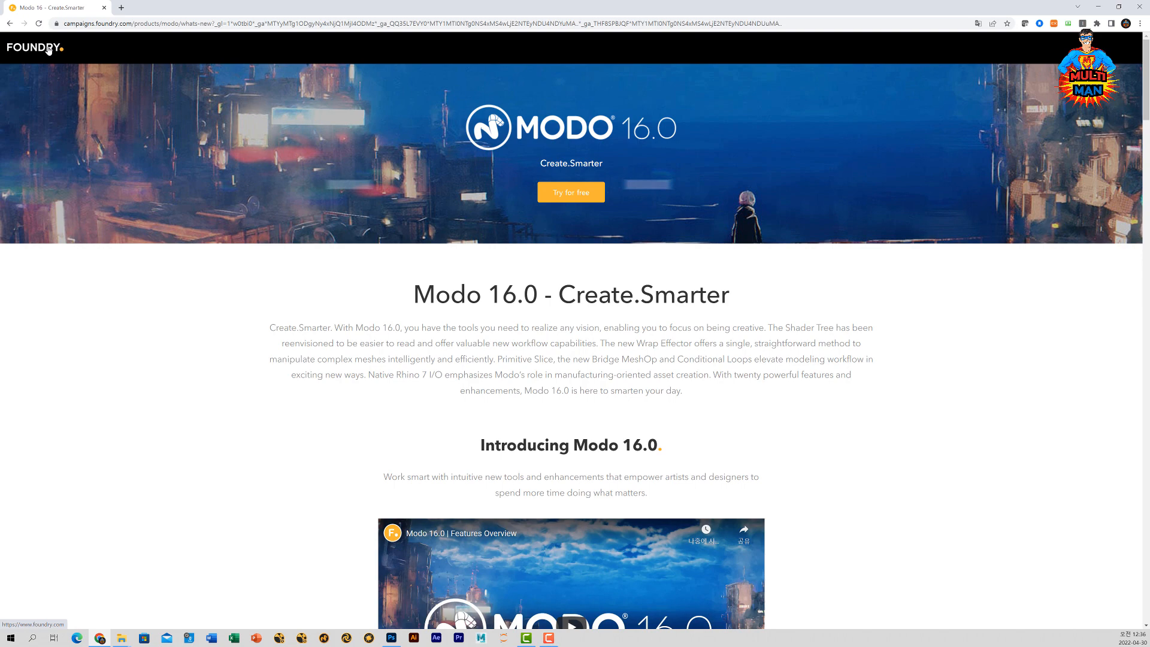
# - Open the Foundry home page and go from its Get Creative section to the Modo 16 Create.Smarter page
pyautogui.click(49, 50)
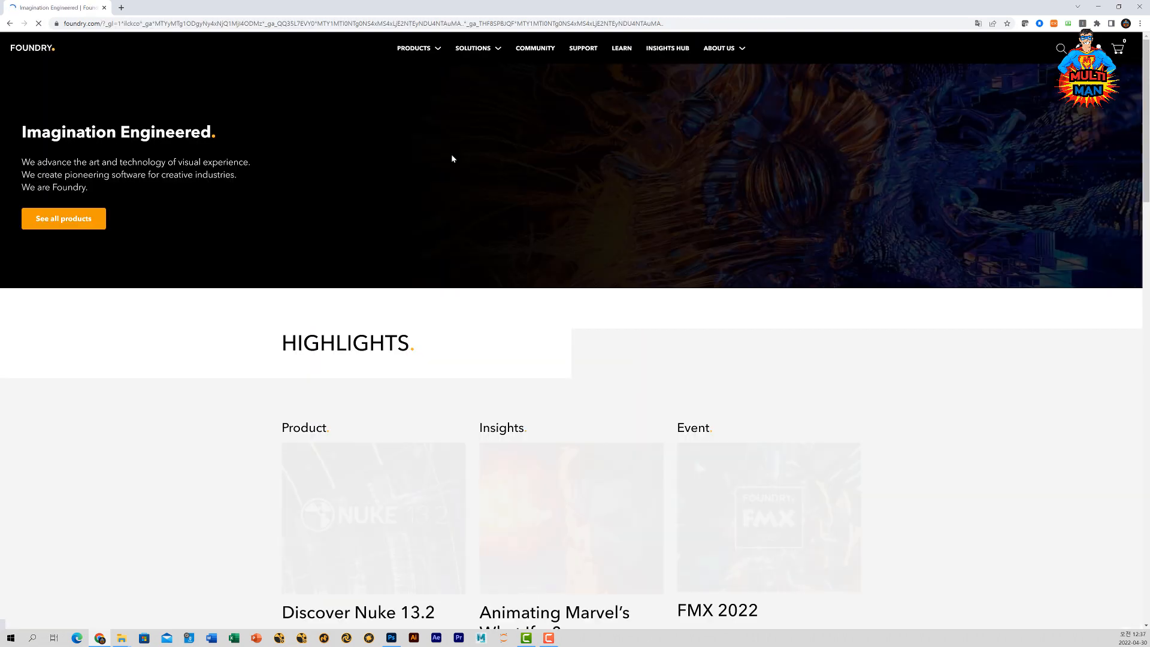
pyautogui.scroll(-2, 552, 307)
pyautogui.scroll(-8, 553, 308)
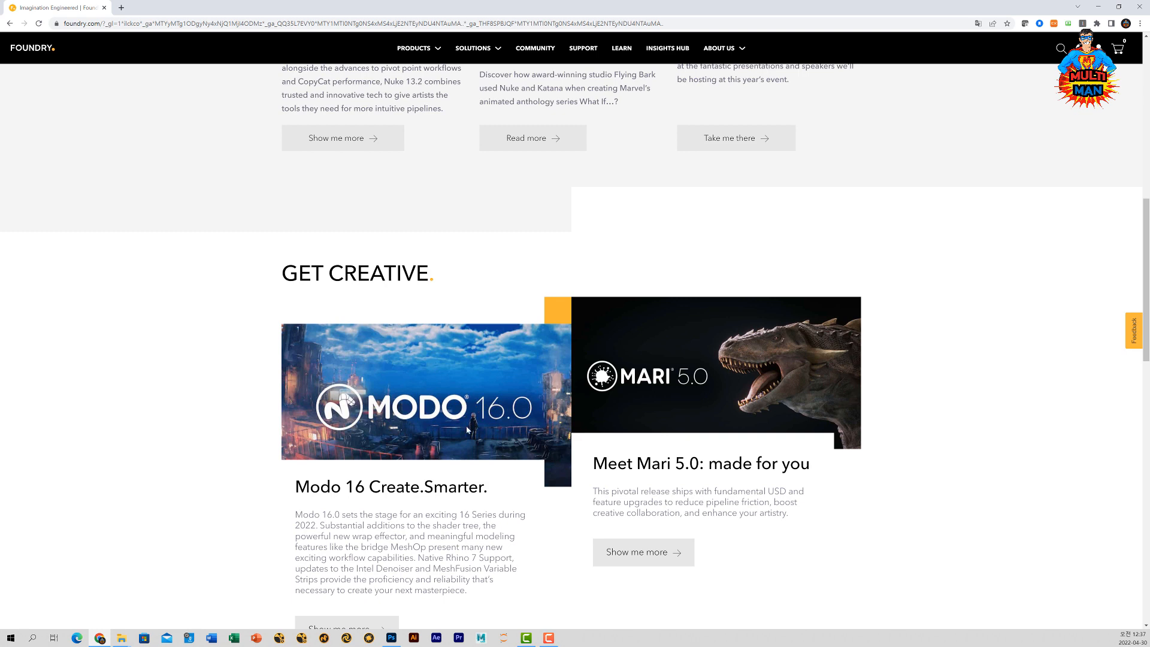
pyautogui.scroll(-2, 467, 430)
pyautogui.click(359, 494)
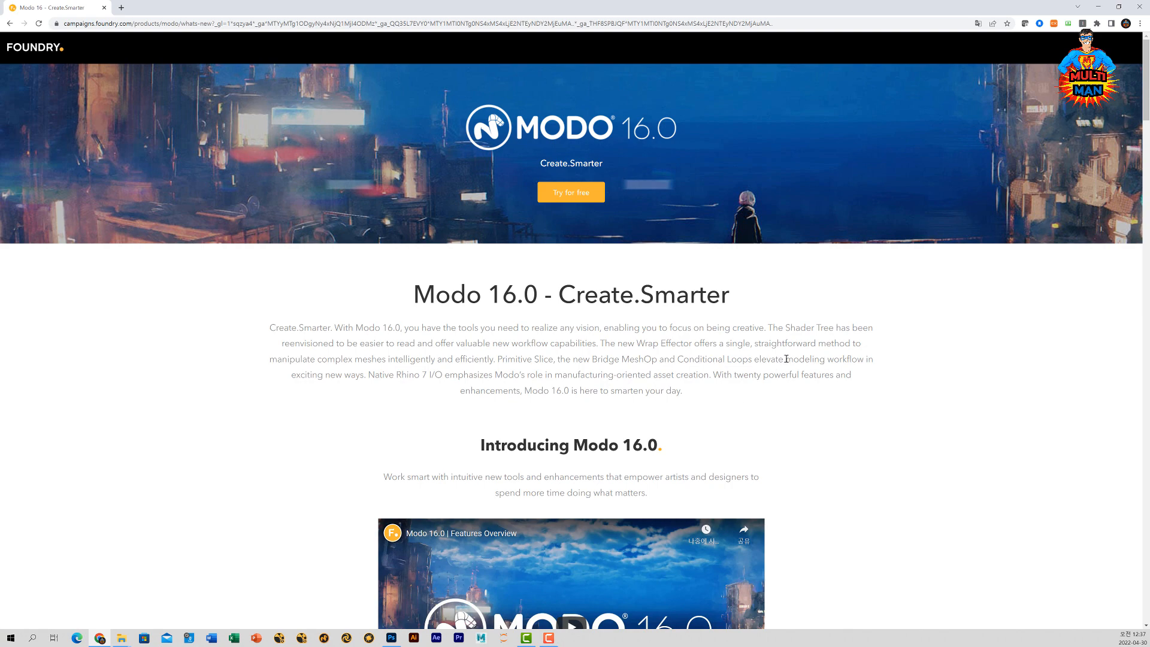
# - Examine the Modo 16.0 new features and watch part of the Primitive Slice/Slice Effector Enhancements video, skipping ahead before closing it
pyautogui.scroll(-3, 787, 359)
pyautogui.scroll(-2, 787, 359)
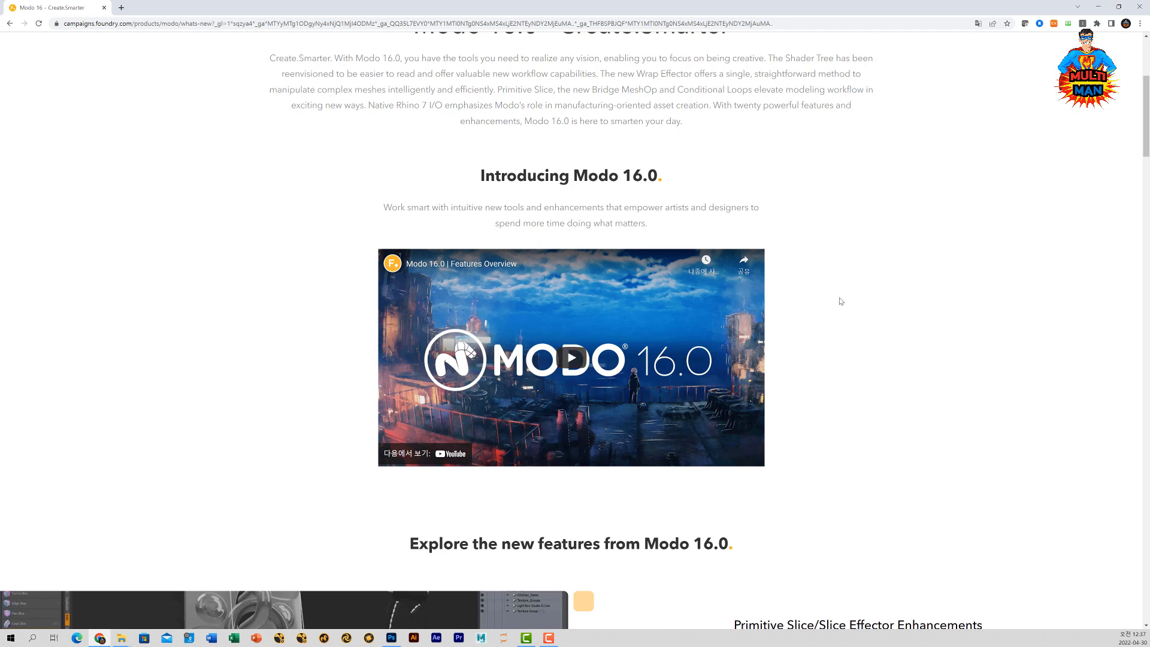
pyautogui.scroll(-5, 841, 302)
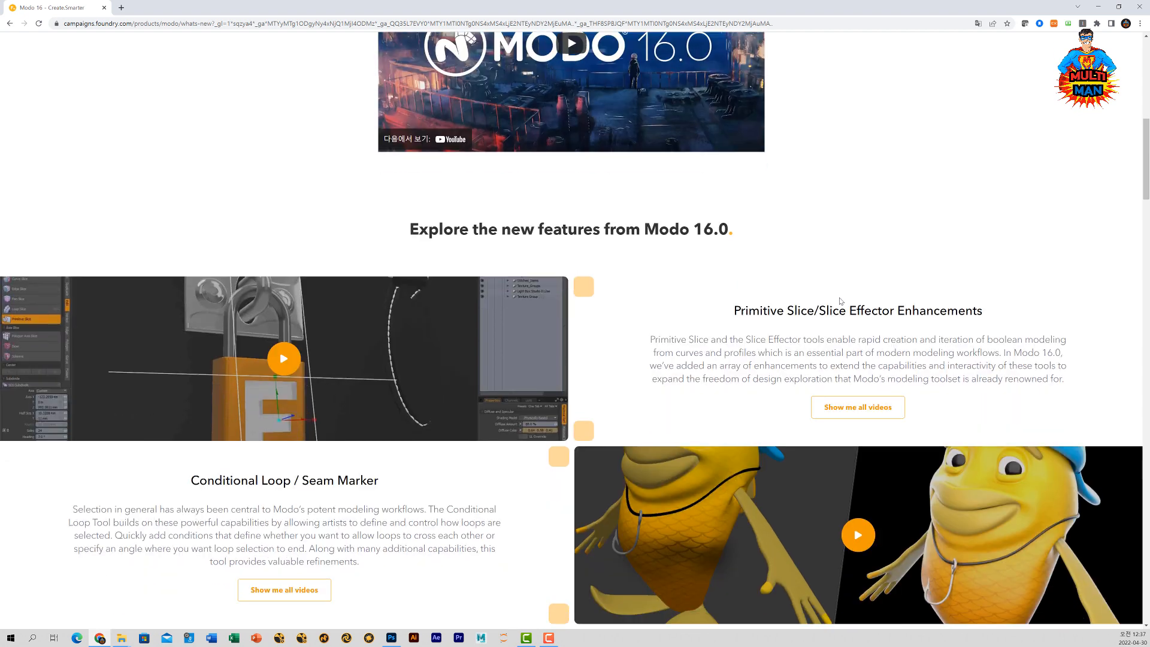
pyautogui.scroll(2, 836, 299)
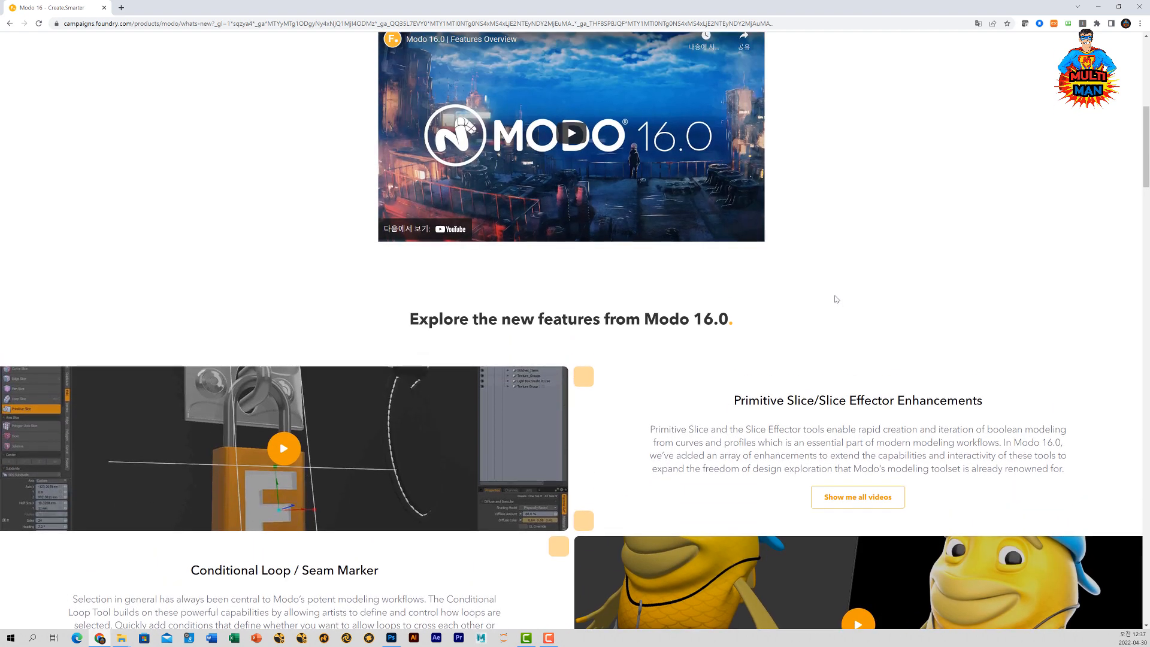
pyautogui.scroll(-2, 795, 299)
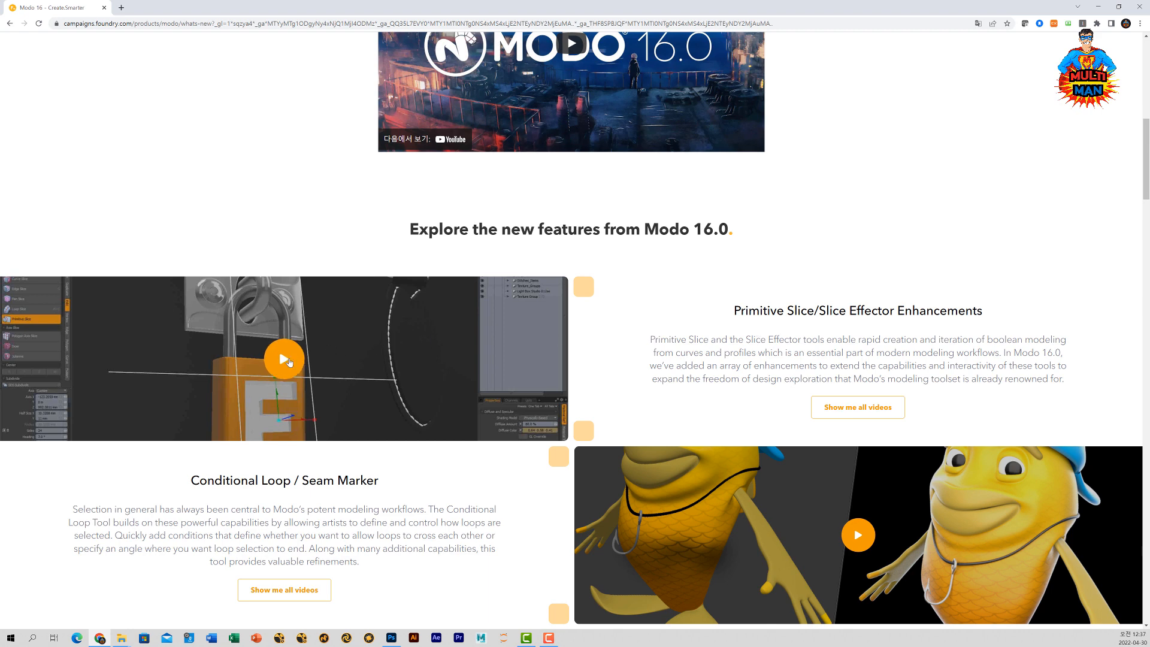
pyautogui.click(287, 360)
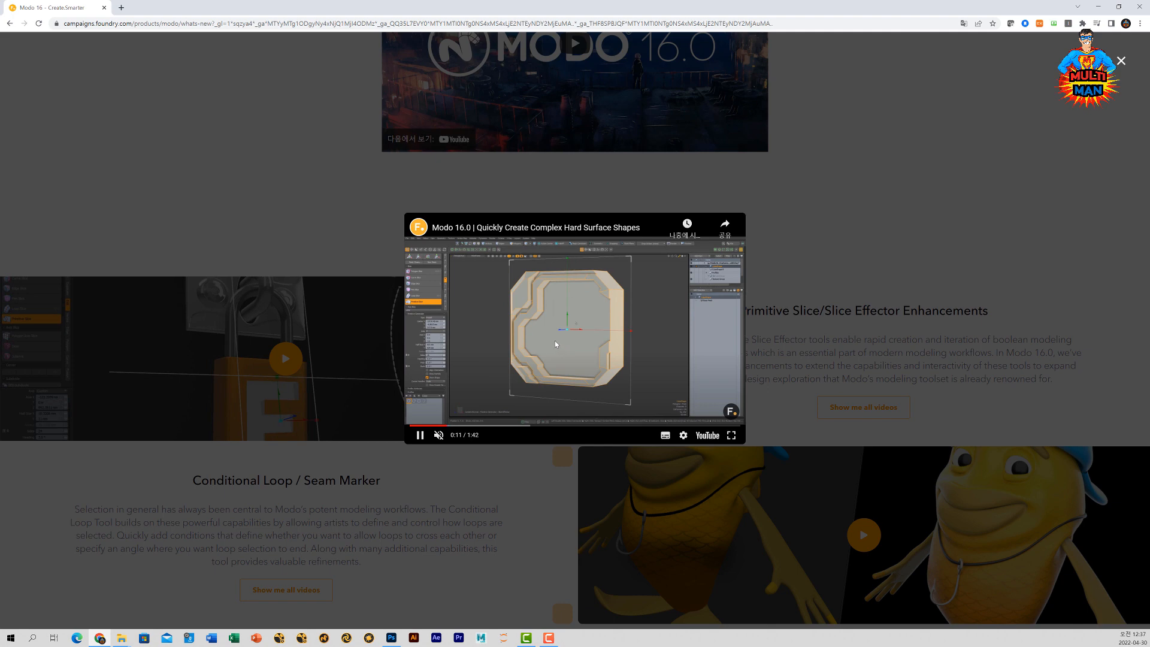
pyautogui.click(496, 426)
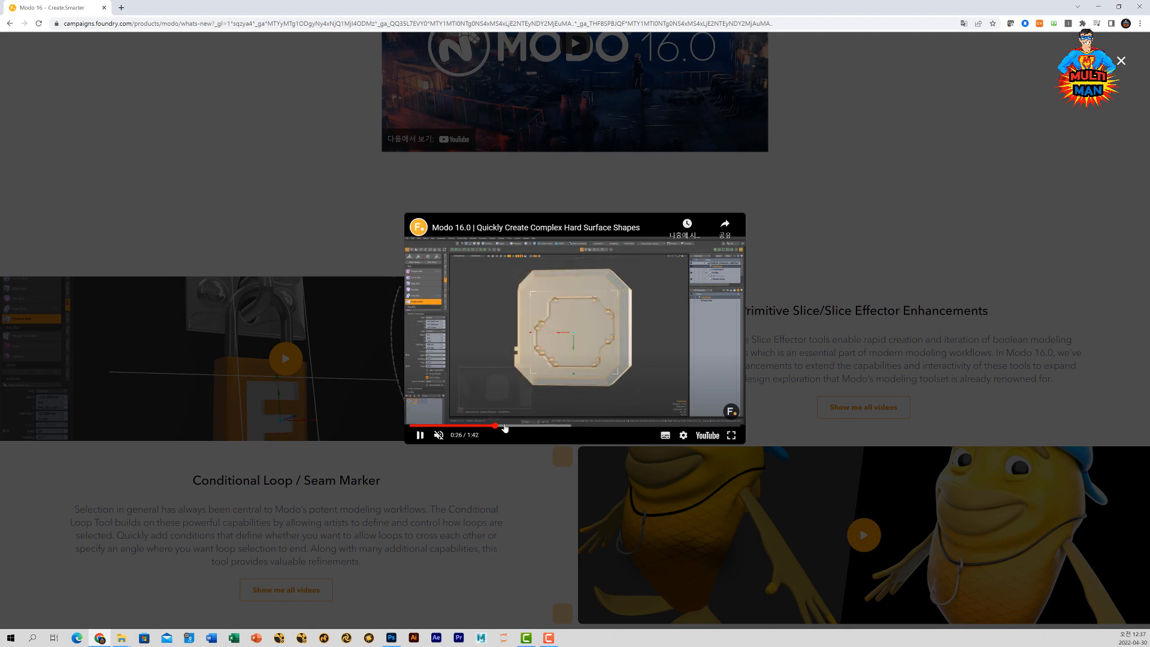
pyautogui.click(881, 346)
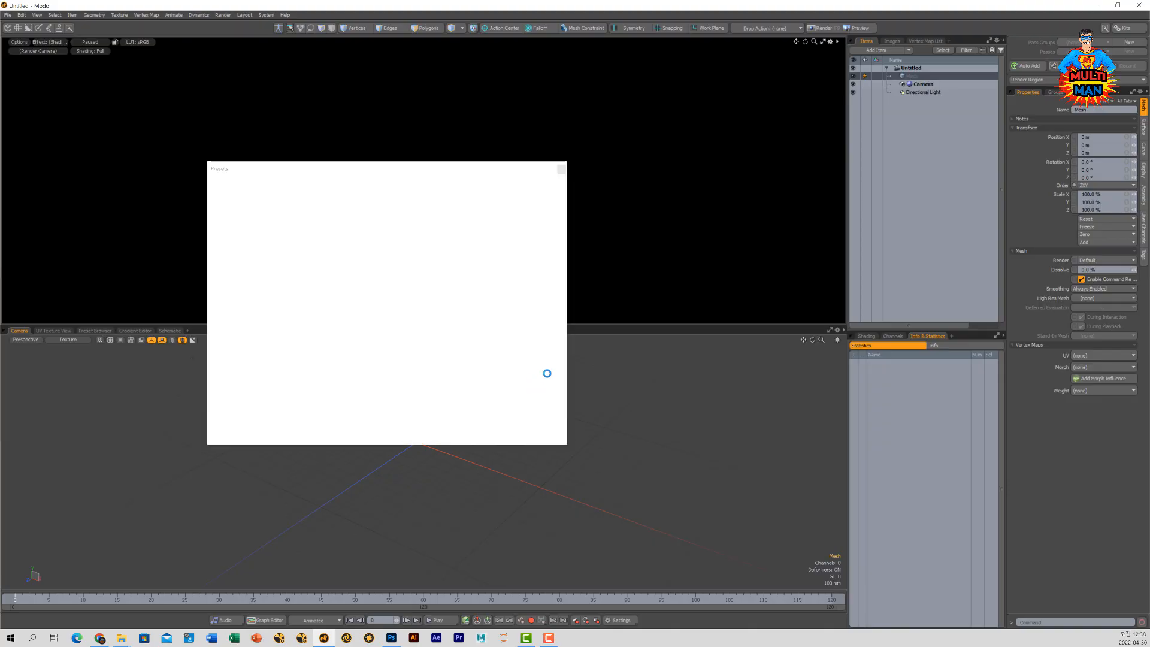
# - Close the startup Presets window in Modo, switch to the Modo layout and hide the preset browser beside the 3D viewport
pyautogui.click(561, 169)
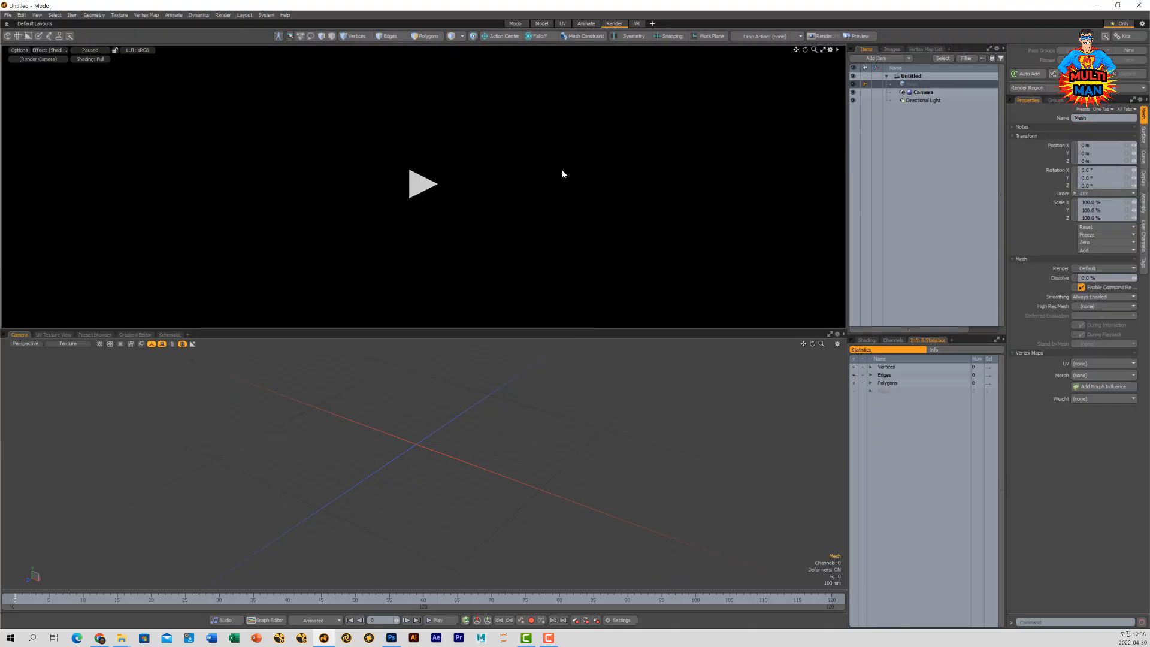
pyautogui.click(541, 23)
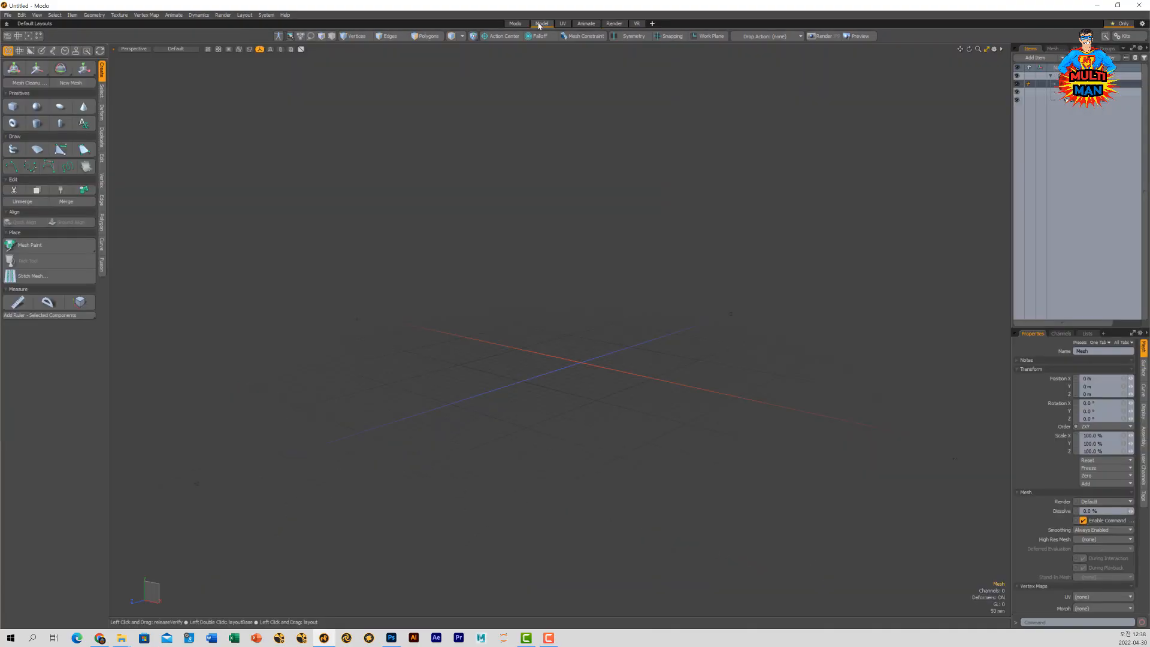
pyautogui.click(520, 26)
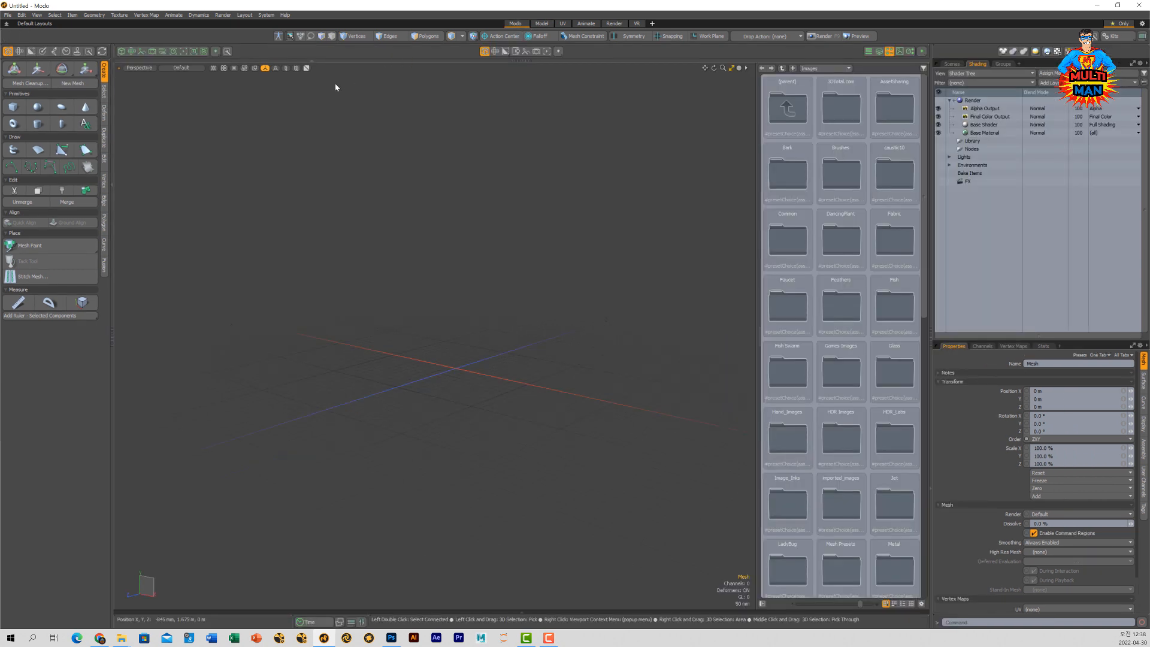
pyautogui.click(889, 51)
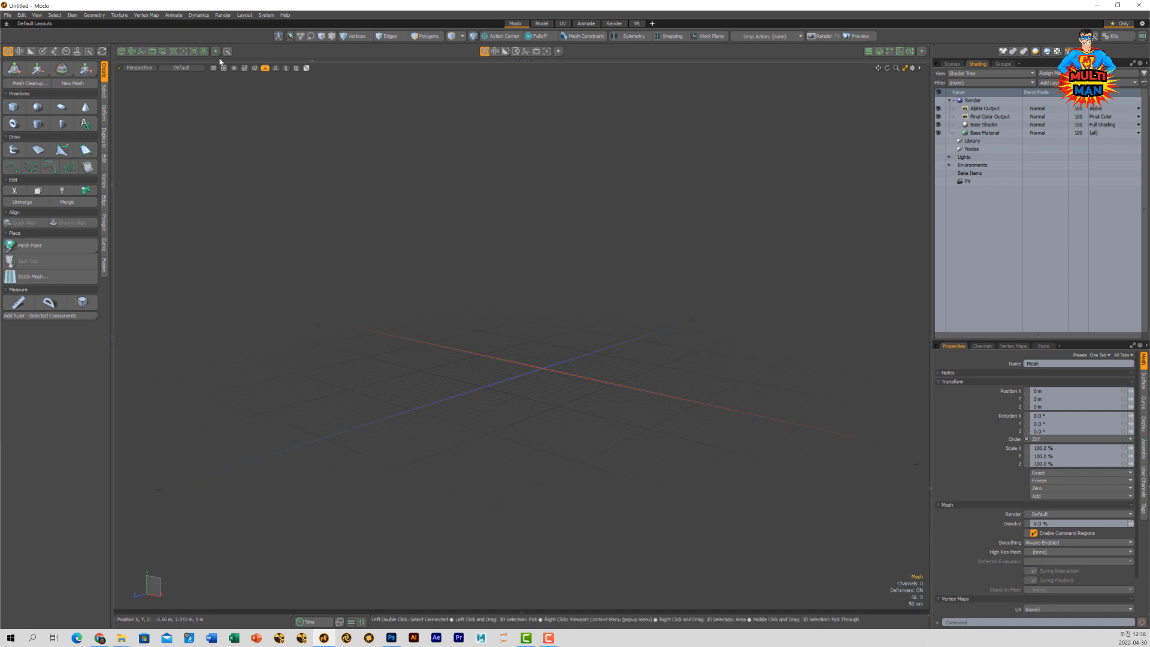
# - Look through the mesh operations, preset browser, image clips and properties palettes beside the 3D viewport, leaving them all hidden
pyautogui.click(879, 52)
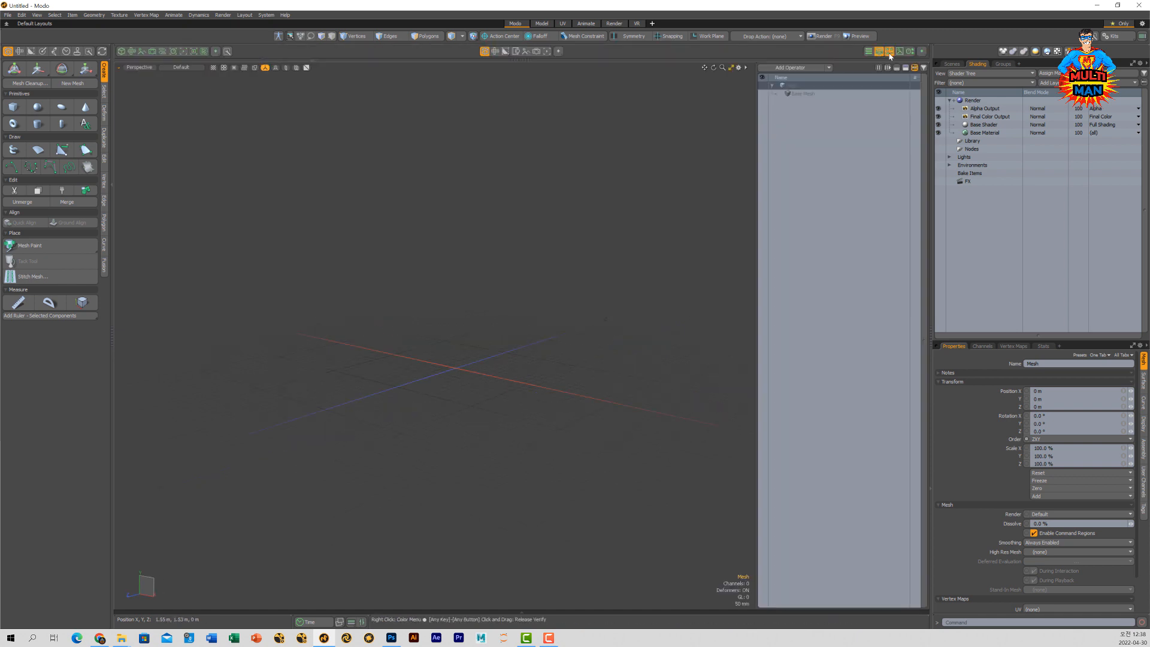
pyautogui.click(889, 52)
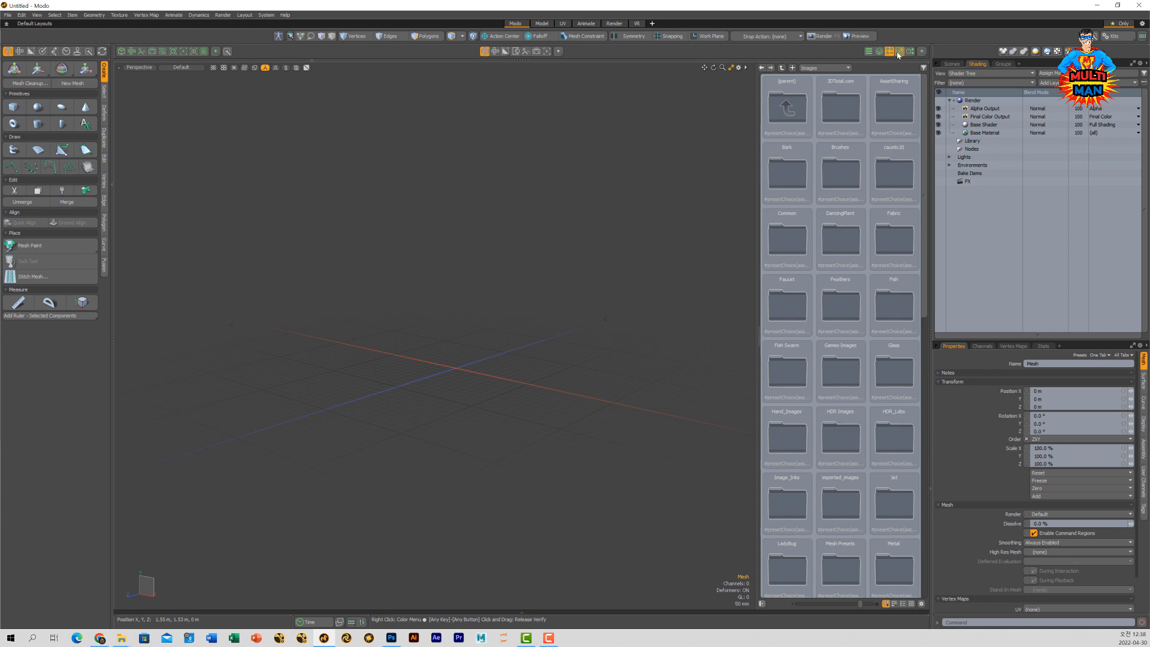
pyautogui.click(899, 52)
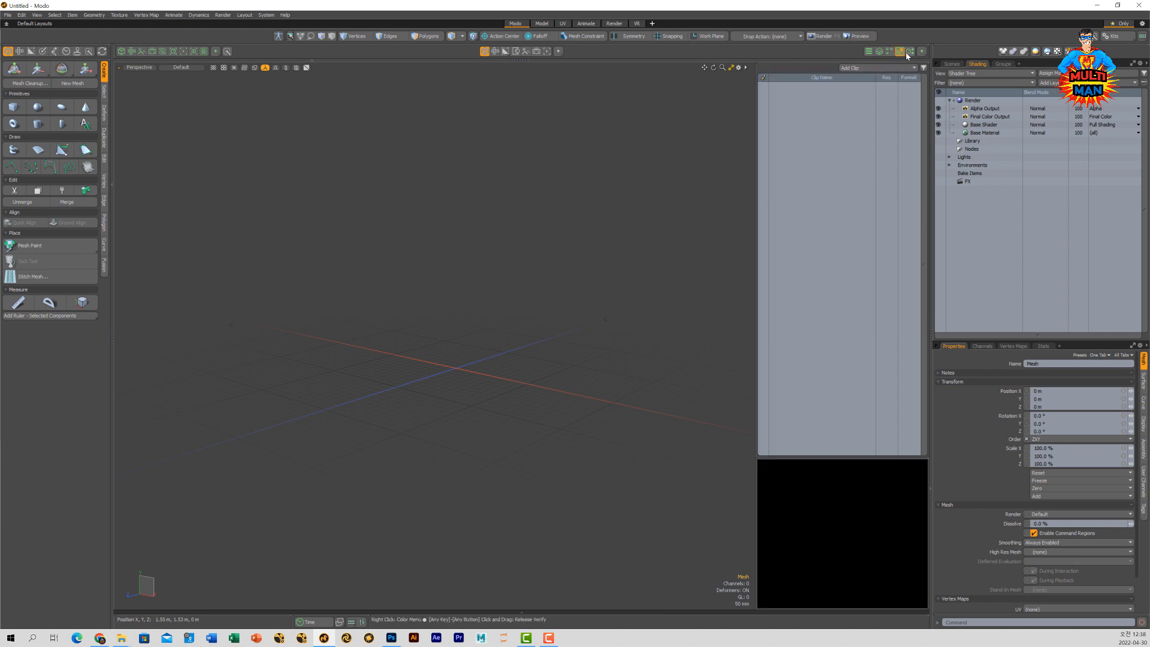
pyautogui.click(870, 54)
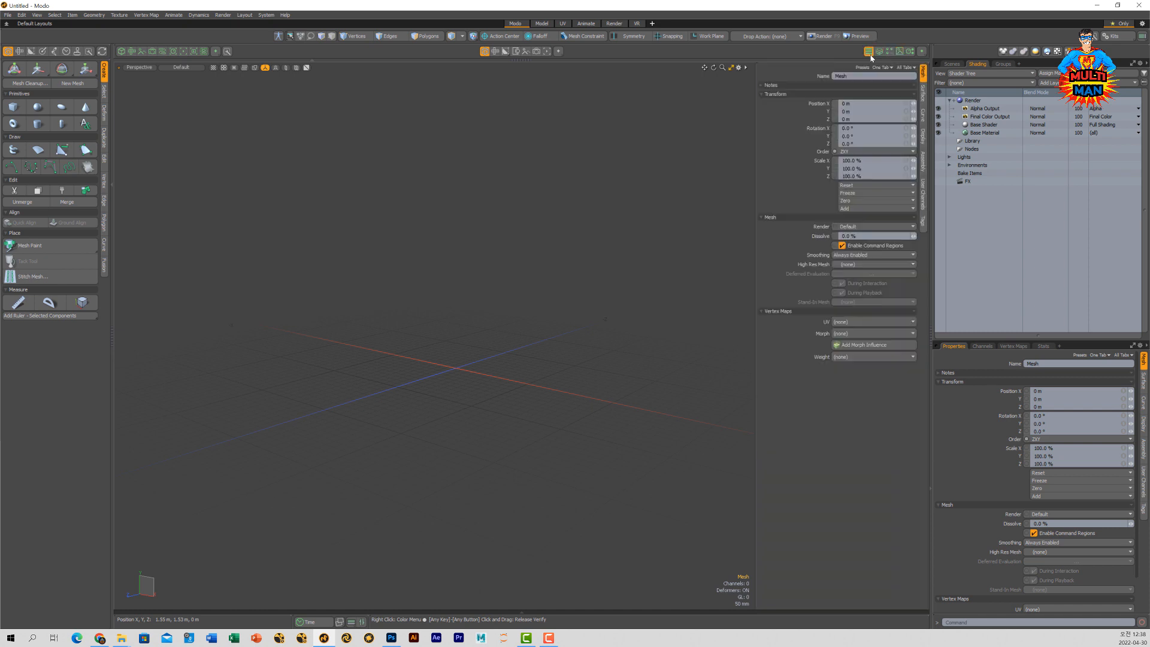
pyautogui.click(879, 52)
pyautogui.click(869, 52)
pyautogui.click(878, 52)
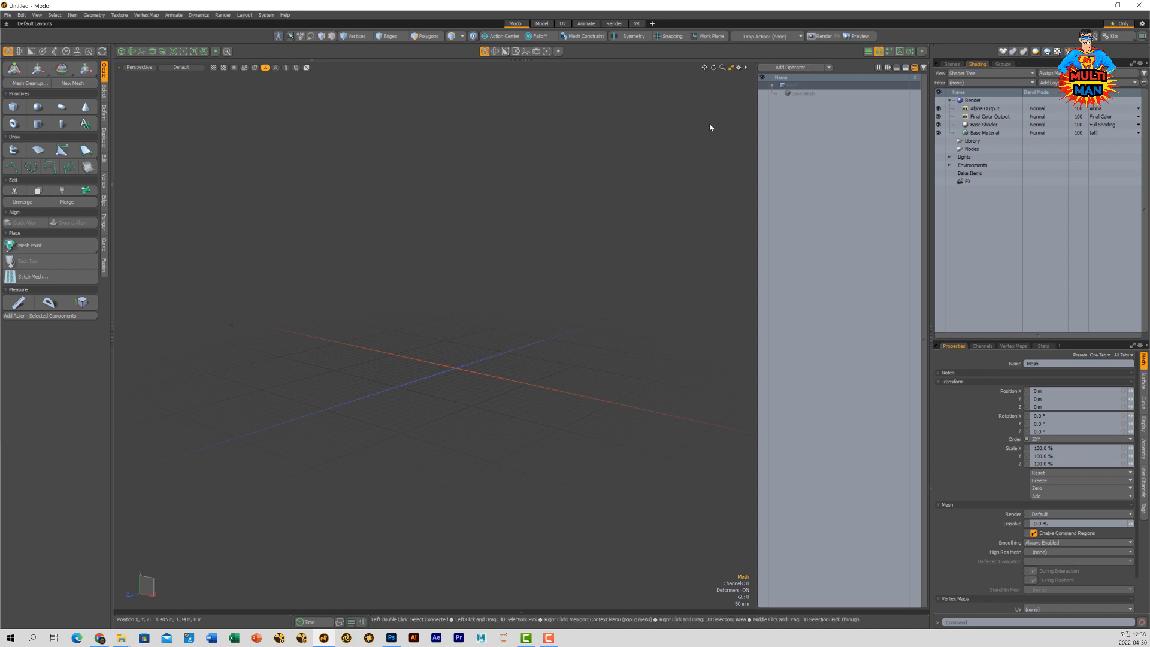
pyautogui.click(878, 52)
pyautogui.click(879, 52)
pyautogui.click(878, 52)
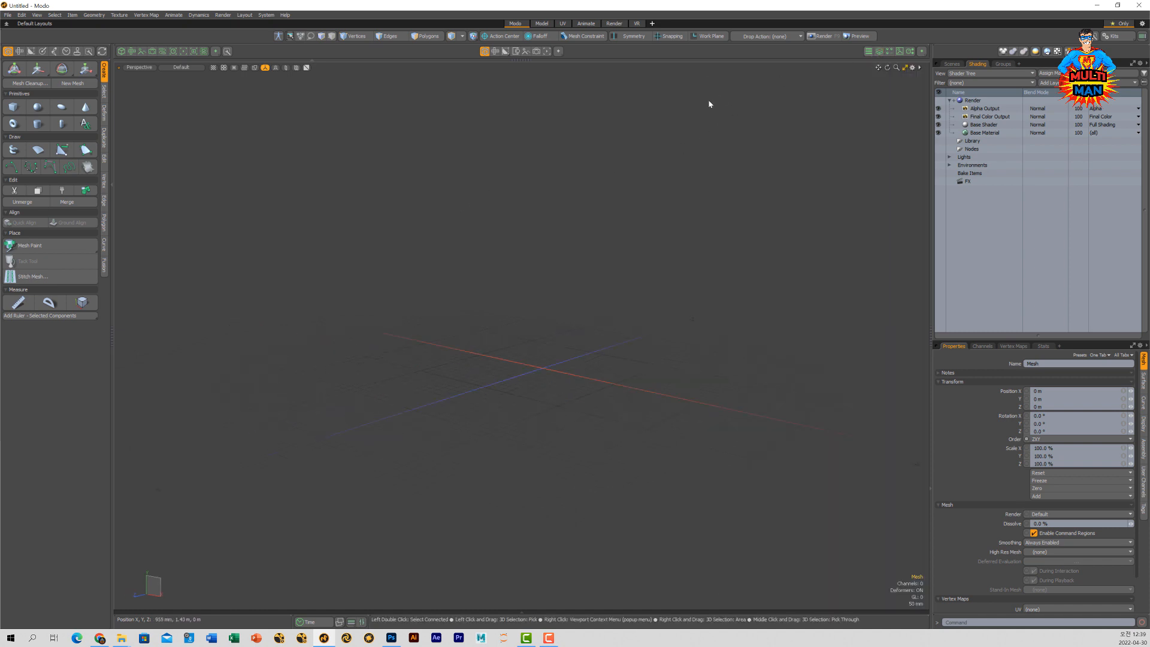
# - Show the scene's item list, and briefly check the Modo 16 features page in Chrome before returning to Modo
pyautogui.click(952, 64)
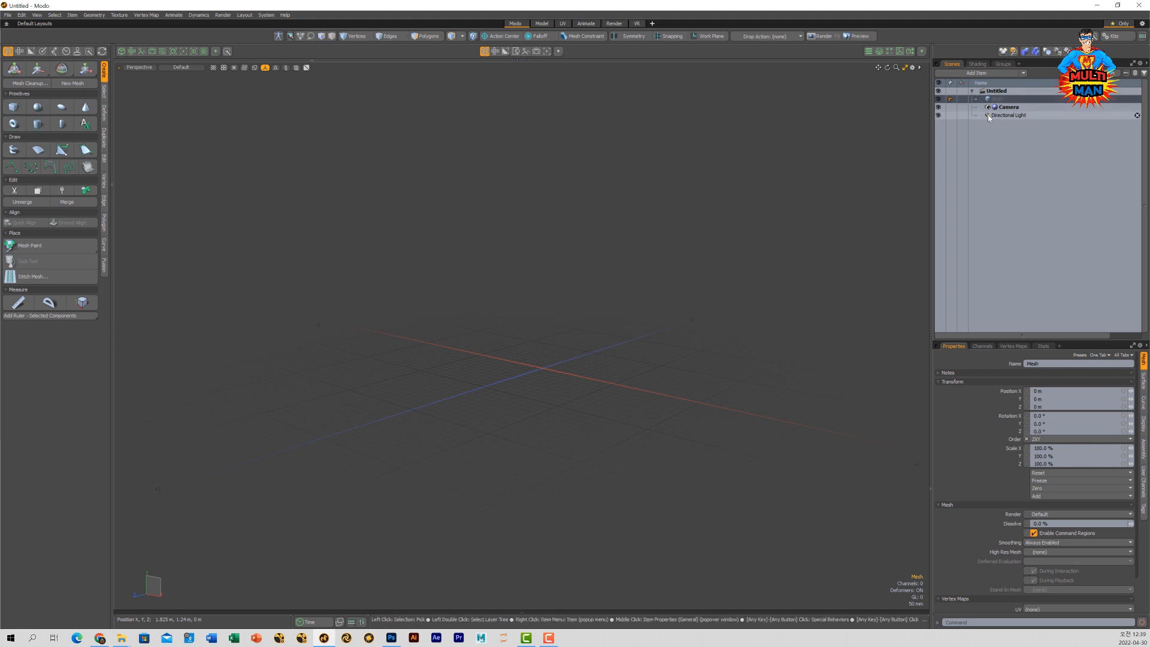
pyautogui.click(99, 639)
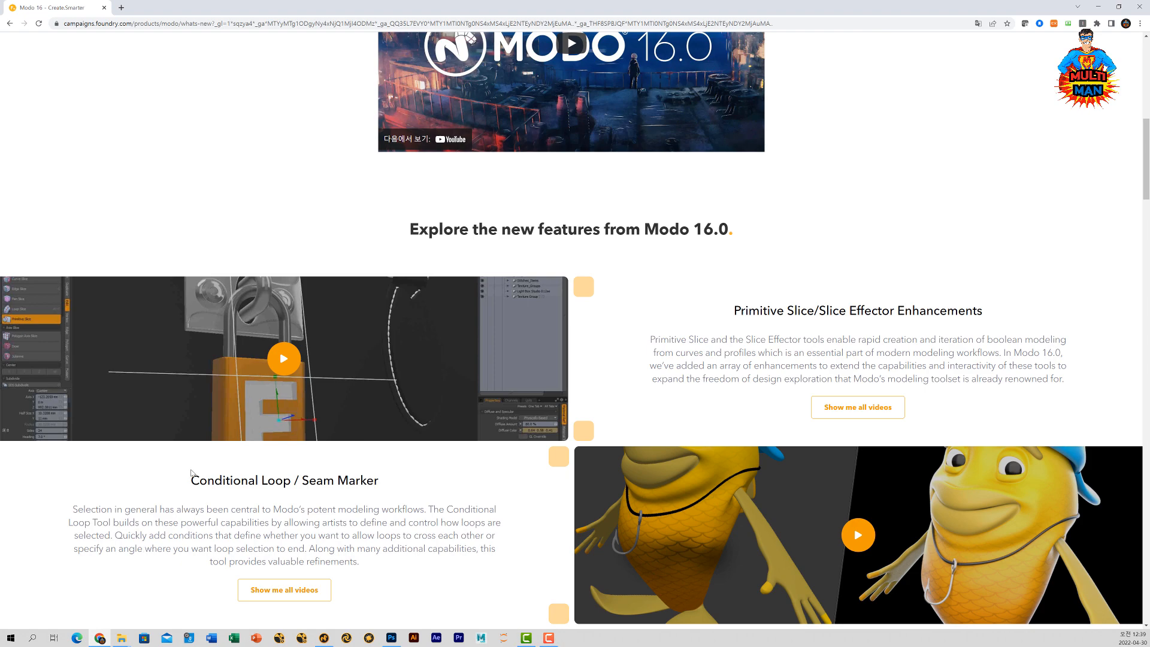
pyautogui.click(1097, 7)
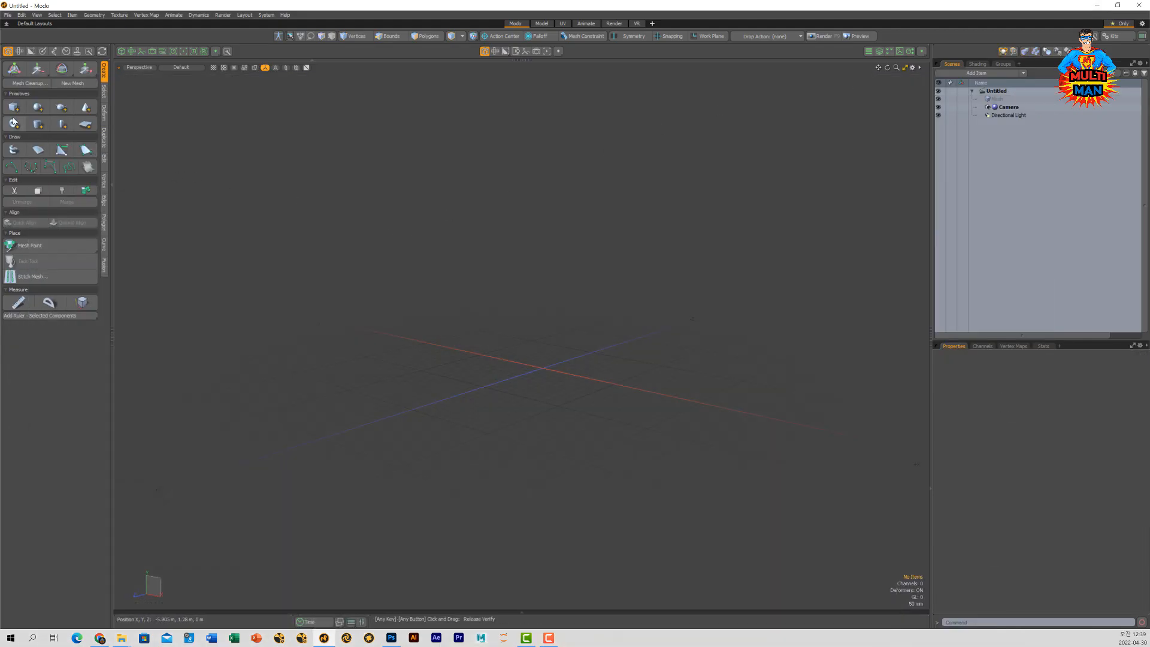
# - Add a cube at the origin and scale it to 35% along Z to make a thick slab
pyautogui.click(14, 107)
pyautogui.keyDown('alt'); pyautogui.moveTo(339, 345); pyautogui.dragTo(547, 373); pyautogui.keyUp('alt')
pyautogui.scroll(3, 562, 349)
pyautogui.press('r')
pyautogui.keyDown('alt'); pyautogui.moveTo(625, 390); pyautogui.dragTo(656, 379); pyautogui.keyUp('alt')
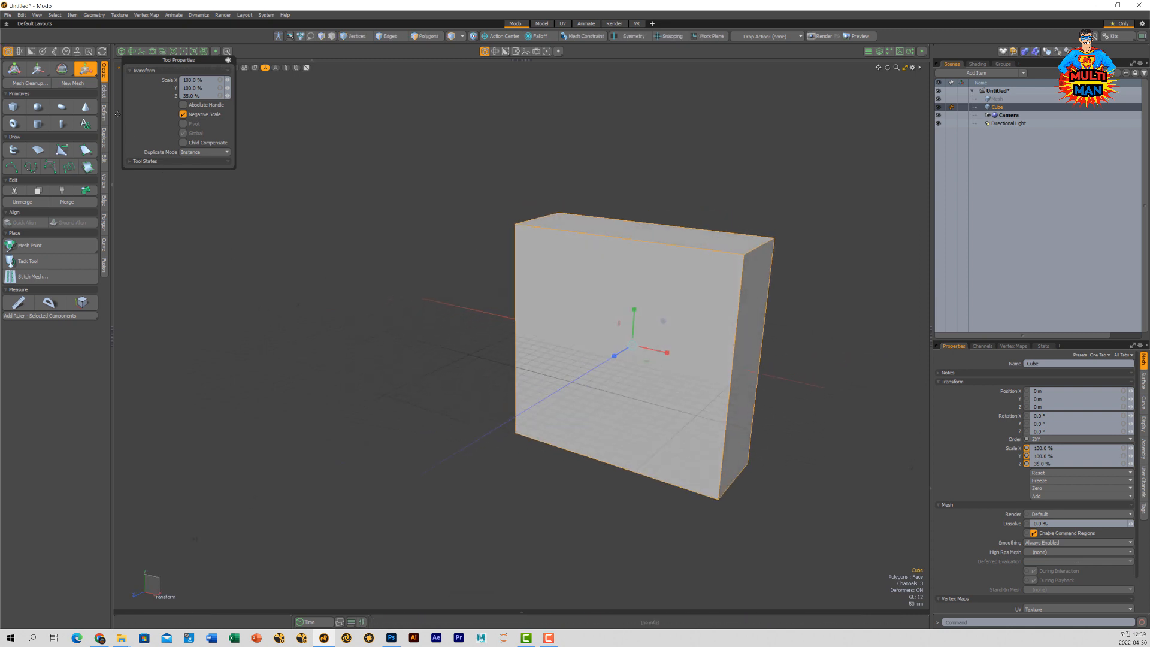
# - Start the Primitive Slice tool on the cube and float its tool properties clear of the model
pyautogui.click(105, 161)
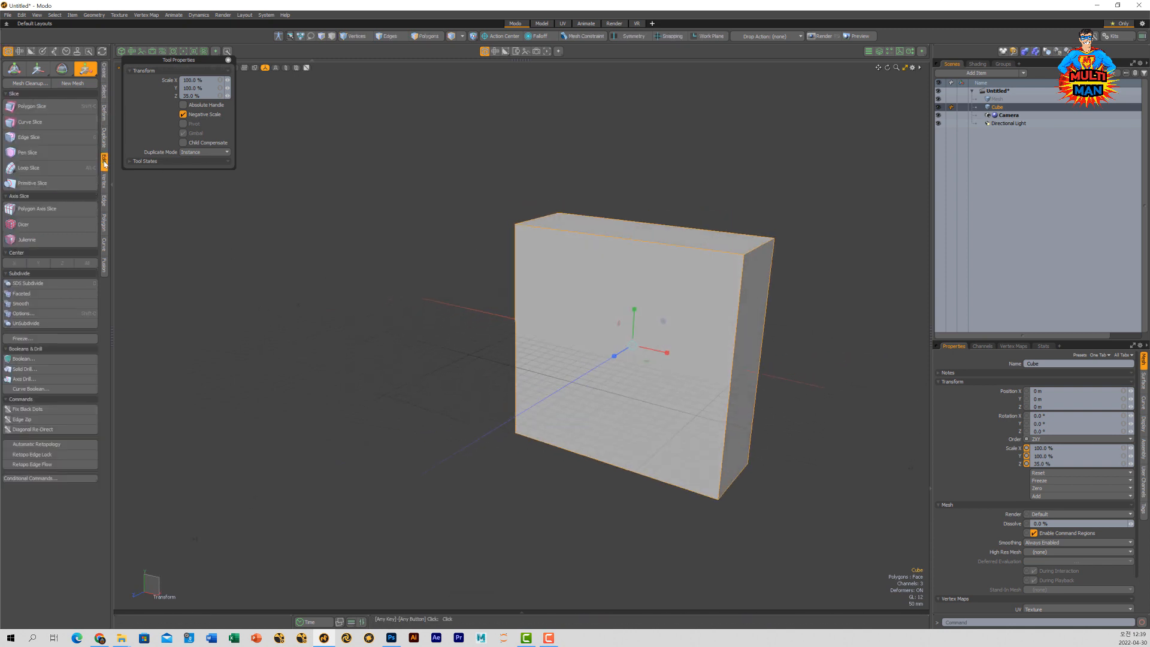
pyautogui.press('ctrl')
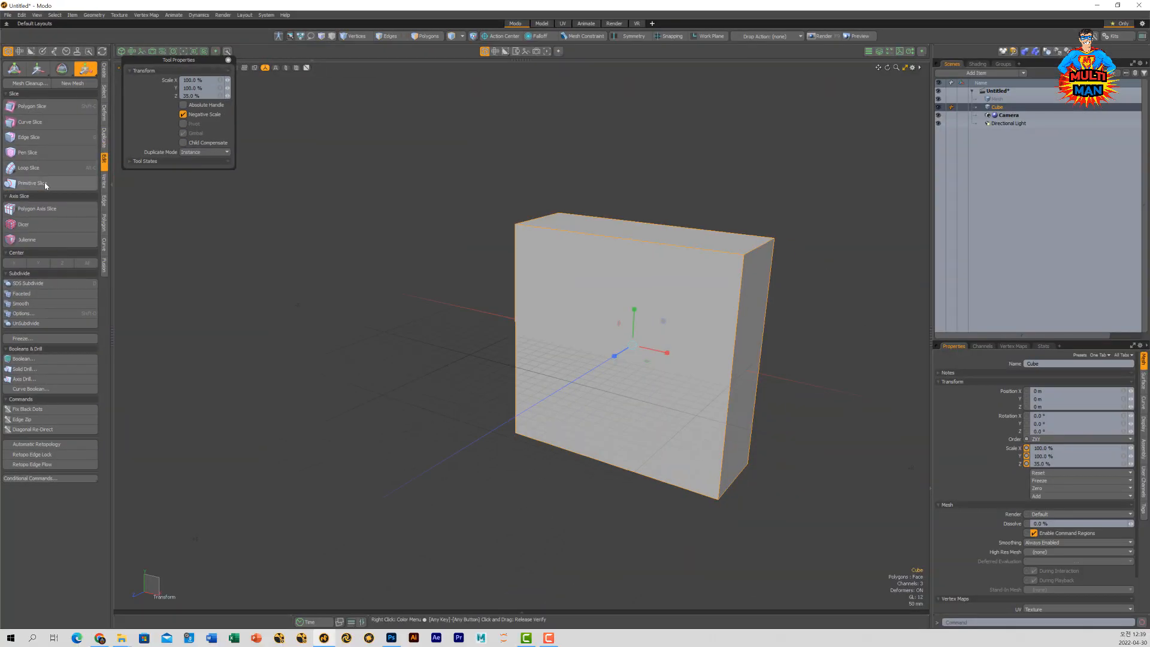
pyautogui.click(36, 183)
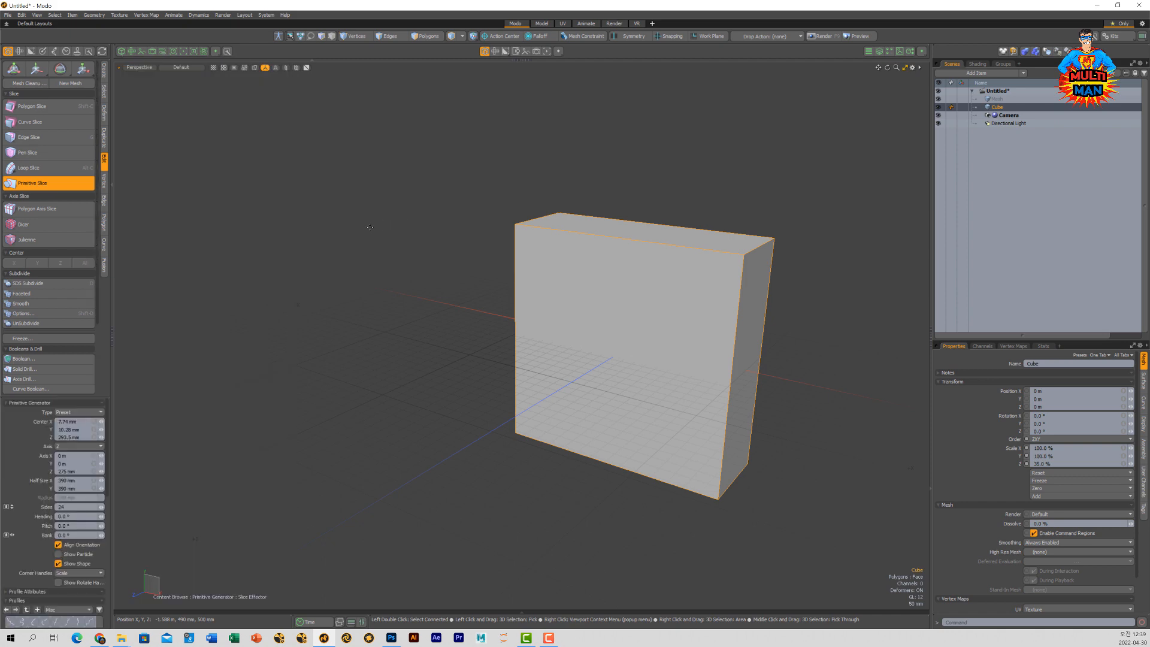
pyautogui.press('k')
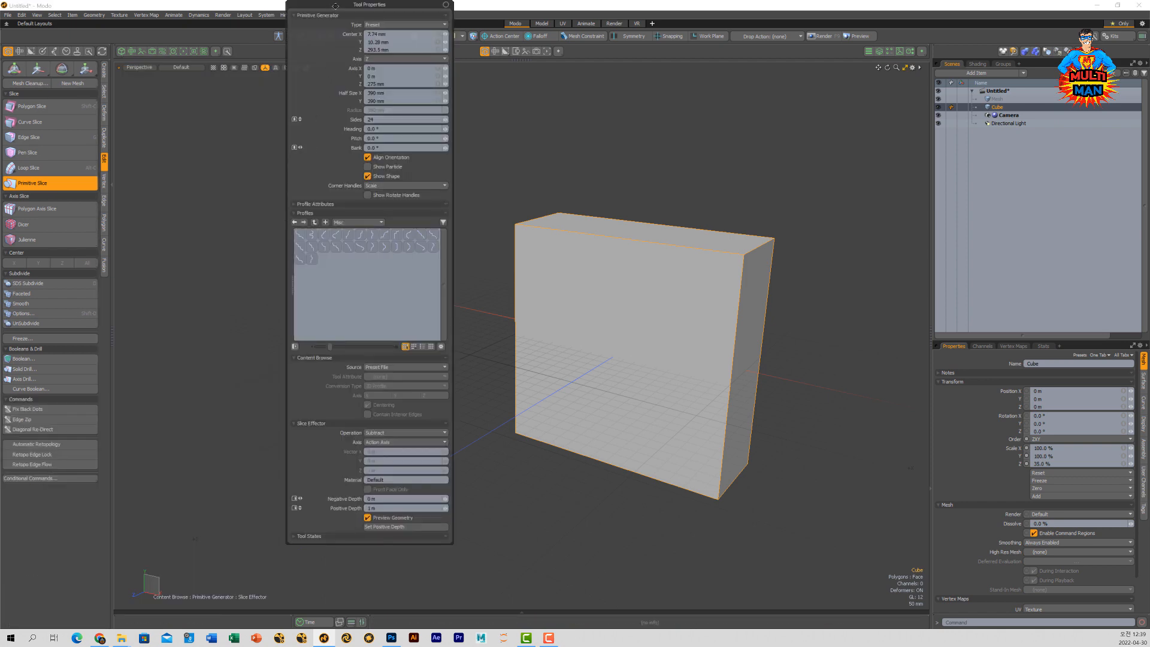
pyautogui.moveTo(316, 4); pyautogui.dragTo(134, 45)
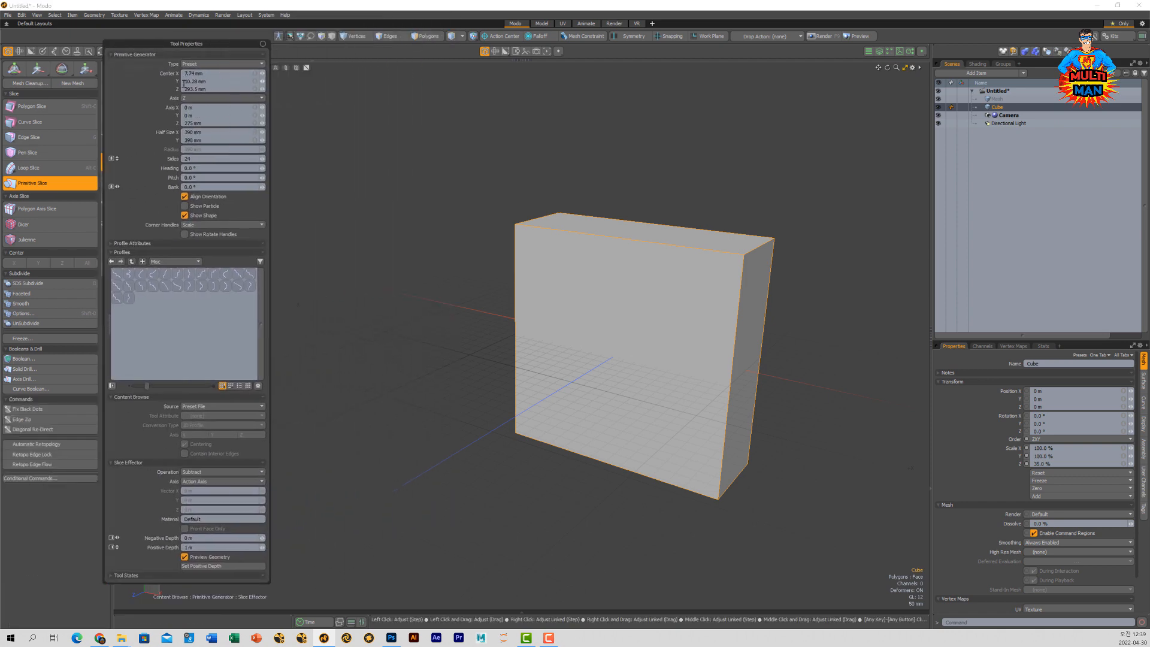
# - Reopen the floating Primitive Slice properties beside the cube, expand the profile presets and switch them to the Shapes folder
pyautogui.click(110, 251)
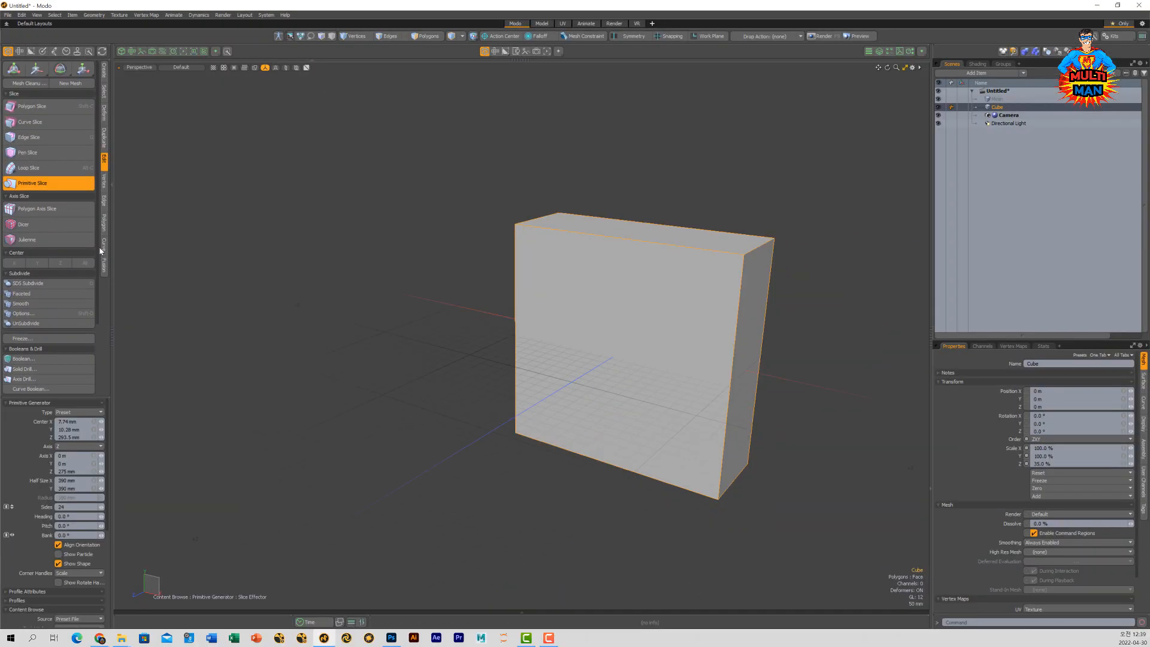
pyautogui.moveTo(132, 254)
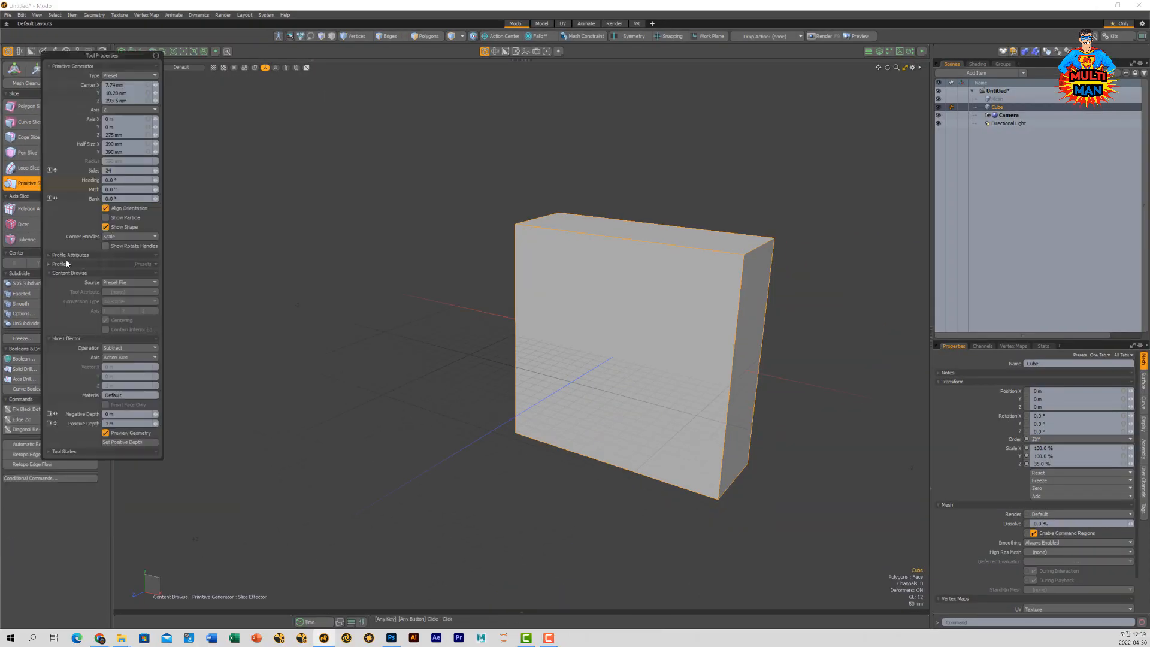
pyautogui.click(50, 264)
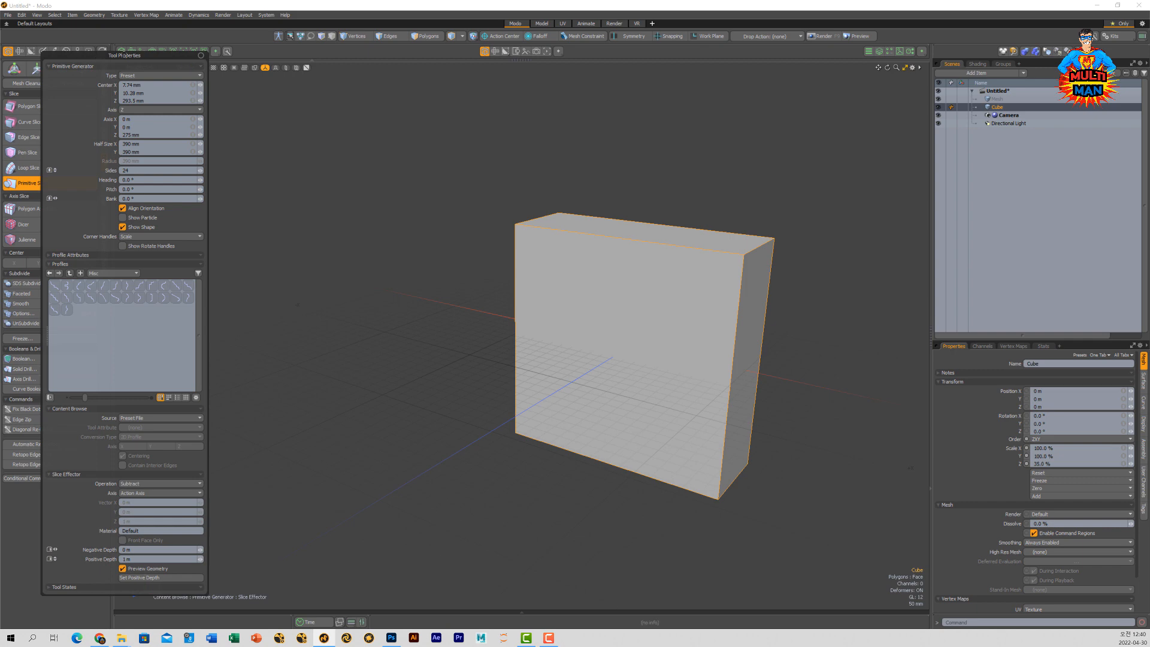
pyautogui.moveTo(96, 43); pyautogui.dragTo(236, 51)
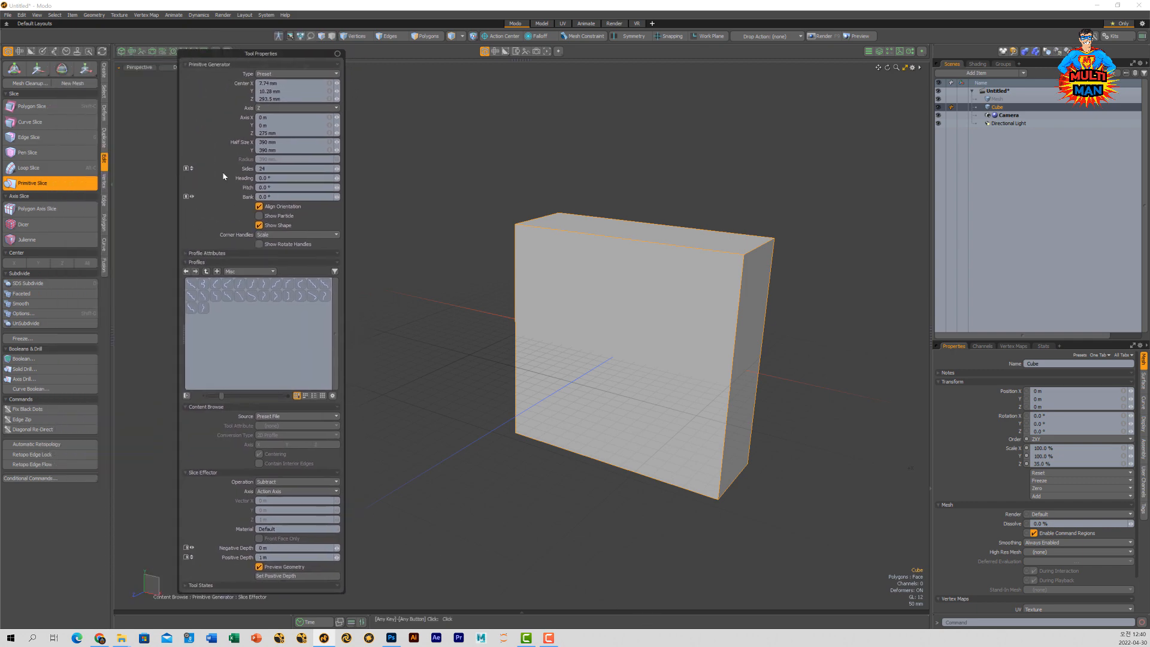
pyautogui.click(246, 271)
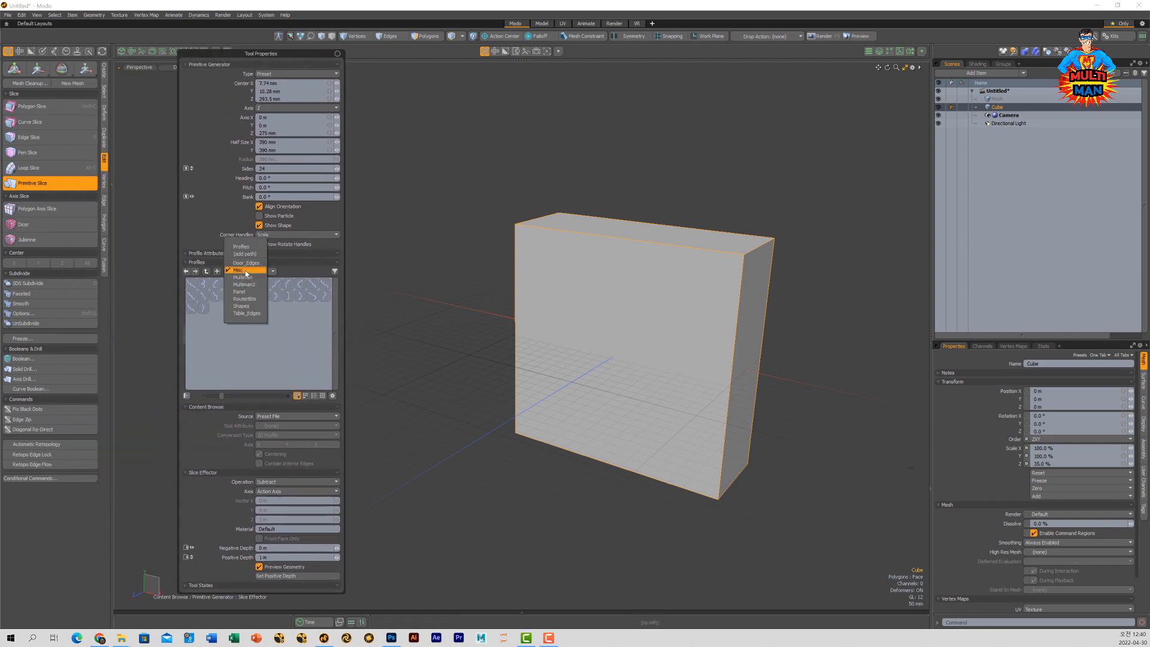
pyautogui.click(248, 306)
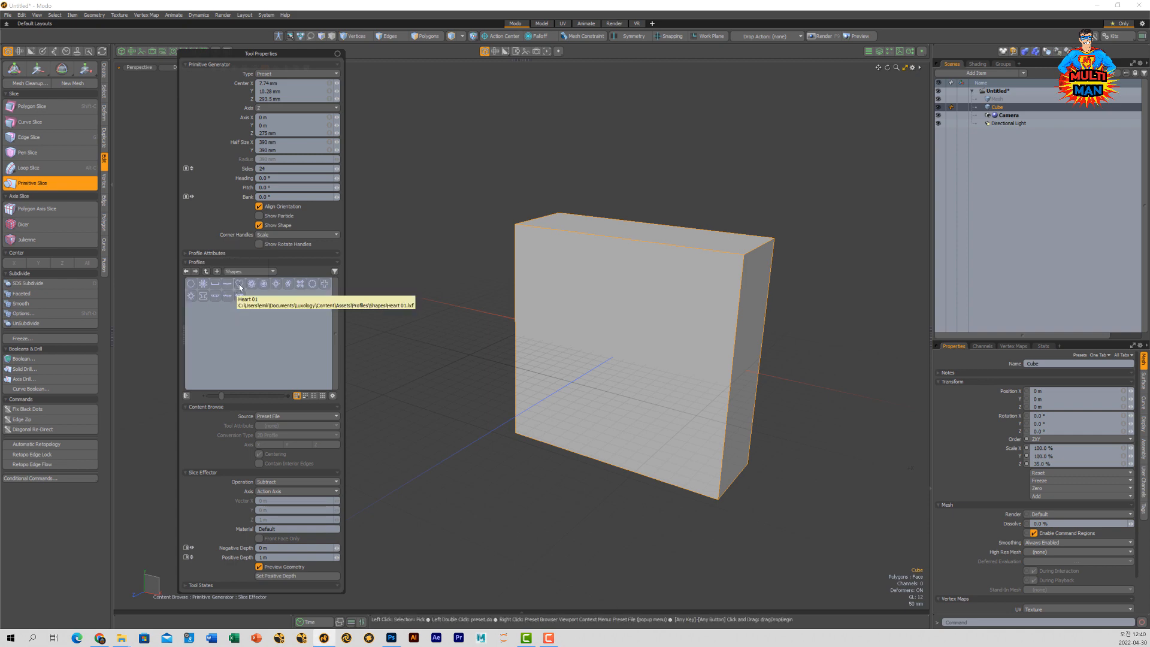
# - Choose the Heart 01 profile and draw a heart-shaped slice across the lower part of the cube's front face
pyautogui.click(239, 284)
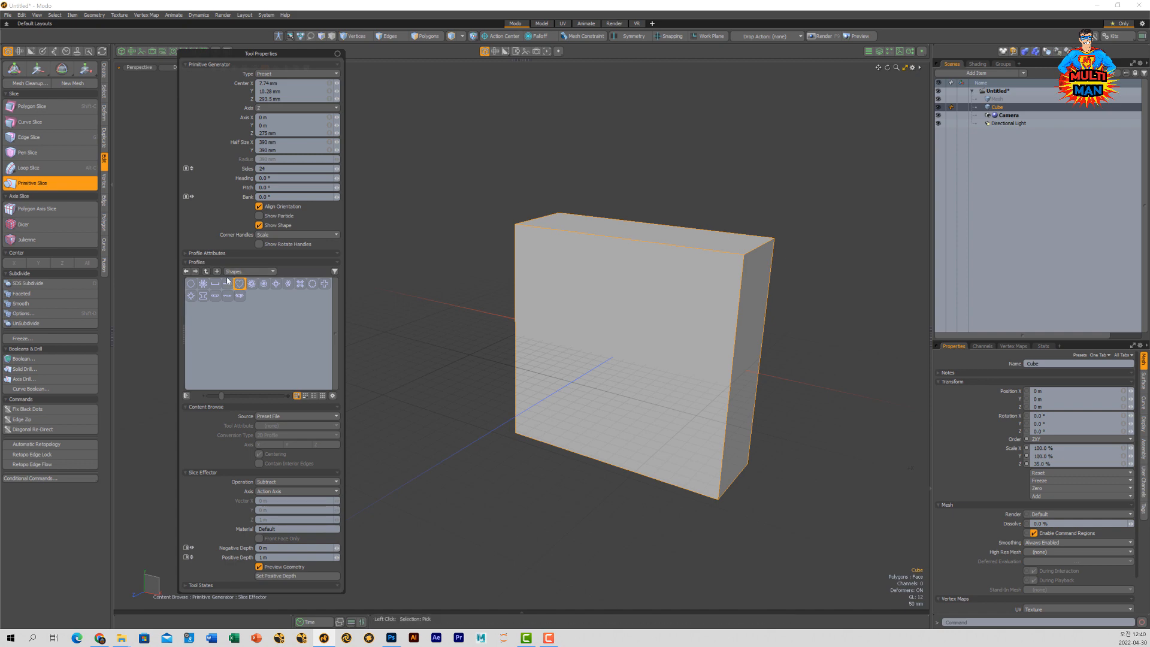
pyautogui.click(630, 339)
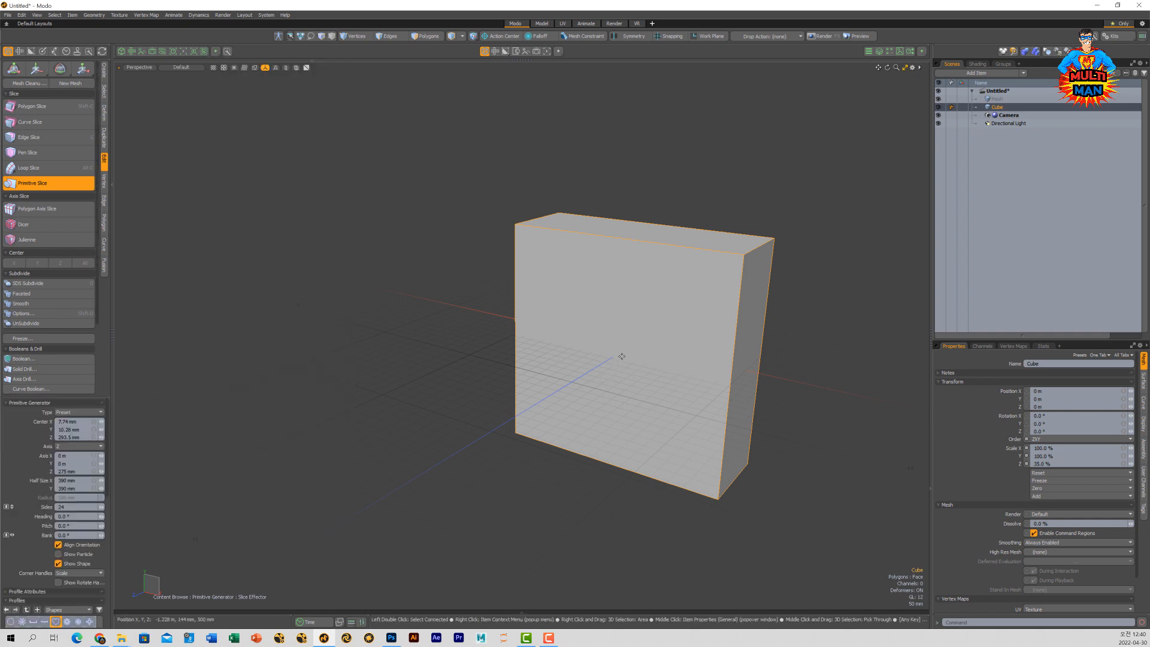
pyautogui.moveTo(625, 342); pyautogui.dragTo(719, 473)
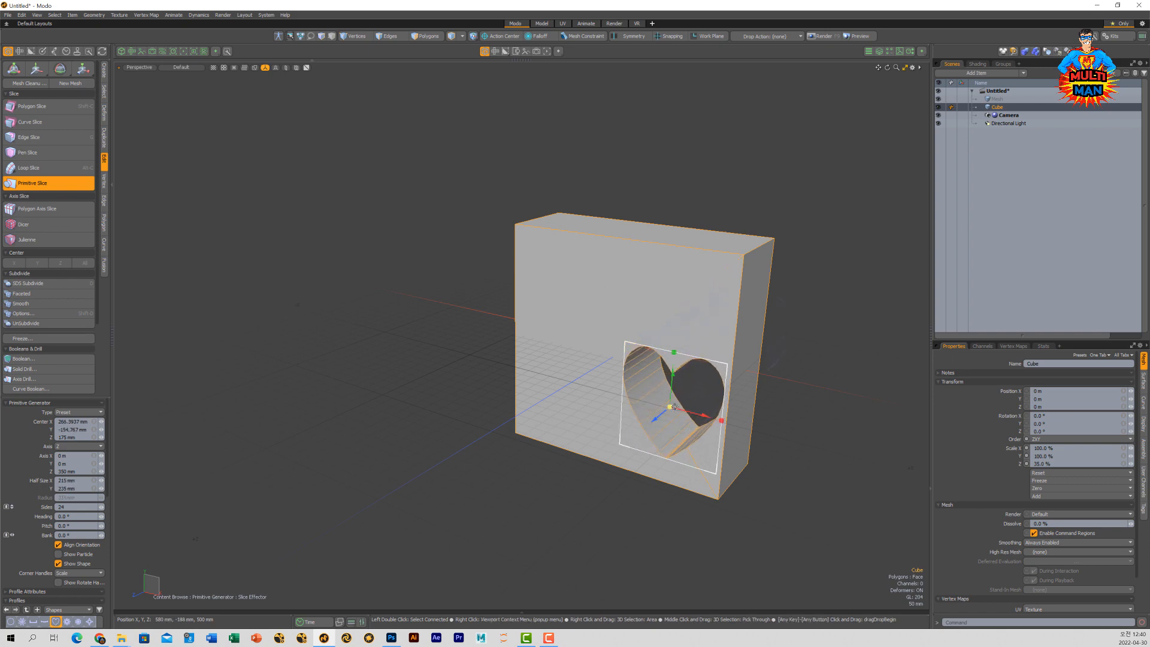
# - Move the heart slice near the middle of the front face and enlarge it to a half size of about 359 by 407 mm
pyautogui.moveTo(675, 407); pyautogui.dragTo(629, 330)
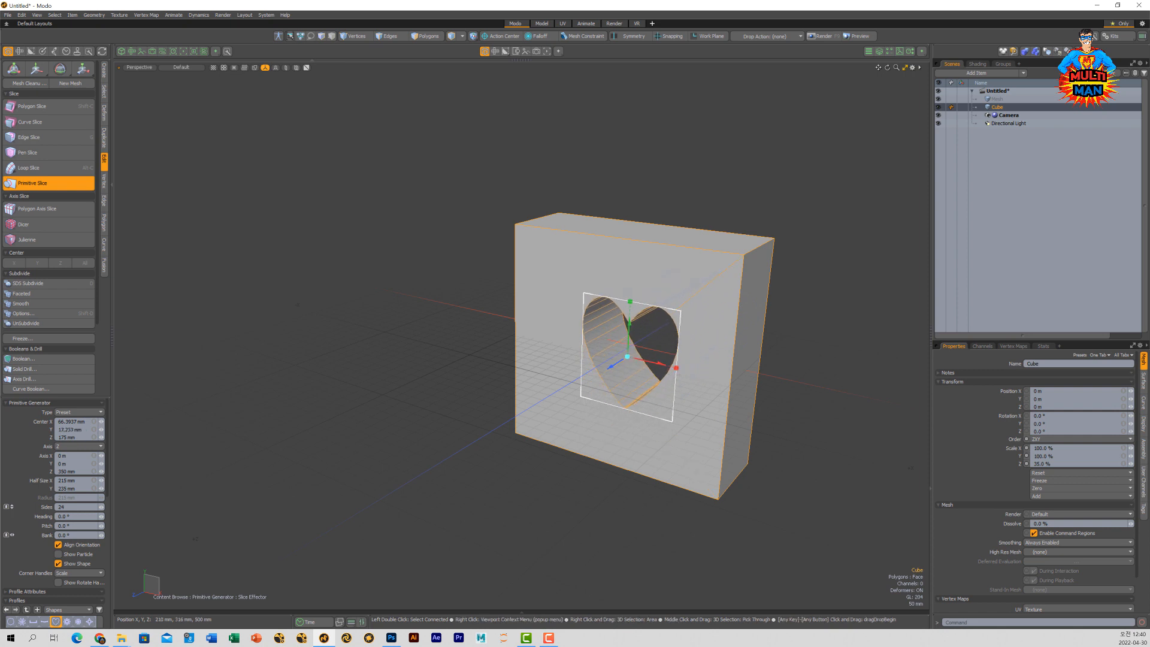
pyautogui.moveTo(676, 367); pyautogui.dragTo(711, 376)
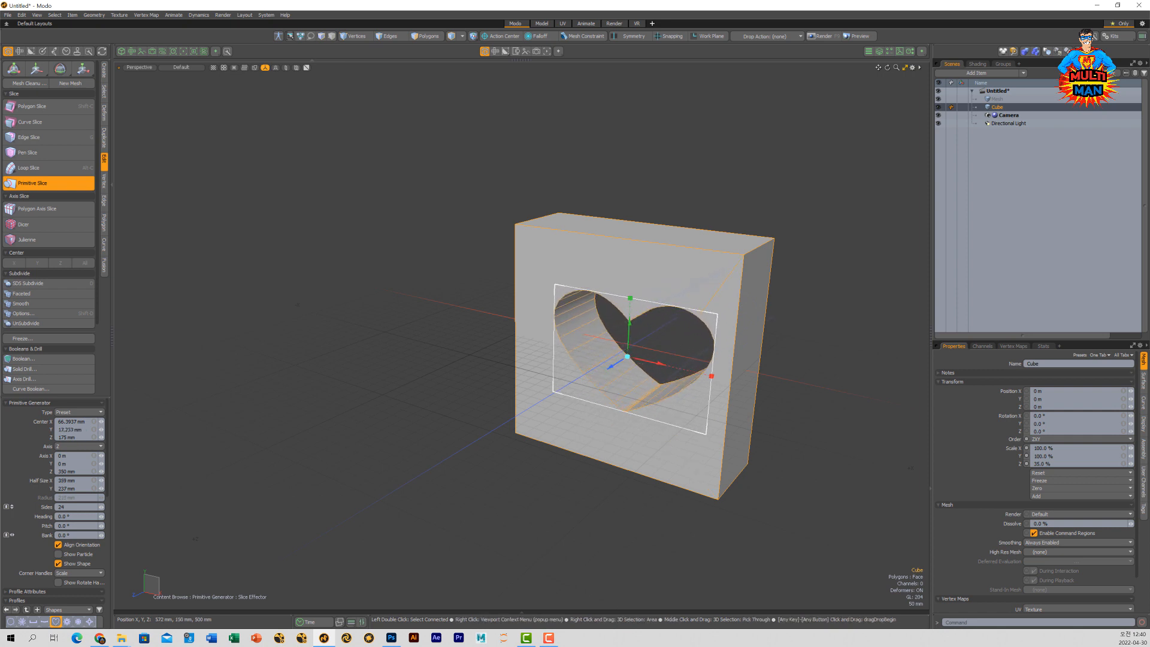
pyautogui.moveTo(630, 297); pyautogui.dragTo(631, 260)
pyautogui.moveTo(655, 372)
pyautogui.keyDown('alt'); pyautogui.mouseDown()
pyautogui.moveTo(754, 377)
pyautogui.moveTo(617, 392)
pyautogui.moveTo(665, 382)
pyautogui.mouseUp(); pyautogui.keyUp('alt')
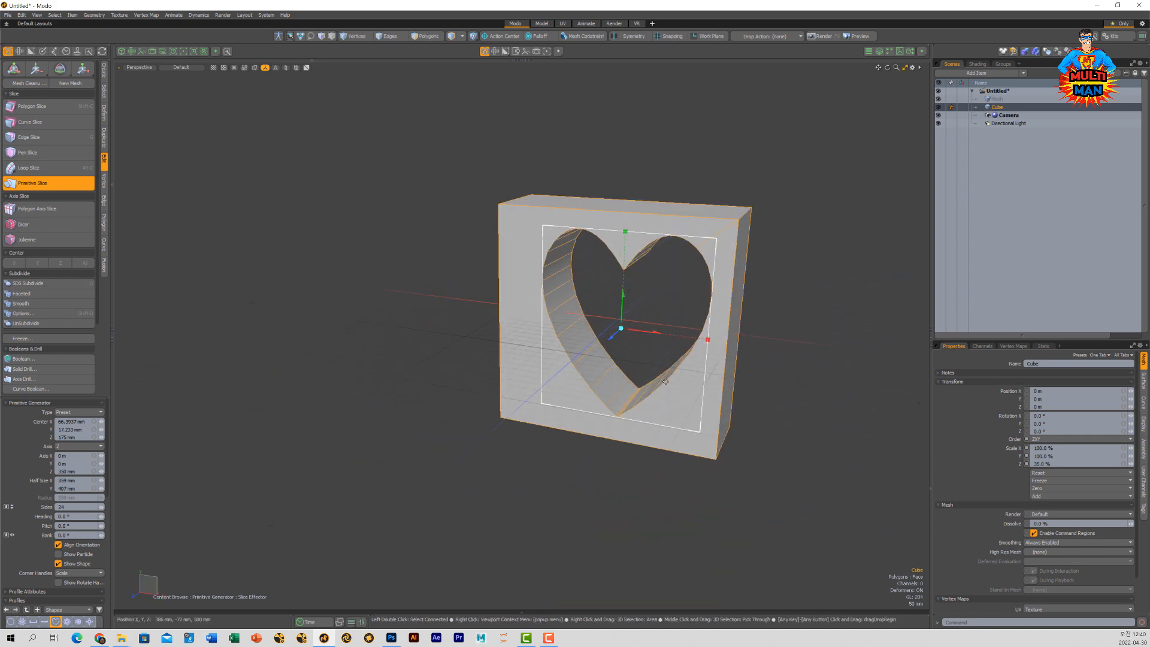
# - Float the slice properties beside the cube and try the Core and Add operations on the heart
pyautogui.press('k')
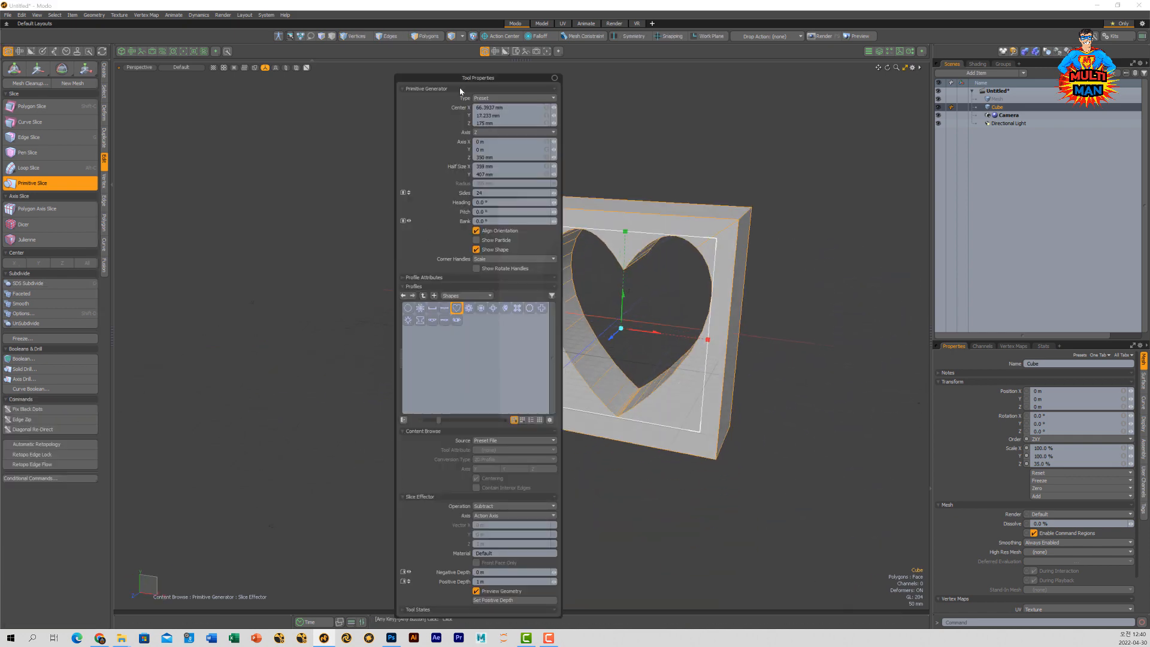
pyautogui.moveTo(428, 74); pyautogui.dragTo(270, 48)
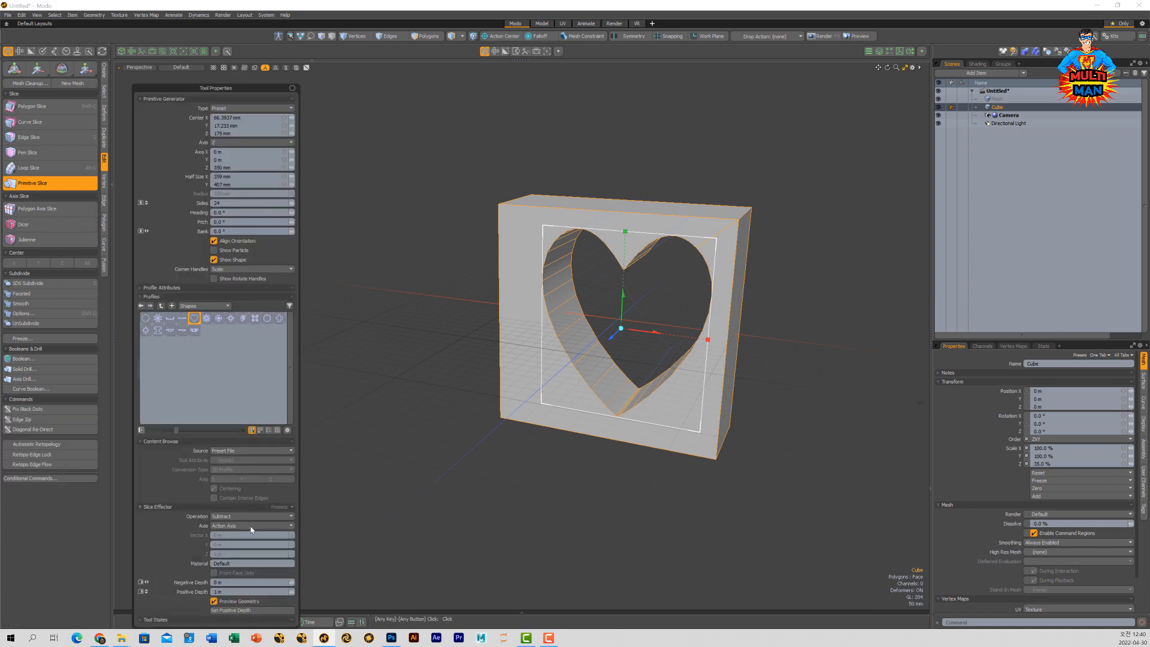
pyautogui.click(254, 515)
pyautogui.click(250, 470)
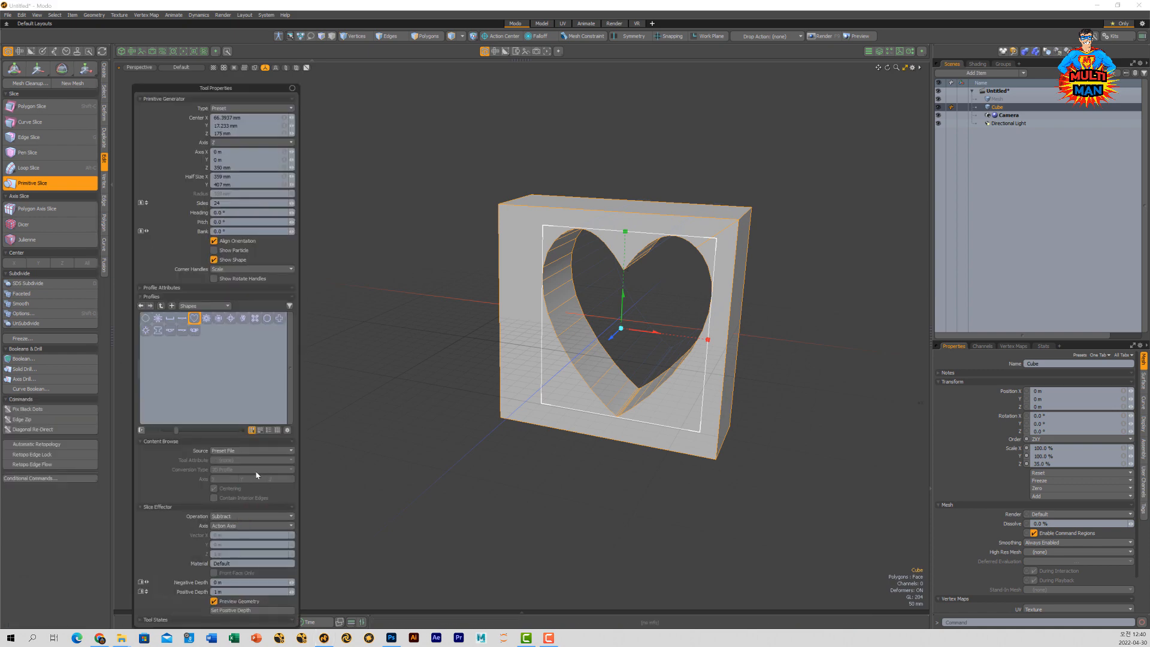
pyautogui.click(252, 516)
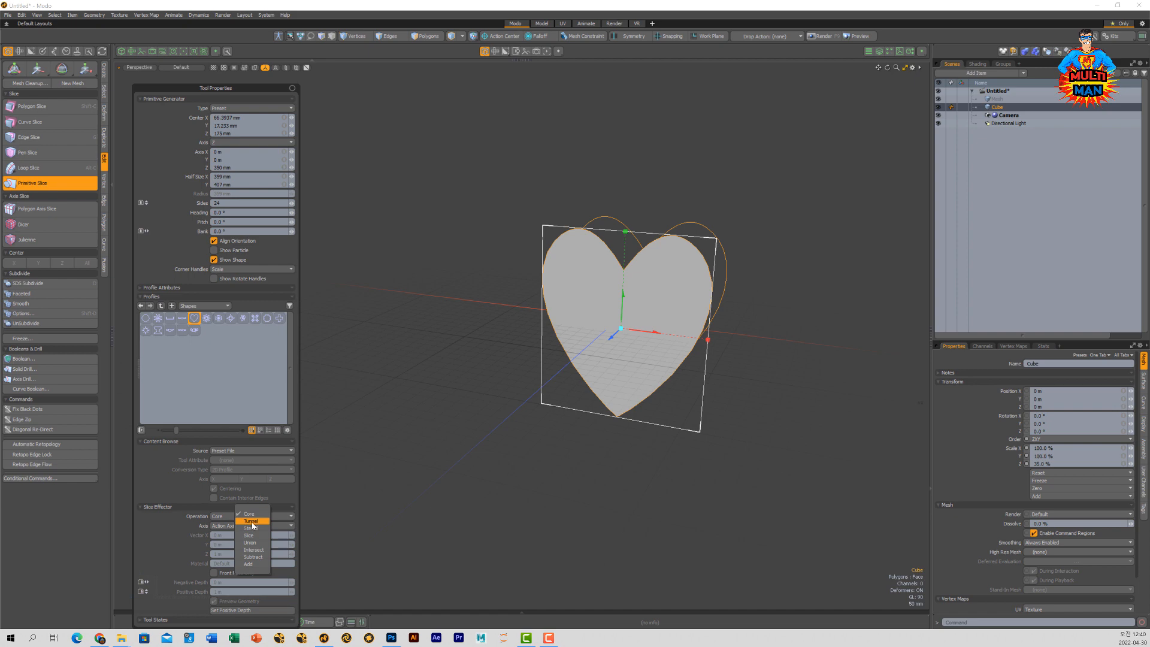
pyautogui.click(255, 564)
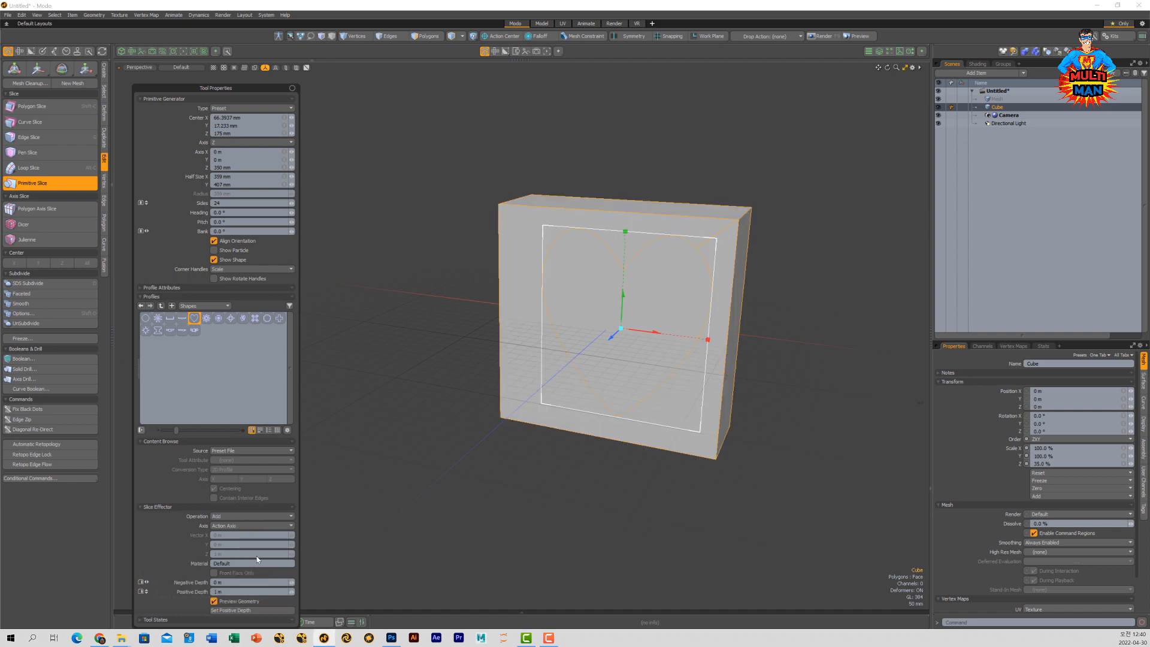
pyautogui.keyDown('alt'); pyautogui.moveTo(653, 383); pyautogui.dragTo(704, 364); pyautogui.keyUp('alt')
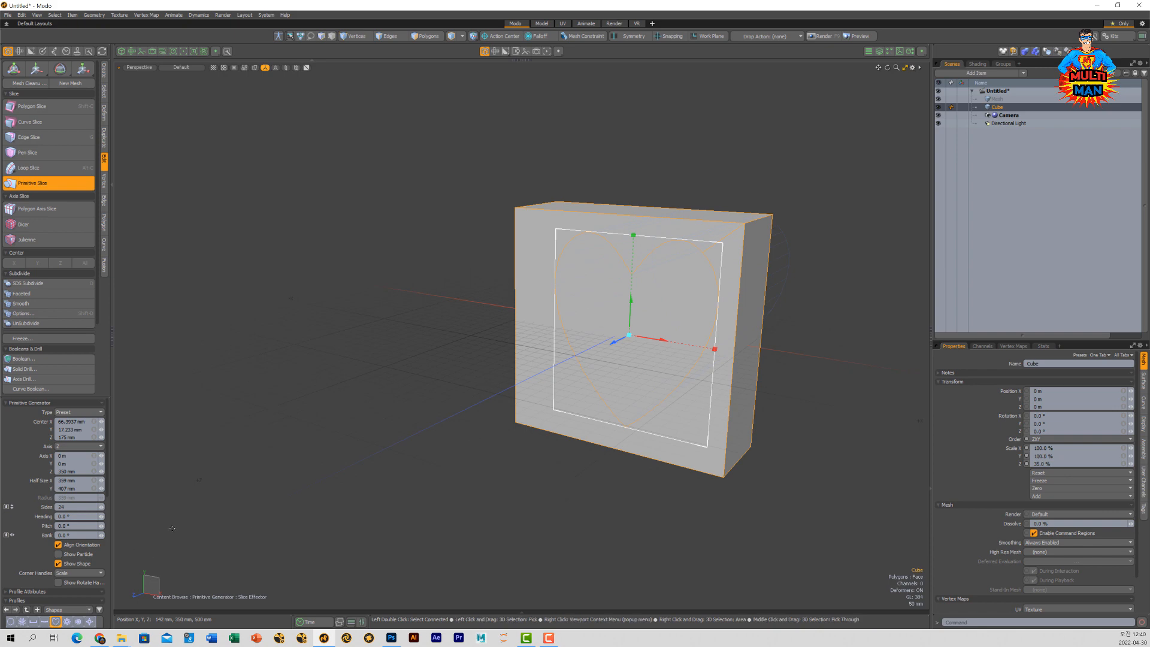
# - Compare the Subtract, Intersect, Union and Core operations on the heart slice
pyautogui.press('k')
pyautogui.click(200, 517)
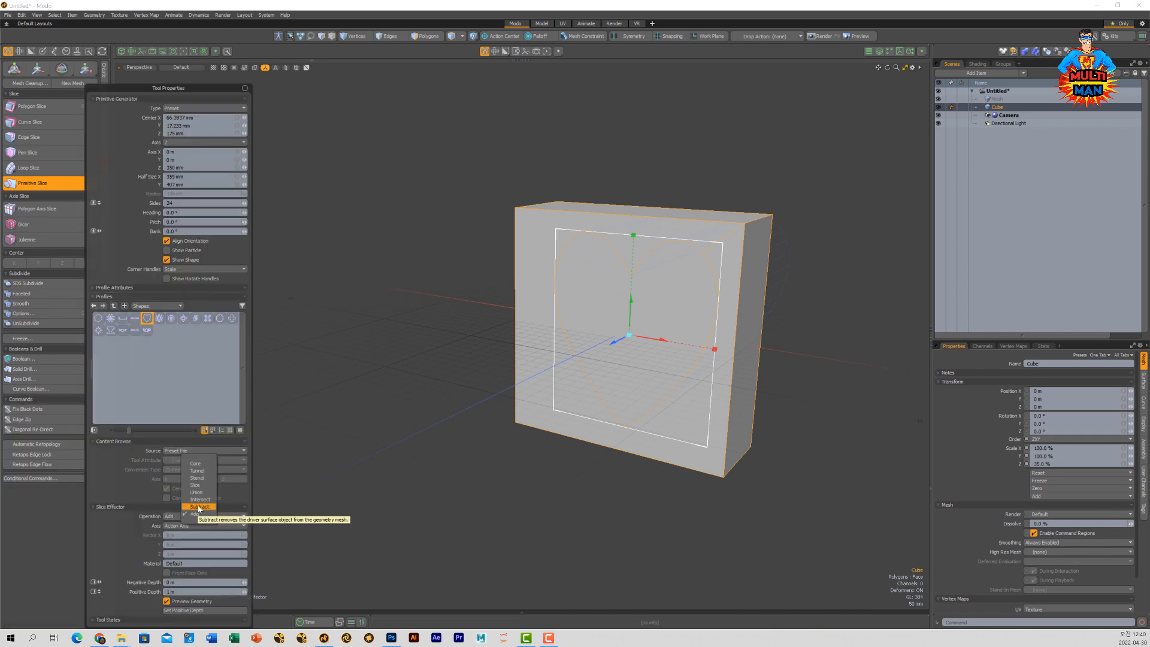
pyautogui.click(199, 507)
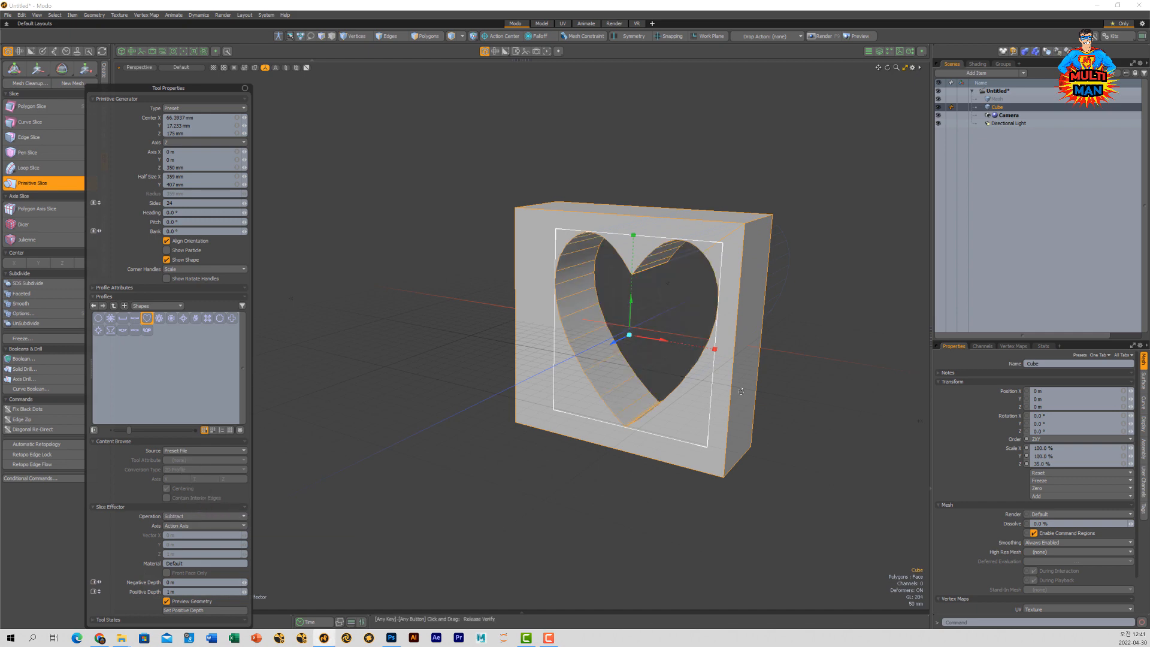
pyautogui.click(190, 516)
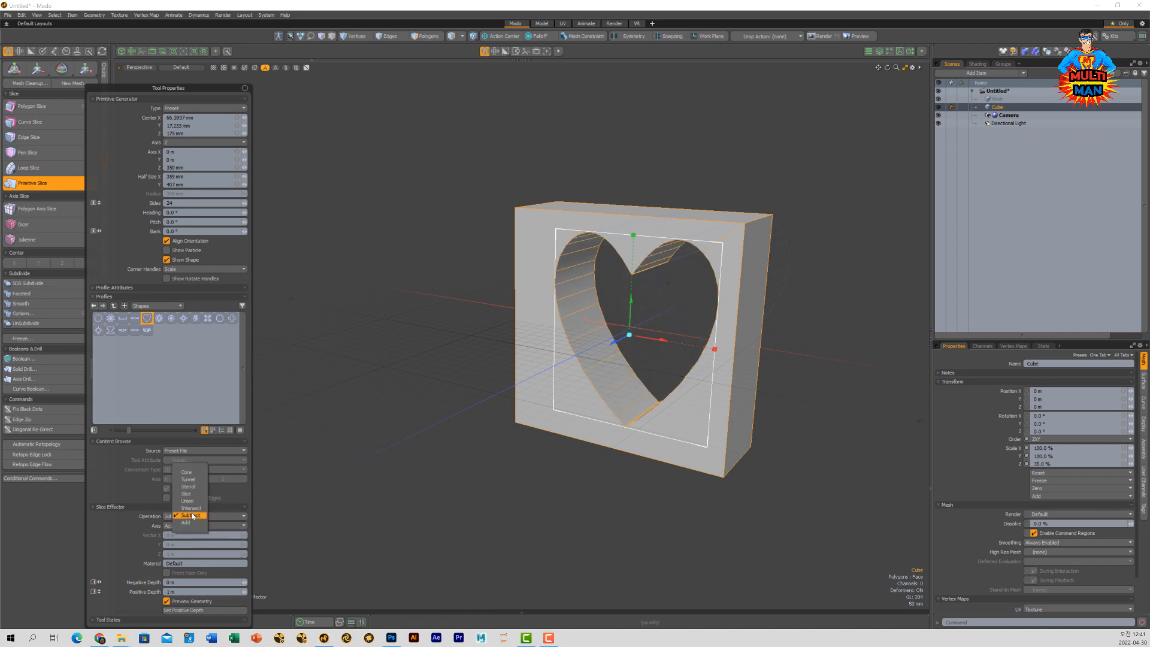
pyautogui.click(192, 508)
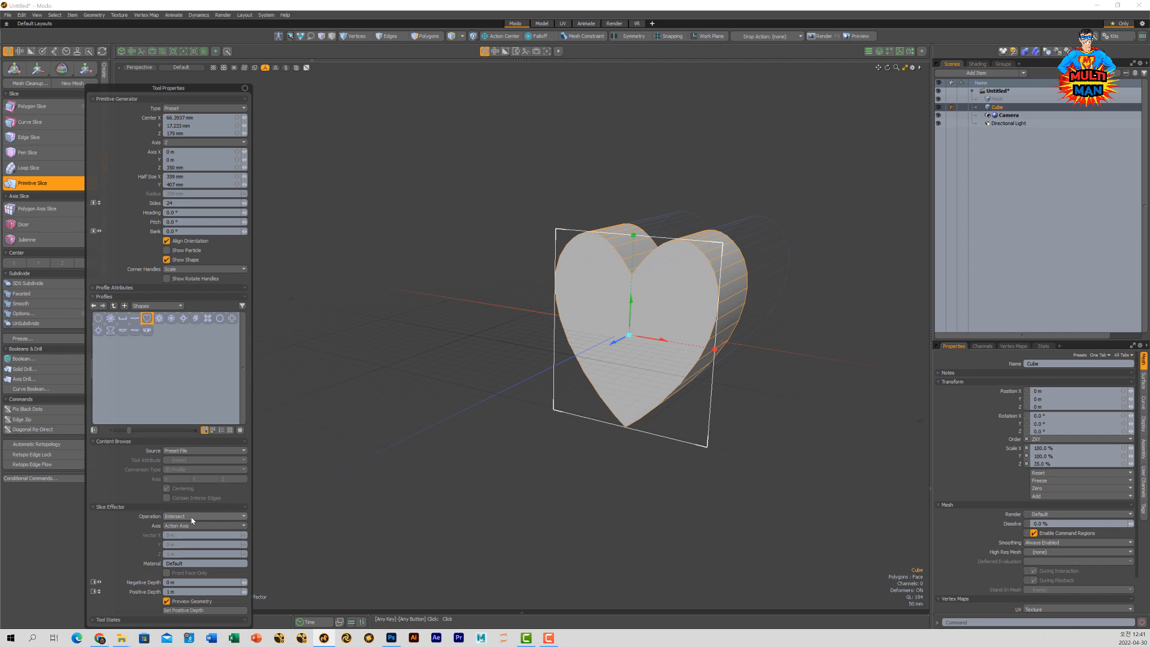
pyautogui.click(192, 518)
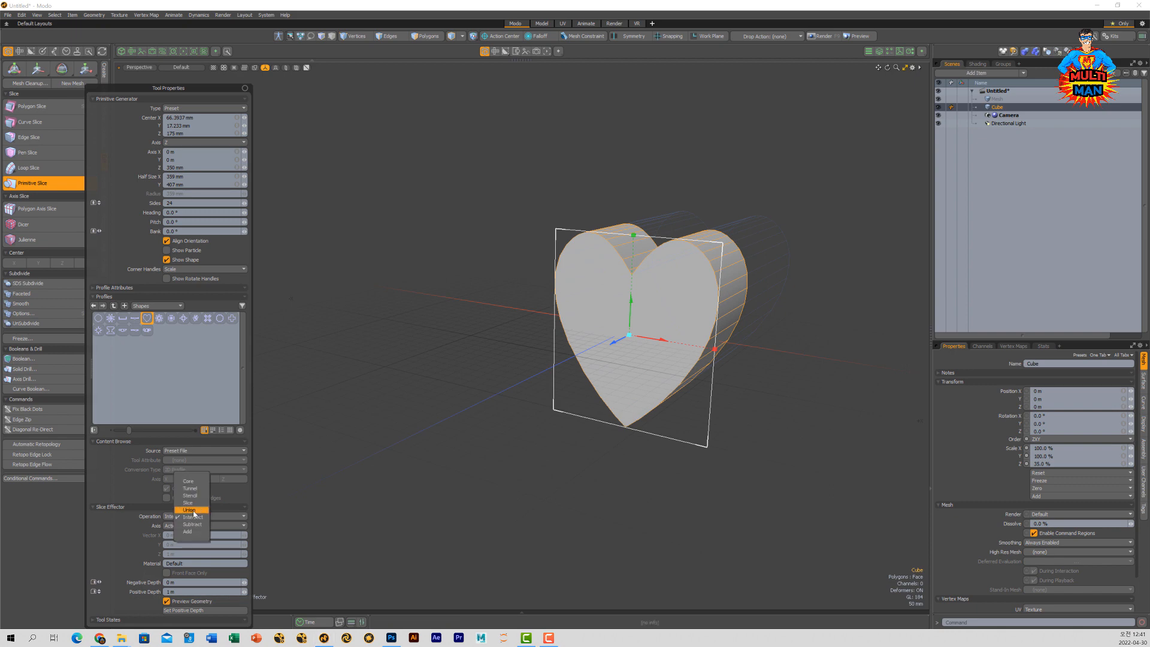
pyautogui.click(193, 510)
pyautogui.click(193, 519)
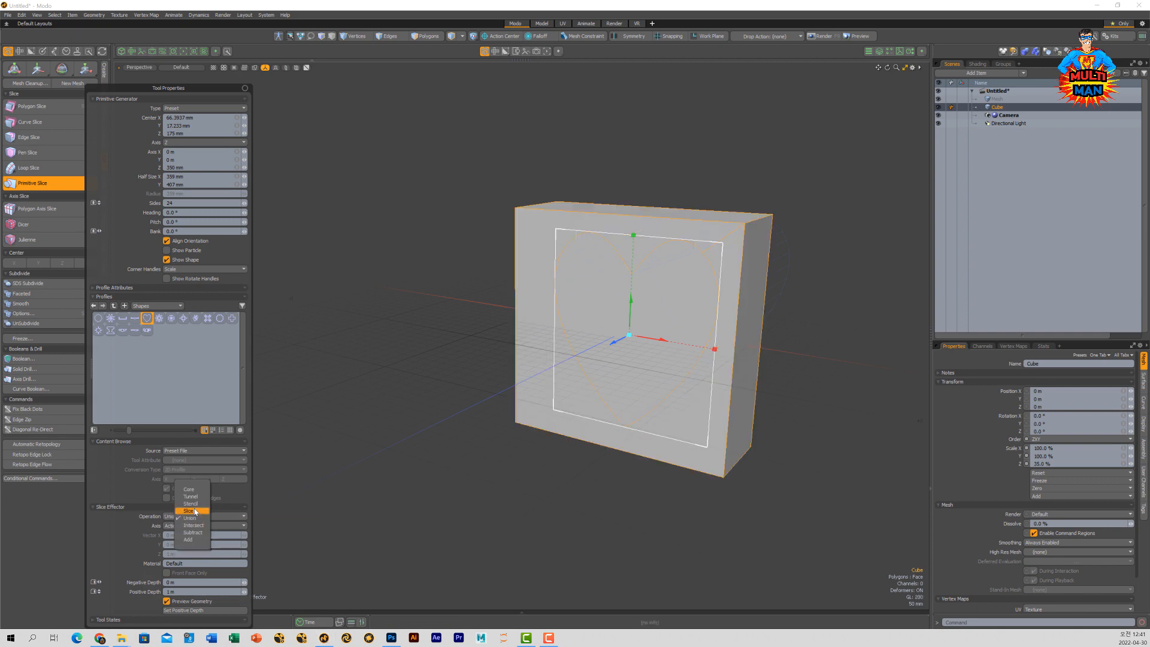
pyautogui.click(199, 492)
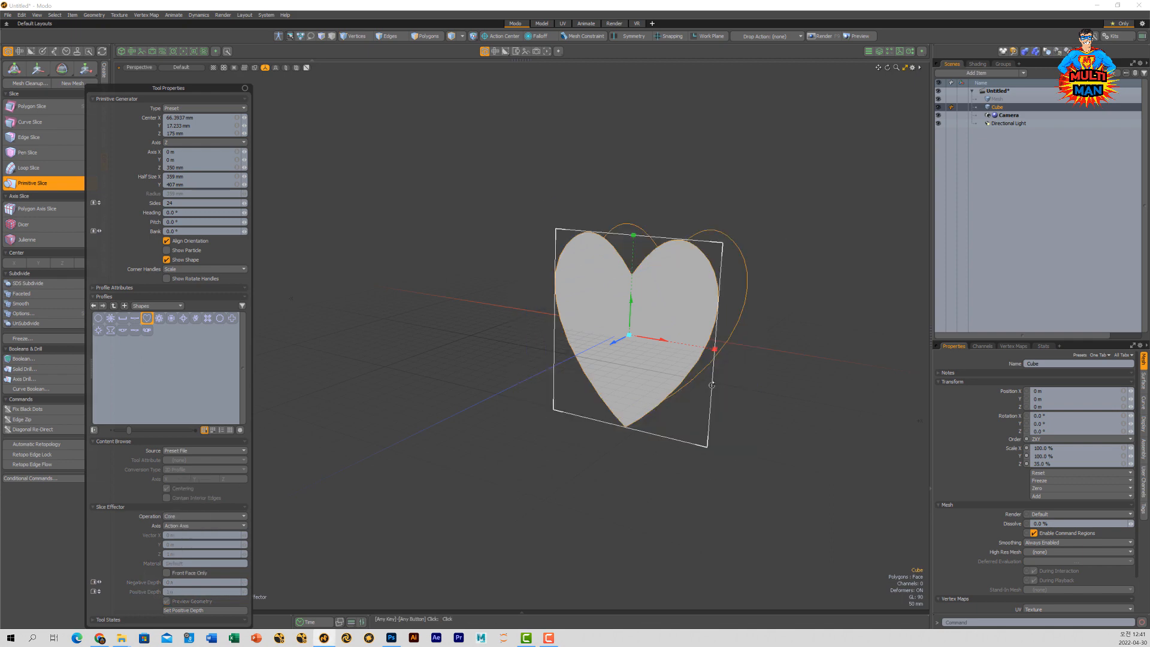
pyautogui.moveTo(697, 395)
pyautogui.keyDown('alt'); pyautogui.mouseDown()
pyautogui.moveTo(608, 380)
pyautogui.moveTo(697, 382)
pyautogui.moveTo(686, 383)
pyautogui.mouseUp(); pyautogui.keyUp('alt')
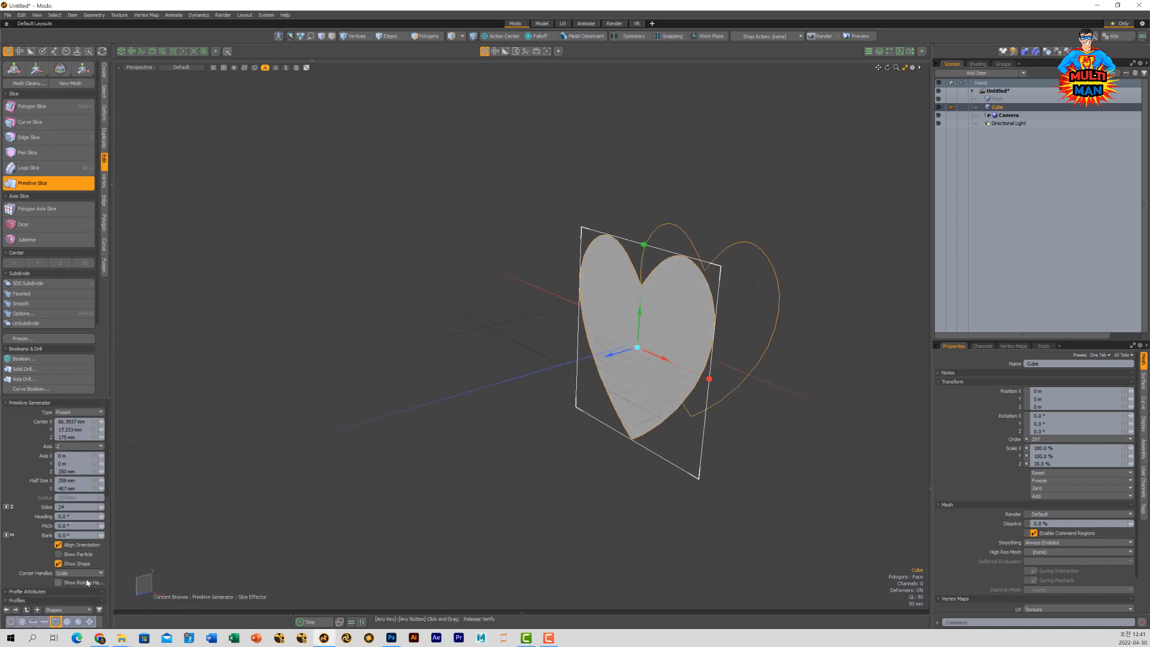
# - Set the slice operation back to Subtract and pull the heart profile forward along Z for a shallower cut
pyautogui.press('k')
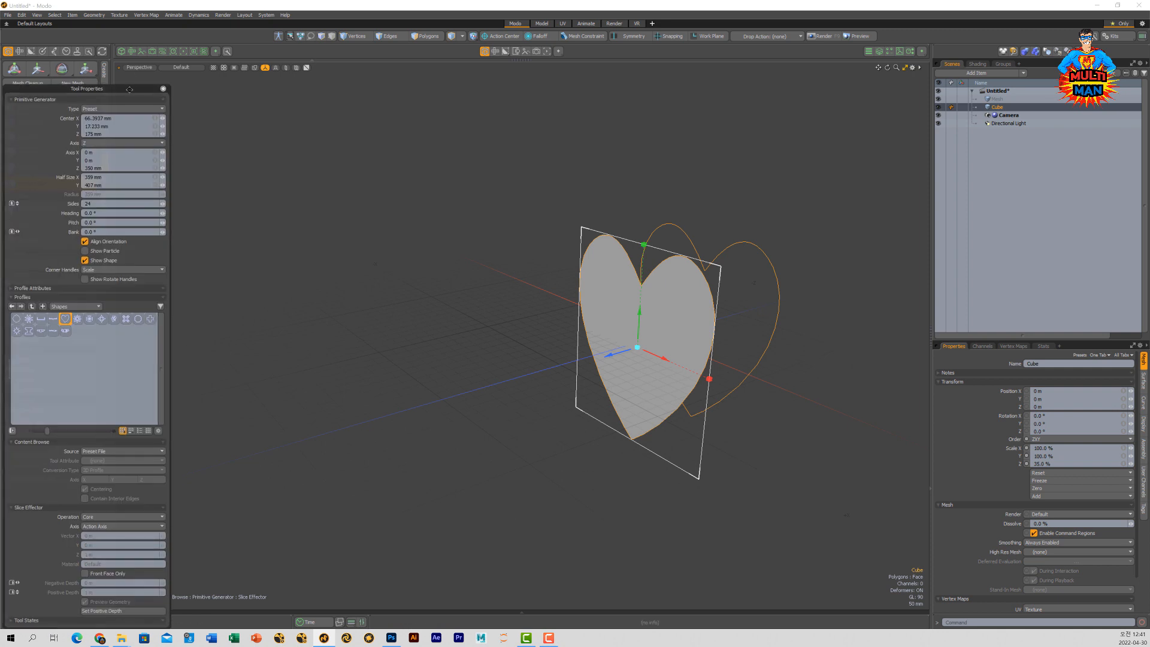
pyautogui.moveTo(130, 89); pyautogui.dragTo(289, 60)
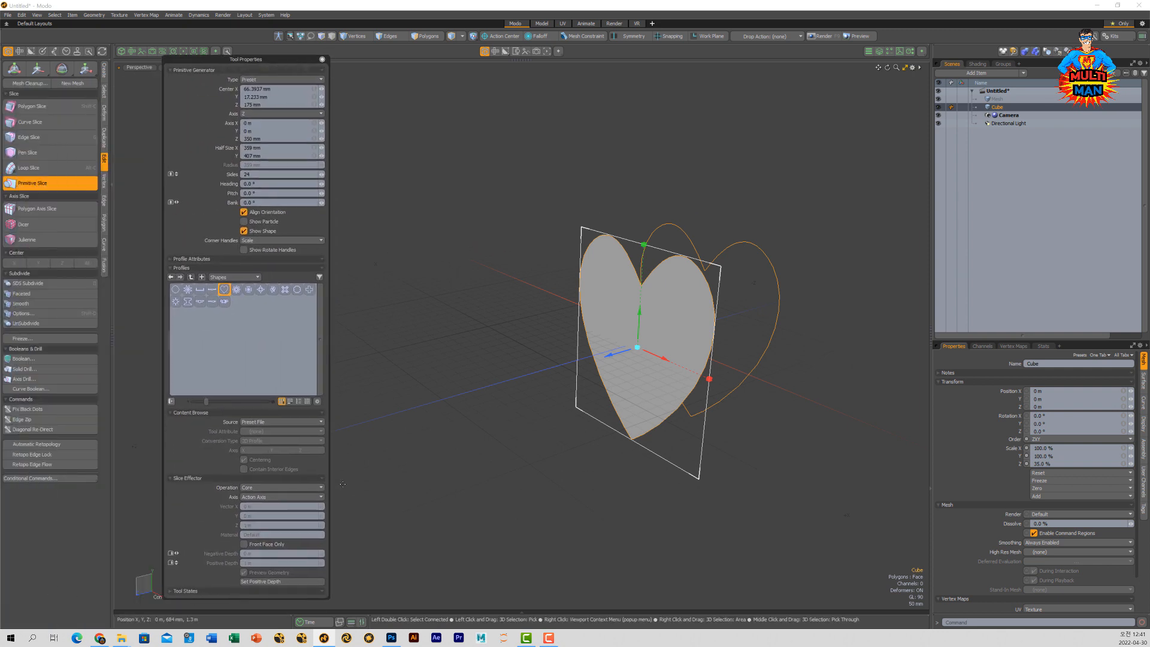
pyautogui.click(261, 488)
pyautogui.click(258, 530)
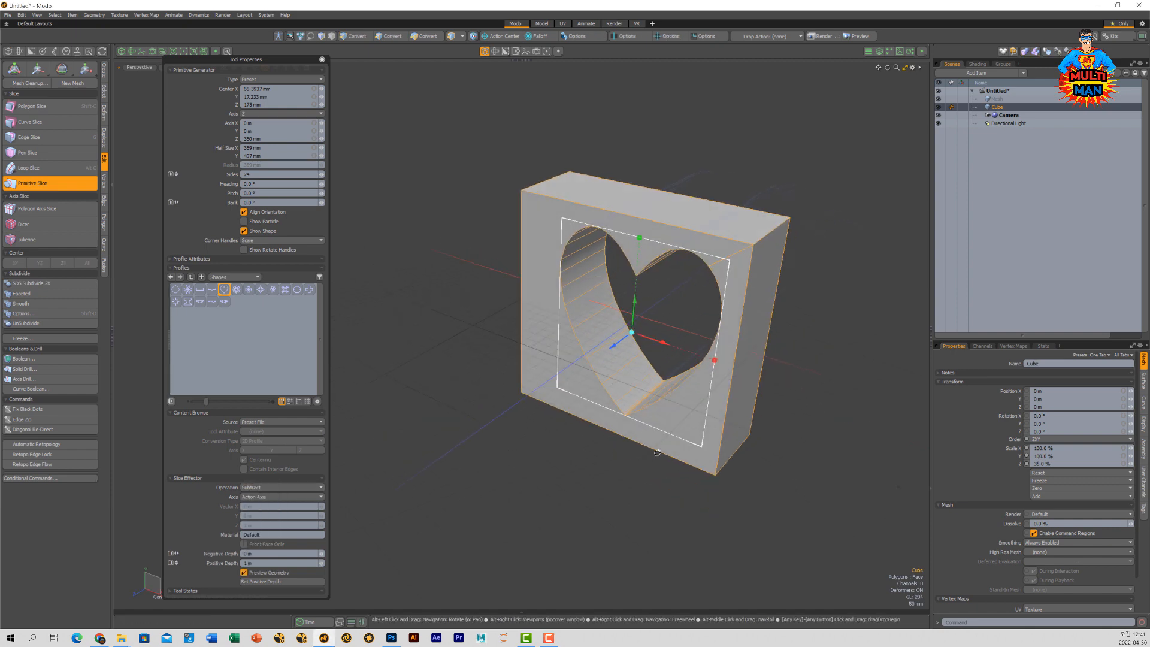
pyautogui.keyDown('alt'); pyautogui.moveTo(657, 453); pyautogui.dragTo(625, 355); pyautogui.keyUp('alt')
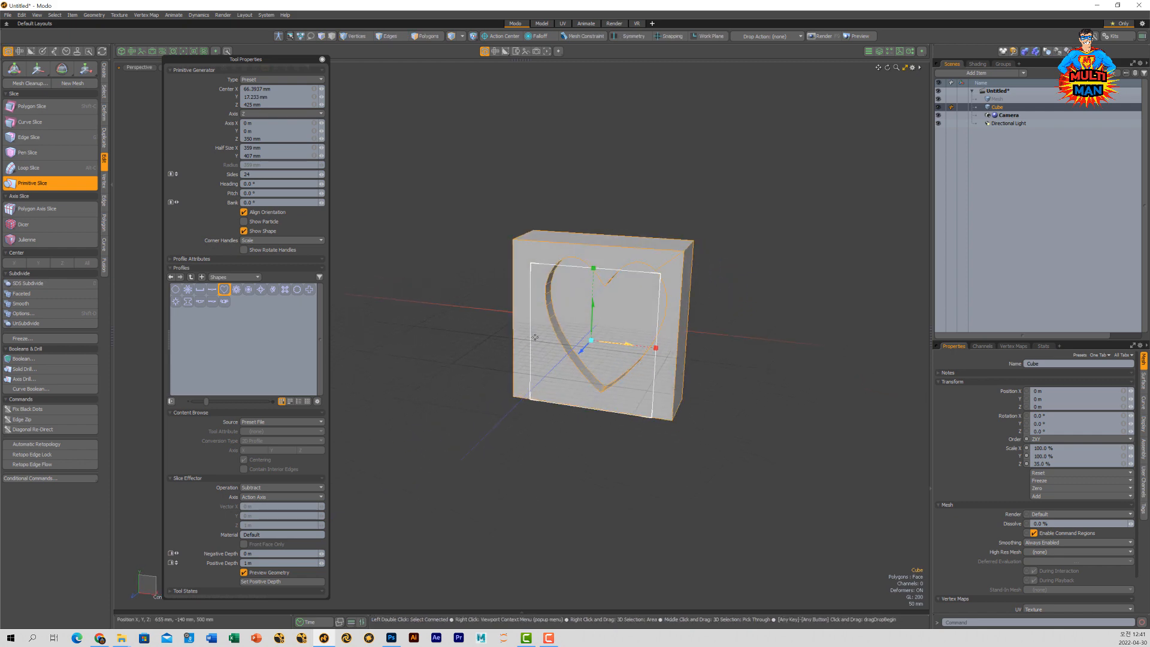
# - Replace the heart with the petal-shaped profile preset and try placing the cut on the cube's back face
pyautogui.click(249, 290)
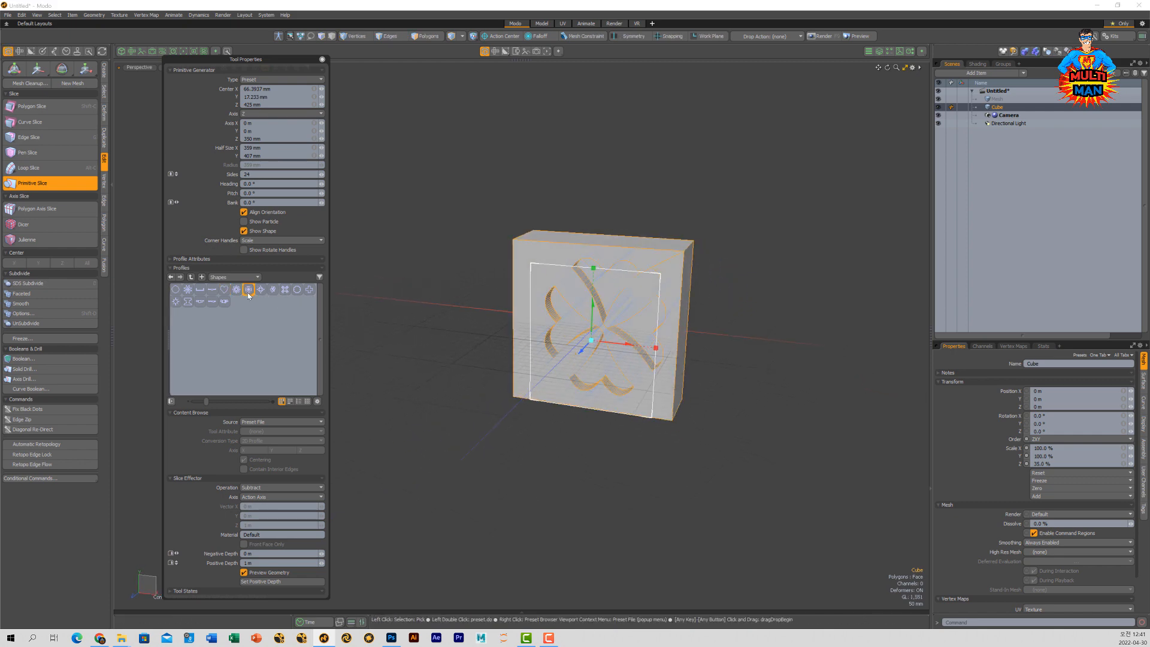
pyautogui.keyDown('alt'); pyautogui.moveTo(754, 383); pyautogui.dragTo(717, 380); pyautogui.keyUp('alt')
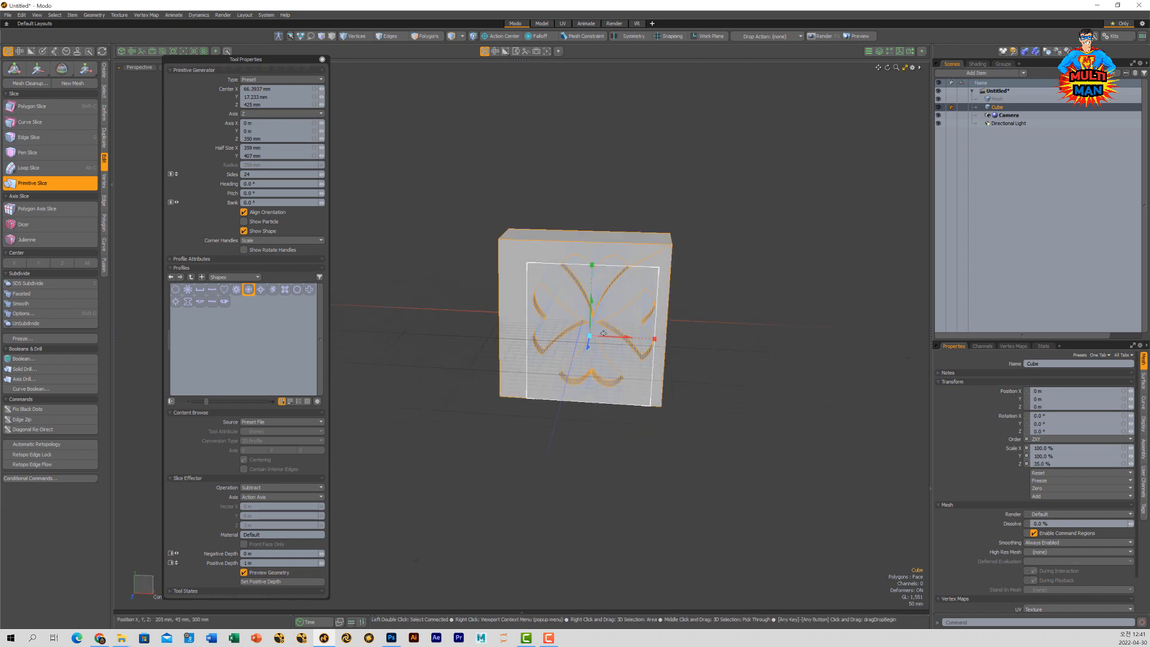
pyautogui.moveTo(624, 341); pyautogui.dragTo(614, 340)
pyautogui.keyDown('alt'); pyautogui.moveTo(614, 341); pyautogui.dragTo(647, 342); pyautogui.keyUp('alt')
pyautogui.click(481, 387)
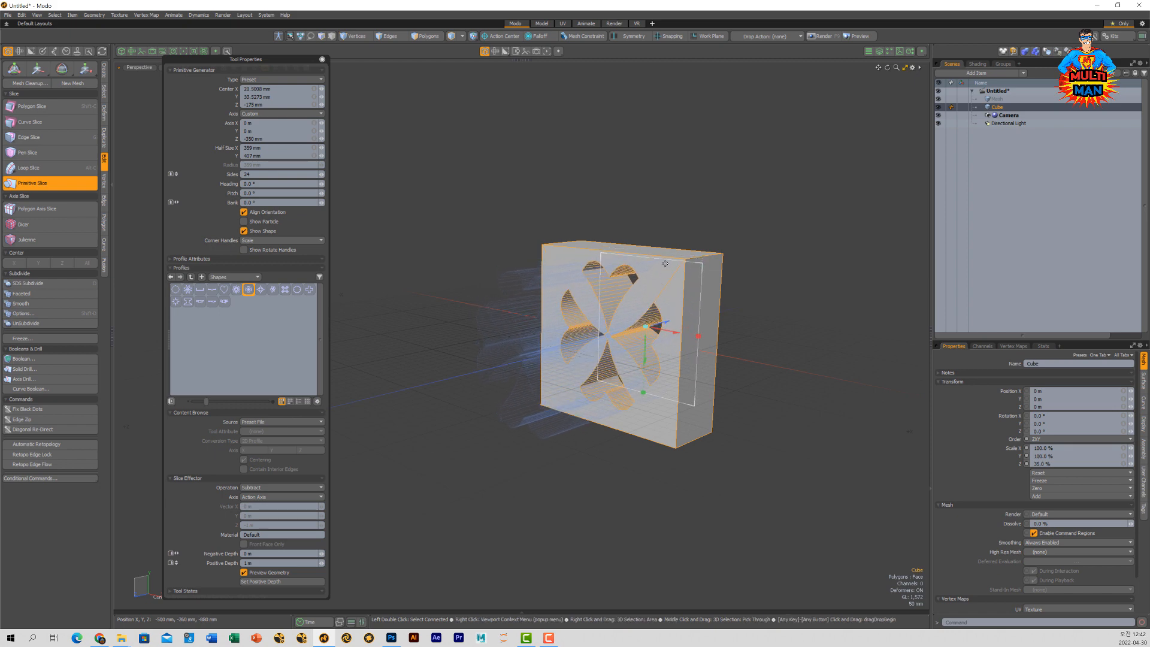
# - Place the petal cut on the cube's front face and move it near the center, at about 337 mm along Z
pyautogui.click(662, 260)
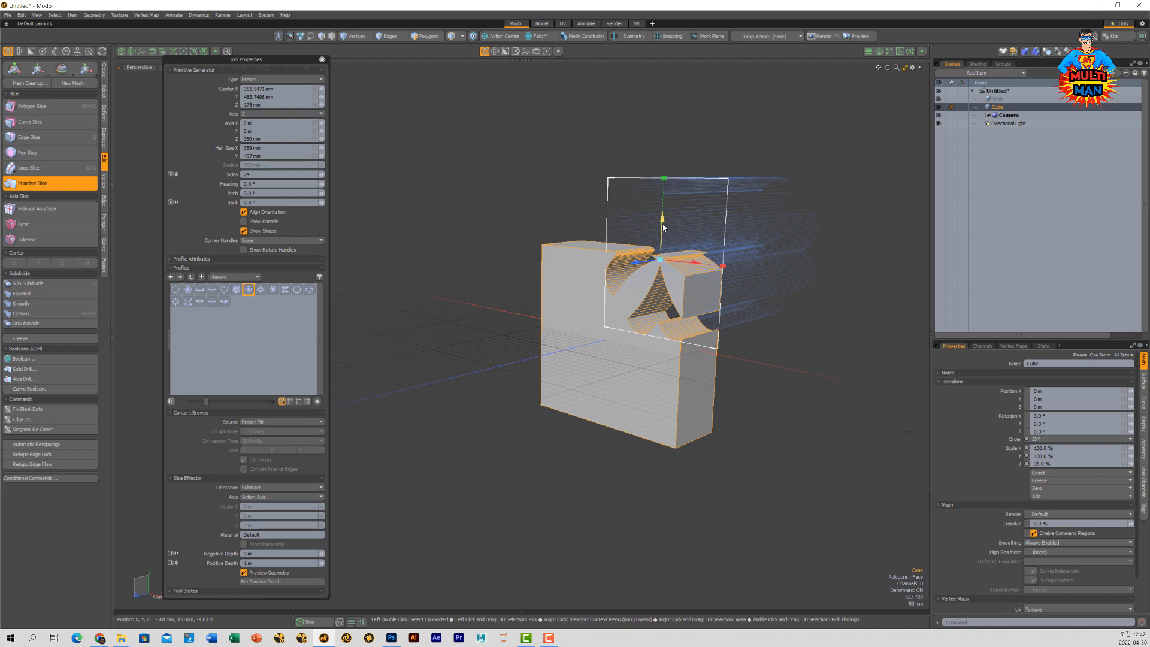
pyautogui.moveTo(725, 281); pyautogui.dragTo(514, 385)
pyautogui.scroll(4, 716, 375)
pyautogui.scroll(3, 661, 267)
pyautogui.scroll(-4, 656, 287)
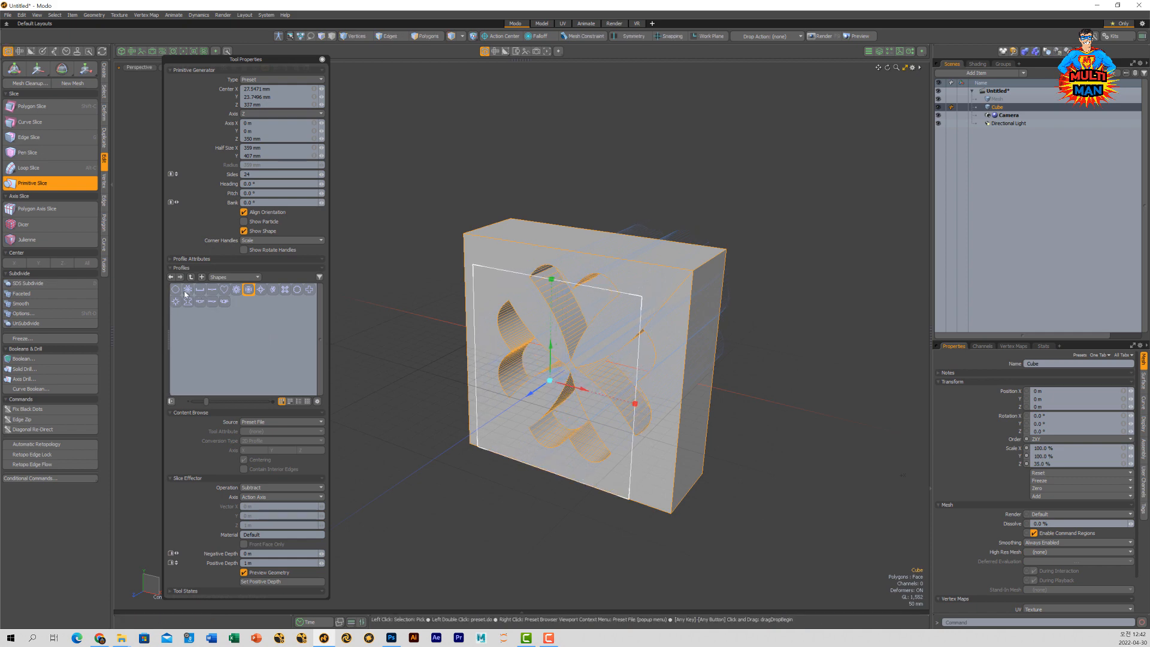
# - Switch the slice profile to the scalloped circle preset and inspect the cut from several angles
pyautogui.click(298, 290)
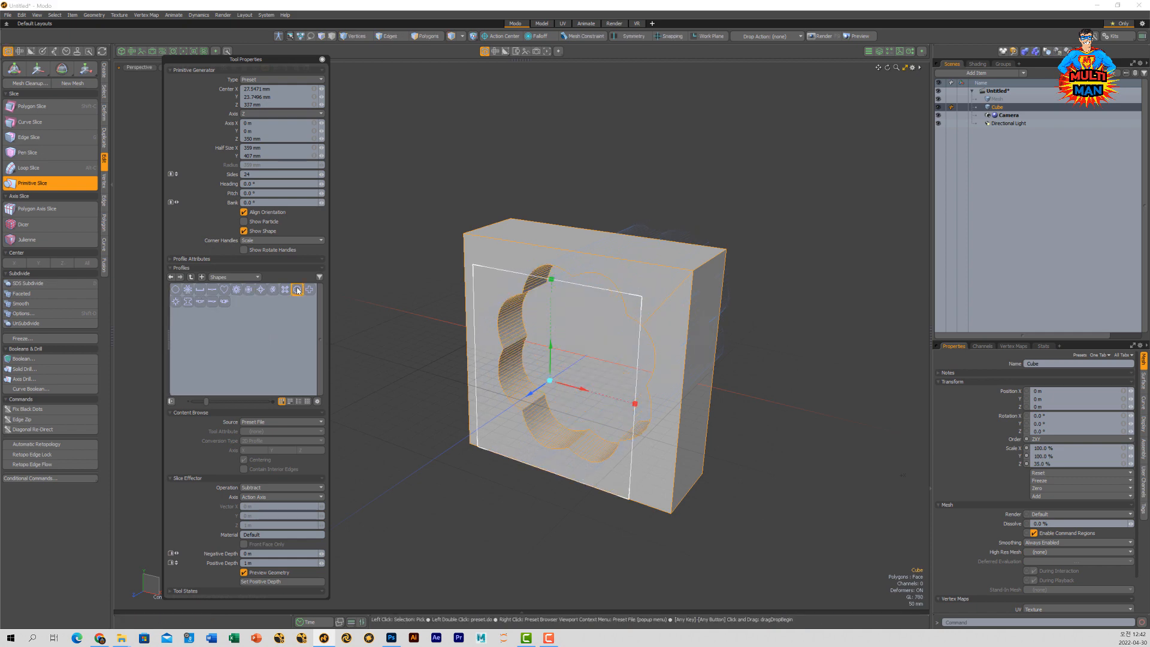
pyautogui.moveTo(590, 389)
pyautogui.keyDown('alt'); pyautogui.mouseDown()
pyautogui.moveTo(623, 388)
pyautogui.moveTo(584, 387)
pyautogui.mouseUp(); pyautogui.keyUp('alt')
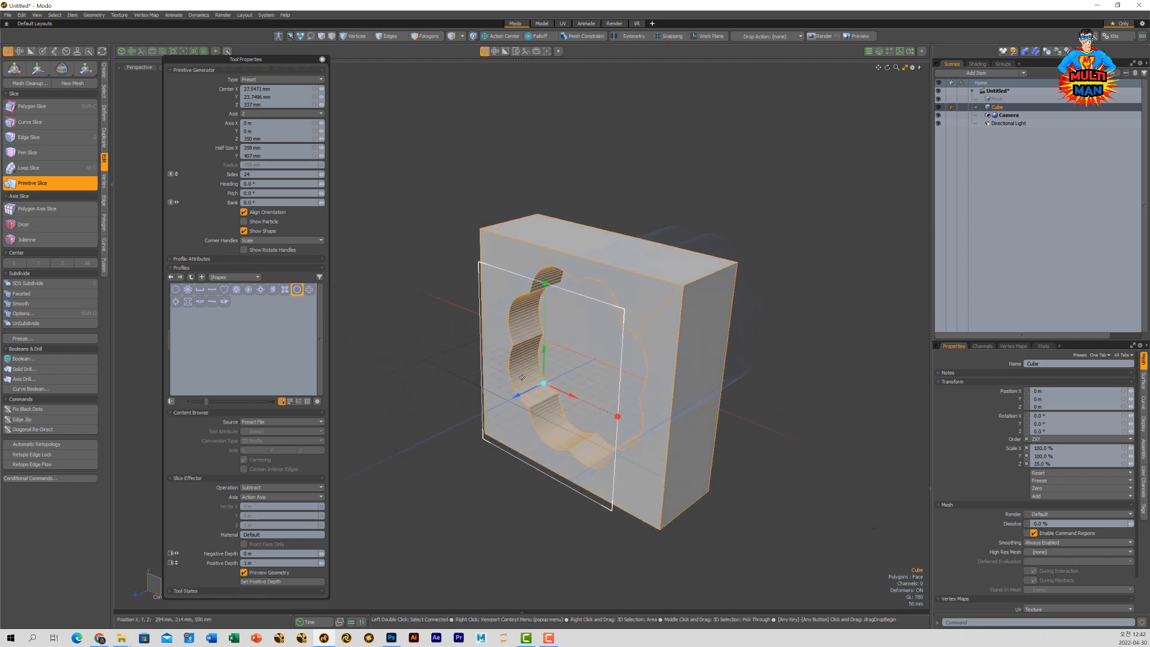
pyautogui.keyDown('alt'); pyautogui.moveTo(511, 392); pyautogui.dragTo(680, 428); pyautogui.keyUp('alt')
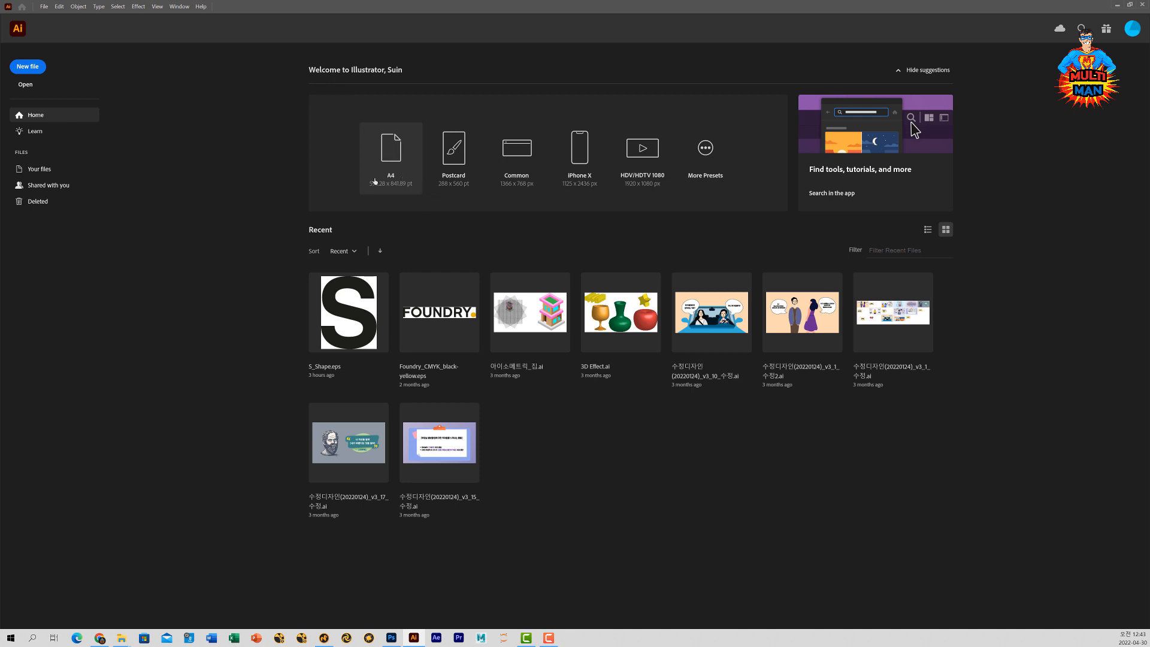
# - In Illustrator, create an A4 document and add the letter M as 220 pt Myriad Pro text
pyautogui.click(374, 181)
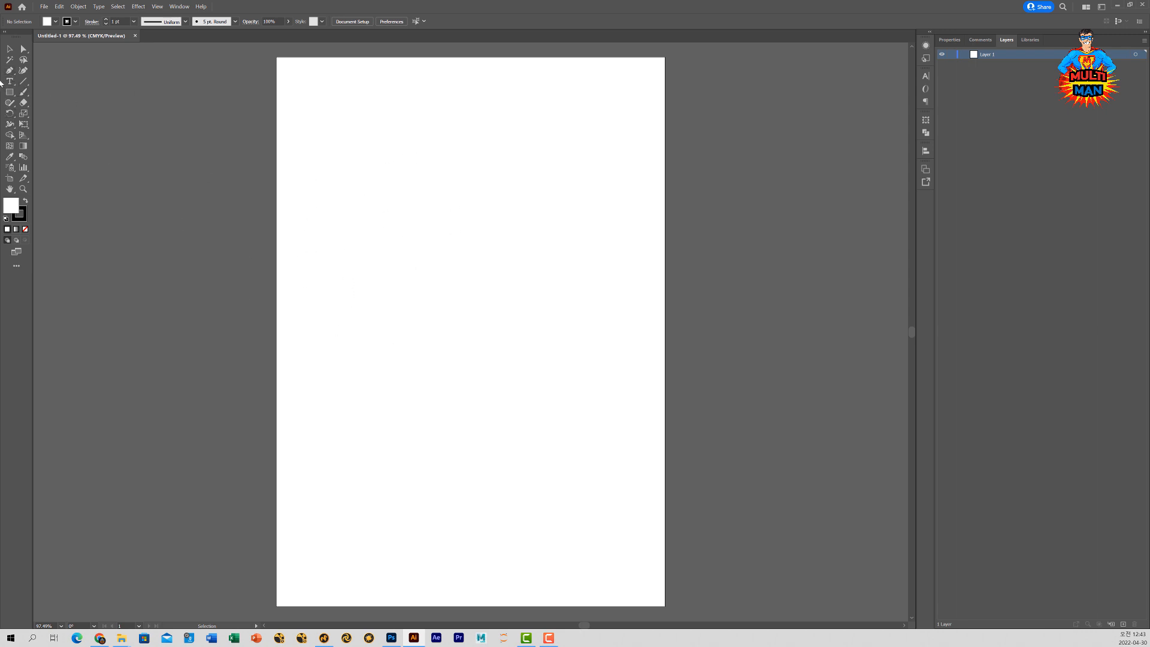
pyautogui.click(397, 228)
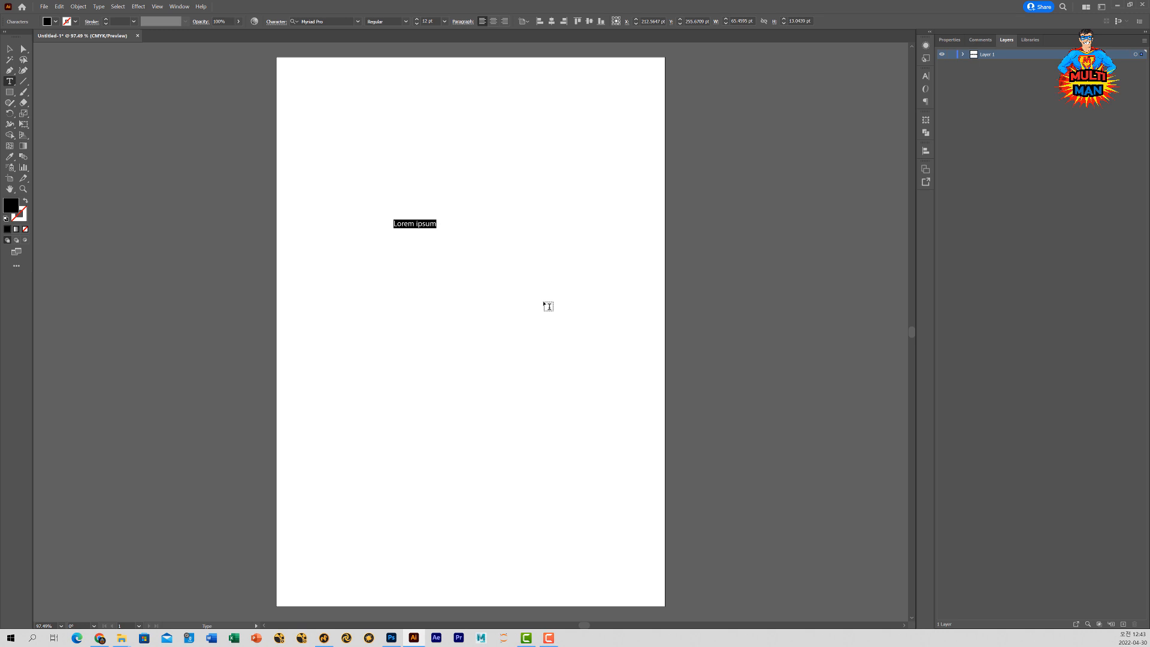
pyautogui.write('M')
pyautogui.press('Escape')
pyautogui.moveTo(417, 21); pyautogui.dragTo(417, 21)
pyautogui.click(10, 48)
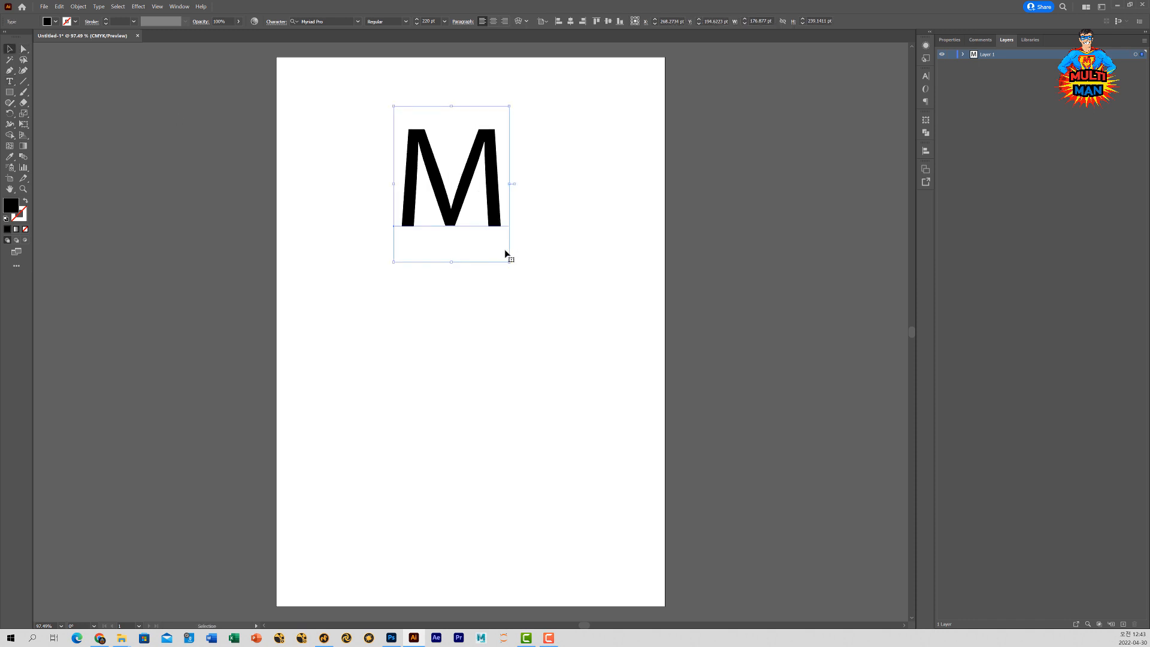
# - Enlarge the letter M to about 262 pt and move it to the middle of the page
pyautogui.moveTo(508, 264); pyautogui.dragTo(532, 292)
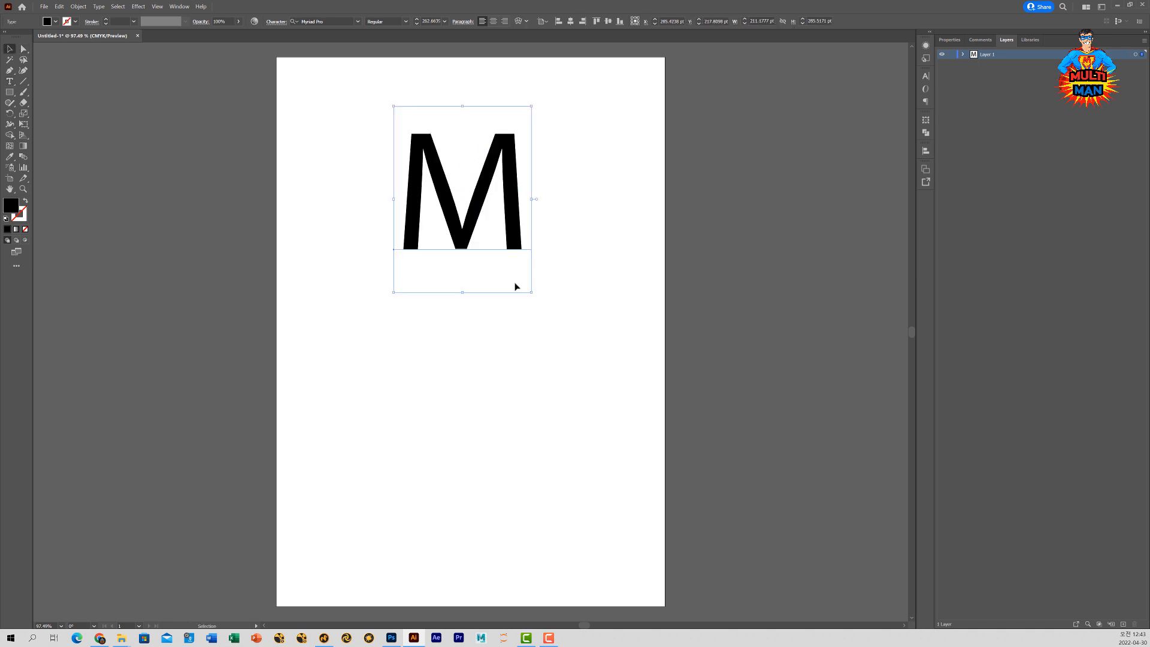
pyautogui.moveTo(514, 237); pyautogui.dragTo(523, 335)
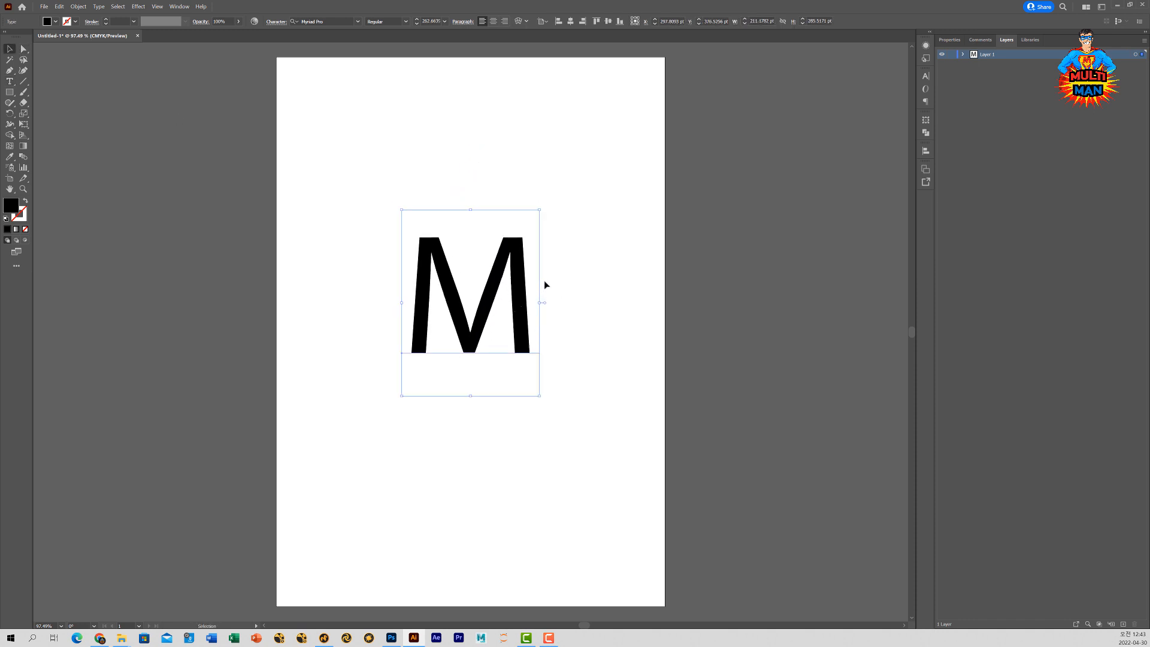
# - Change the M's font to the heavy 휴먼둥근헤드라인 and enlarge it to about 303 pt around the page center
pyautogui.click(357, 21)
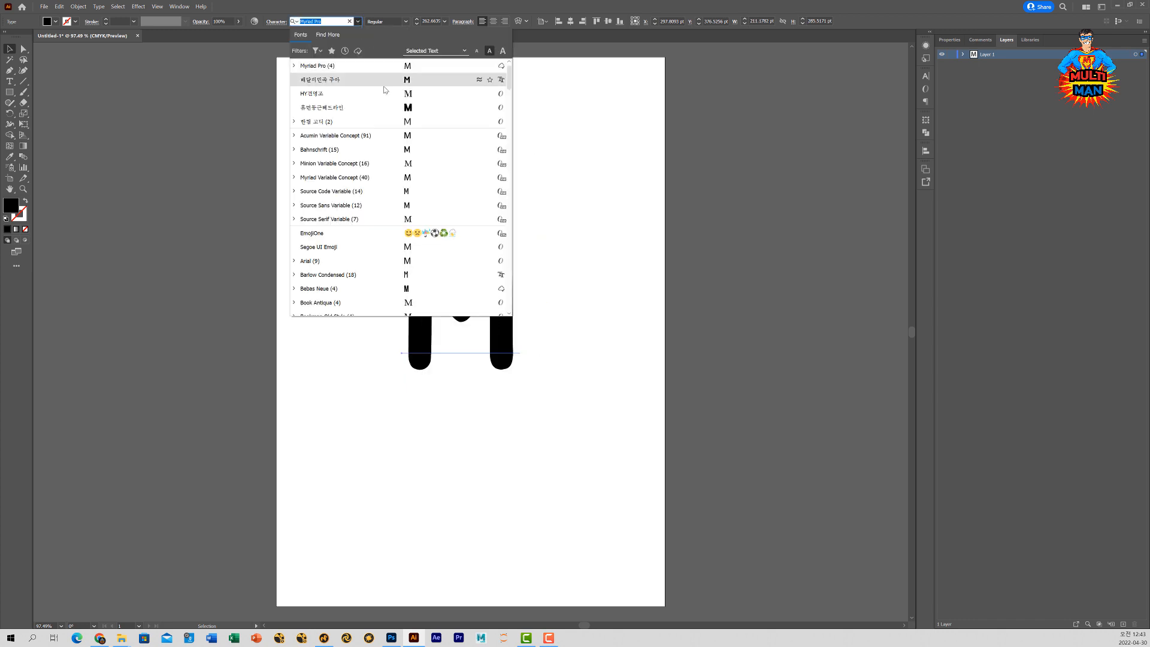
pyautogui.click(389, 109)
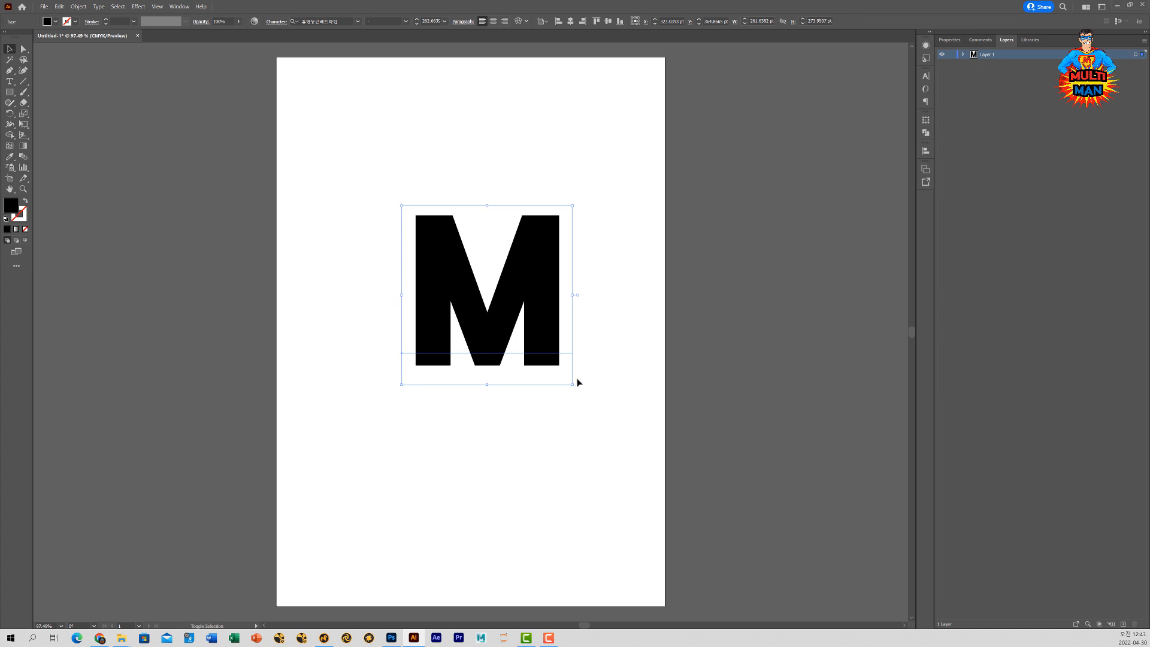
pyautogui.keyDown('shift'); pyautogui.moveTo(577, 388); pyautogui.dragTo(599, 419); pyautogui.keyUp('shift')
pyautogui.moveTo(576, 365); pyautogui.dragTo(556, 367)
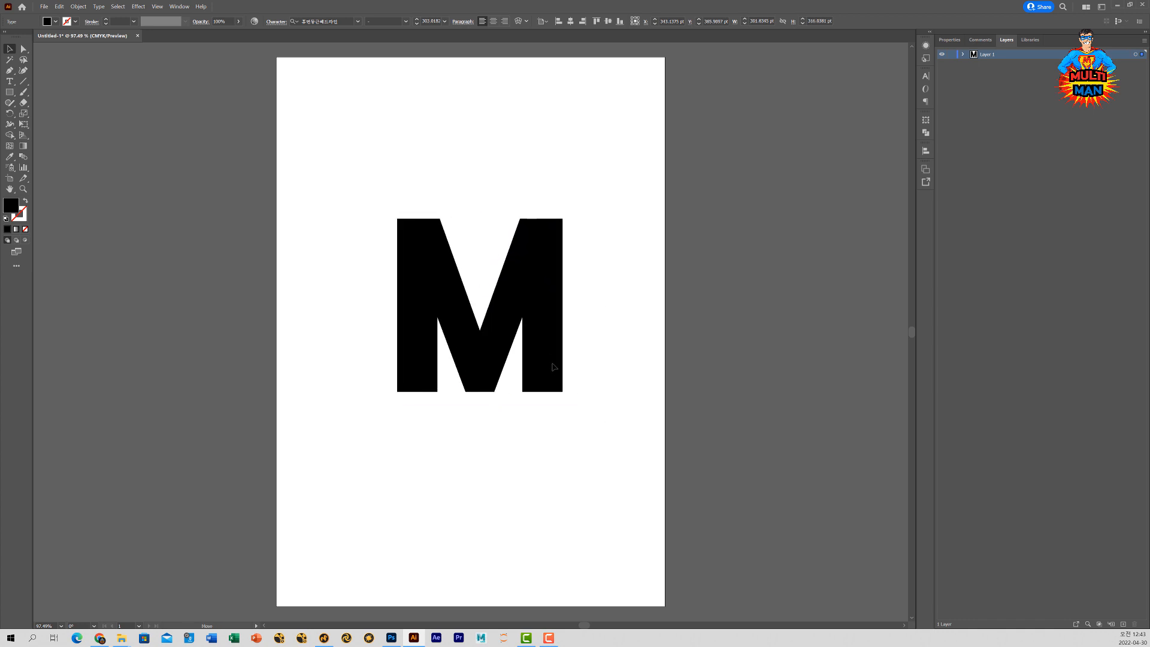
# - Convert the letter M text to outlines and shift the outlined shape slightly lower on the page
pyautogui.click(606, 334)
pyautogui.click(541, 321)
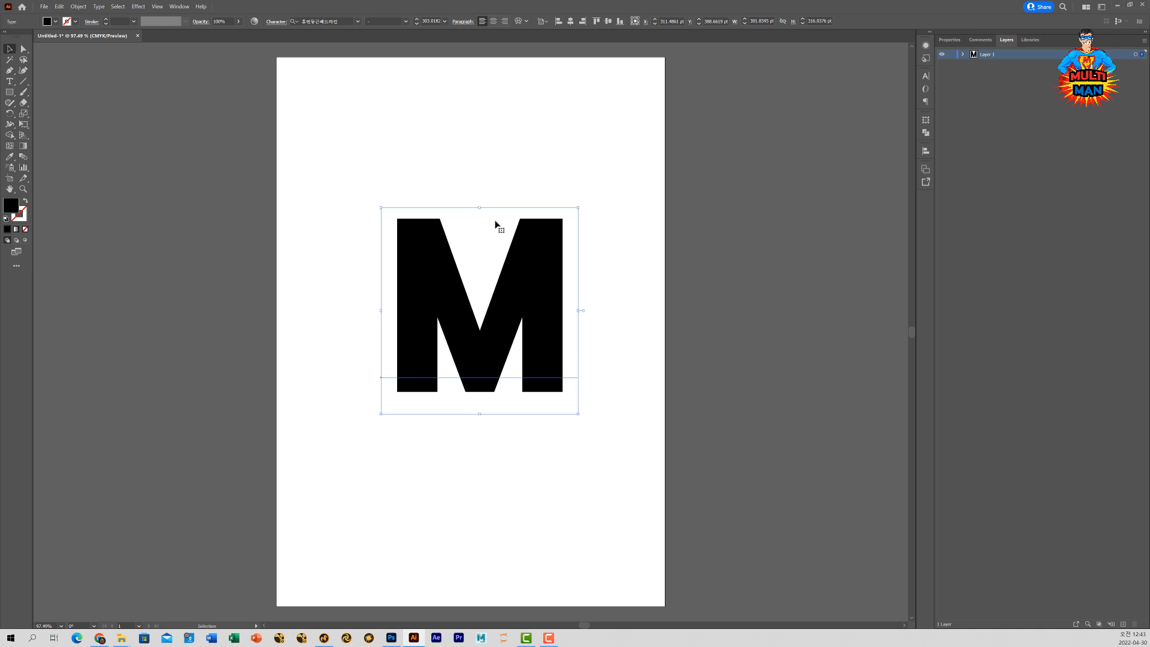
pyautogui.hotkey('ctrl', 'shift', 'b')
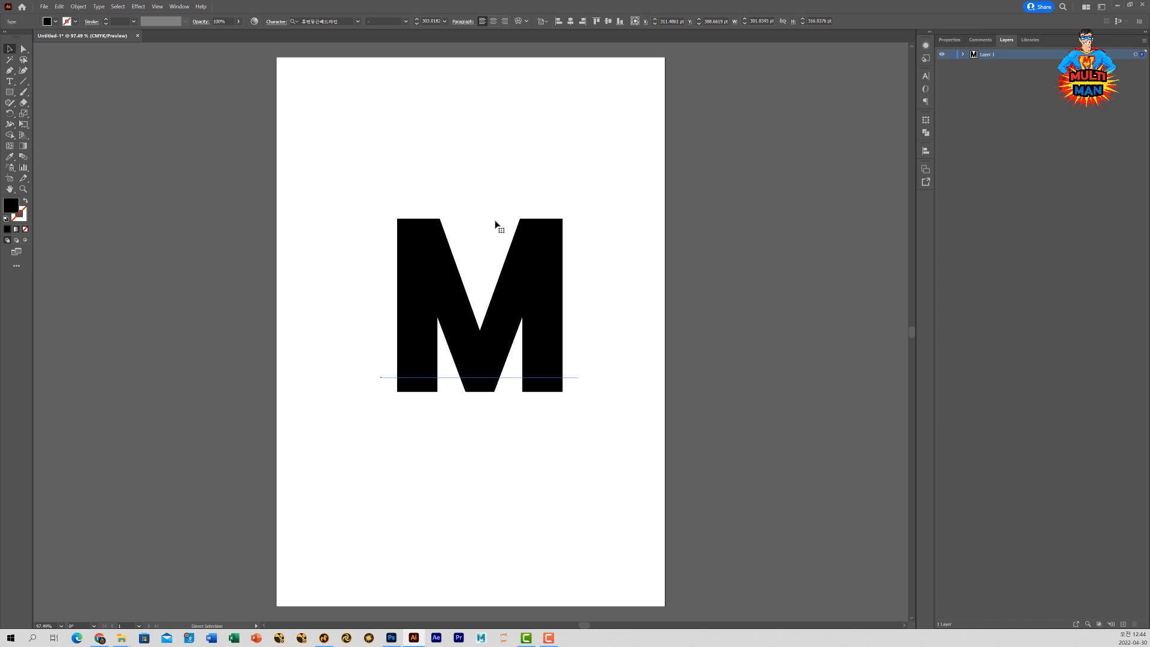
pyautogui.hotkey('ctrl', 'shift', 'o')
pyautogui.hotkey('ctrl', 'shift', 'b')
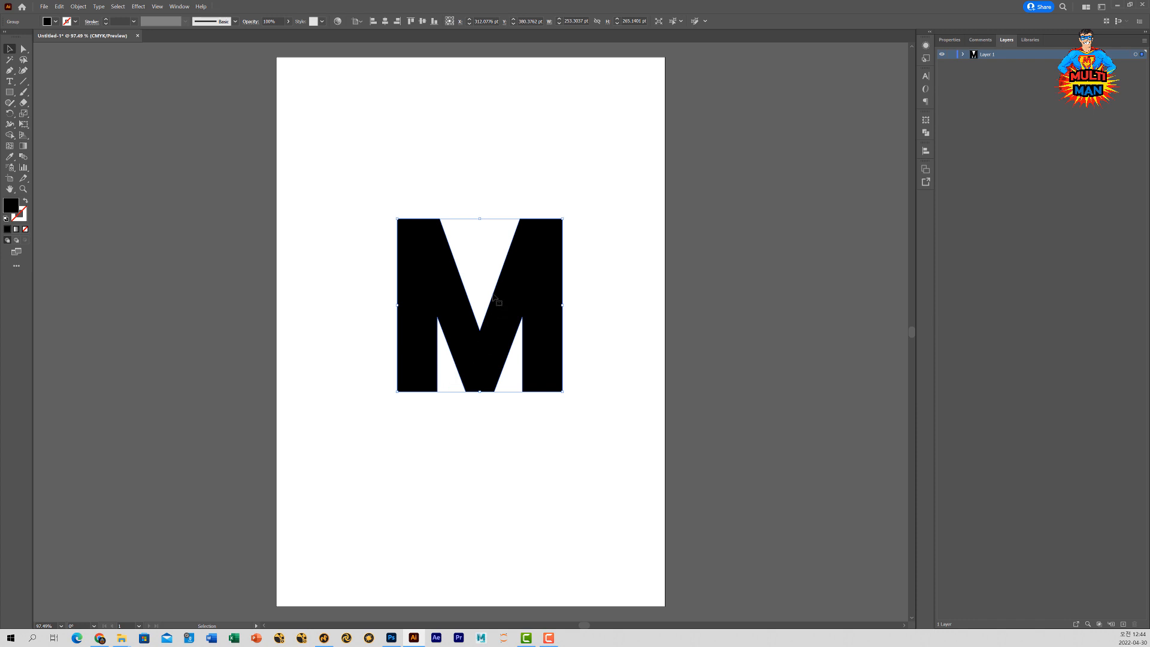
pyautogui.press('a')
pyautogui.press('v')
pyautogui.click(648, 279)
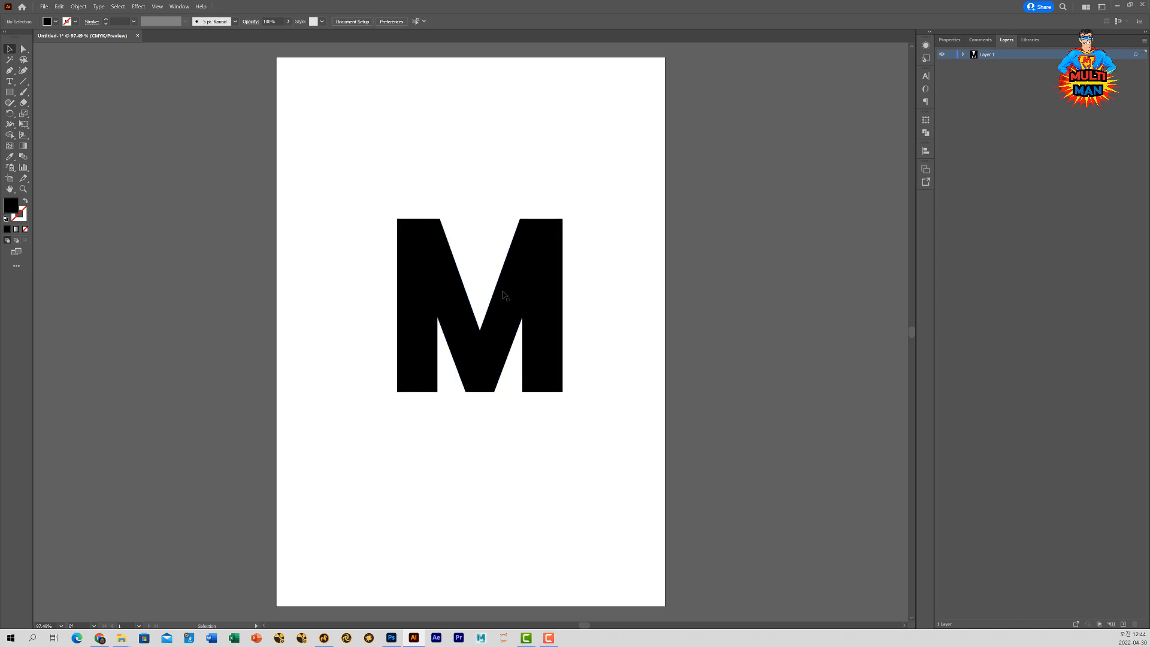
pyautogui.click(437, 340)
pyautogui.moveTo(505, 301); pyautogui.dragTo(552, 290)
pyautogui.click(577, 292)
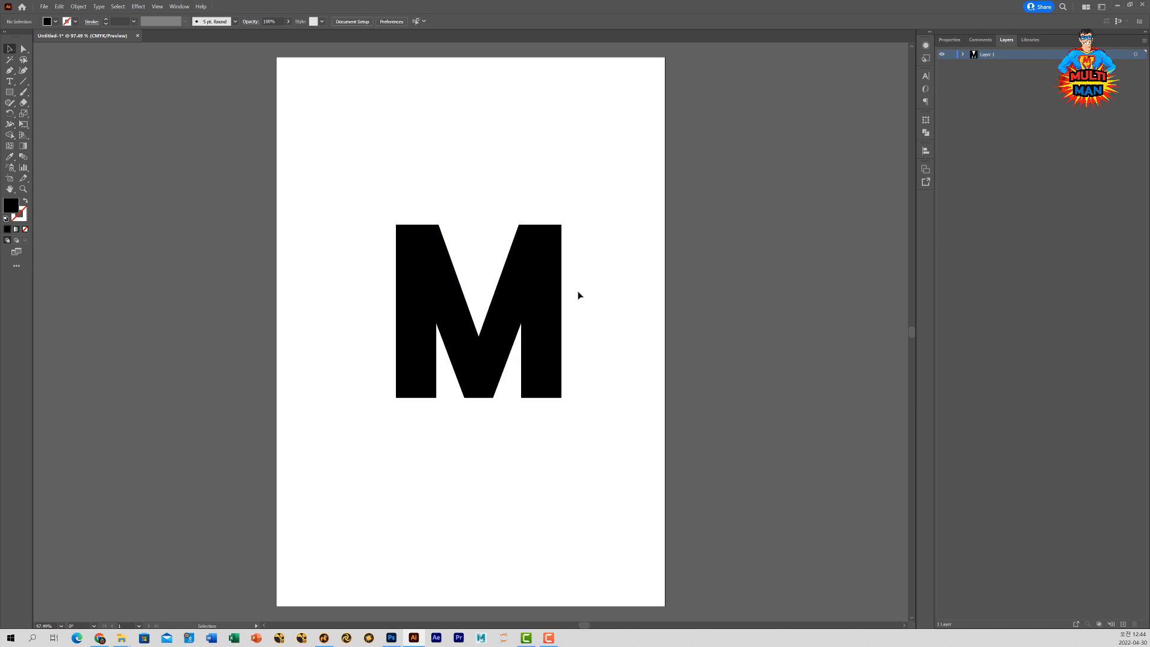
pyautogui.press('a')
# - Save the document to the 문서 folder in Illustrator EPS format with the file name M_Shape
pyautogui.hotkey('ctrl', 's')
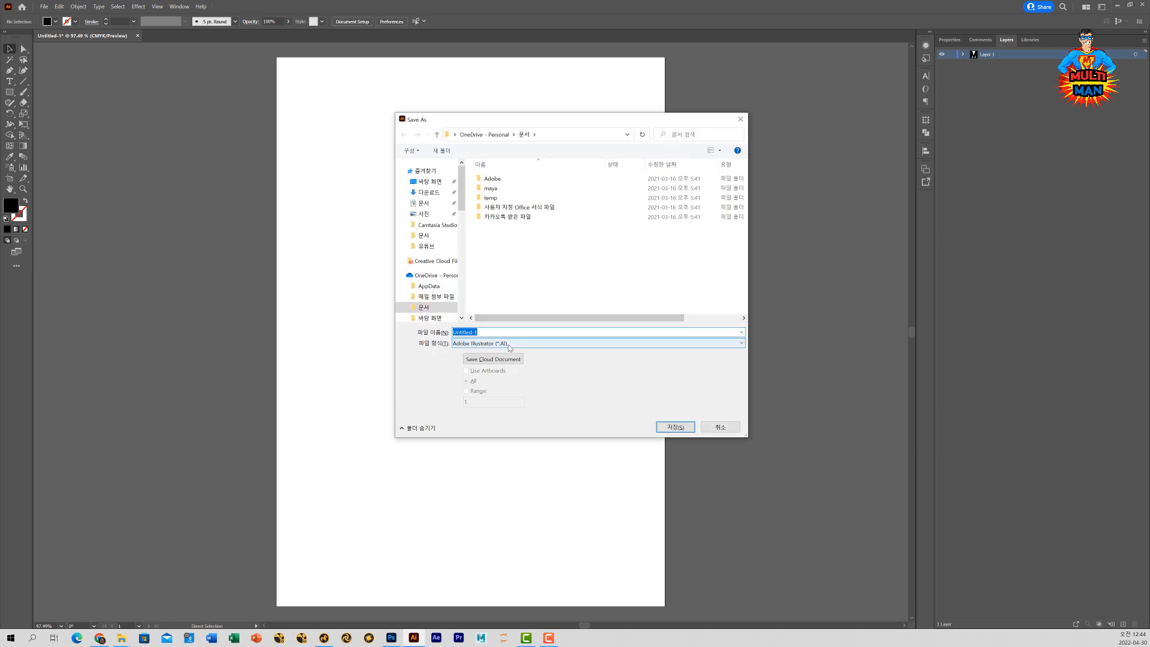
pyautogui.click(510, 344)
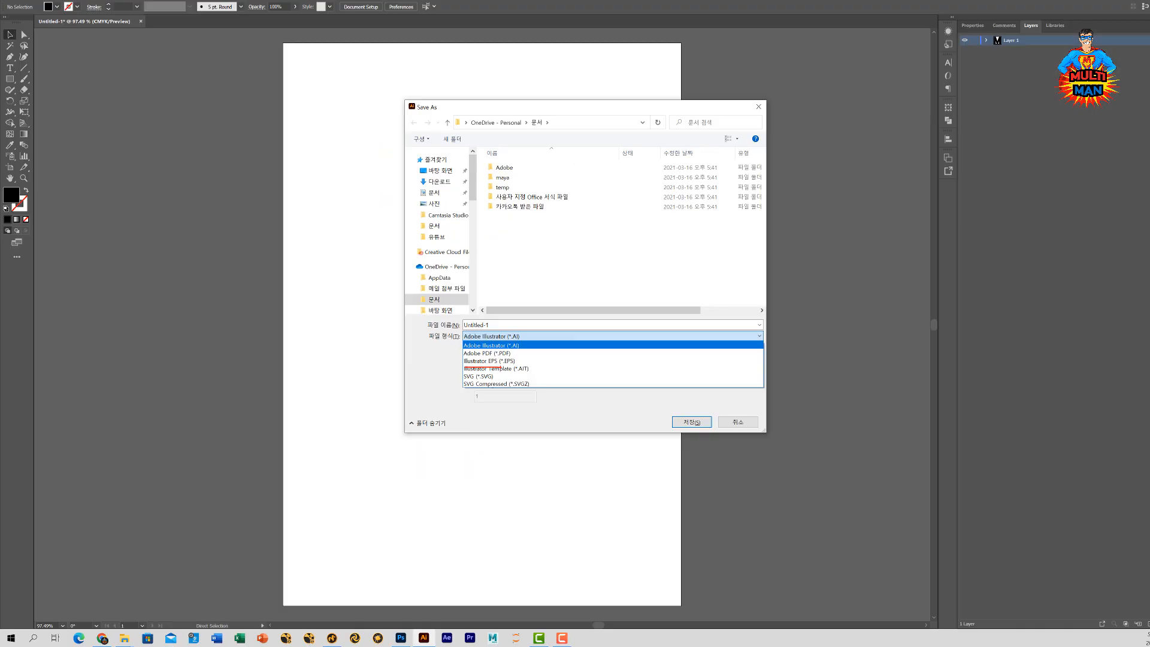
pyautogui.click(503, 367)
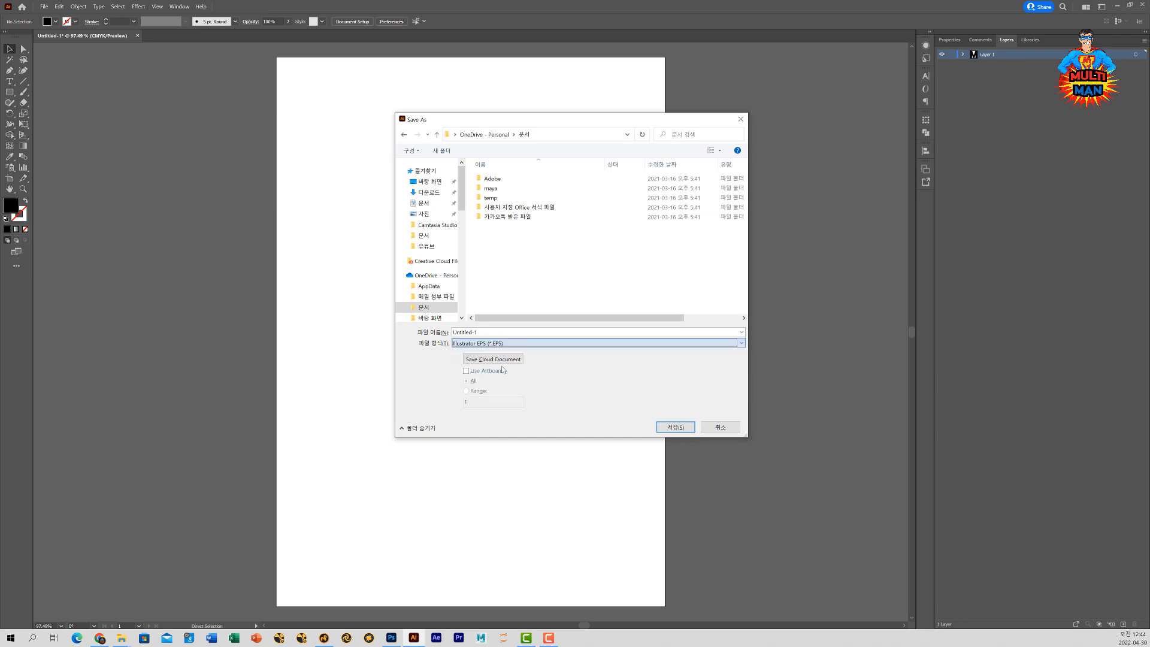
pyautogui.doubleClick(490, 332)
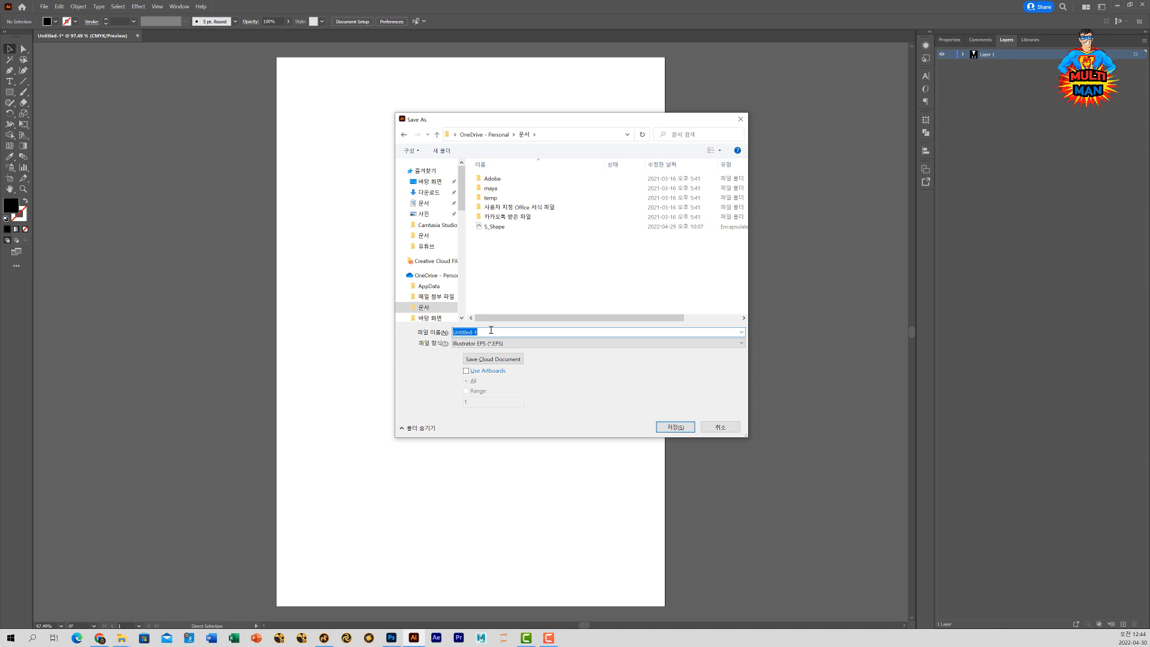
pyautogui.write('M')
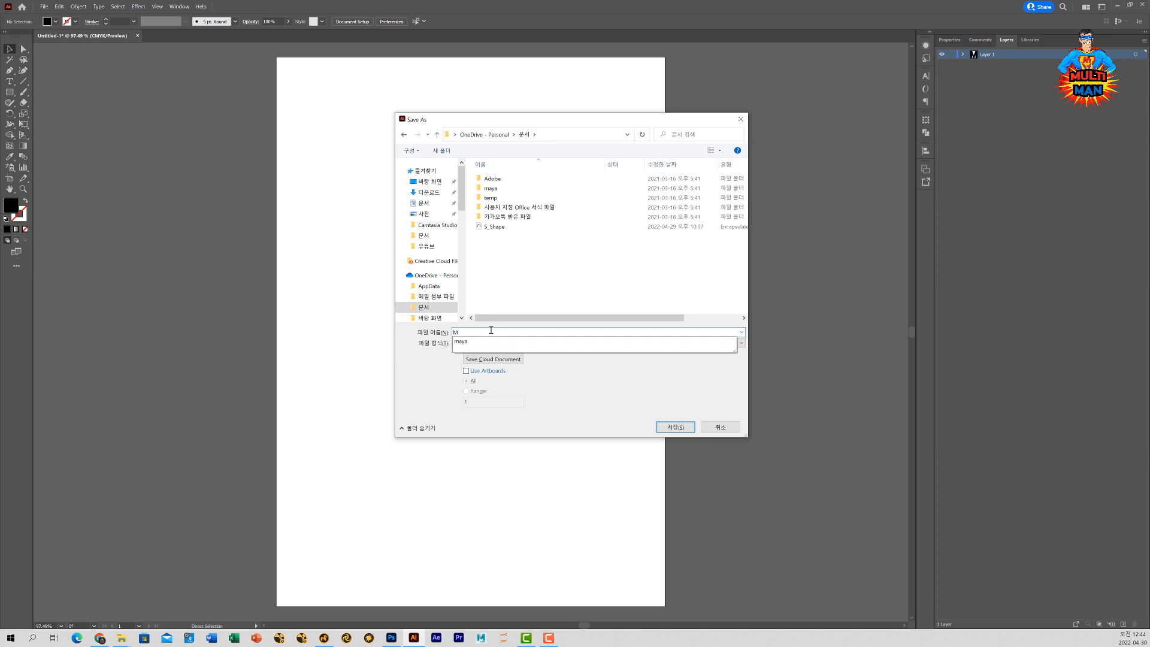
pyautogui.write('_Shape')
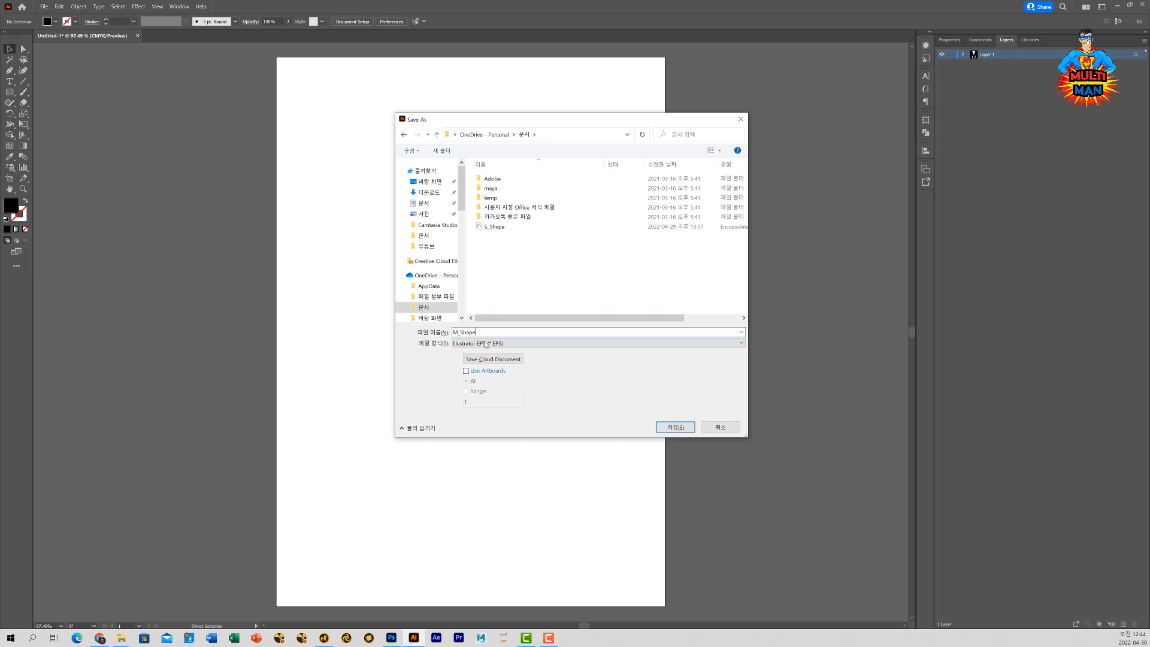
pyautogui.click(663, 428)
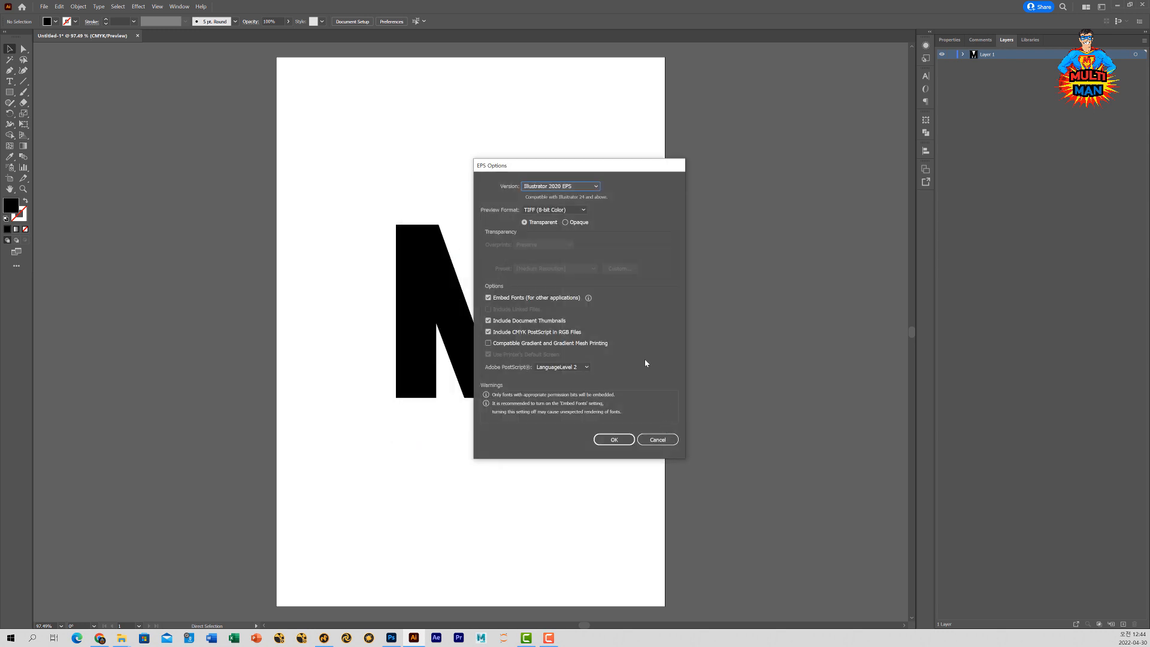
# - Set the EPS version to Illustrator 8 EPS and finish saving in the older format
pyautogui.click(539, 188)
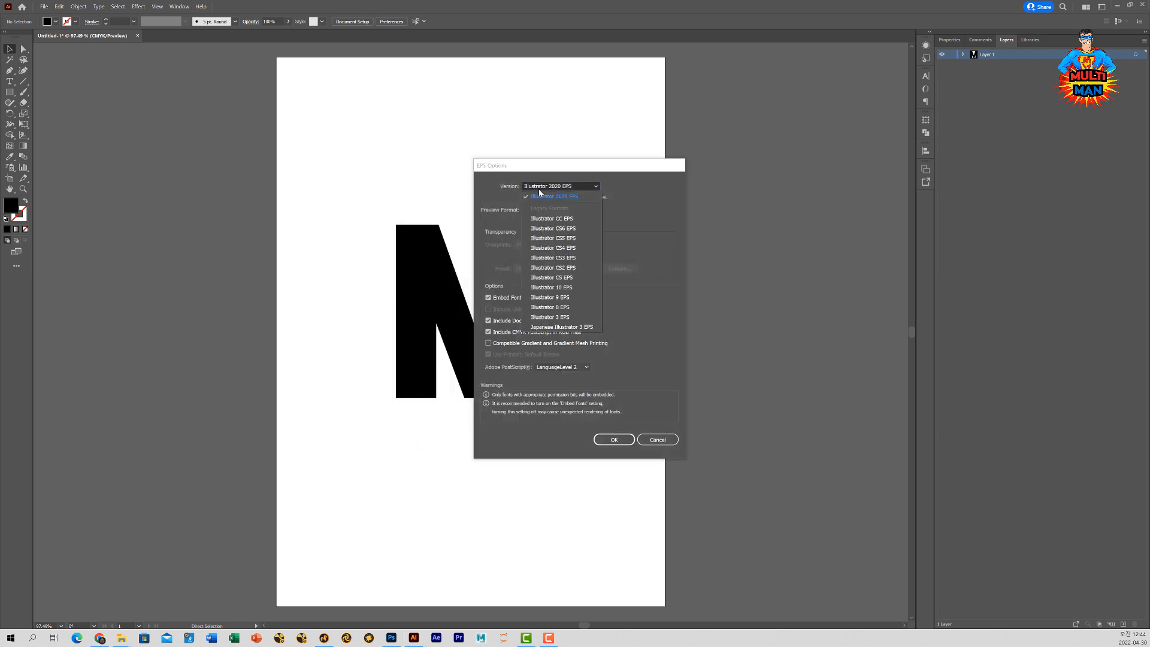
pyautogui.click(548, 307)
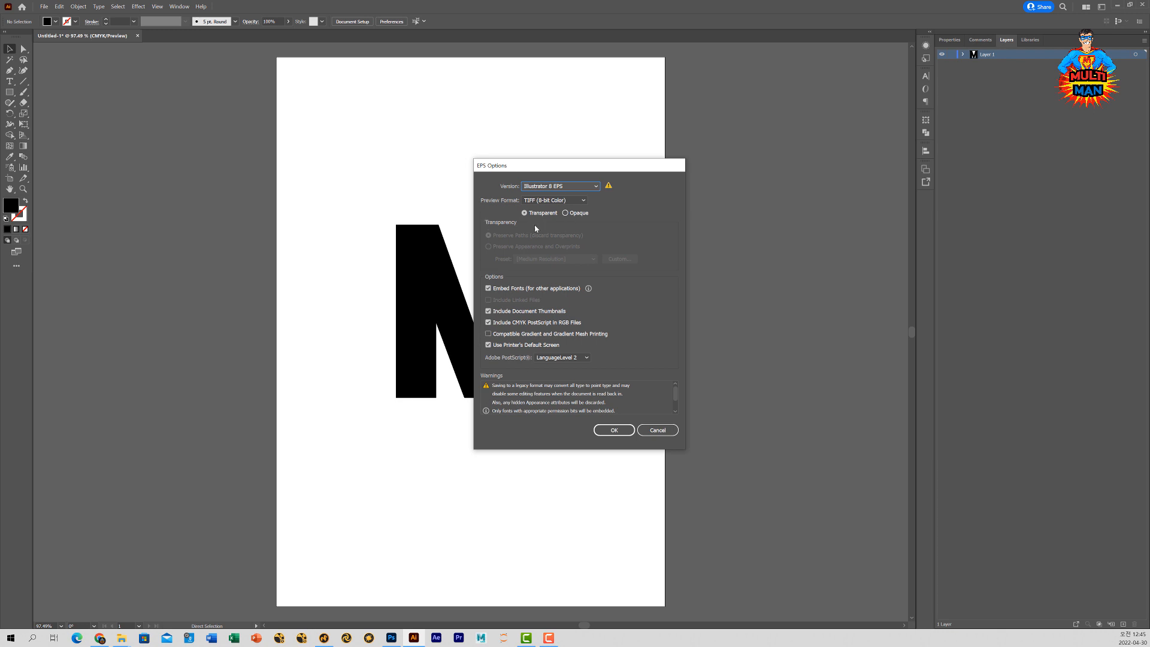
pyautogui.click(614, 430)
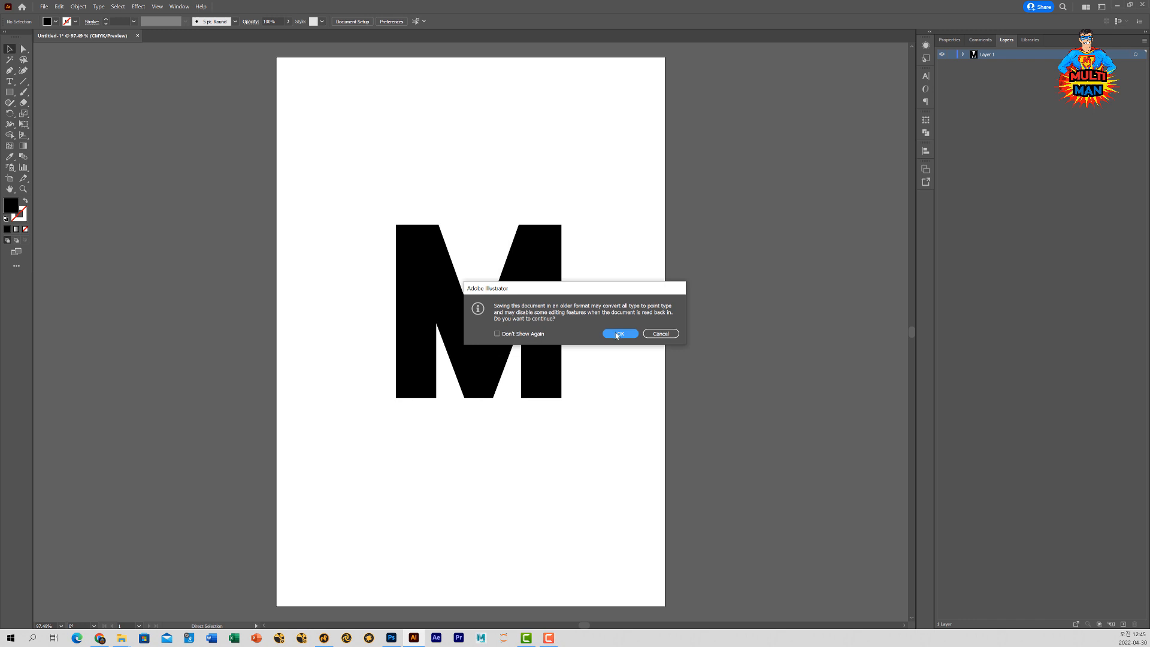
pyautogui.click(619, 334)
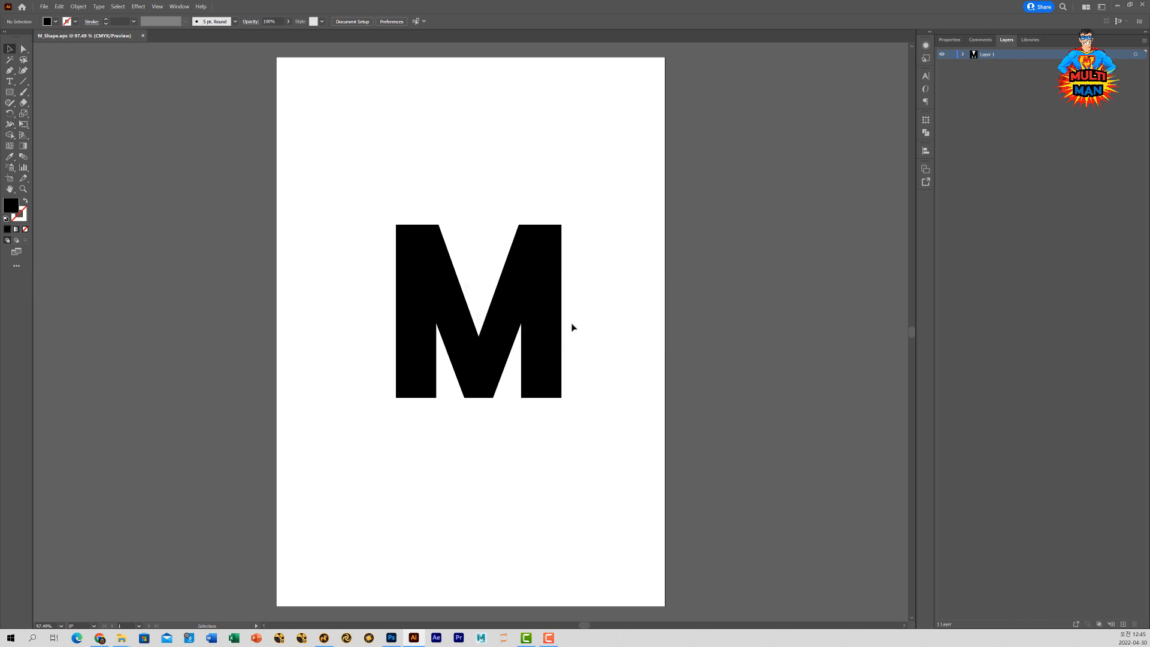
# - Switch to Modo and import the M_Shape EPS file into the current scene
pyautogui.click(321, 638)
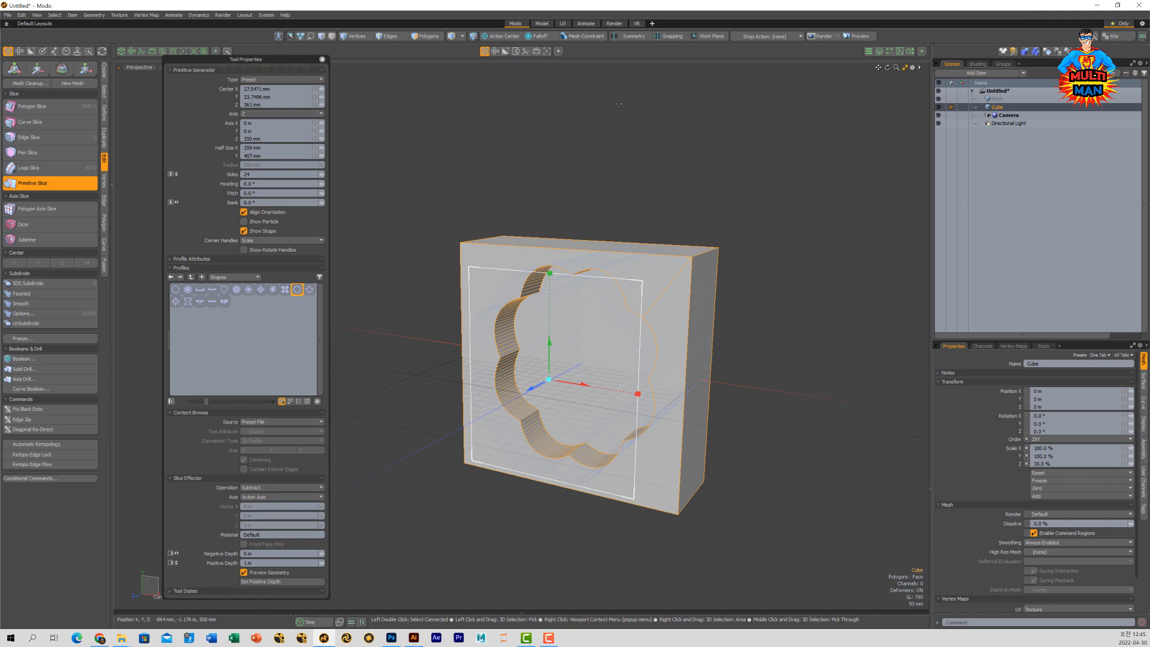
pyautogui.click(7, 15)
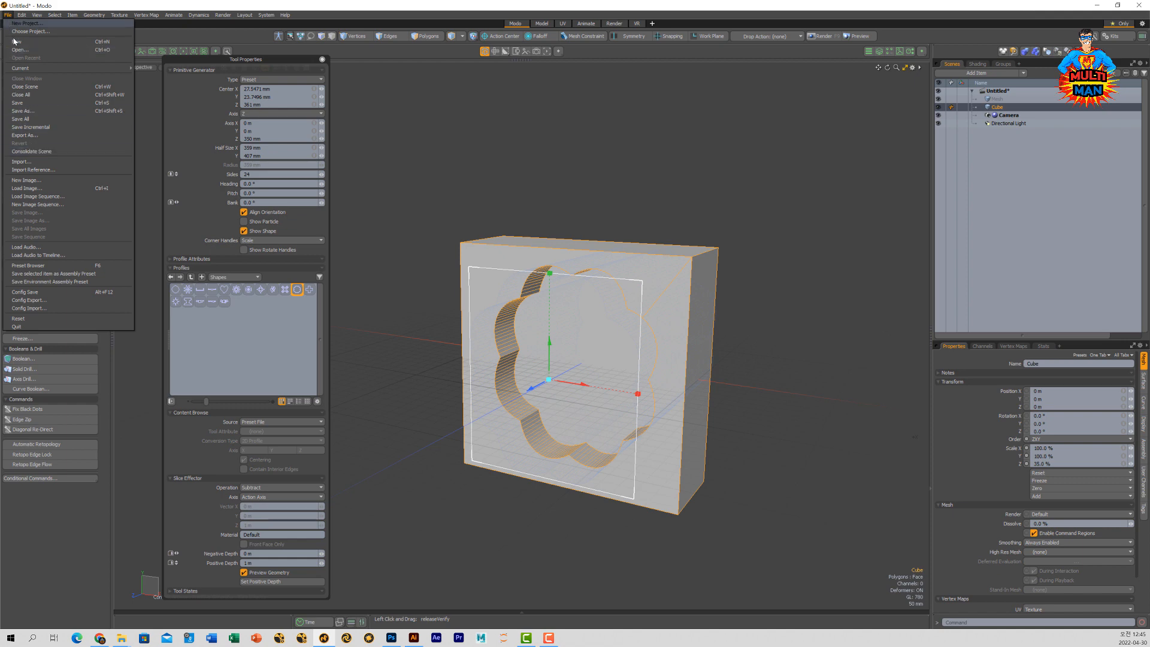
pyautogui.click(37, 162)
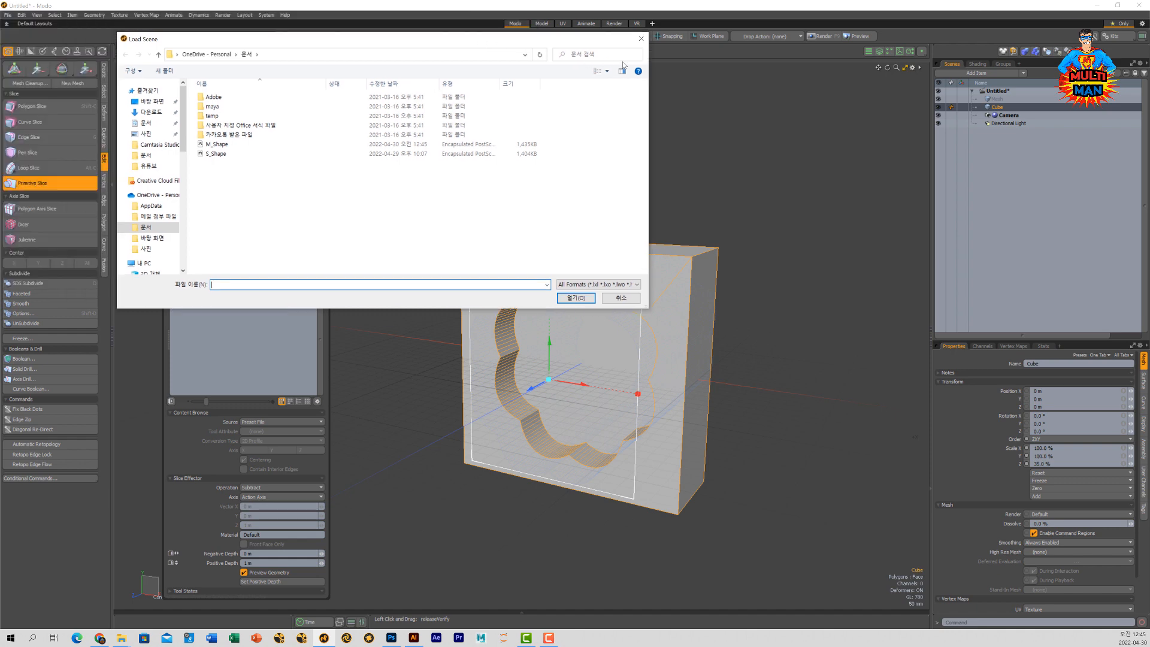
pyautogui.click(441, 184)
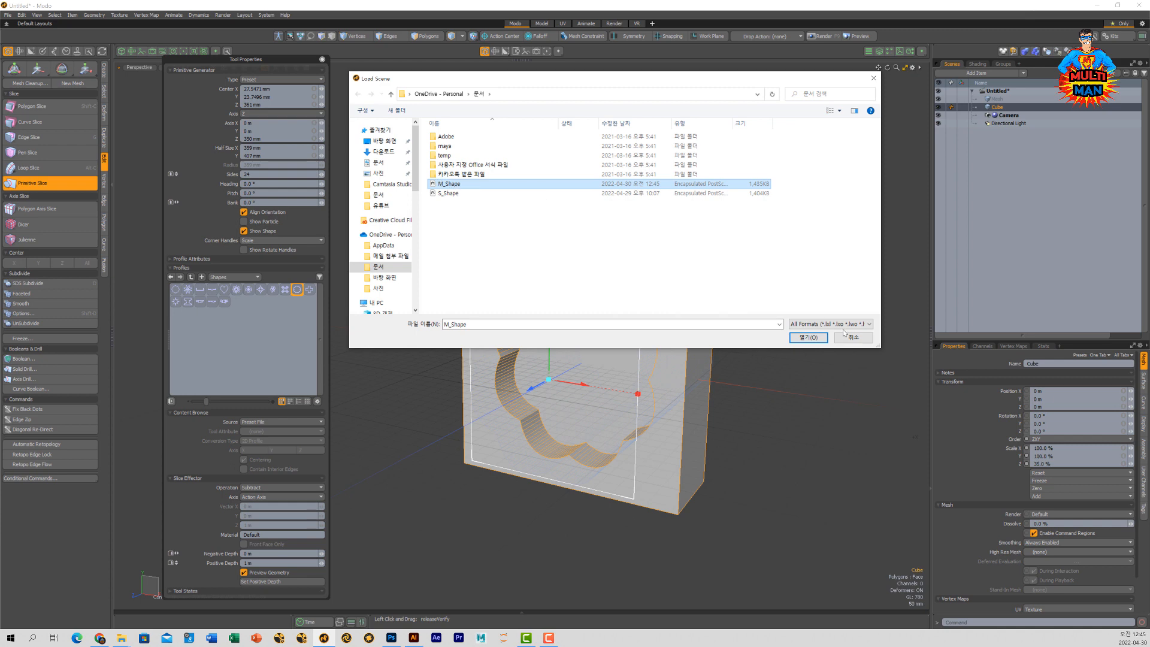
pyautogui.click(809, 337)
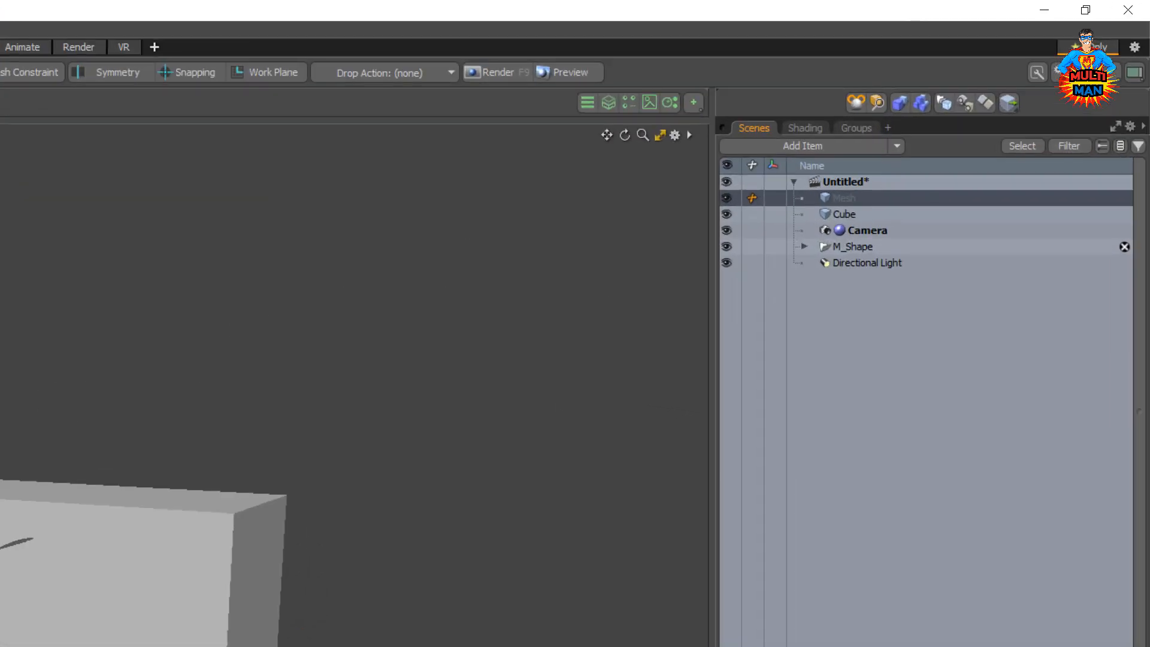
# - Expand the imported M_Shape group and move its Curves item out to the top level of the scene
pyautogui.moveTo(792, 252); pyautogui.dragTo(878, 263)
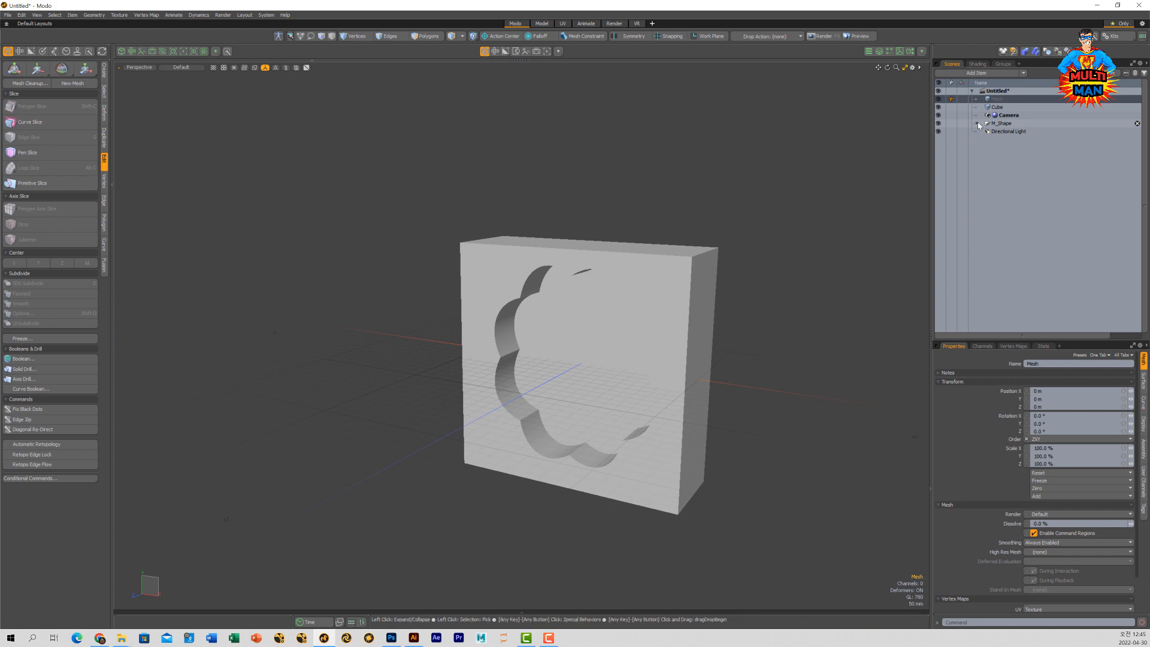
pyautogui.click(977, 122)
pyautogui.click(1004, 131)
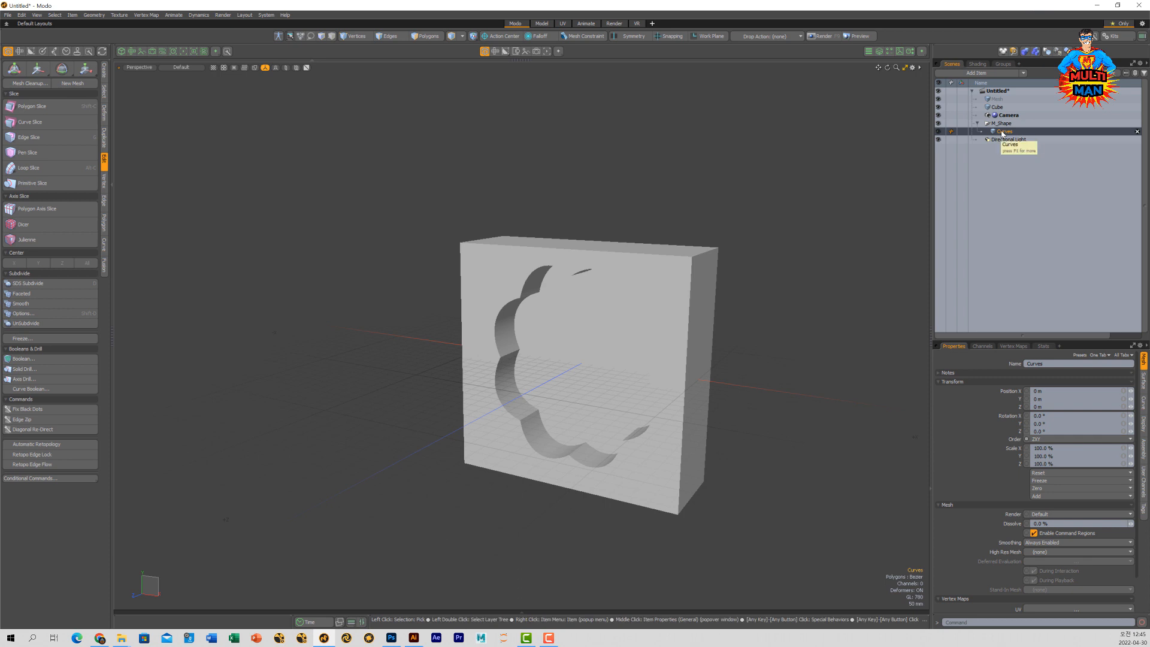
pyautogui.moveTo(1002, 133); pyautogui.dragTo(1018, 97)
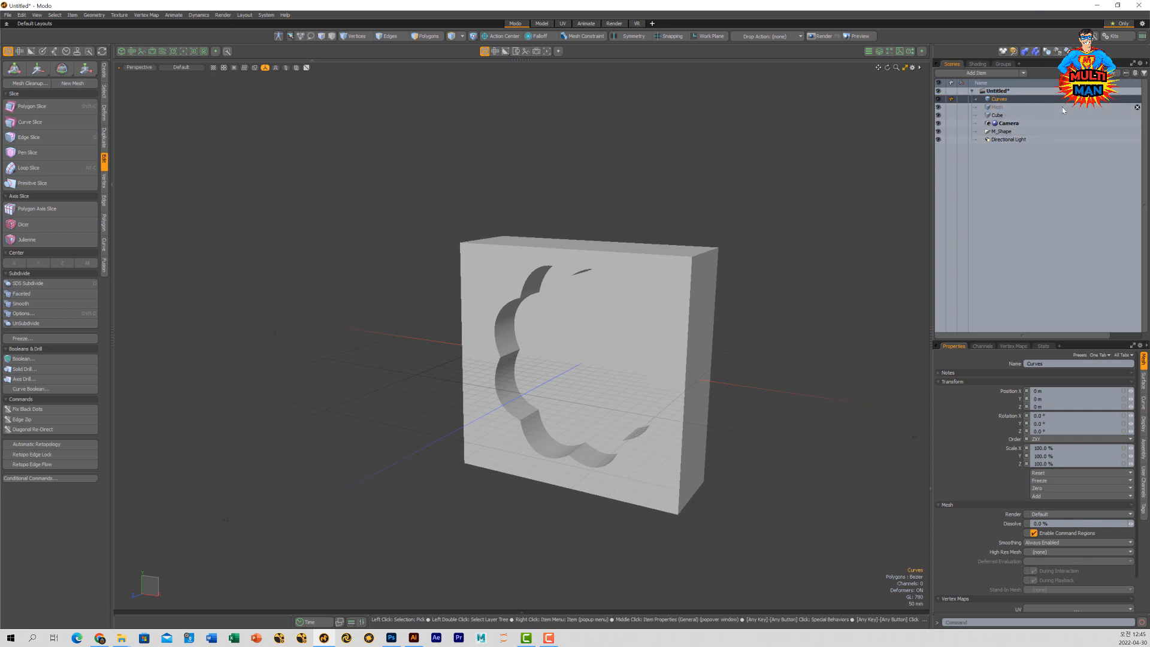
# - Delete the empty Mesh item, the M_Shape group and the Cube from the scene
pyautogui.click(1137, 108)
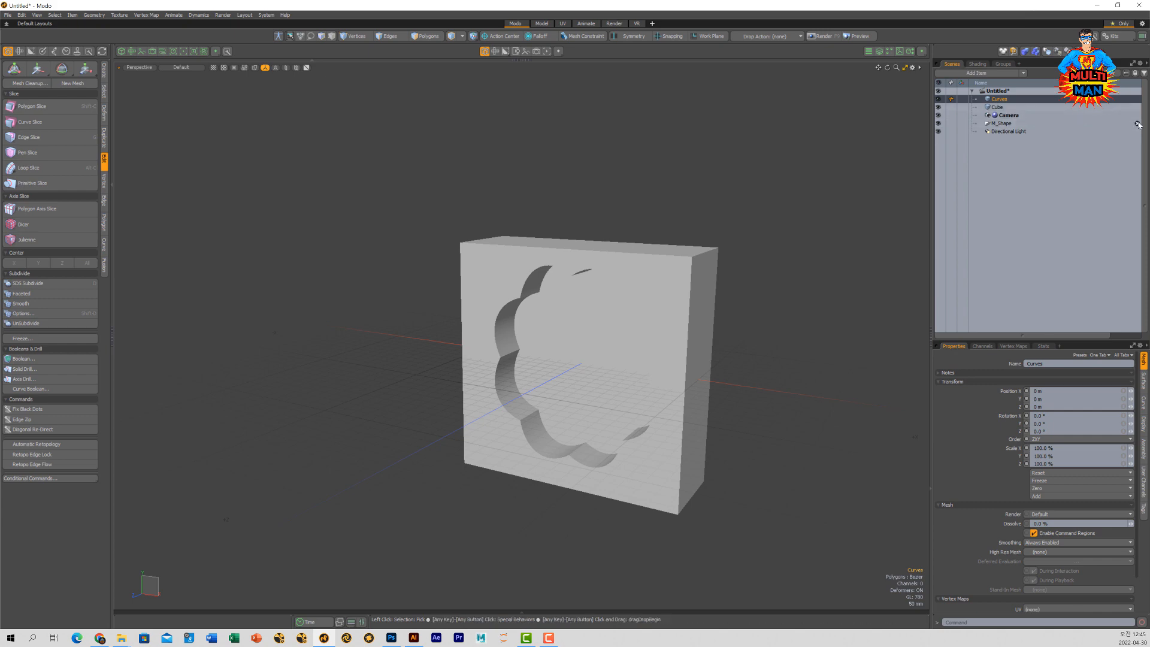
pyautogui.click(1138, 124)
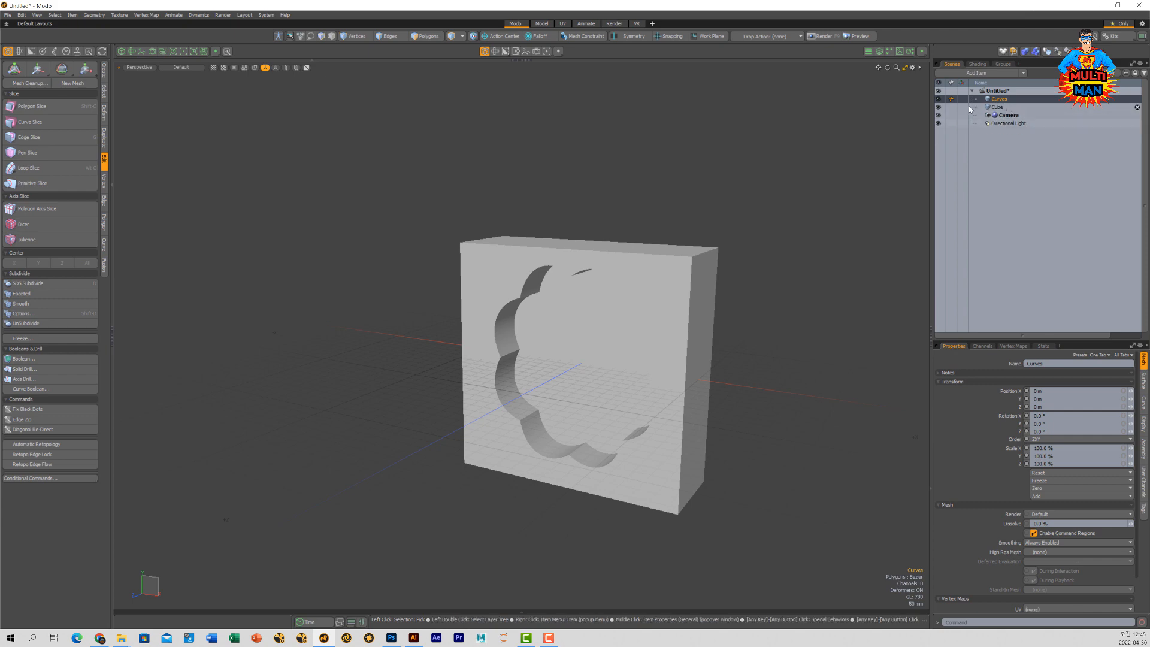
pyautogui.click(941, 110)
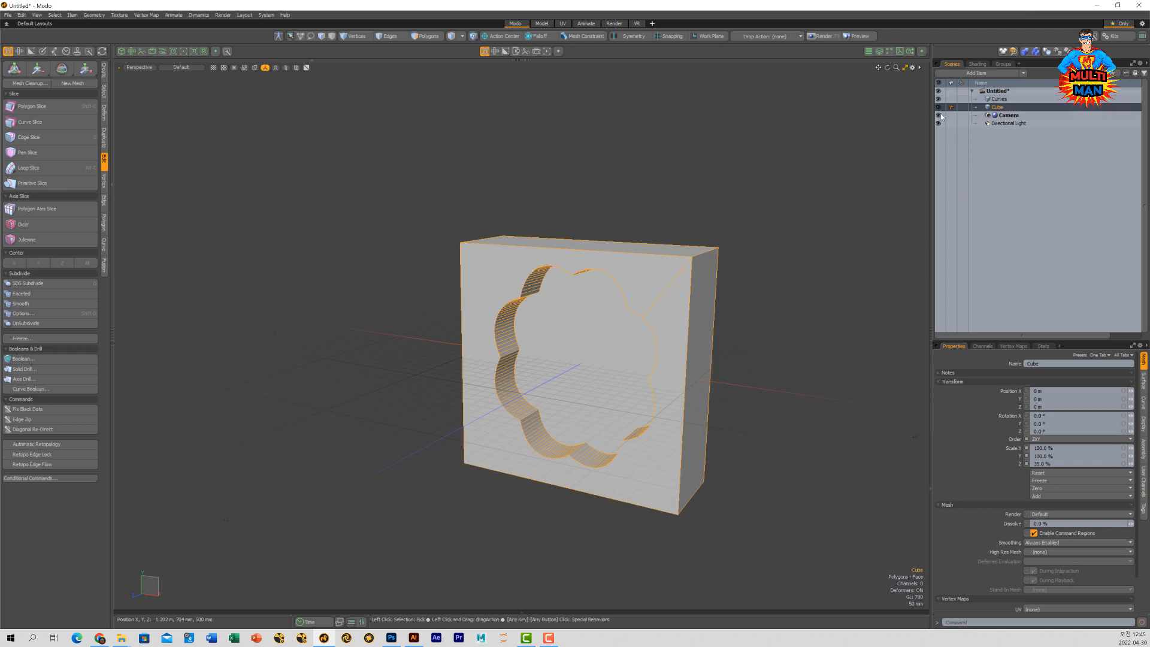
pyautogui.press('Delete')
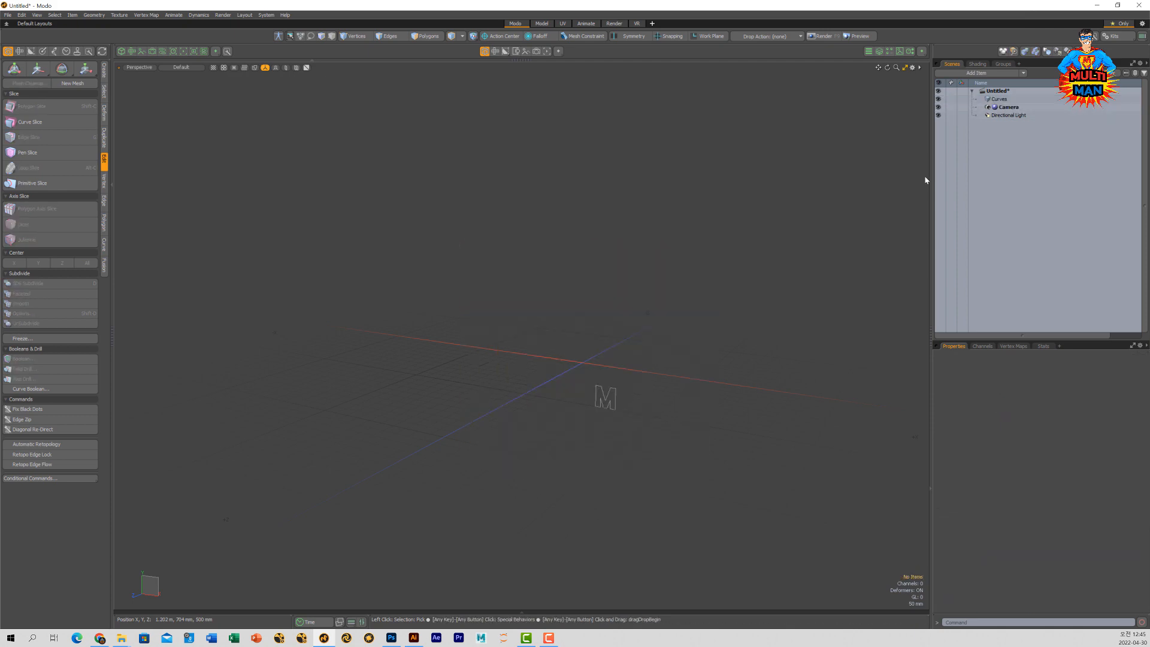
# - Select the imported M-shaped curve in the viewport
pyautogui.keyDown('alt'); pyautogui.moveTo(643, 400); pyautogui.dragTo(633, 418); pyautogui.keyUp('alt')
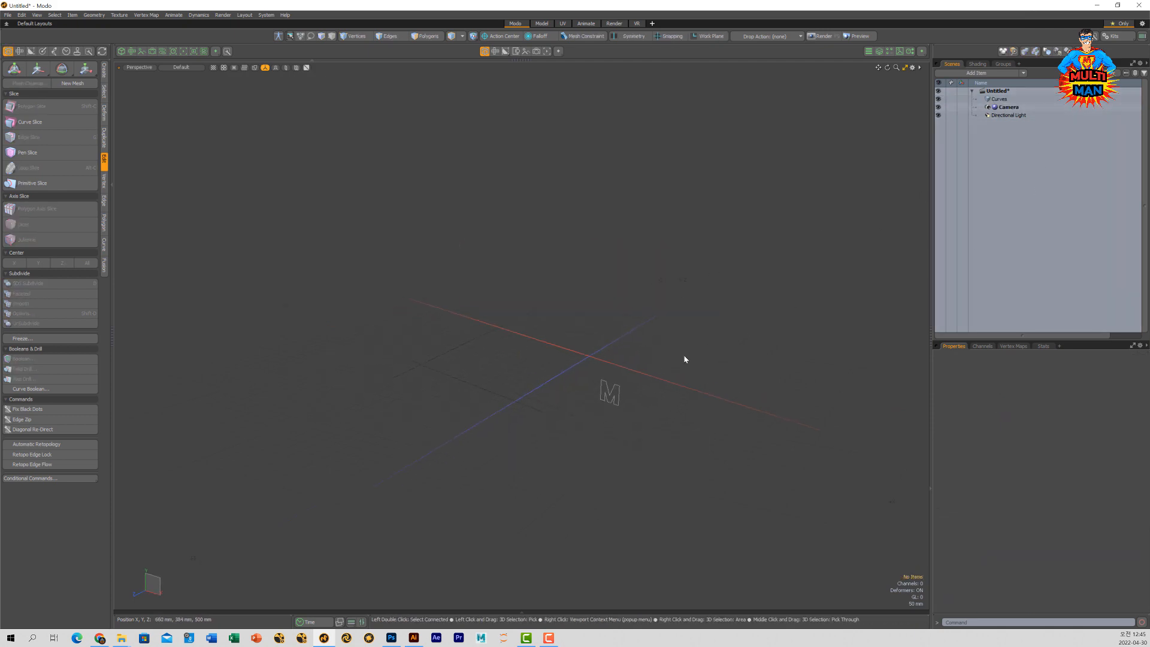
pyautogui.scroll(10, 685, 358)
pyautogui.click(650, 335)
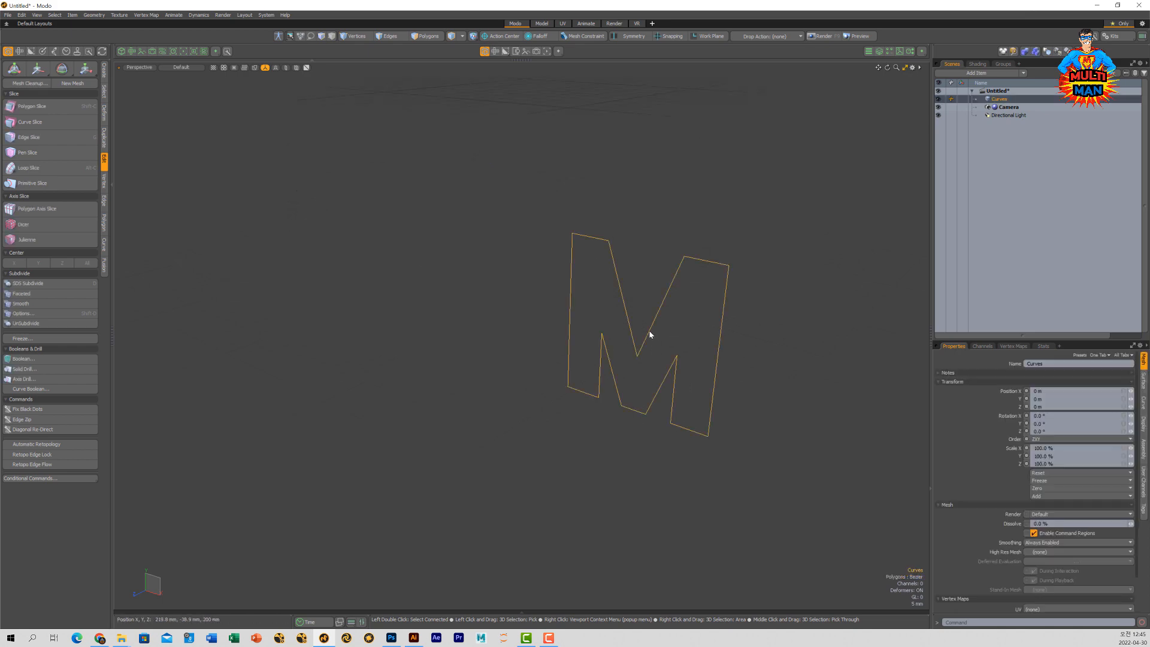
# - Set the M curve's center to the middle of its bounding box
pyautogui.scroll(-5, 653, 351)
pyautogui.keyDown('alt'); pyautogui.moveTo(672, 383); pyautogui.dragTo(640, 411); pyautogui.keyUp('alt')
pyautogui.scroll(-6, 640, 412)
pyautogui.scroll(4, 638, 412)
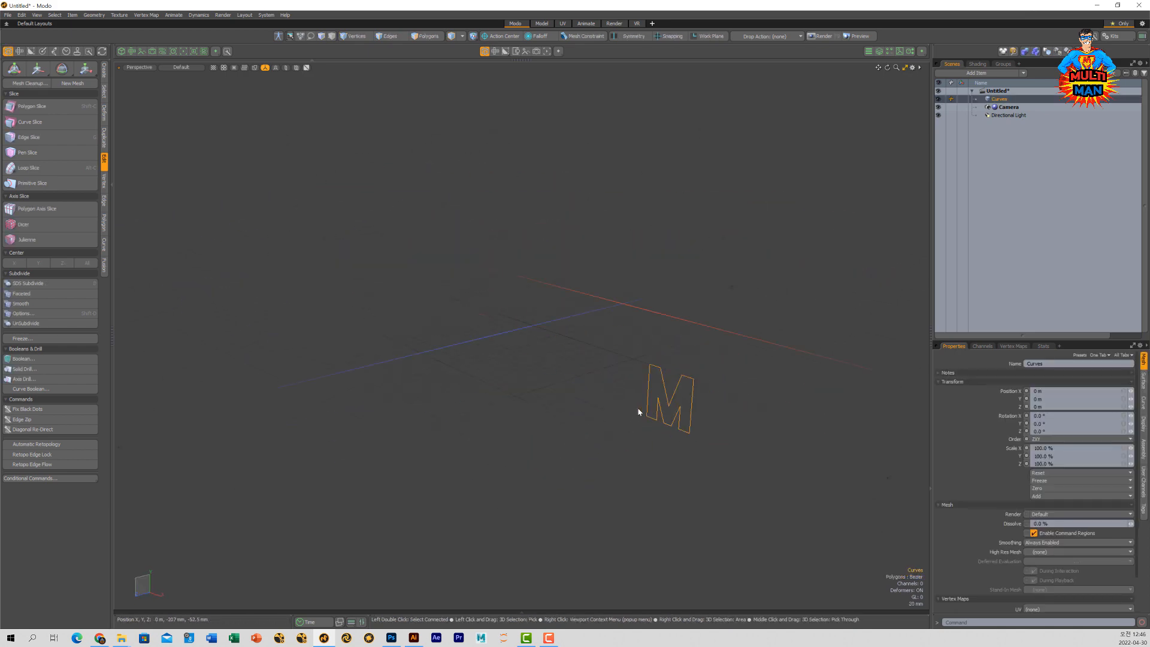
pyautogui.scroll(2, 638, 412)
pyautogui.scroll(-5, 638, 411)
pyautogui.scroll(3, 643, 414)
pyautogui.press('w')
pyautogui.moveTo(643, 413)
pyautogui.keyDown('alt'); pyautogui.mouseDown()
pyautogui.moveTo(657, 429)
pyautogui.moveTo(651, 377)
pyautogui.moveTo(654, 403)
pyautogui.mouseUp(); pyautogui.keyUp('alt')
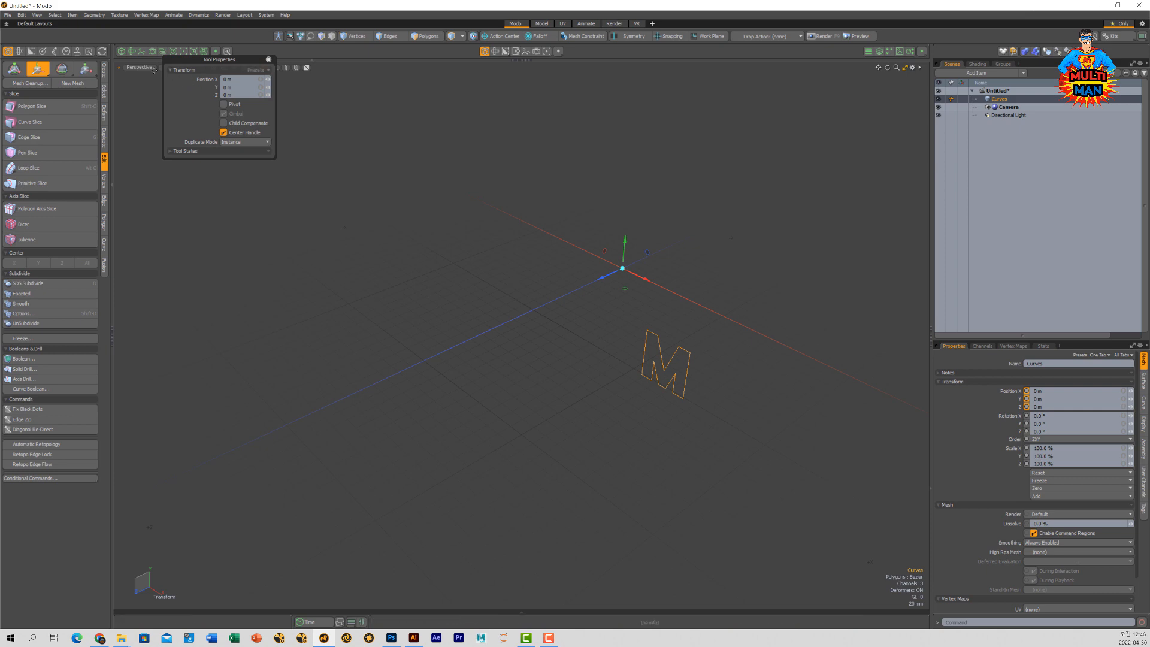
pyautogui.click(21, 15)
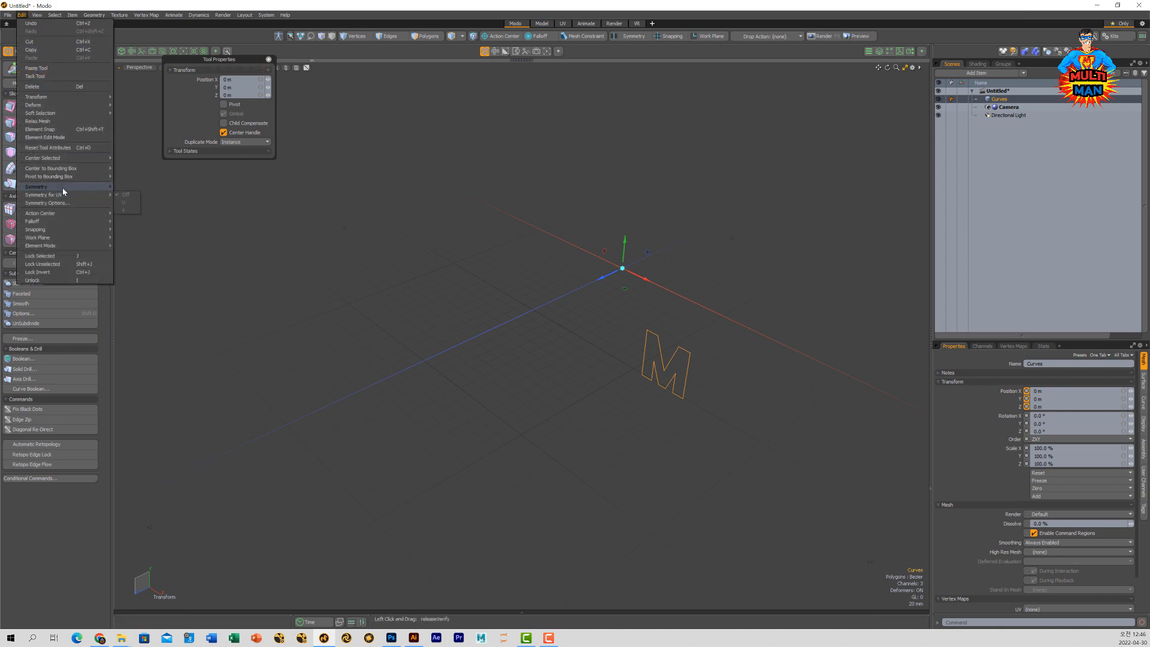
pyautogui.click(135, 171)
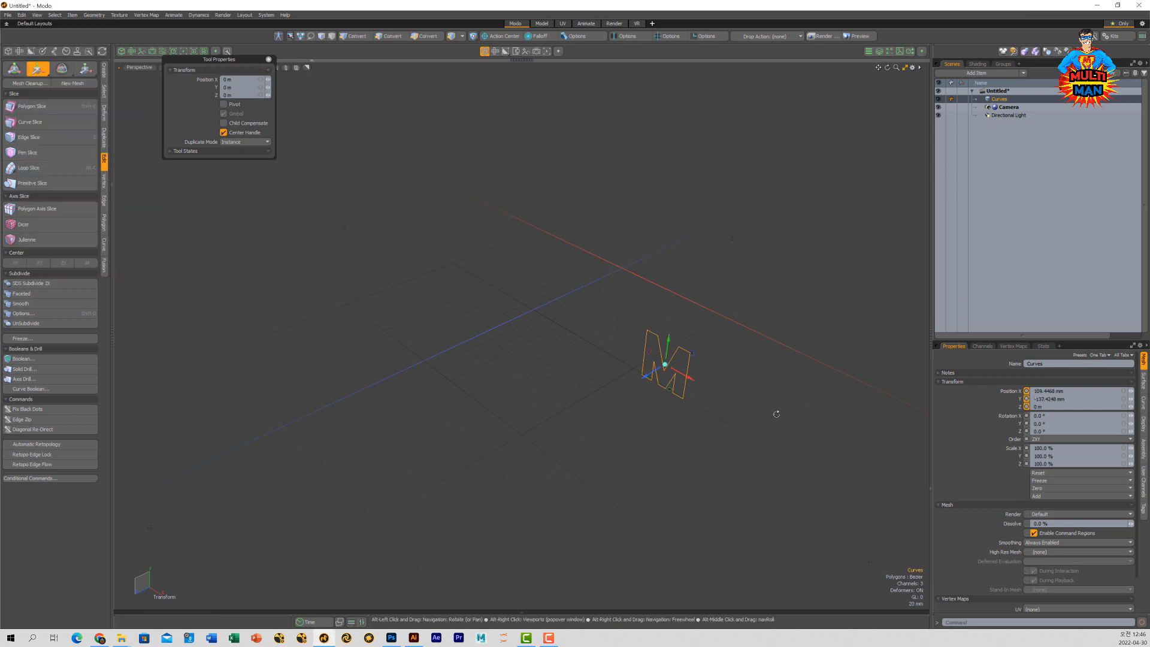
# - Scale the M curve uniformly to about 261% and move it near the origin, to about X -29.6 mm and Y 63.6 mm
pyautogui.keyDown('alt'); pyautogui.moveTo(713, 429); pyautogui.dragTo(652, 398); pyautogui.keyUp('alt')
pyautogui.press('q')
pyautogui.press('r')
pyautogui.press('w')
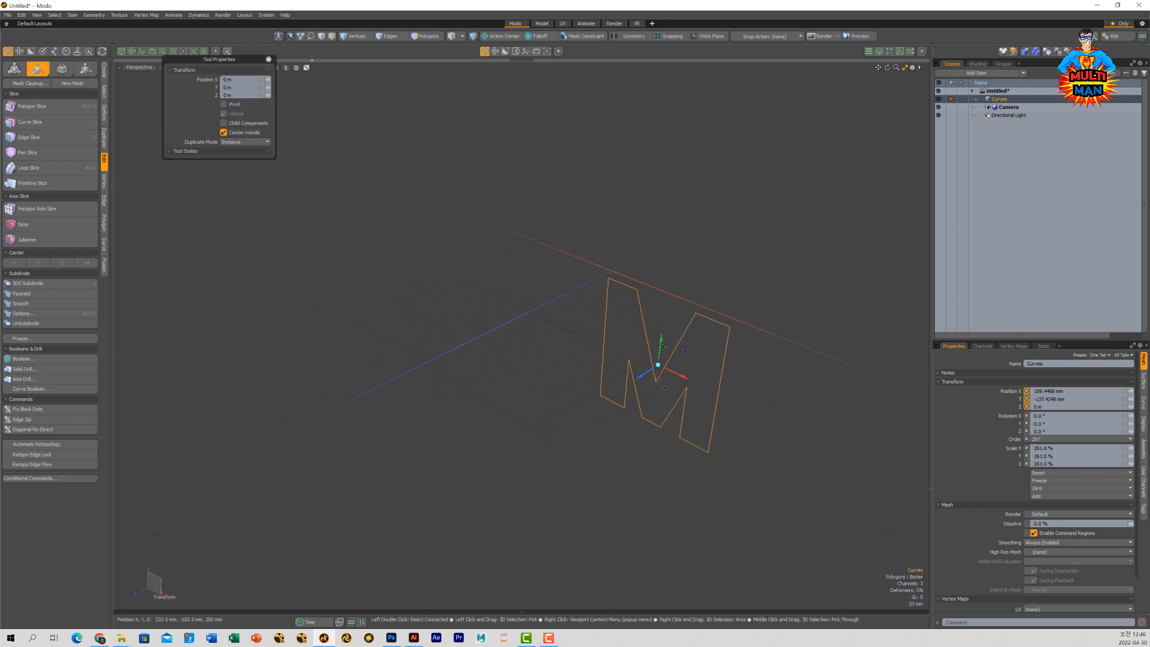
pyautogui.moveTo(662, 350); pyautogui.dragTo(677, 447)
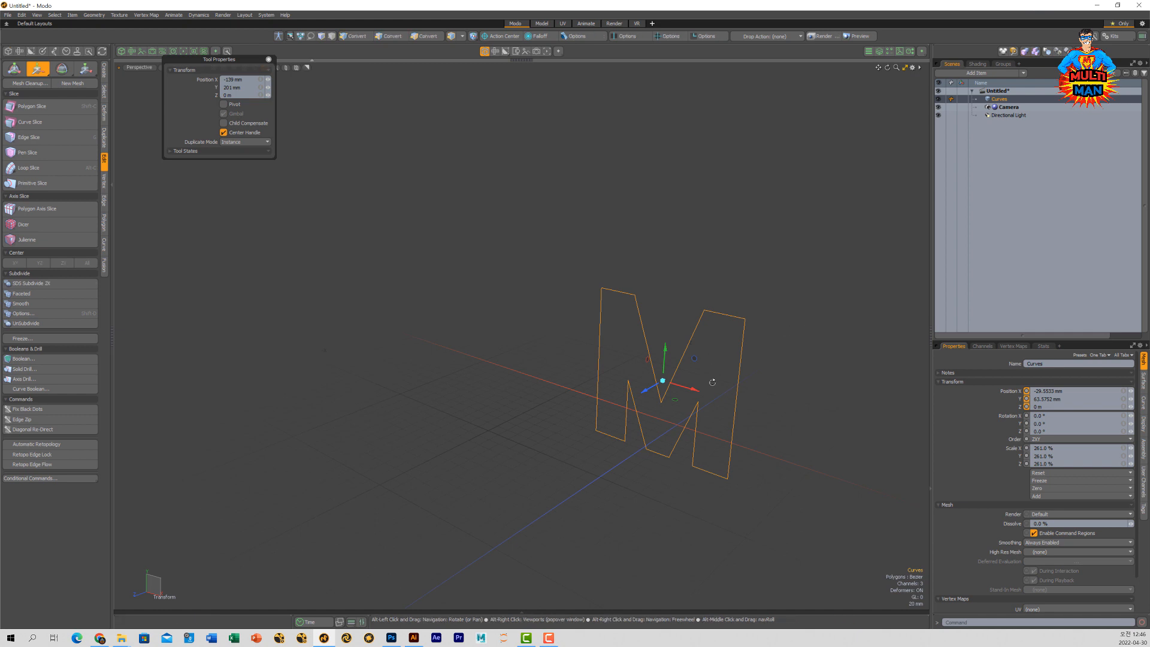
pyautogui.keyDown('alt'); pyautogui.moveTo(713, 383); pyautogui.dragTo(739, 357); pyautogui.keyUp('alt')
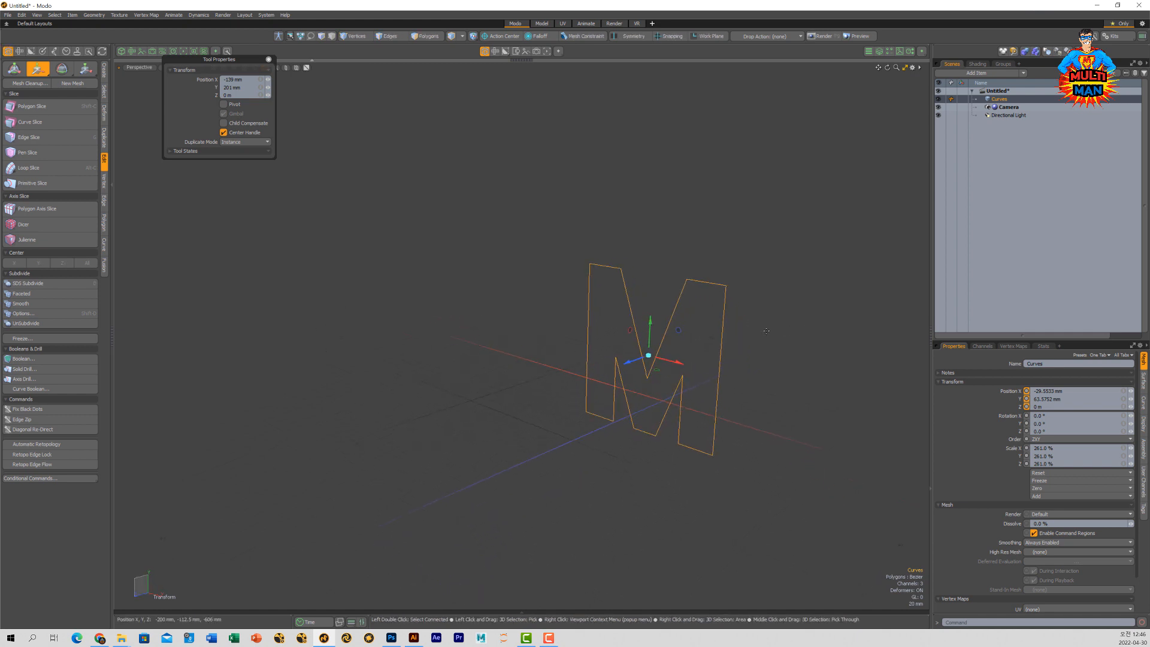
# - Open the preset browser and look through the Misc, Door_Edges and Shapes profile folders
pyautogui.press('F6')
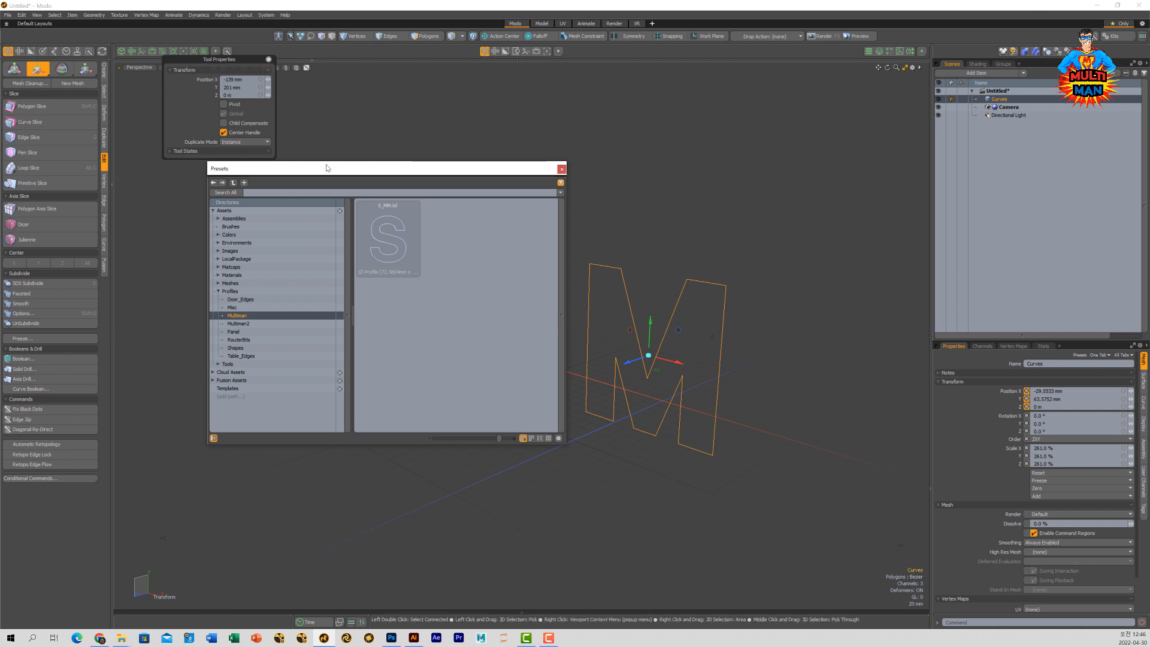
pyautogui.moveTo(326, 169); pyautogui.dragTo(386, 162)
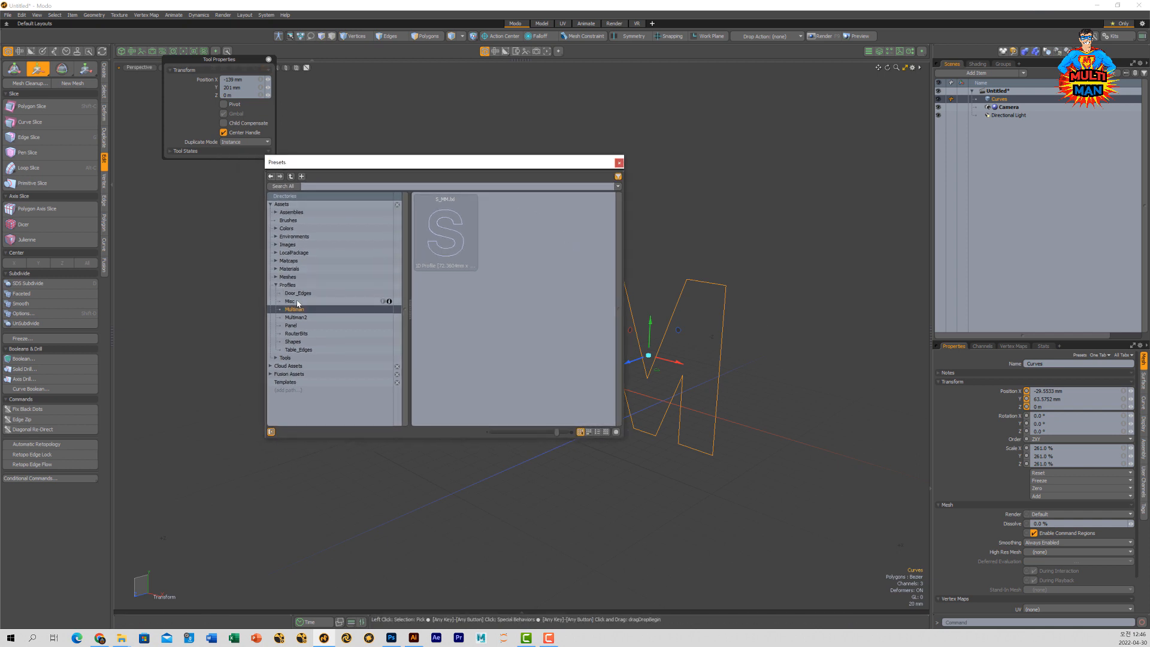
pyautogui.click(297, 301)
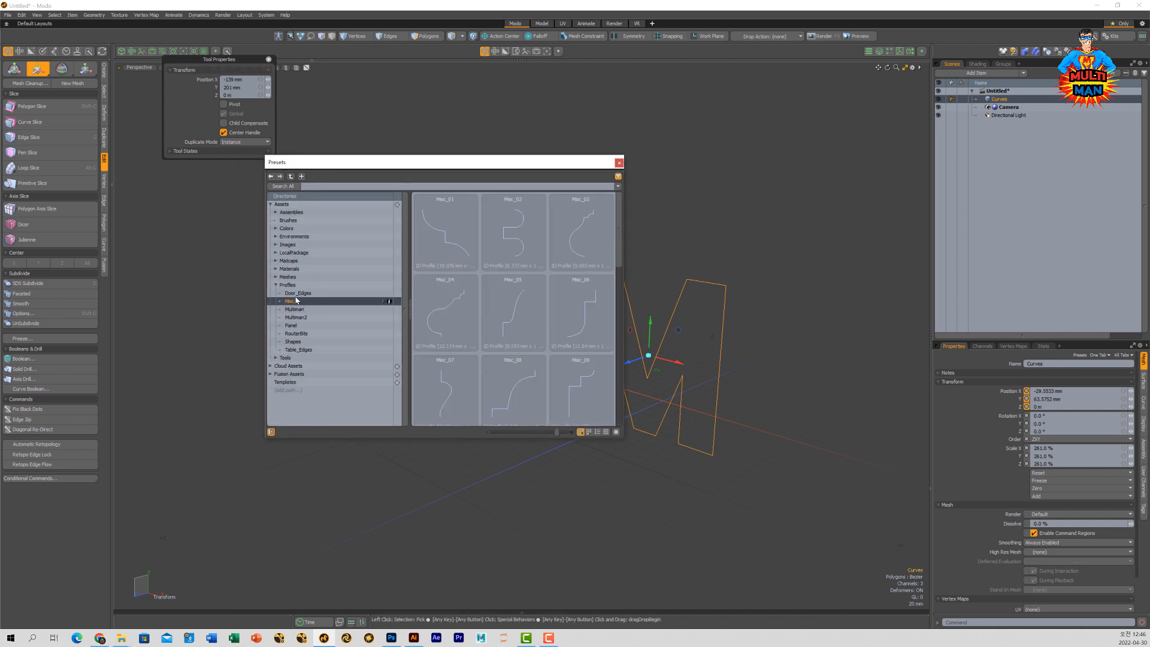
pyautogui.click(297, 293)
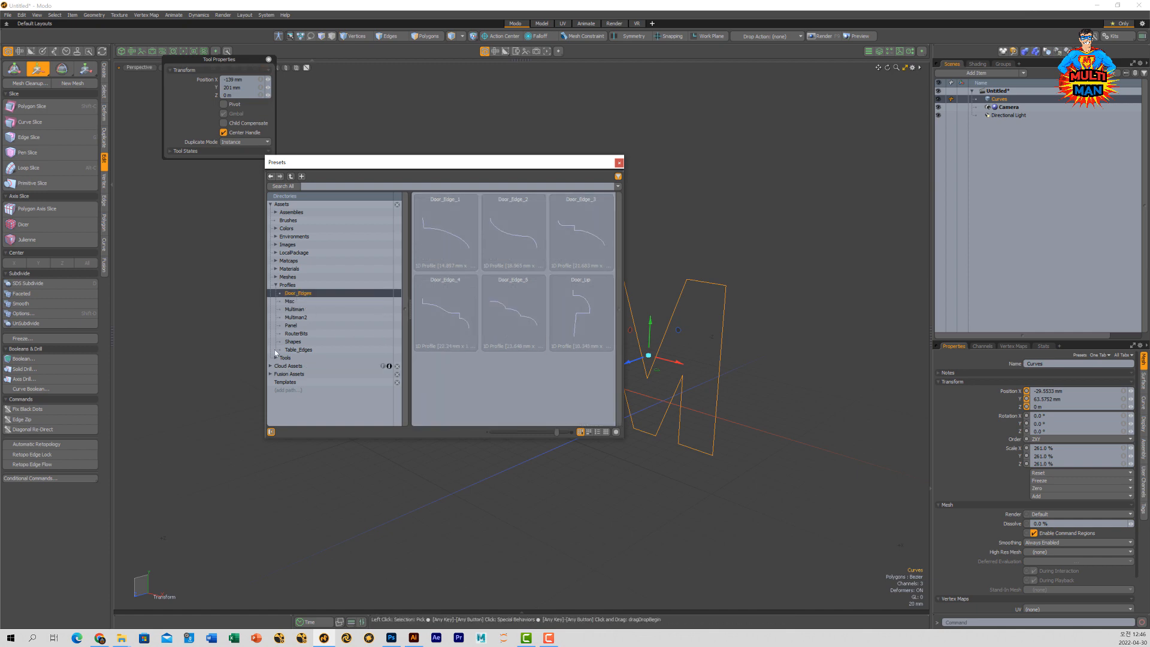
pyautogui.click(293, 342)
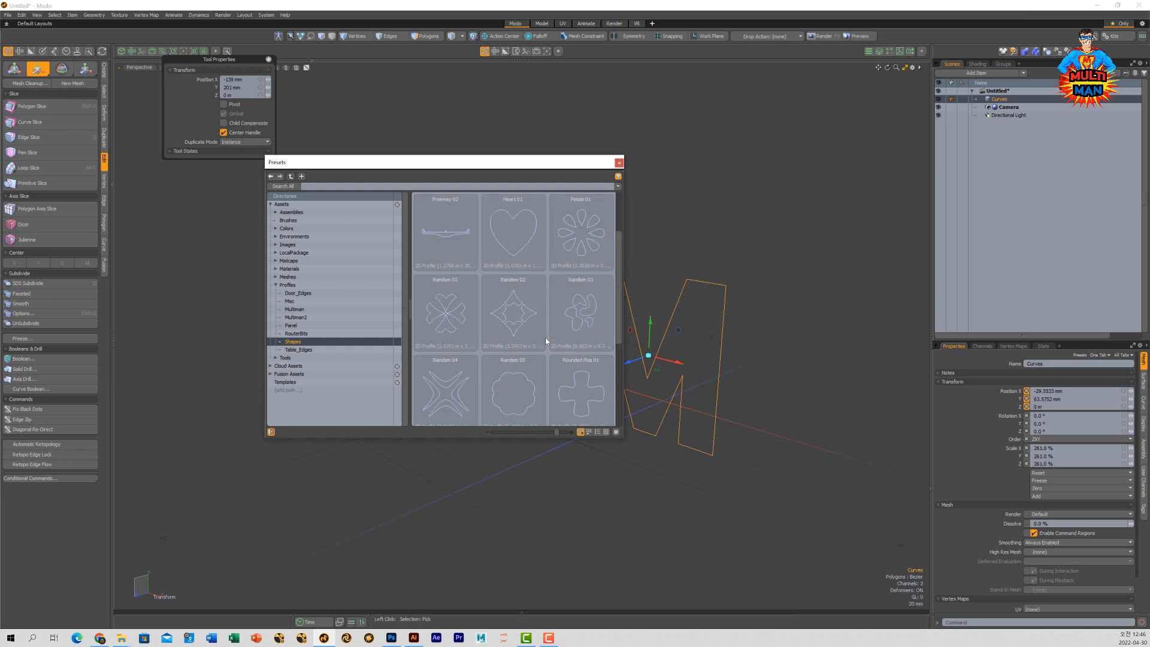
pyautogui.scroll(-3, 545, 337)
pyautogui.scroll(3, 543, 341)
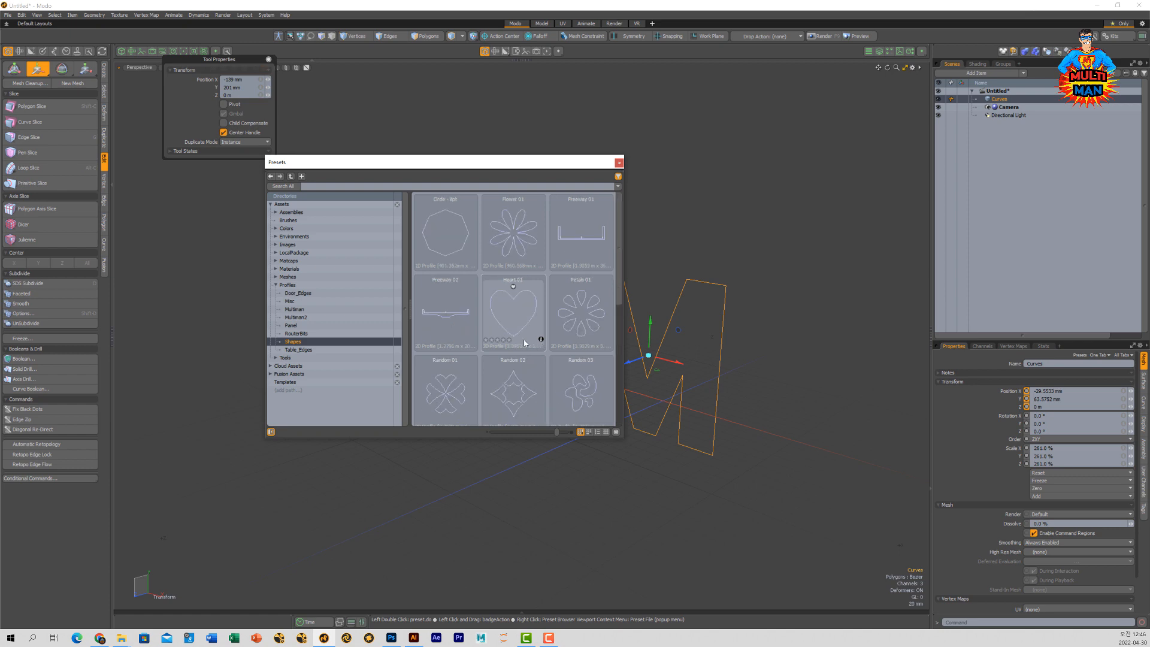
# - Save the Curves item as a profile preset named M_Shape in the Multiman2 folder and close the preset browser
pyautogui.click(299, 318)
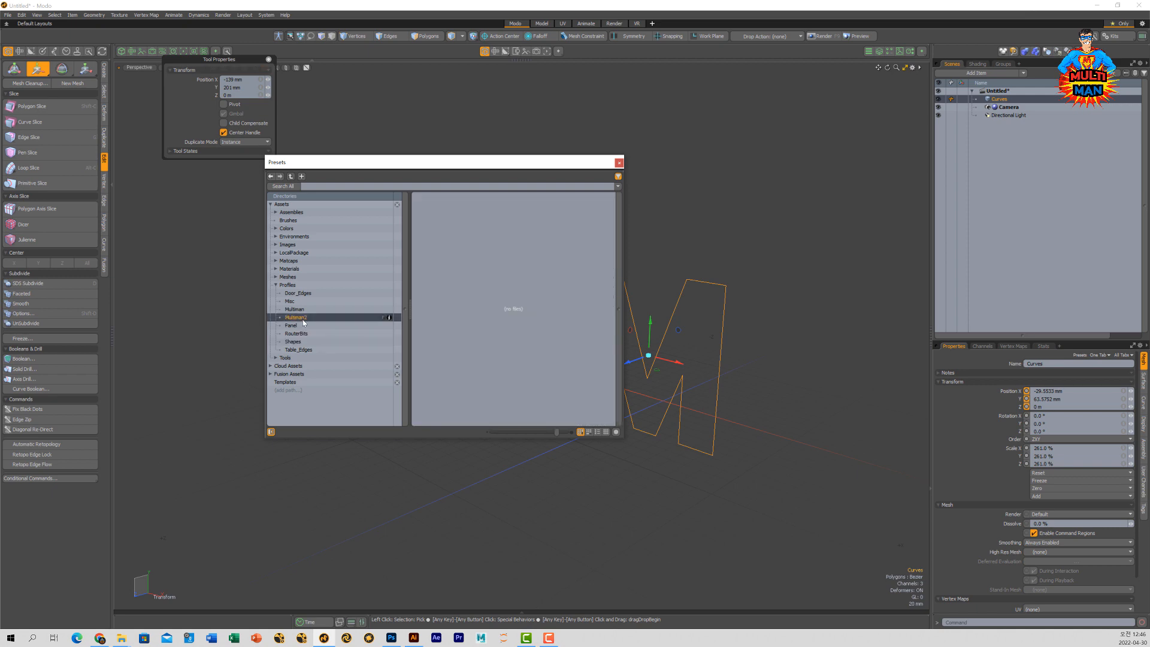
pyautogui.click(302, 177)
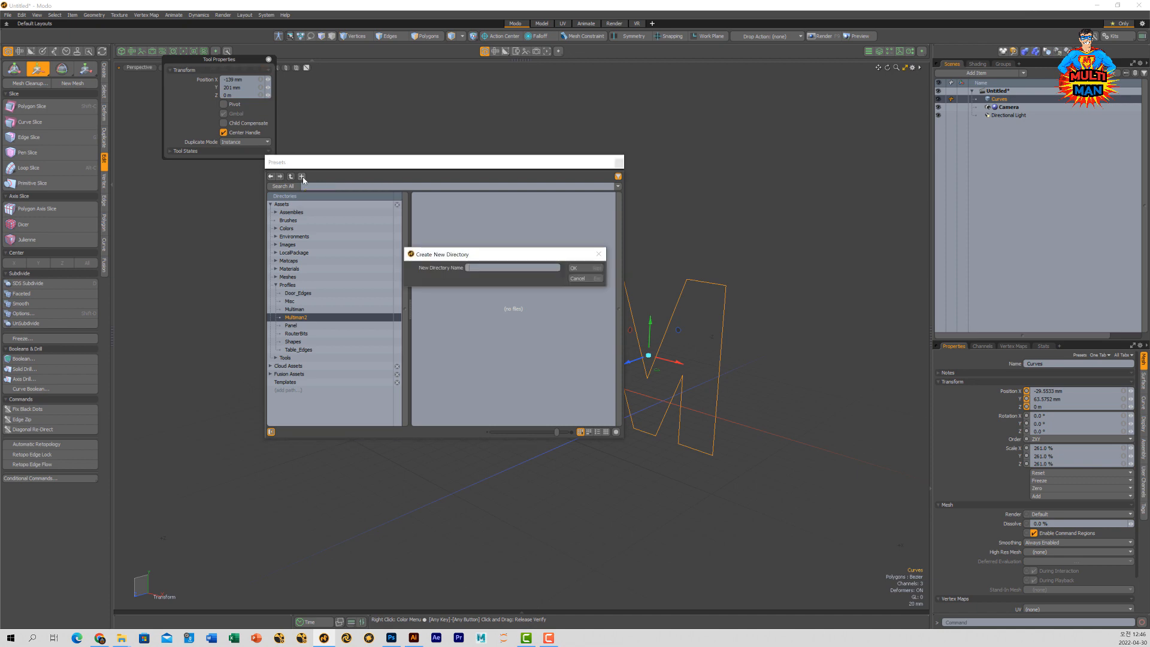
pyautogui.click(576, 279)
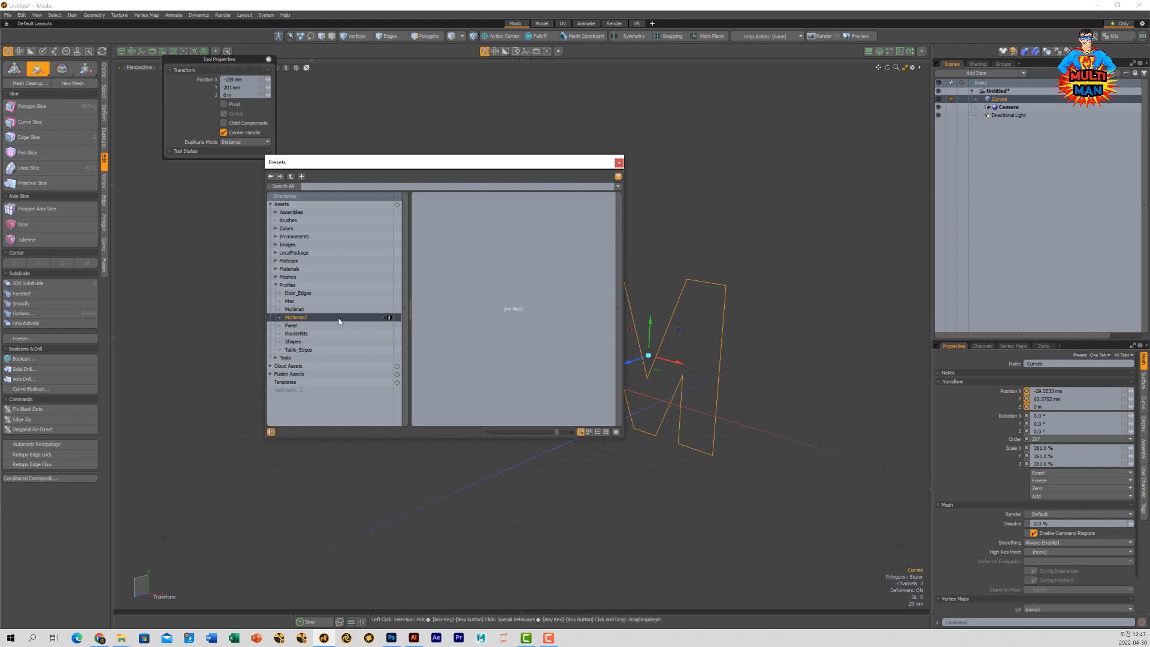
pyautogui.click(1000, 101)
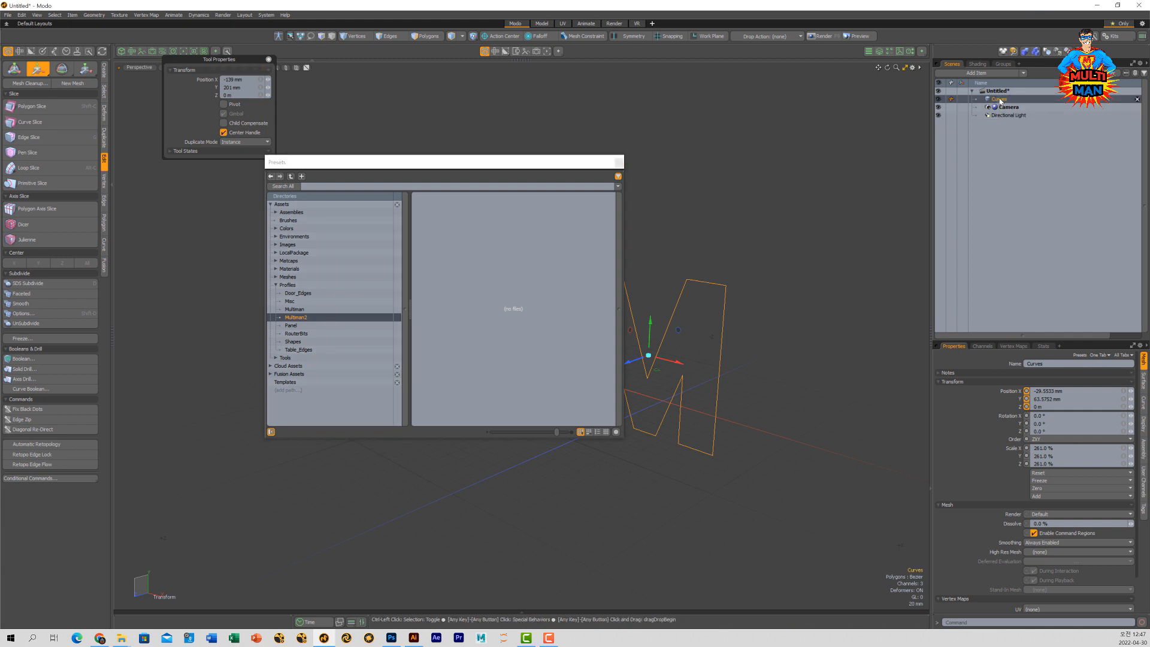
pyautogui.moveTo(1000, 101); pyautogui.dragTo(514, 228)
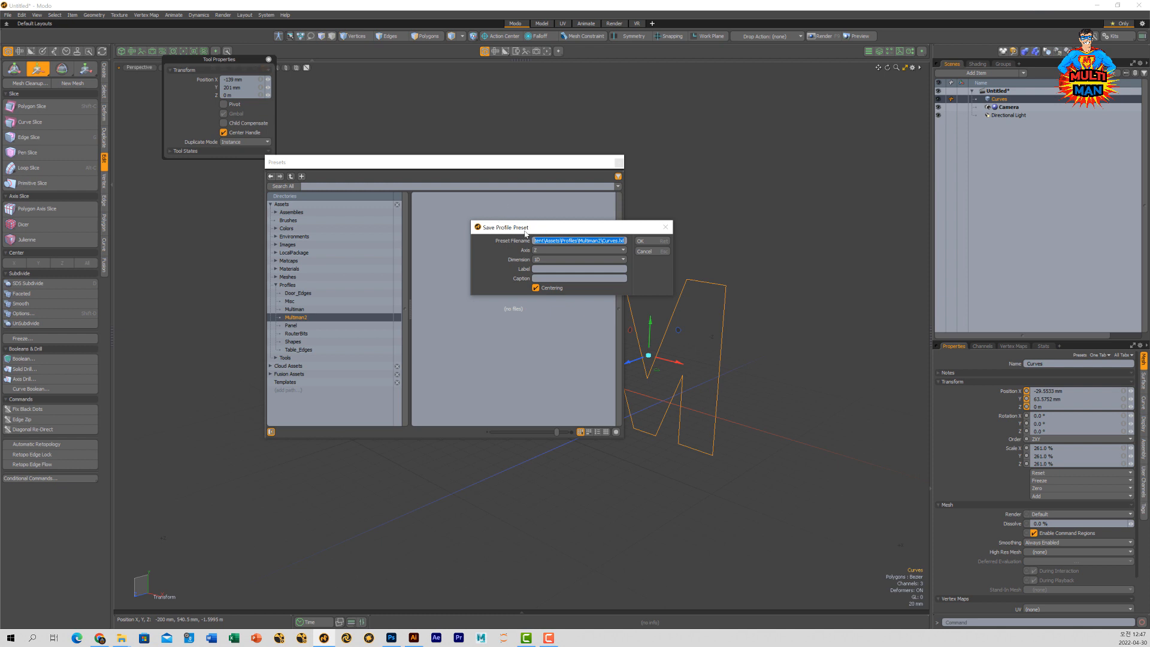
pyautogui.click(616, 240)
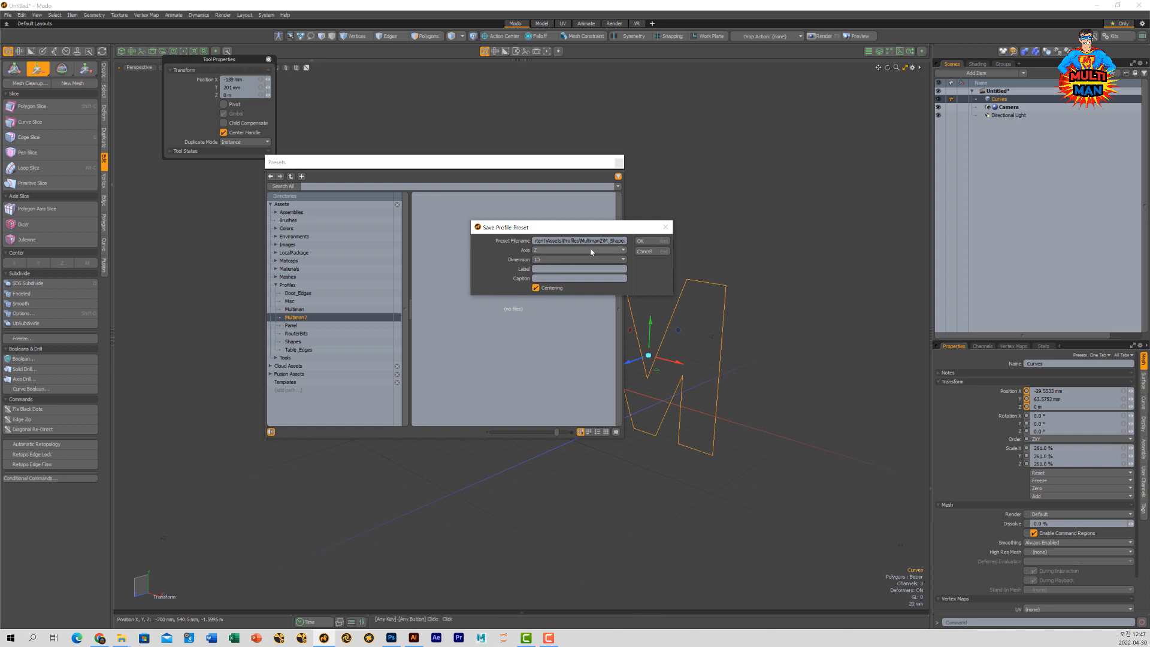
pyautogui.click(647, 242)
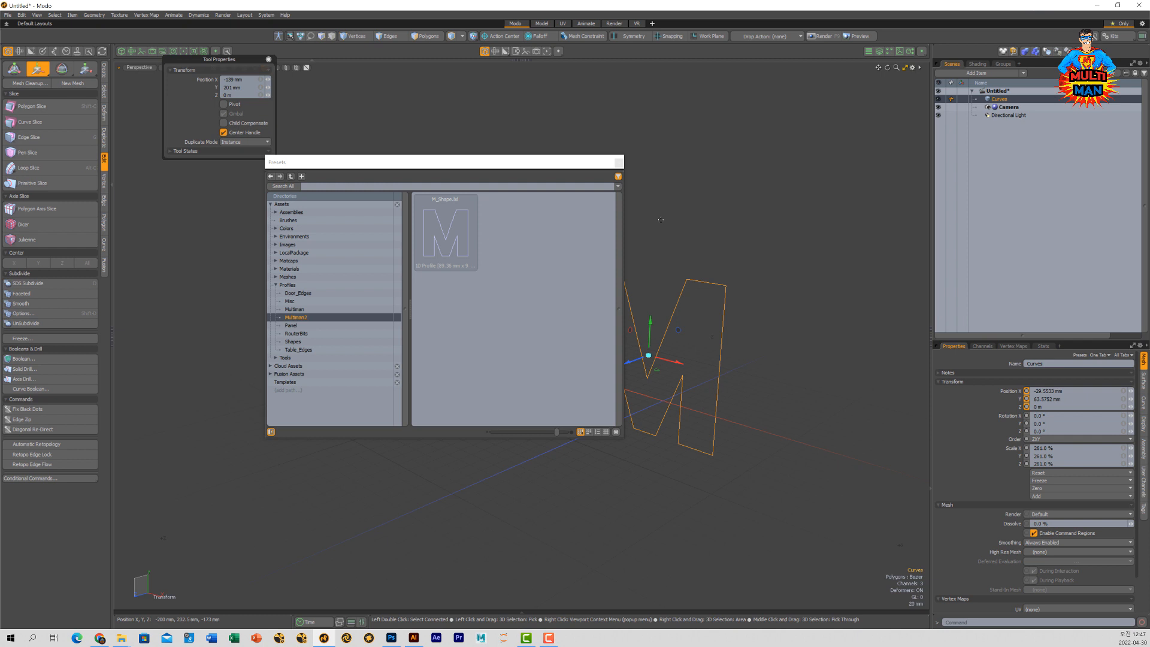
pyautogui.click(619, 162)
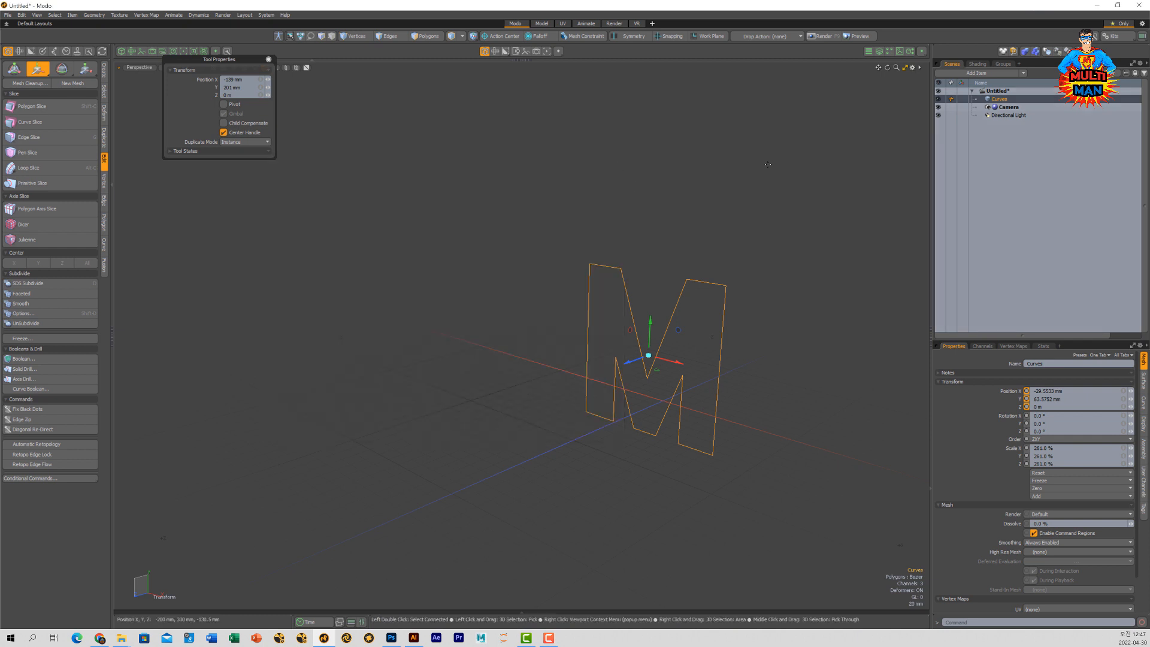
# - Hide the Curves item and add a cube primitive to the scene as a new item
pyautogui.click(938, 100)
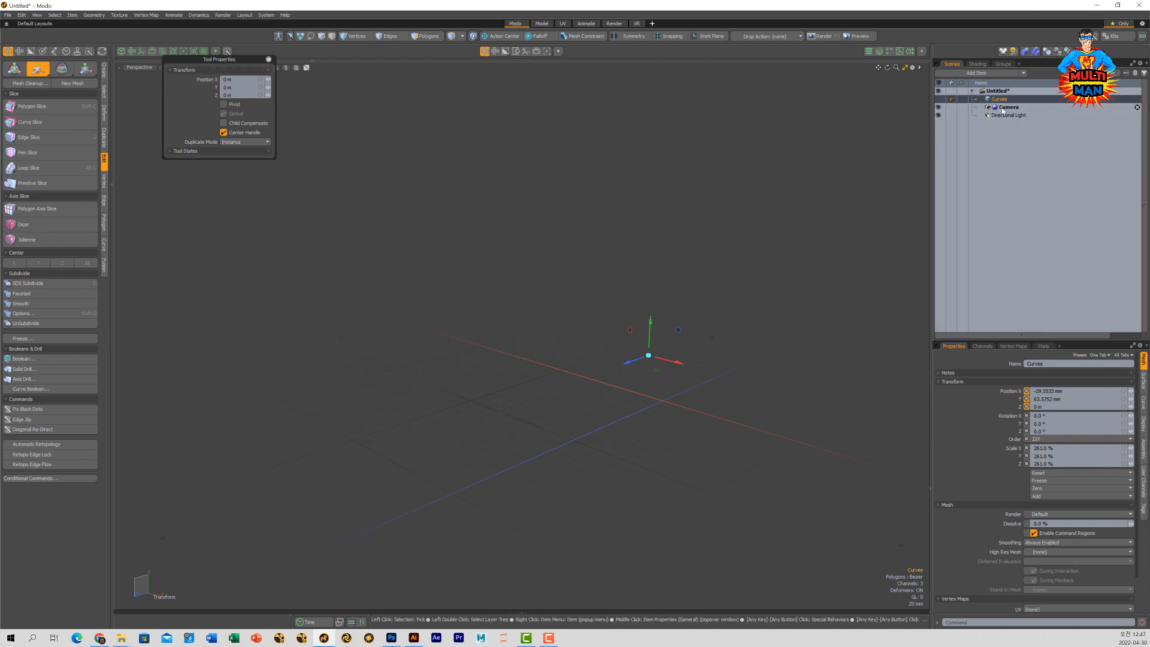
pyautogui.keyDown('alt'); pyautogui.moveTo(631, 394); pyautogui.dragTo(564, 389); pyautogui.keyUp('alt')
pyautogui.click(104, 72)
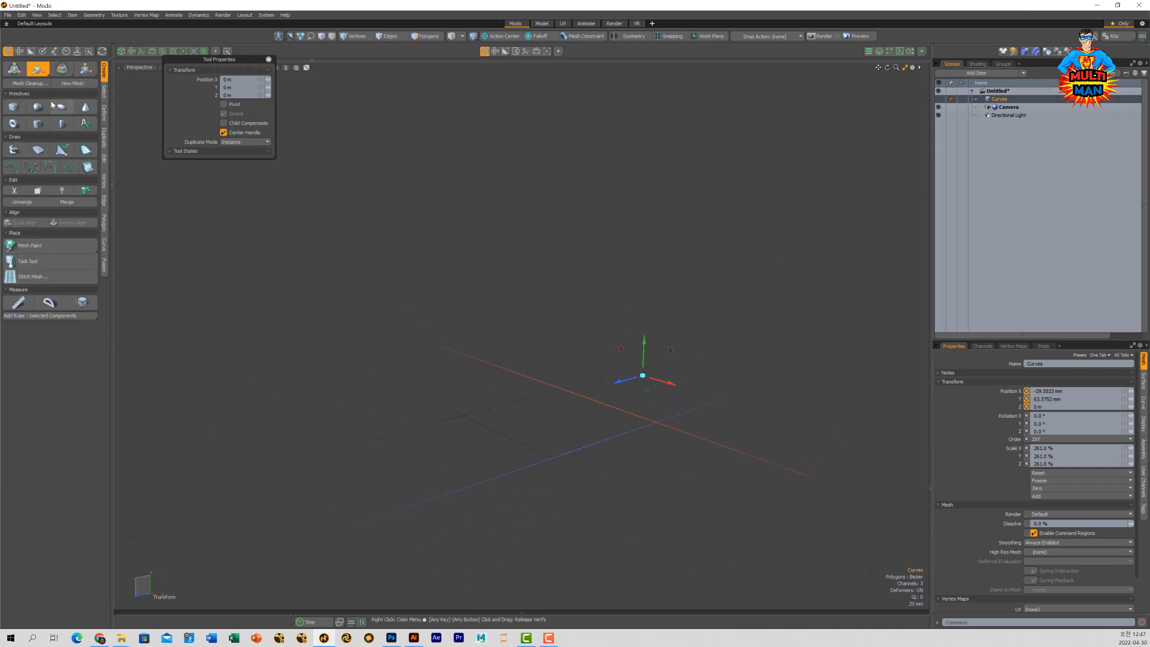
pyautogui.scroll(-6, 655, 405)
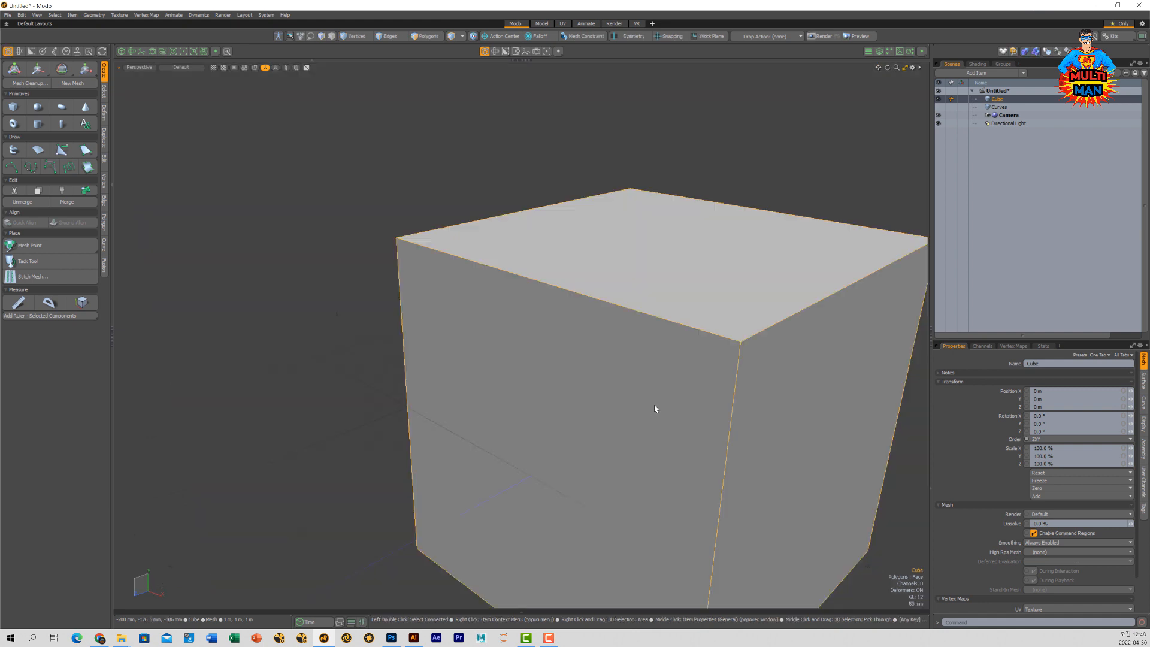
# - Flatten the cube into a slab by scaling it to 15.5% along Z
pyautogui.keyDown('alt'); pyautogui.moveTo(718, 455); pyautogui.dragTo(686, 414); pyautogui.keyUp('alt')
pyautogui.press('w')
pyautogui.press('e')
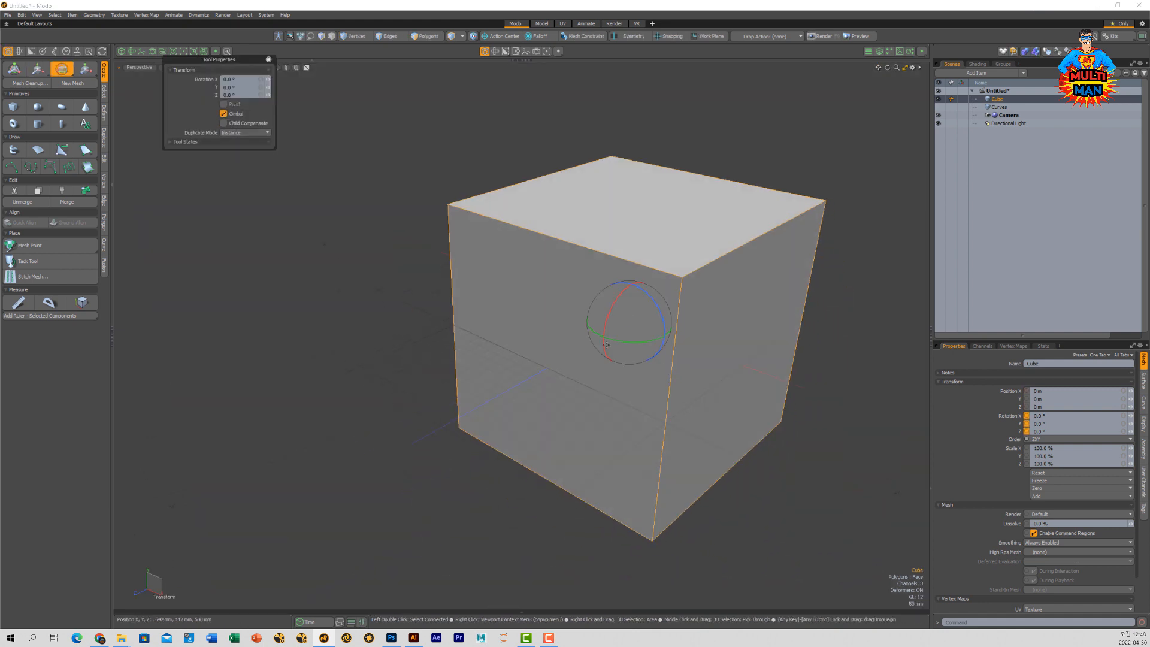
pyautogui.press('r')
pyautogui.moveTo(607, 339)
pyautogui.mouseDown()
pyautogui.moveTo(629, 377)
pyautogui.moveTo(604, 364)
pyautogui.mouseUp()
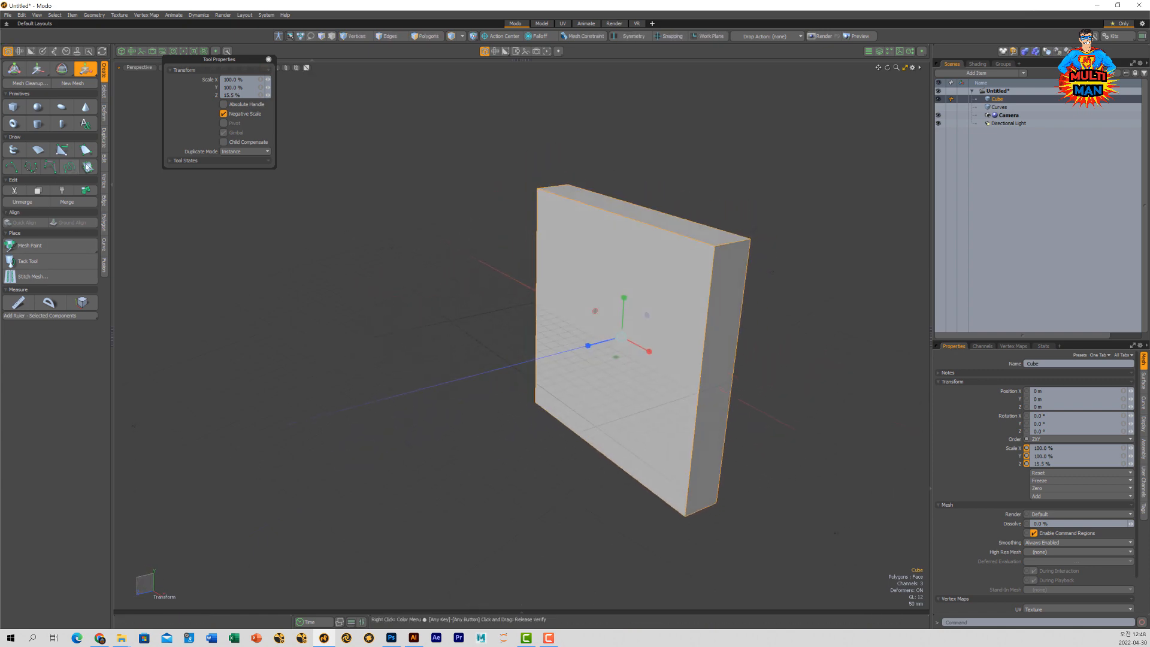
# - Start a Primitive Slice with the M_Shape profile from the Multiman2 folder, placed on the slab's front face at about X 22 mm, Y 58 mm
pyautogui.click(104, 158)
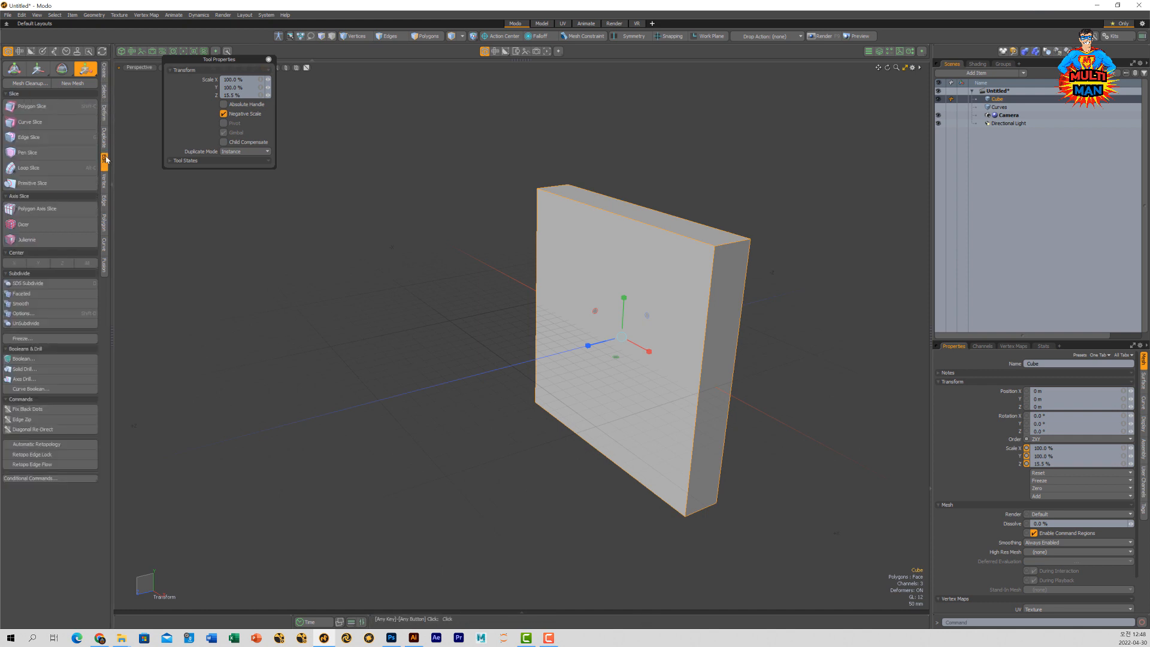
pyautogui.click(42, 182)
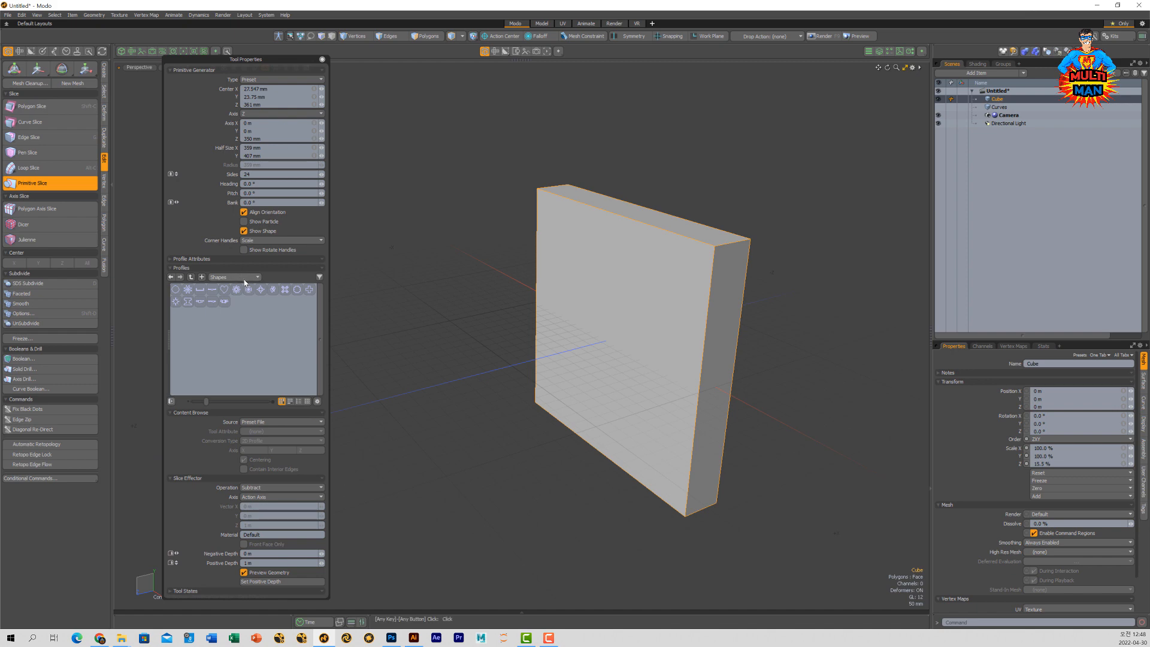
pyautogui.click(239, 277)
pyautogui.click(237, 255)
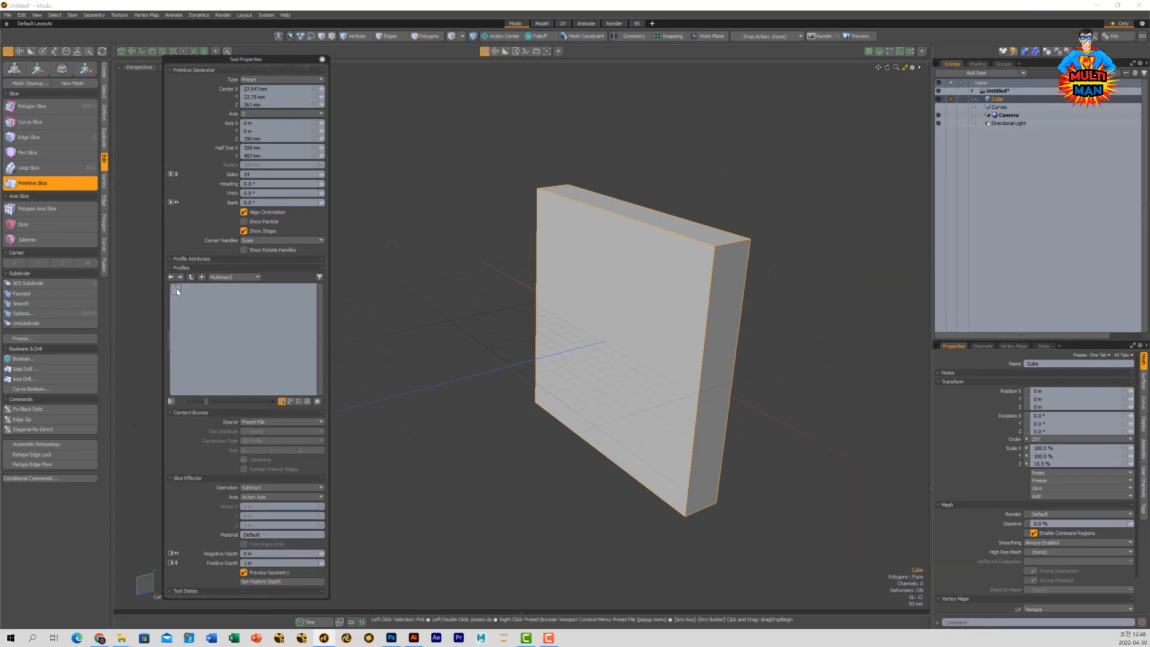
pyautogui.keyDown('alt'); pyautogui.moveTo(575, 377); pyautogui.dragTo(698, 403); pyautogui.keyUp('alt')
pyautogui.click(640, 367)
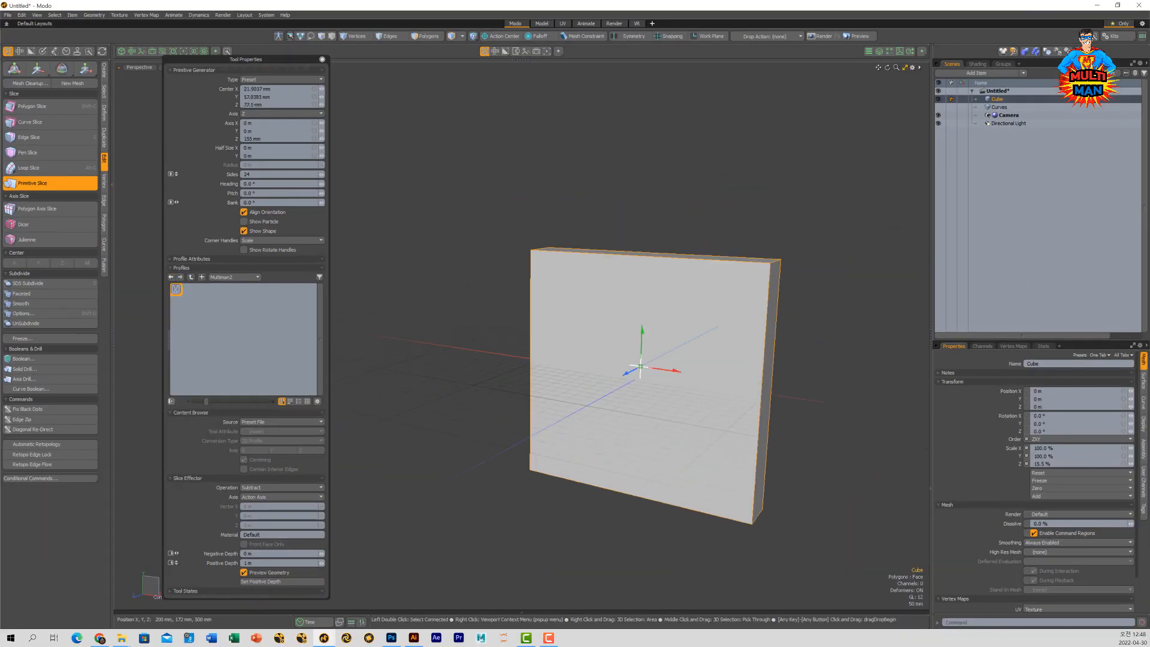
# - Size the M slice to cut through most of the slab, stretching its half size to about 372 mm in Y and widening it slightly
pyautogui.moveTo(640, 366); pyautogui.dragTo(639, 431)
pyautogui.moveTo(642, 370); pyautogui.dragTo(643, 279)
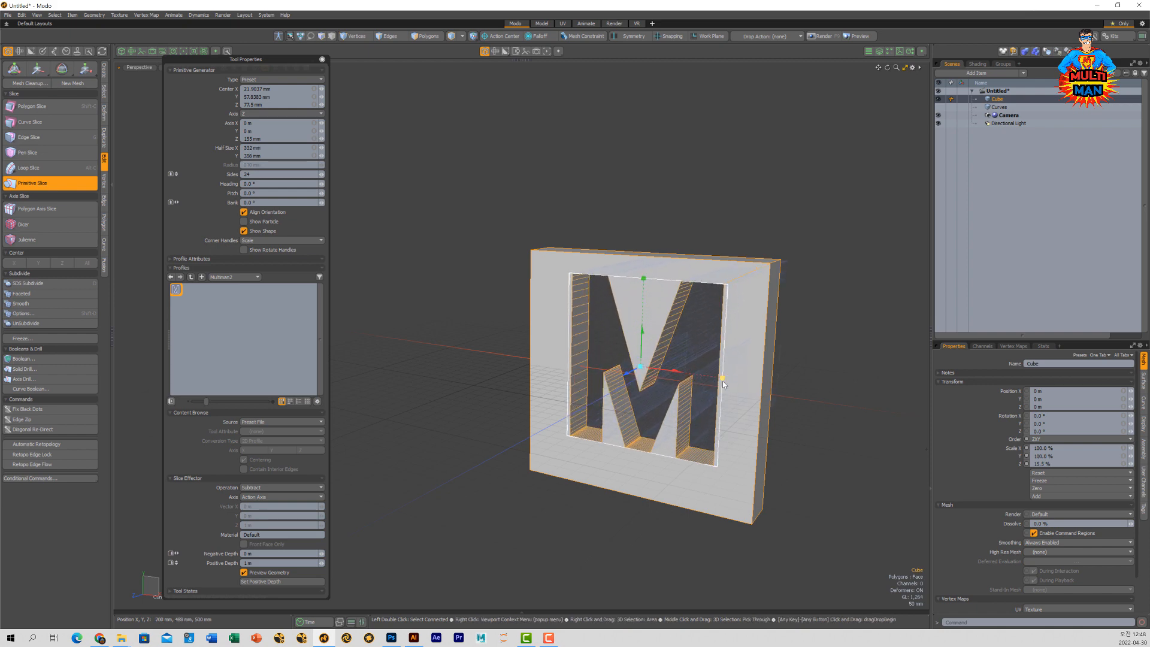
pyautogui.moveTo(723, 384); pyautogui.dragTo(727, 380)
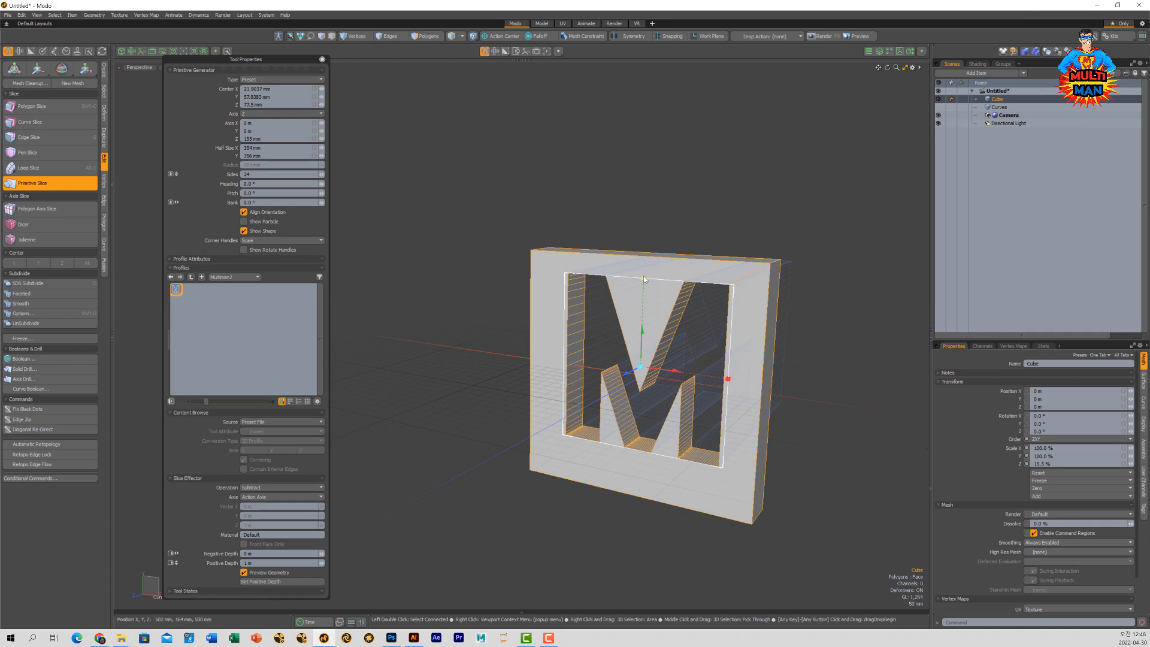
pyautogui.moveTo(644, 278); pyautogui.dragTo(677, 406)
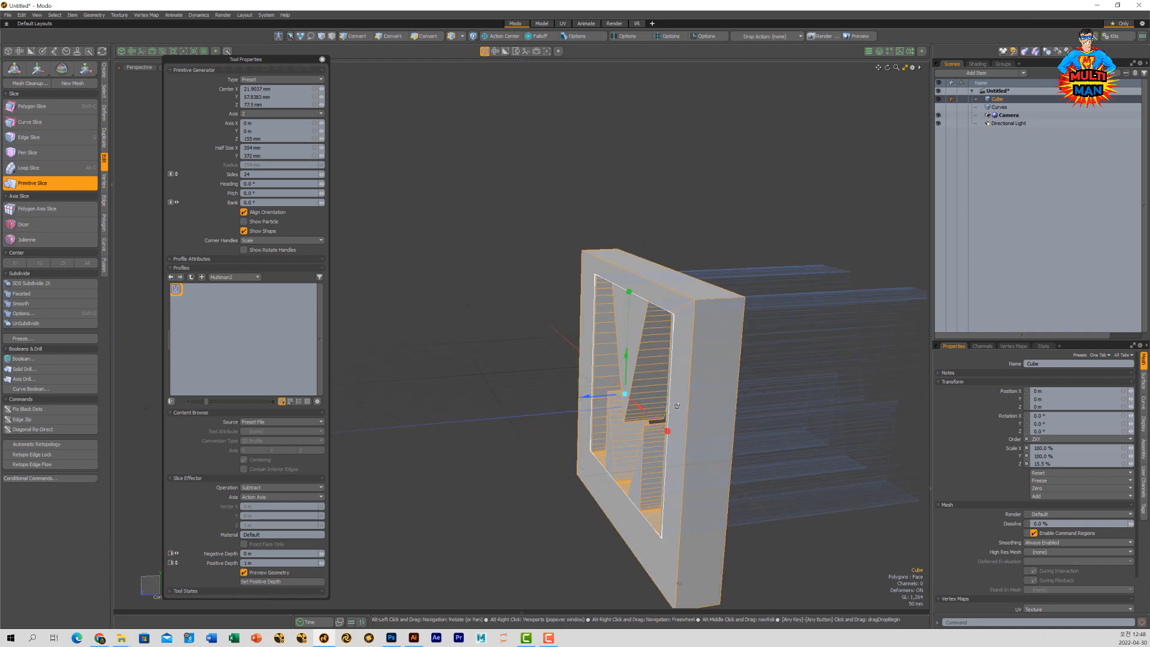
# - Move the M slice around the slab and place its centre at about X 2.6 mm, Y -184 mm so it cuts through the lower edge
pyautogui.moveTo(590, 394); pyautogui.dragTo(695, 427)
pyautogui.moveTo(650, 393); pyautogui.dragTo(602, 447)
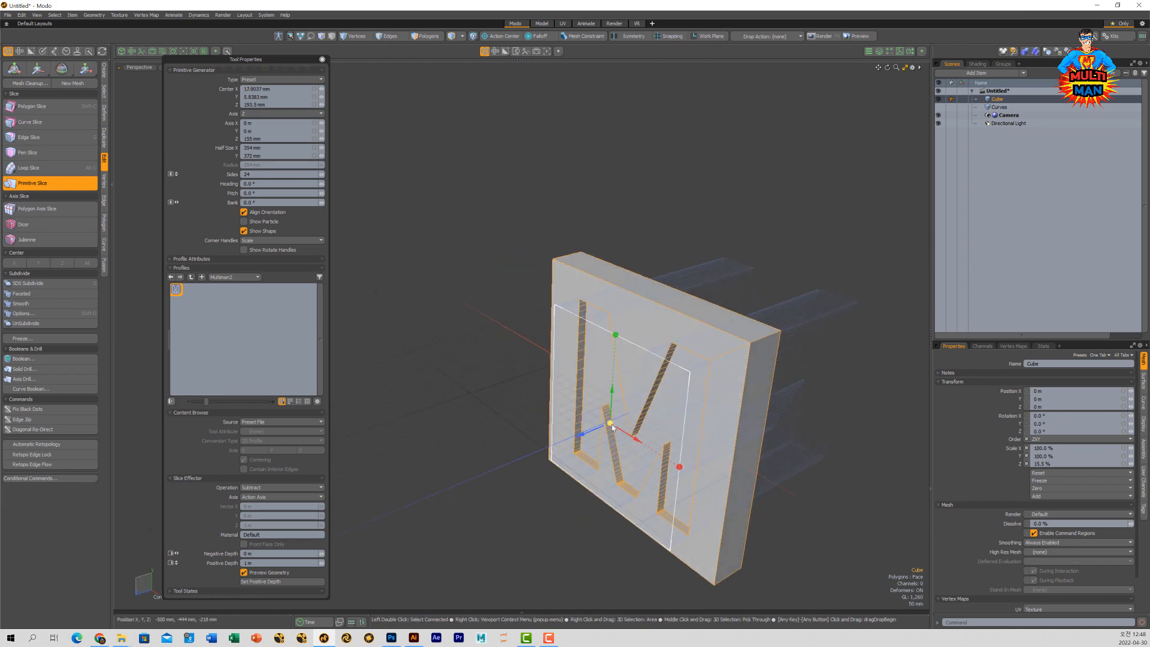
pyautogui.click(586, 430)
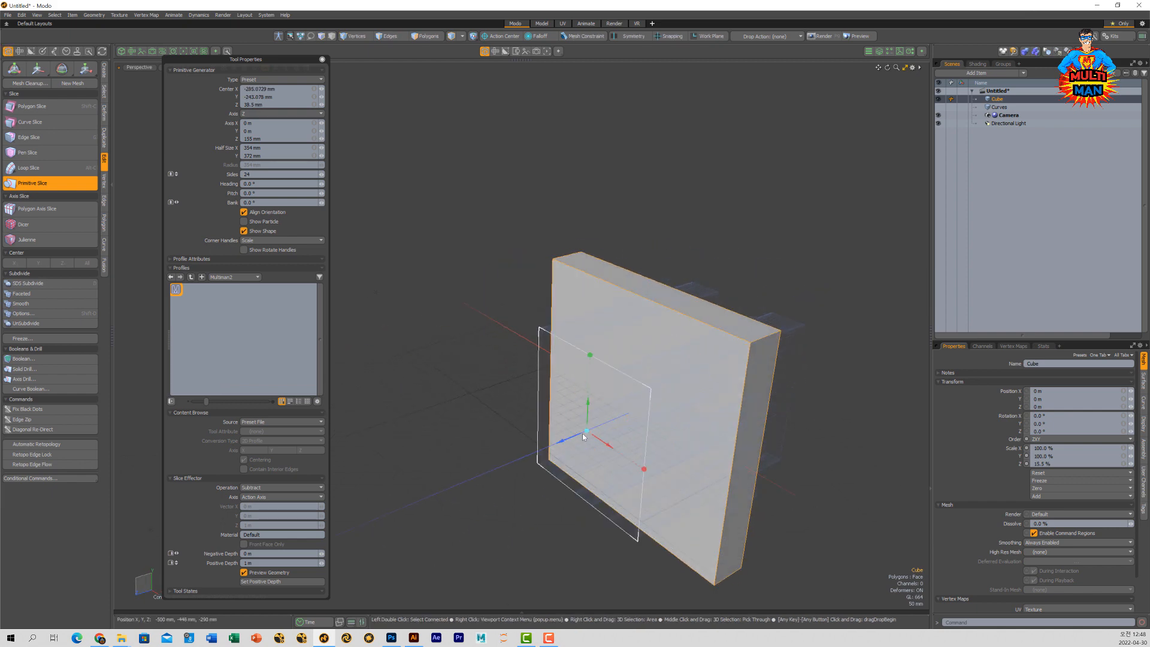
pyautogui.click(625, 376)
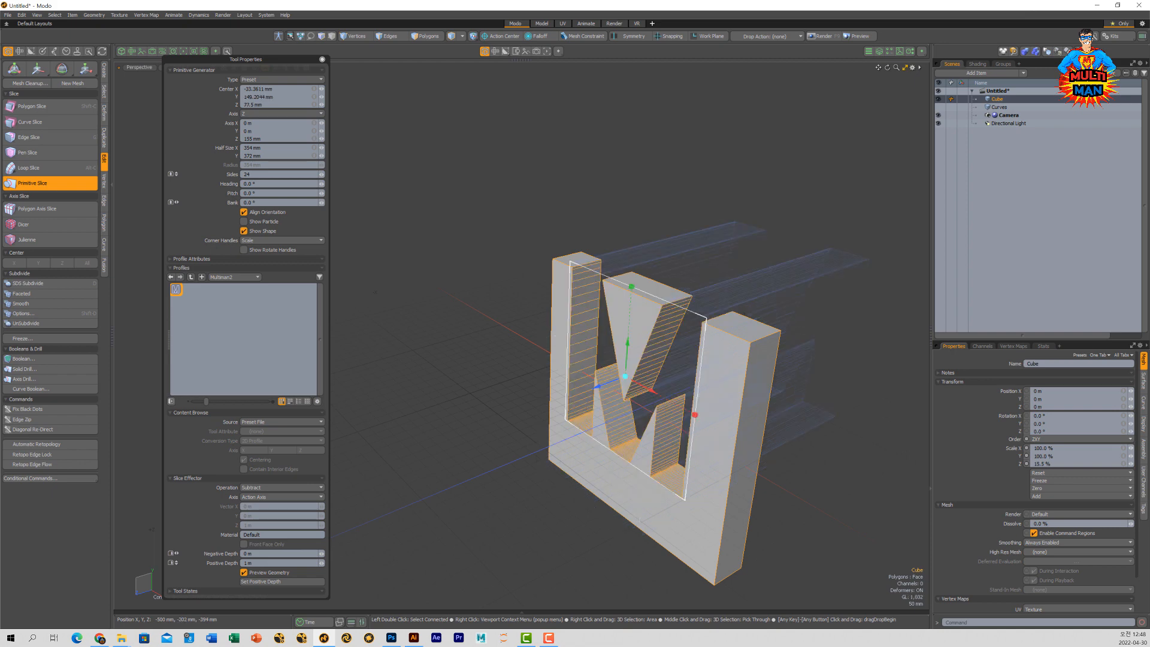
pyautogui.keyDown('alt'); pyautogui.moveTo(625, 376); pyautogui.dragTo(725, 387); pyautogui.keyUp('alt')
pyautogui.click(624, 457)
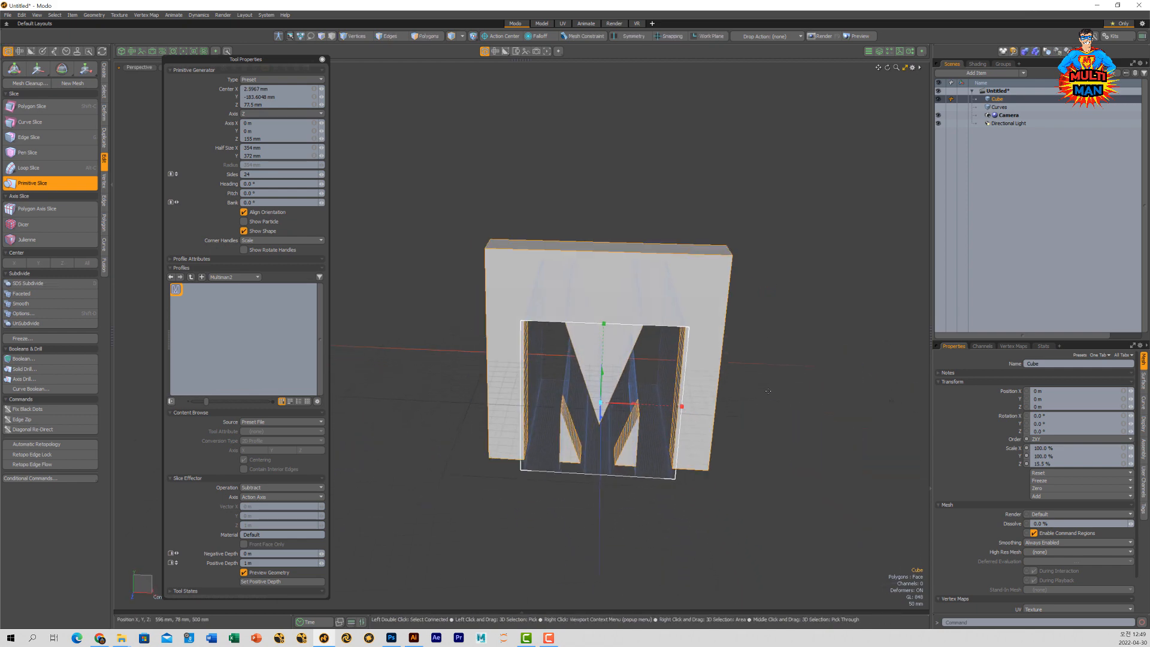
# - Render the sliced slab in the Preview window and examine the M cutout at an angle
pyautogui.press('F8')
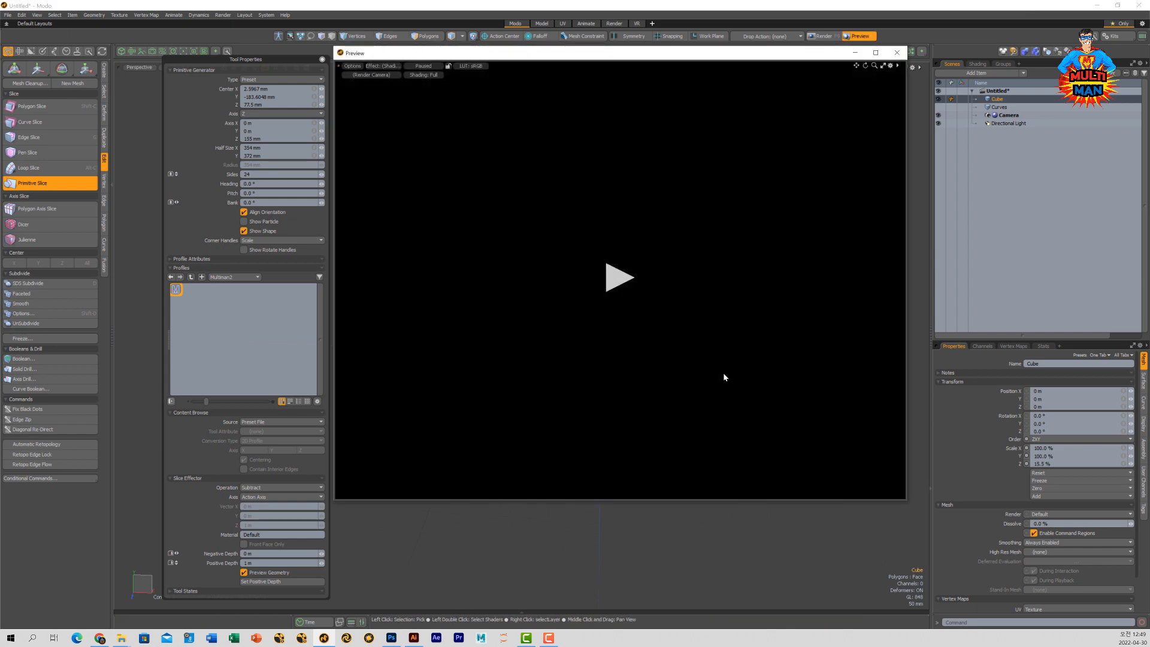
pyautogui.press('o')
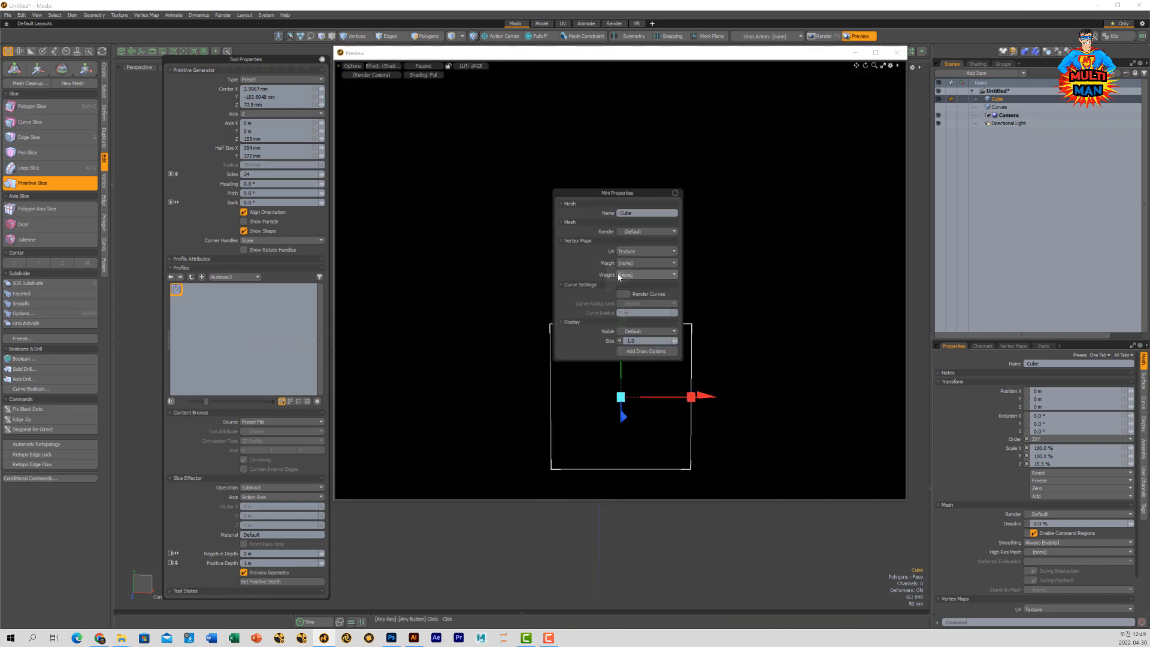
pyautogui.press('Escape')
pyautogui.press('k')
pyautogui.click(618, 275)
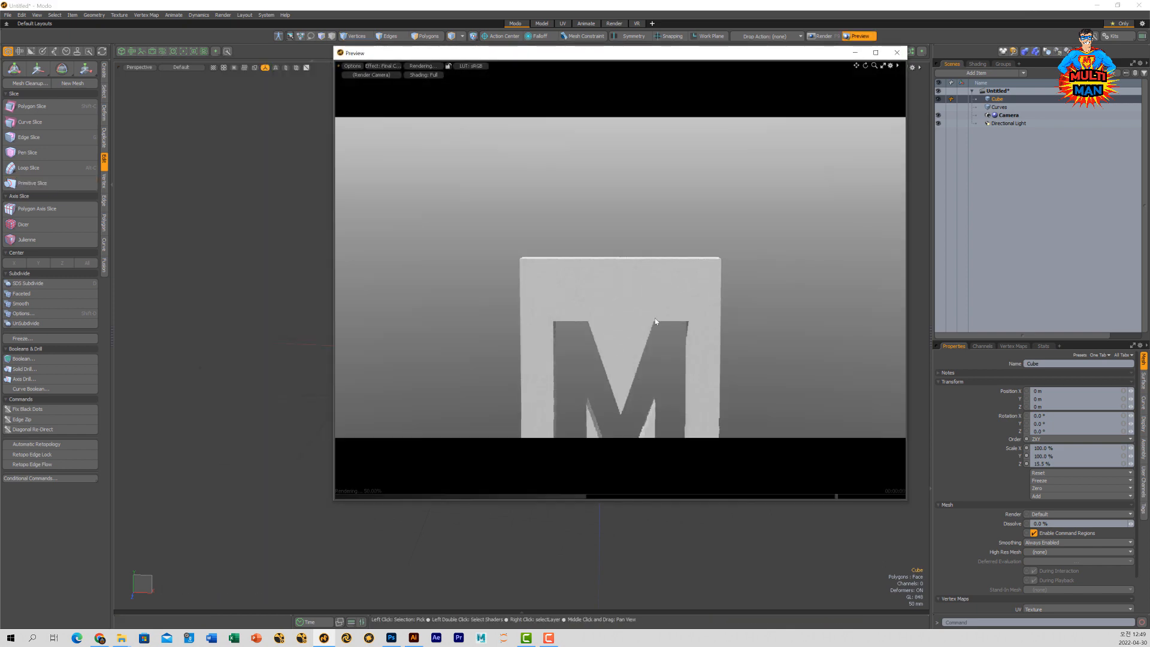
pyautogui.keyDown('alt'); pyautogui.moveTo(674, 288); pyautogui.dragTo(664, 340); pyautogui.keyUp('alt')
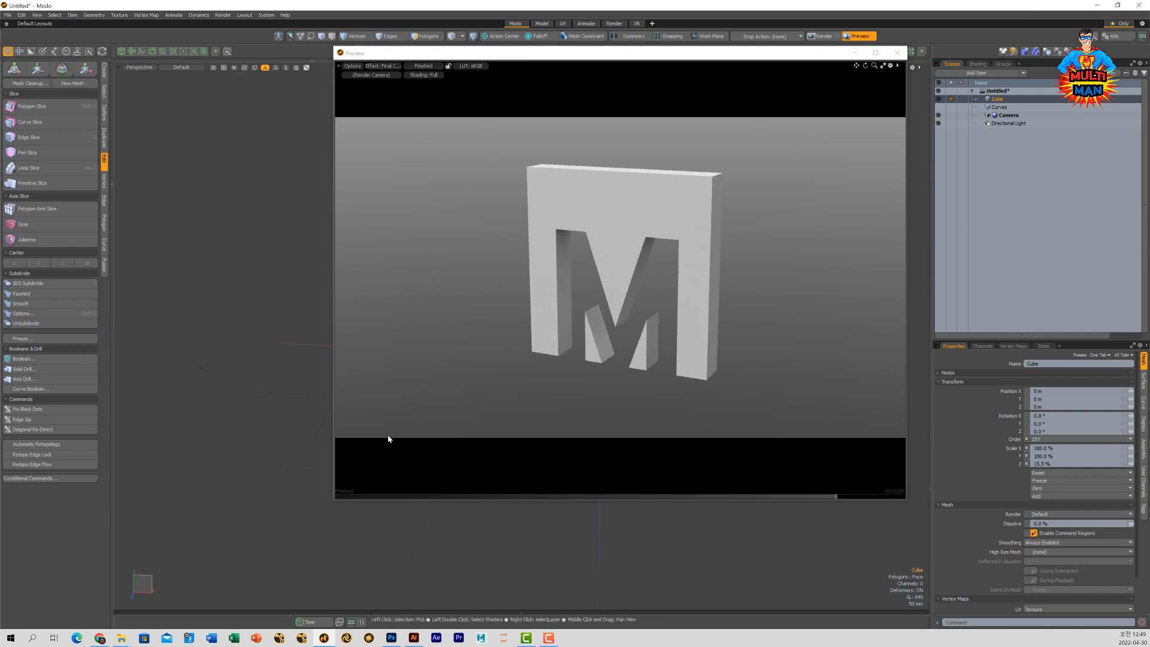
# - Switch to the browser, read the Conditional Loop / Seam Marker section of the Modo 16.0 features page, and return to Modo
pyautogui.click(106, 639)
pyautogui.scroll(-2, 756, 314)
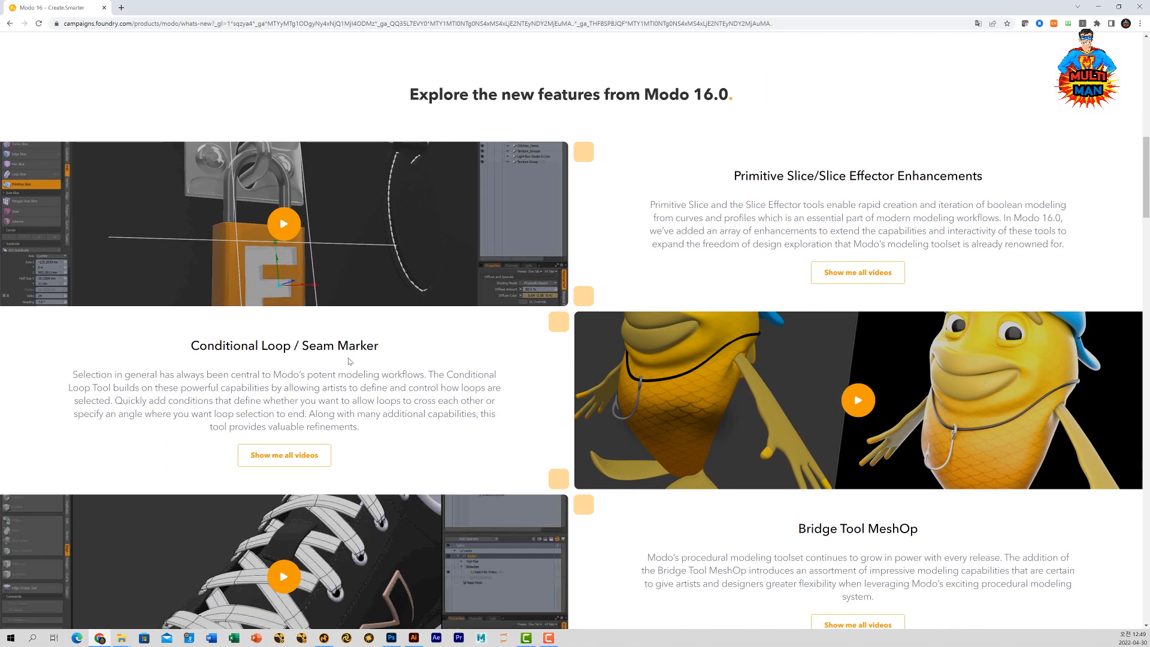
pyautogui.scroll(-1, 350, 361)
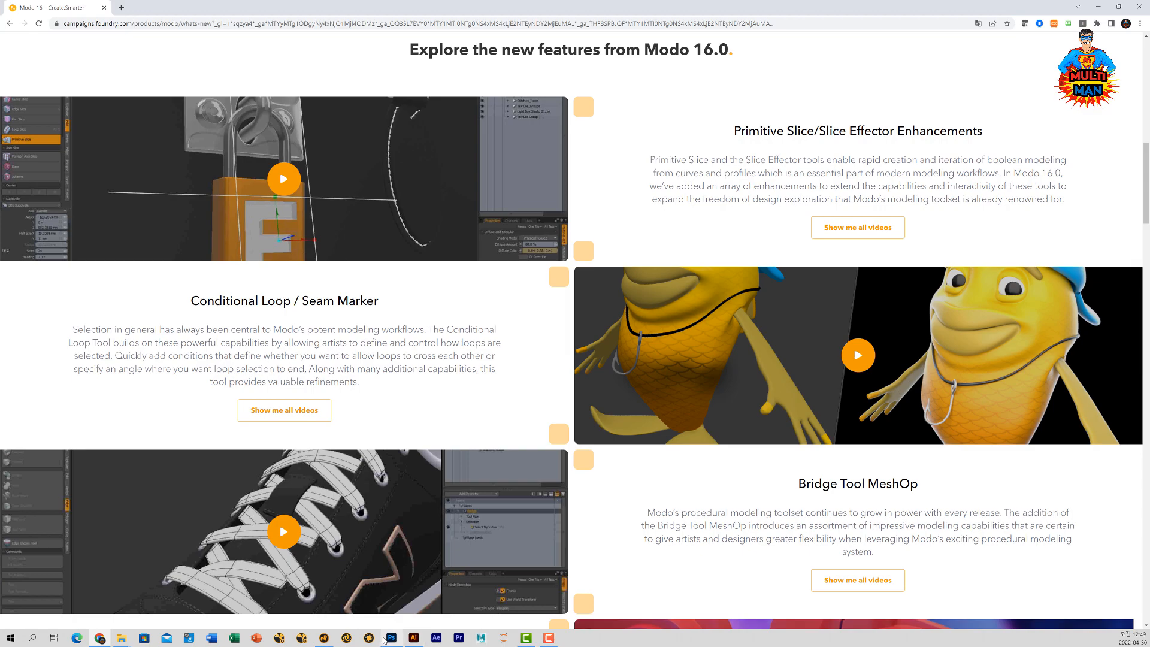
pyautogui.click(324, 638)
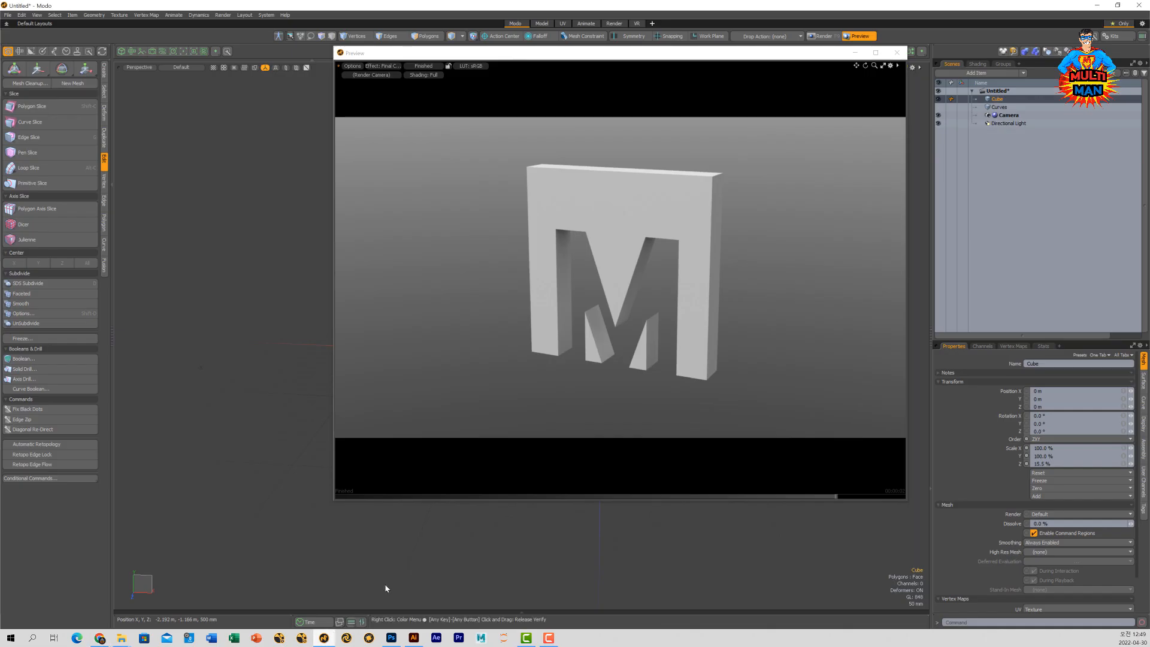
# - Close the render preview, hide the Cube item and add a sphere primitive to the scene as a new item
pyautogui.click(898, 53)
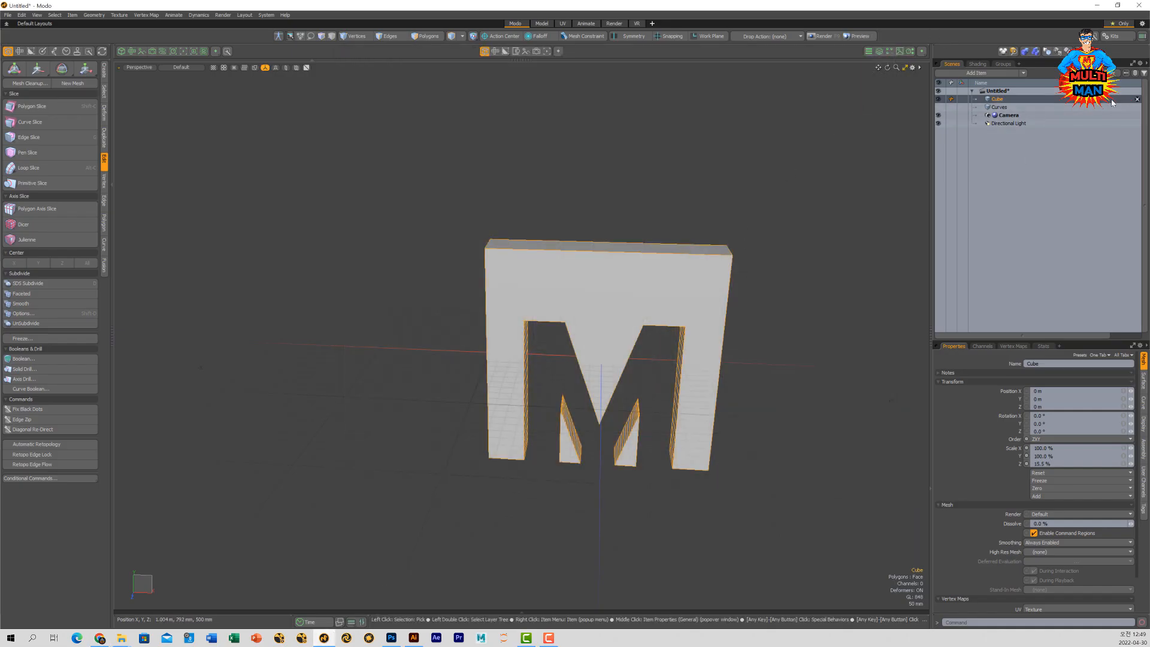
pyautogui.click(938, 100)
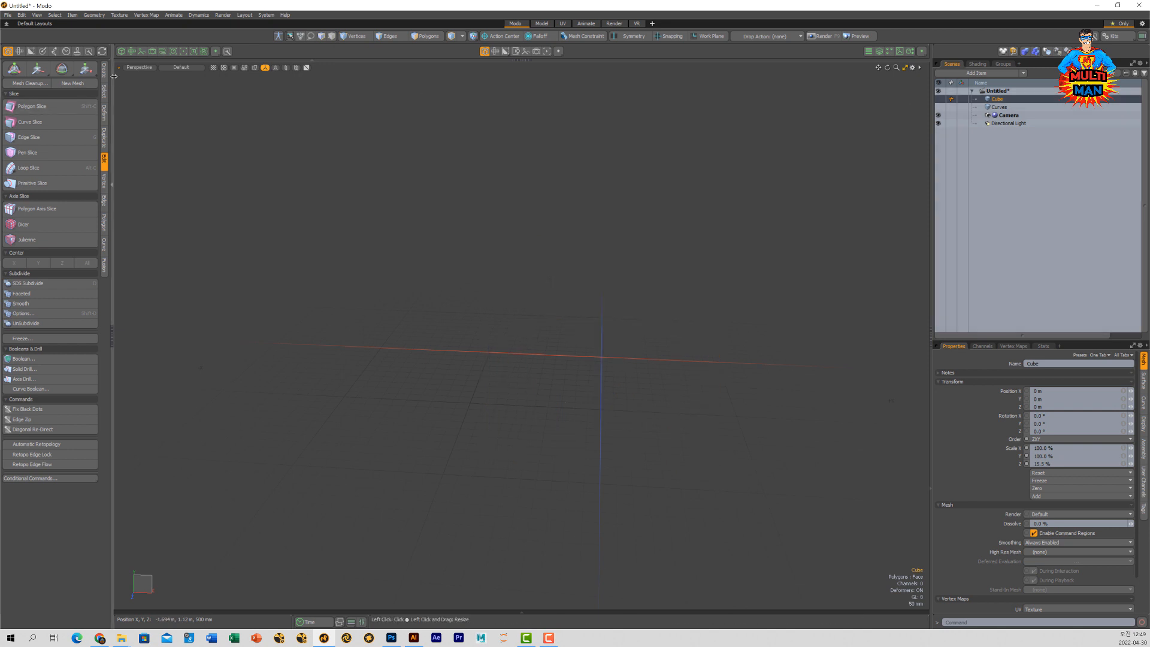
pyautogui.click(104, 71)
pyautogui.click(38, 107)
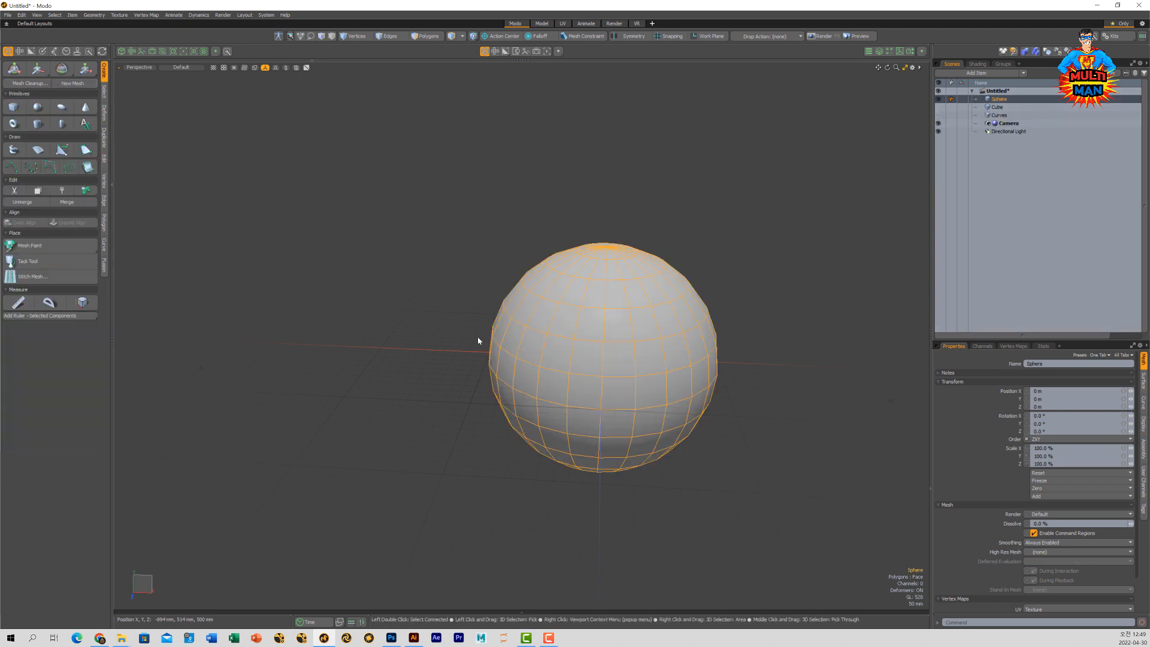
pyautogui.keyDown('alt'); pyautogui.moveTo(575, 413); pyautogui.dragTo(562, 335); pyautogui.keyUp('alt')
pyautogui.scroll(-4, 544, 353)
pyautogui.scroll(5, 548, 355)
pyautogui.scroll(-2, 549, 354)
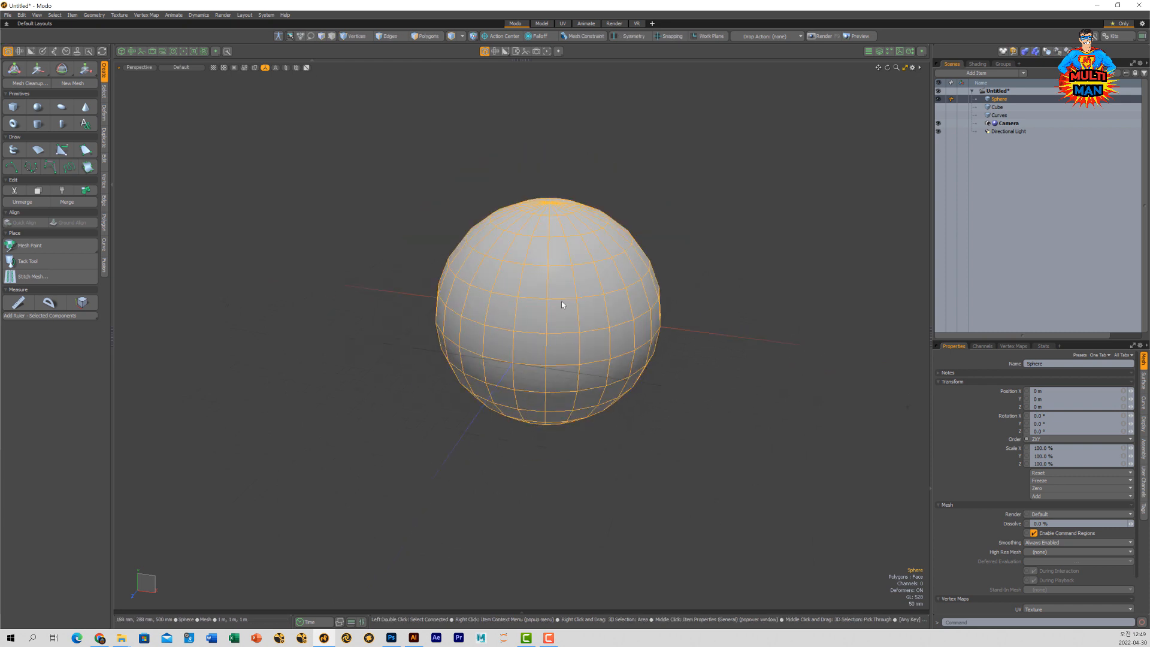
# - In edge selection mode, select a vertical edge loop running pole to pole around the sphere
pyautogui.press('2')
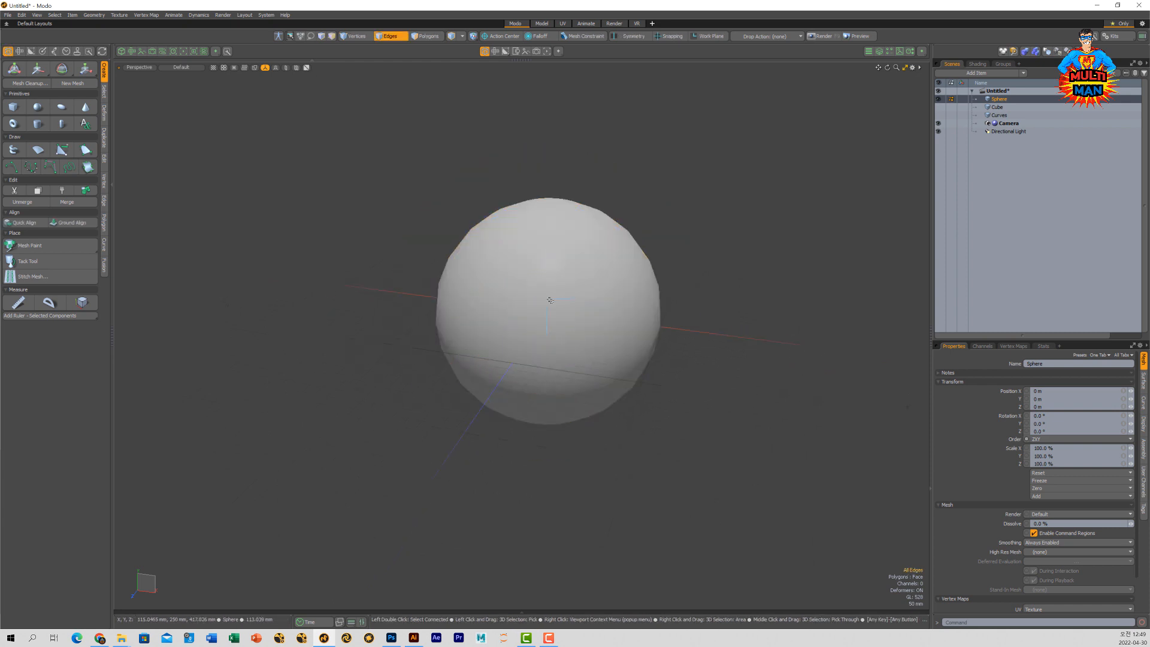
pyautogui.click(546, 309)
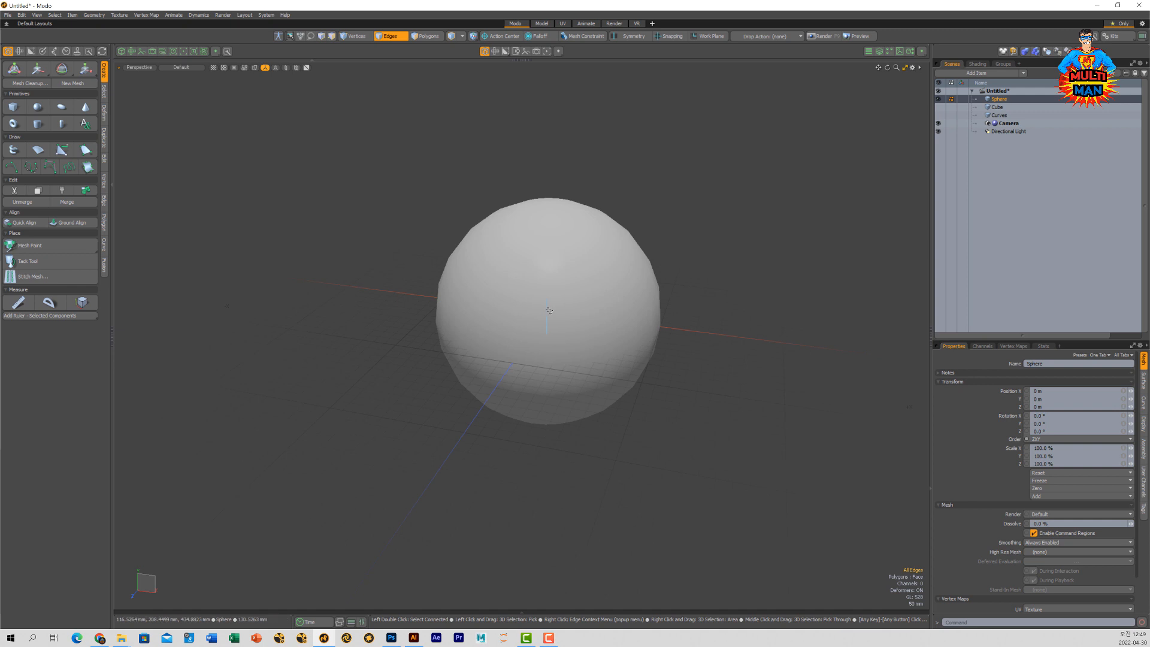
pyautogui.click(546, 309)
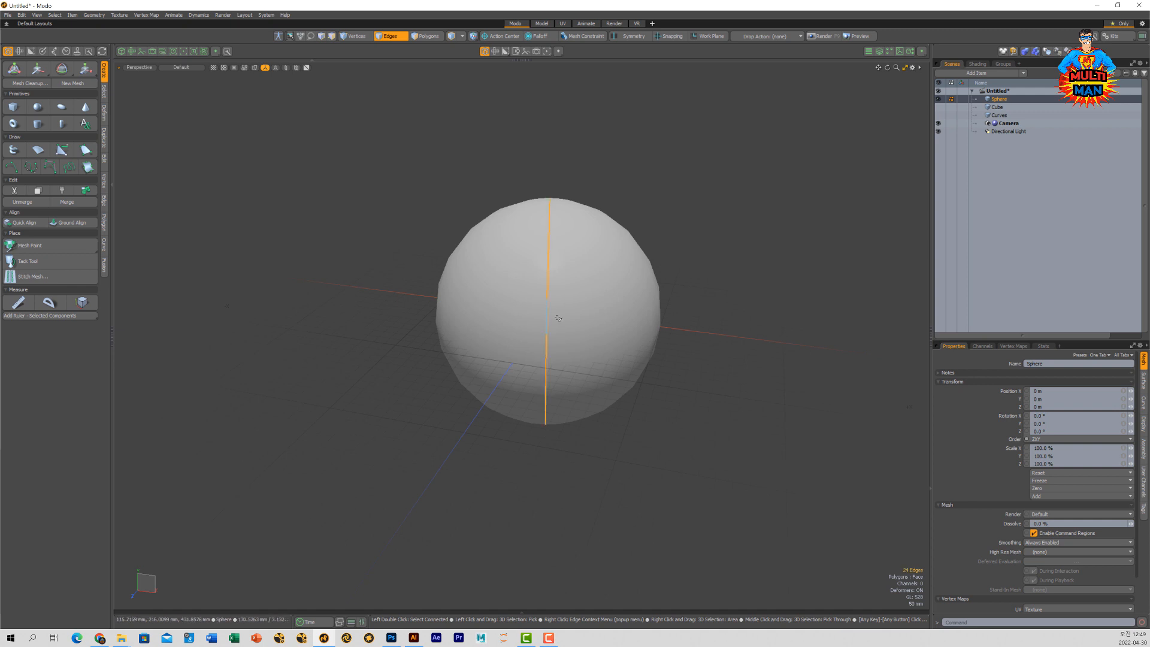
pyautogui.keyDown('alt'); pyautogui.moveTo(558, 318); pyautogui.dragTo(612, 366); pyautogui.keyUp('alt')
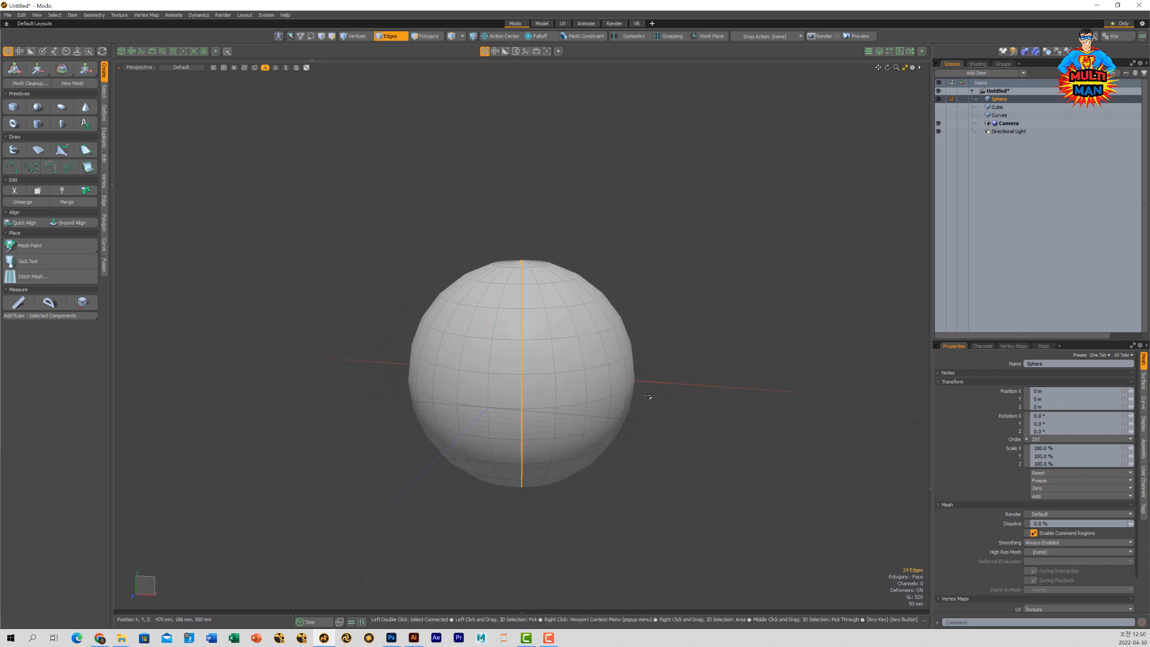
pyautogui.click(178, 67)
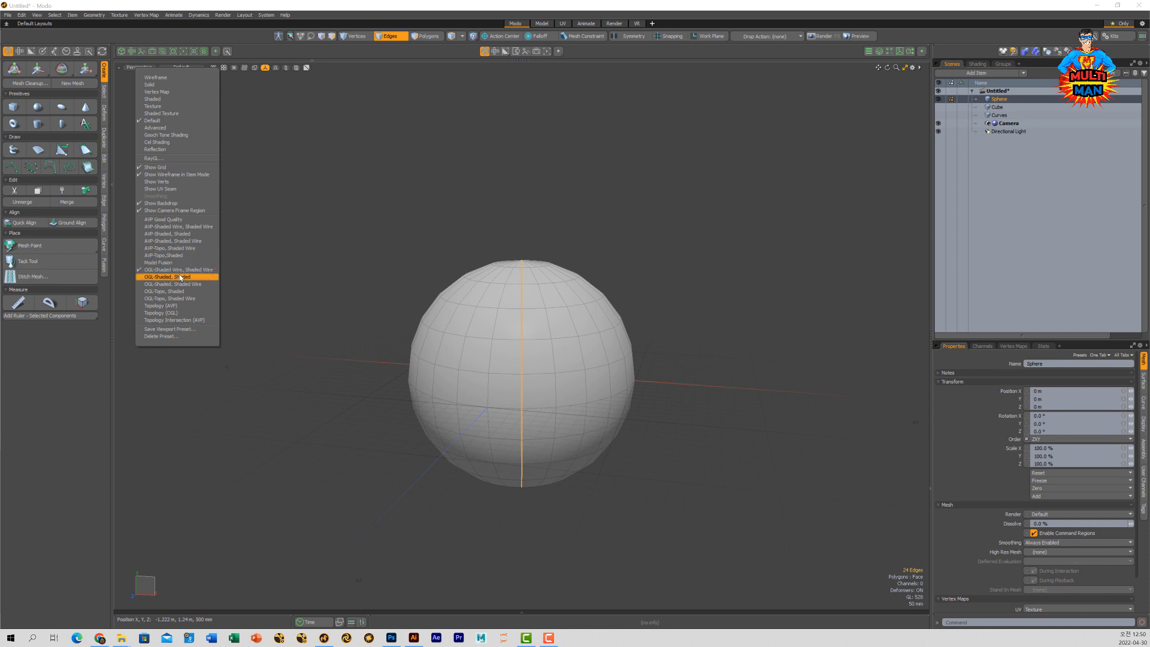
pyautogui.click(714, 385)
pyautogui.keyDown('alt'); pyautogui.moveTo(546, 344); pyautogui.dragTo(556, 363); pyautogui.keyUp('alt')
pyautogui.click(551, 362)
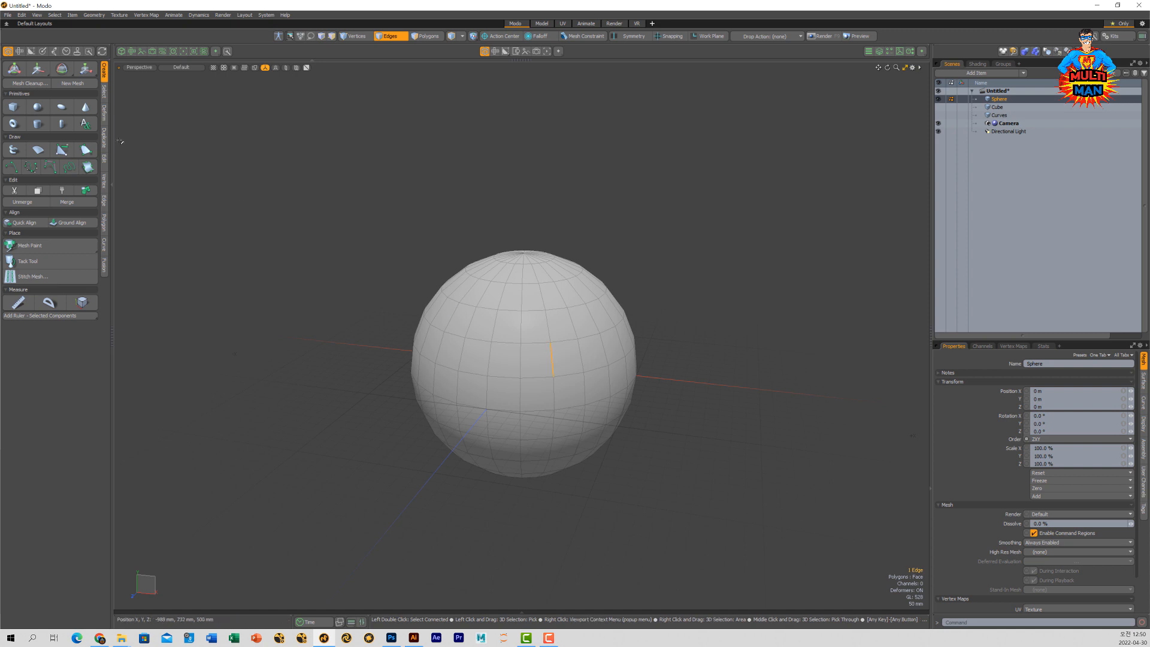
pyautogui.doubleClick(521, 361)
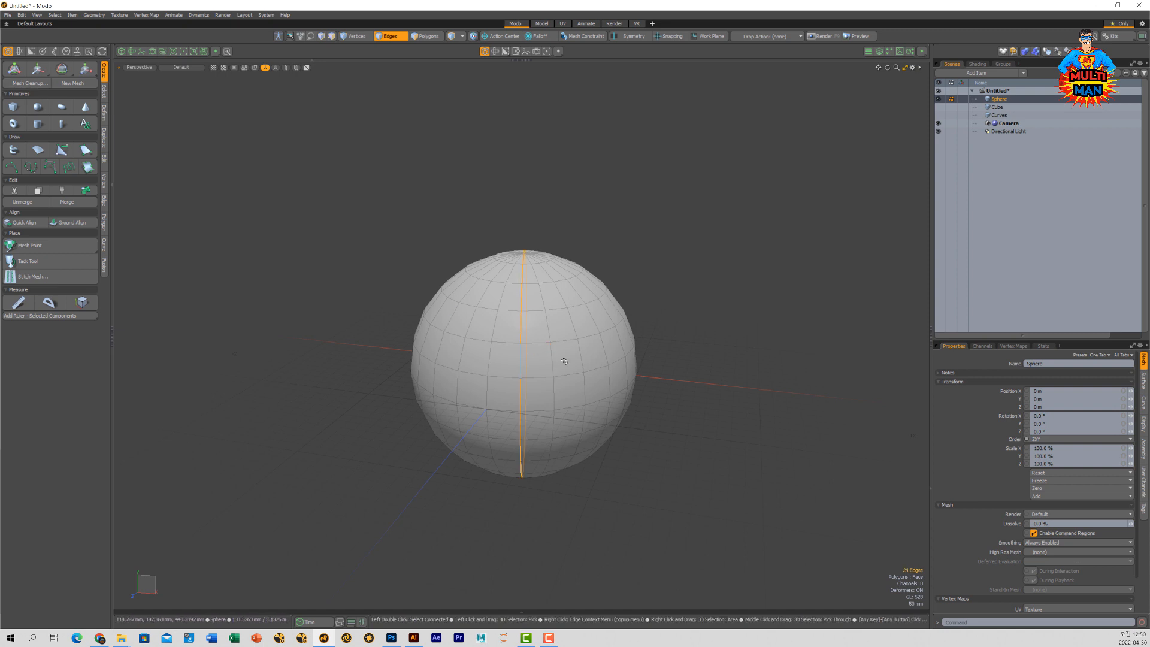
pyautogui.keyDown('alt'); pyautogui.moveTo(521, 361); pyautogui.dragTo(522, 357); pyautogui.keyUp('alt')
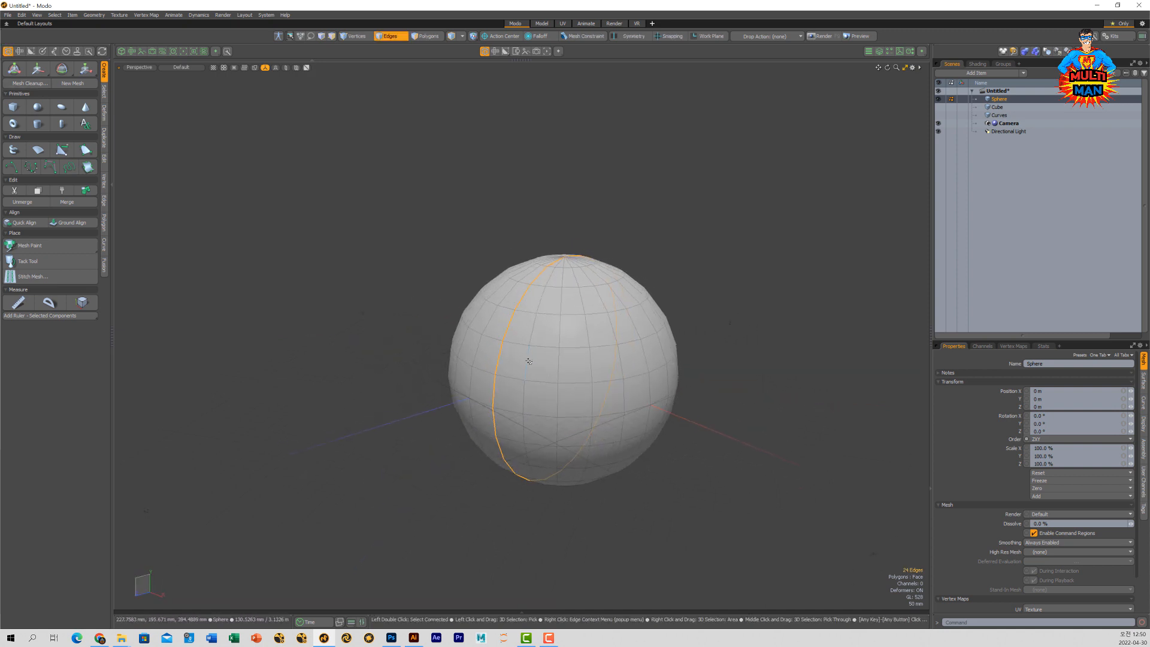
# - Replace the selection with horizontal edge loops, ending with the loop around the sphere's equator
pyautogui.doubleClick(546, 344)
pyautogui.doubleClick(507, 341)
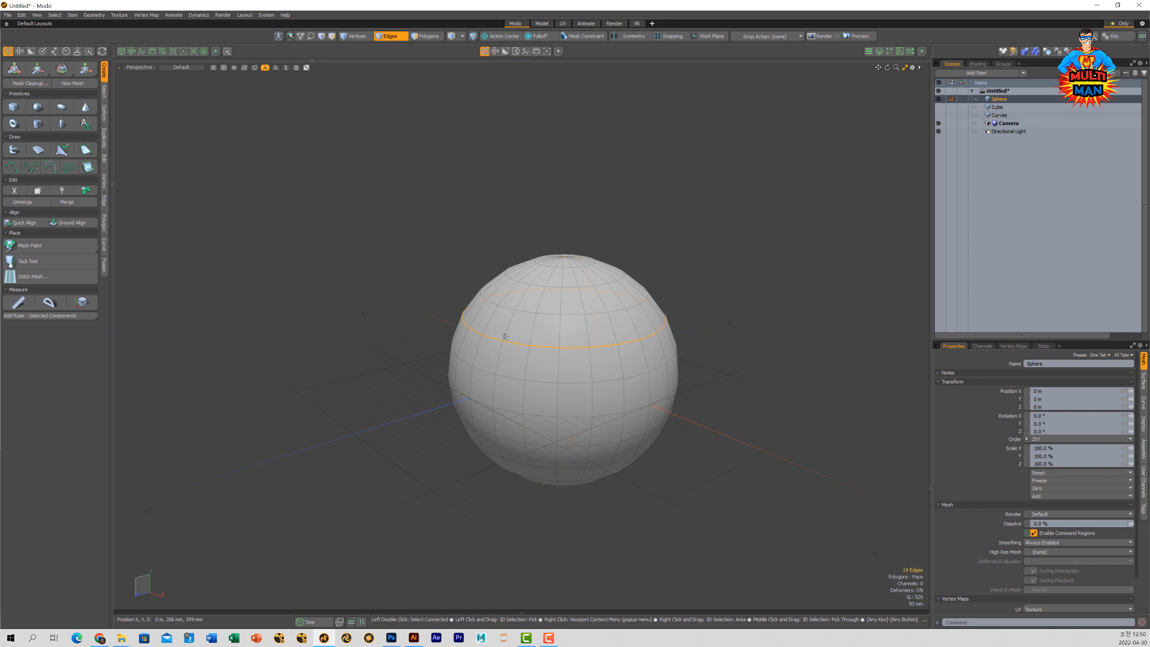
pyautogui.doubleClick(511, 376)
pyautogui.keyDown('alt'); pyautogui.moveTo(571, 429); pyautogui.dragTo(550, 387); pyautogui.keyUp('alt')
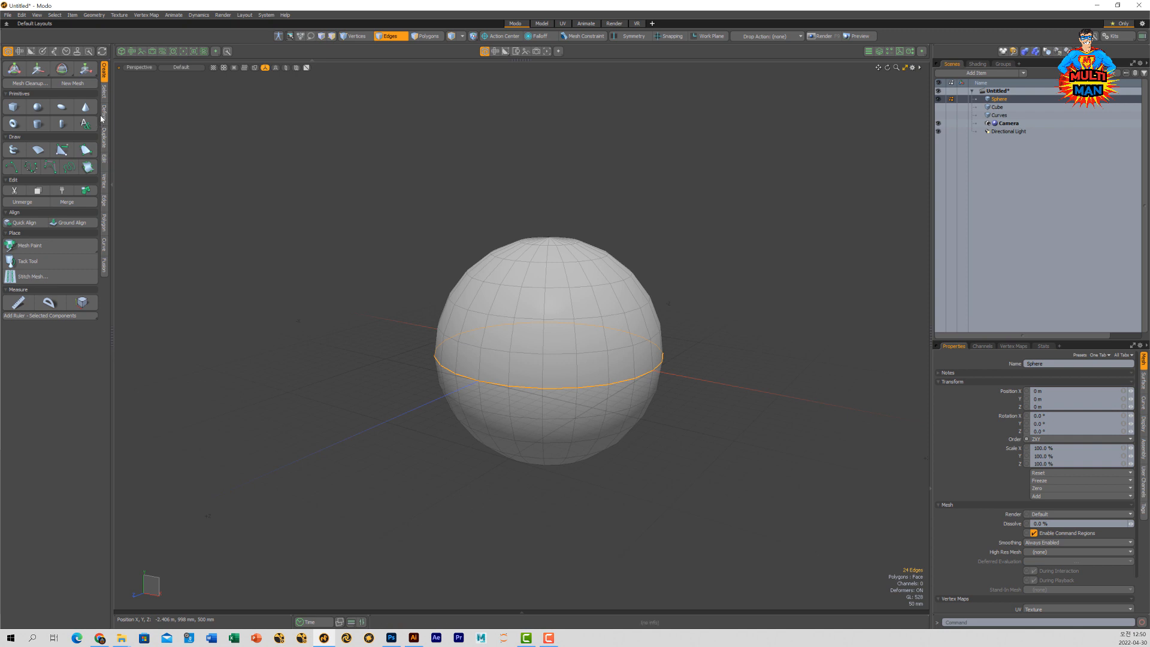
# - Use the Conditional Loop Tool to add vertical edge loops above and below the equator that stop at the selected loop
pyautogui.click(104, 93)
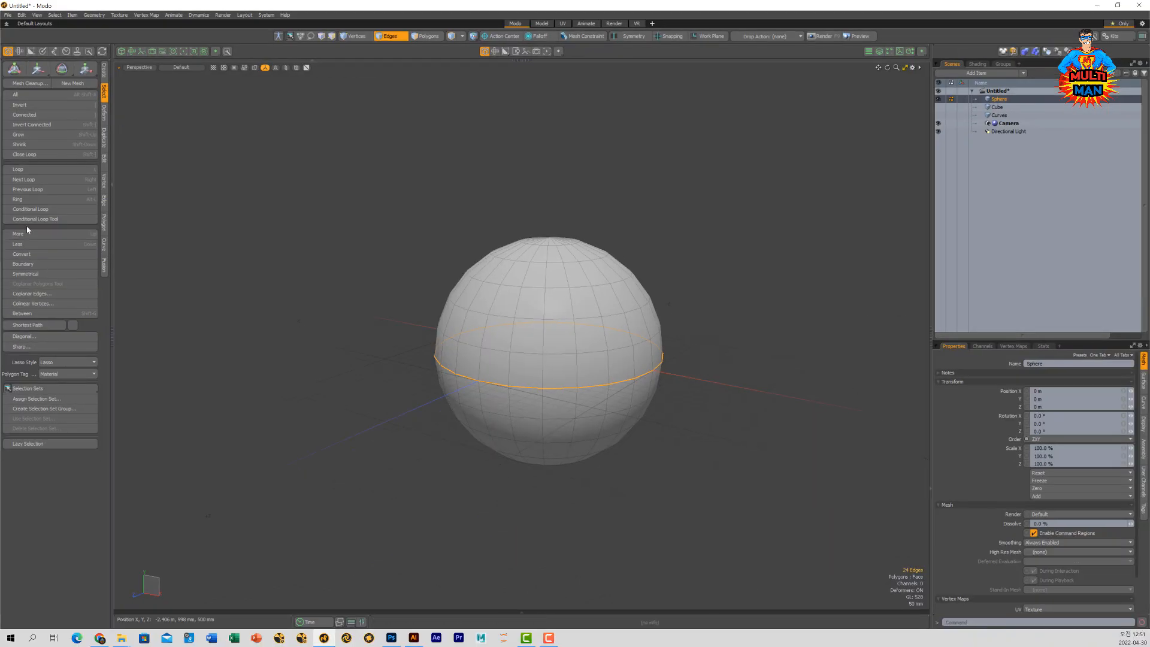
pyautogui.click(68, 285)
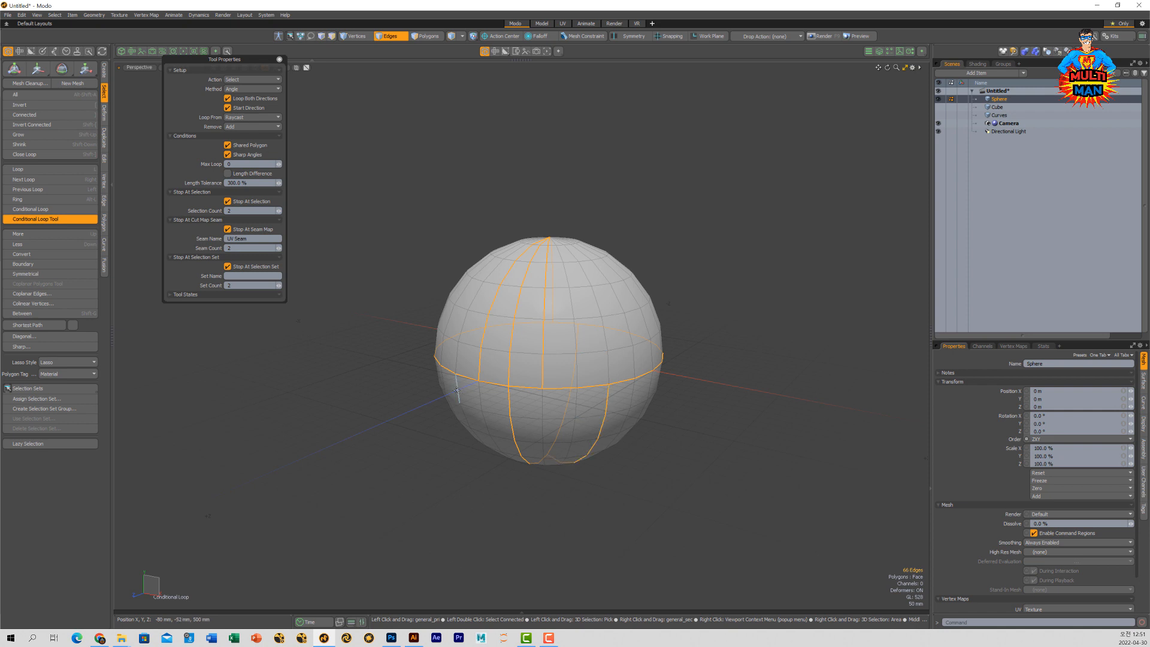
pyautogui.keyDown('alt'); pyautogui.moveTo(661, 312); pyautogui.dragTo(606, 335); pyautogui.keyUp('alt')
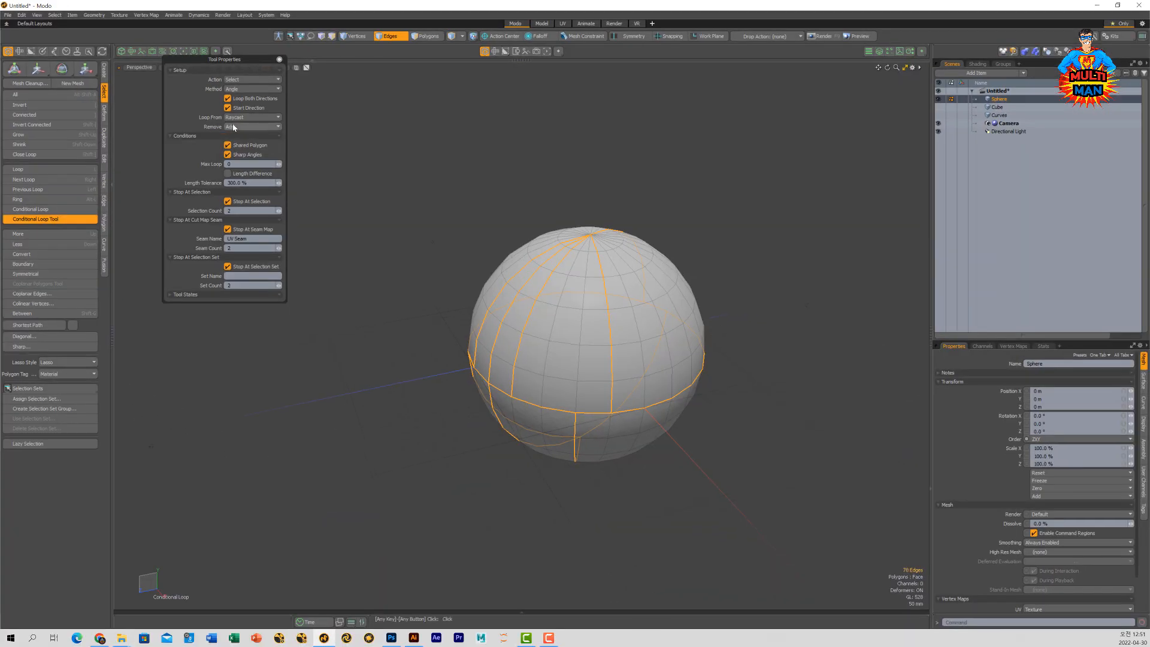
# - Set the Conditional Loop Tool's Remove option to Remove and deselect the upper vertical loops and some lower ones
pyautogui.click(234, 127)
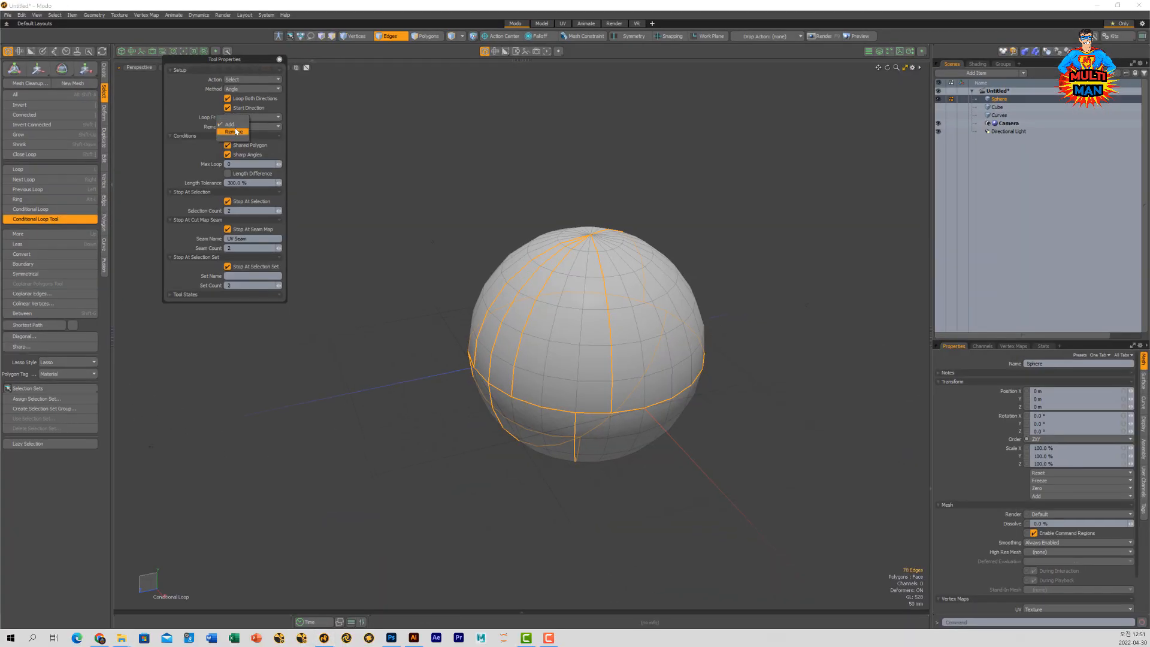
pyautogui.click(237, 133)
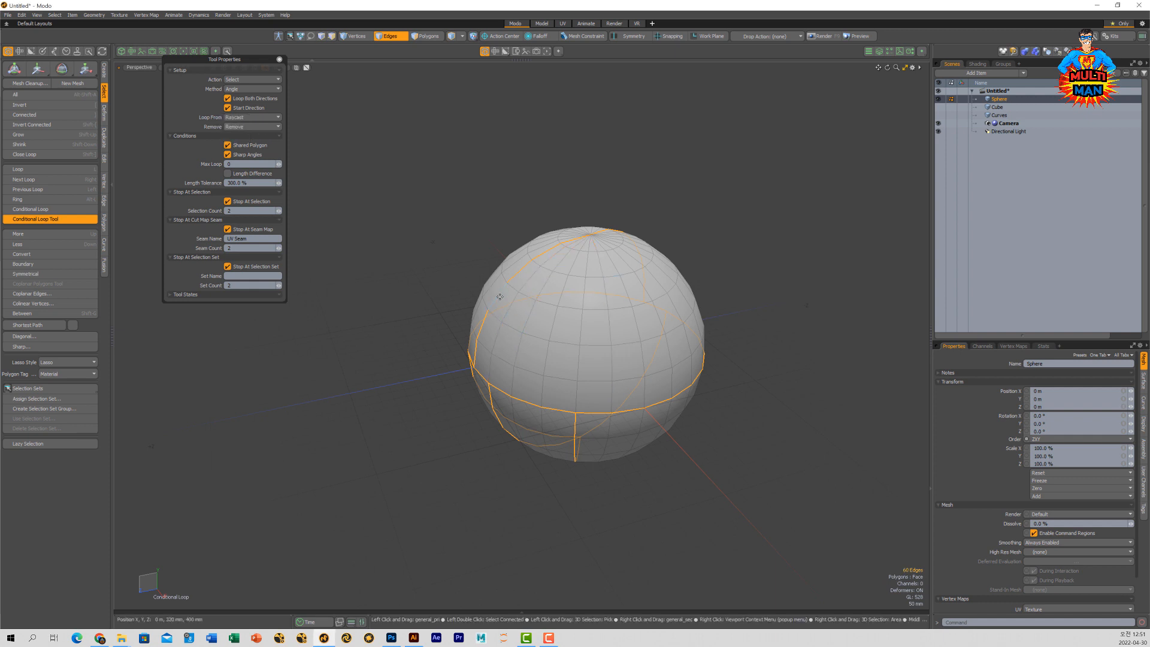
pyautogui.keyDown('alt'); pyautogui.moveTo(572, 355); pyautogui.dragTo(513, 404); pyautogui.keyUp('alt')
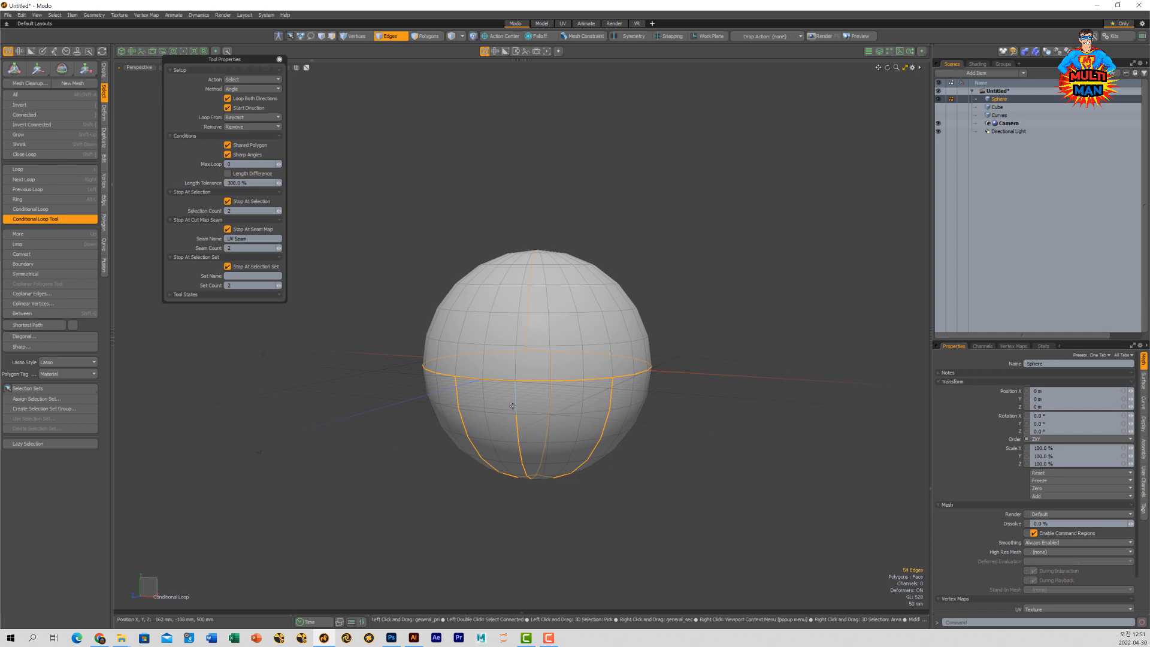
pyautogui.keyDown('alt'); pyautogui.moveTo(640, 426); pyautogui.dragTo(604, 413); pyautogui.keyUp('alt')
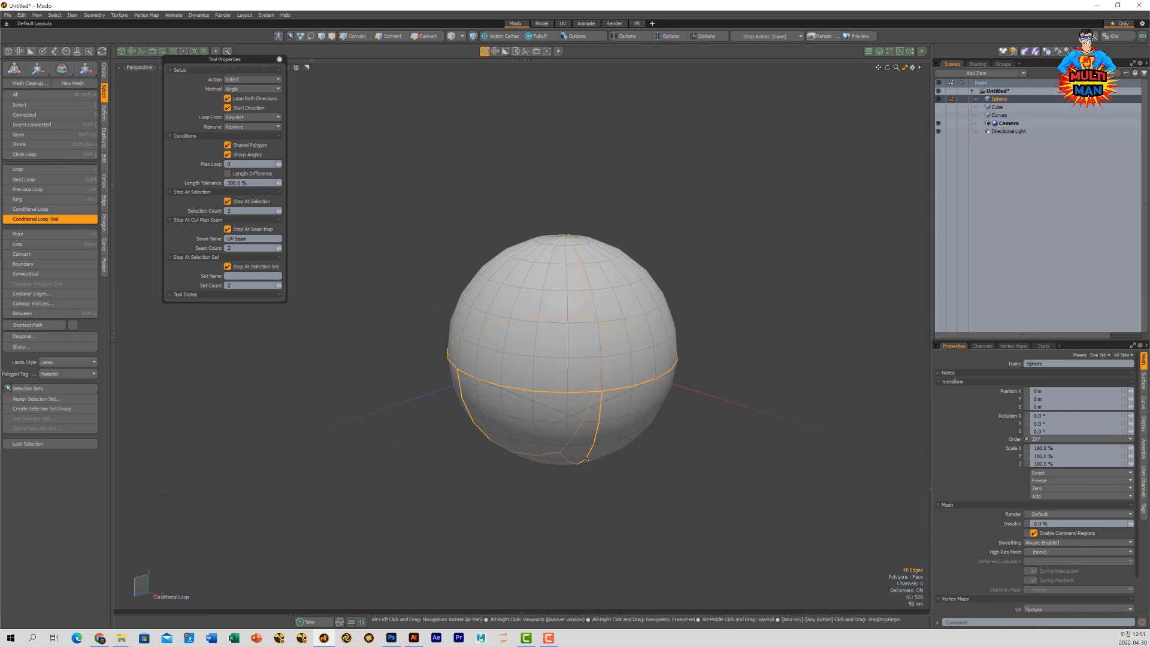
# - Switch to the browser, read about the Bridge Tool MeshOp and MeshFusion Variable Strip Widths features, and return to Modo
pyautogui.click(100, 639)
pyautogui.scroll(-3, 640, 349)
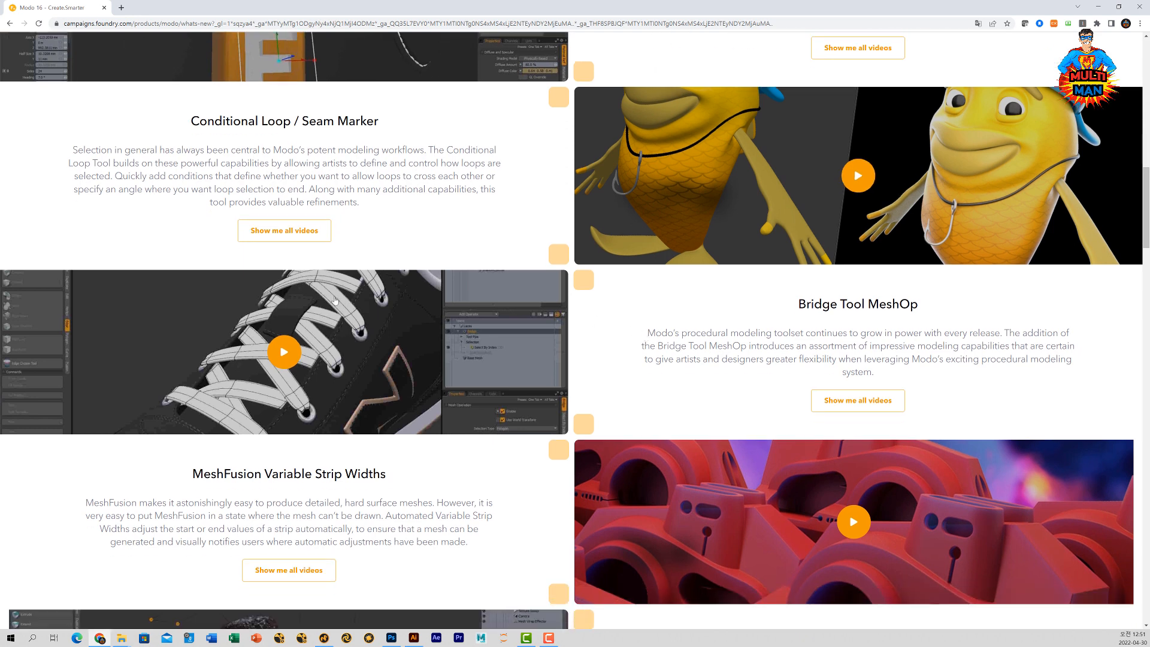
pyautogui.scroll(-1, 536, 334)
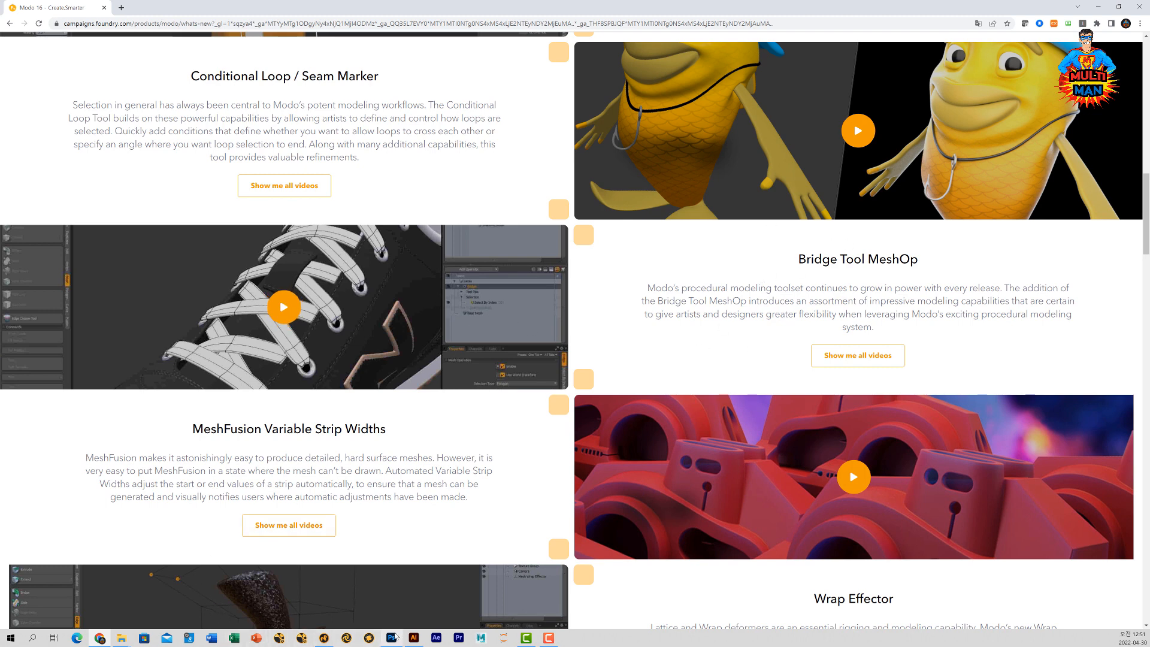
pyautogui.click(324, 638)
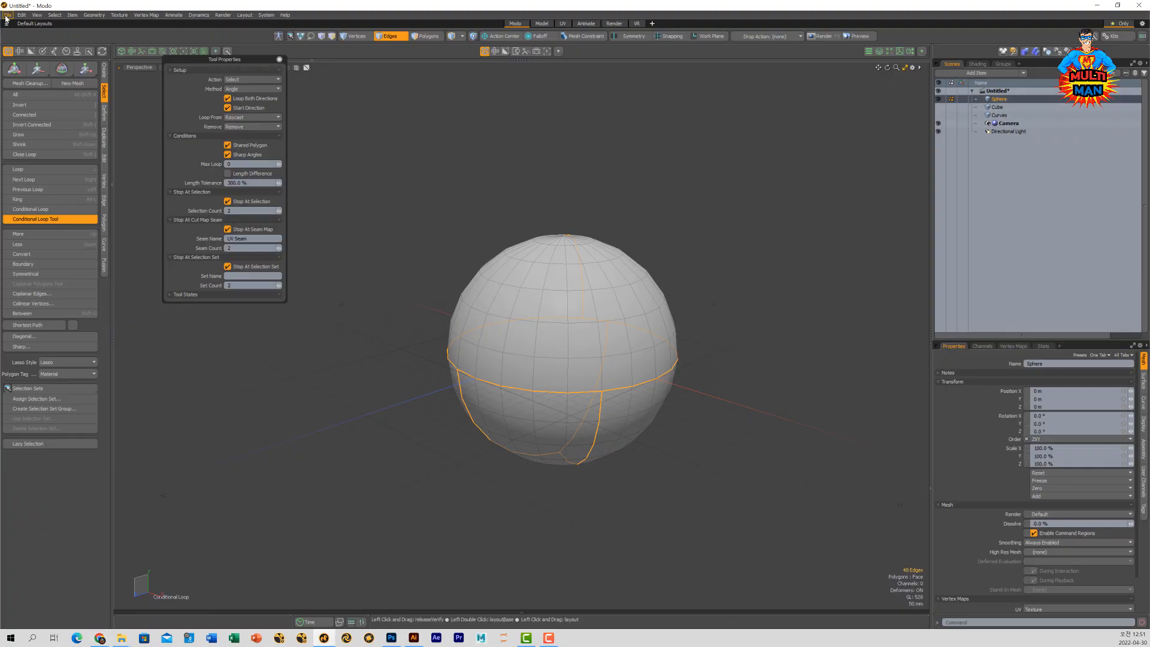
# - Create a new scene and import the M_Shape file from the documents folder into it
pyautogui.click(7, 15)
pyautogui.click(28, 42)
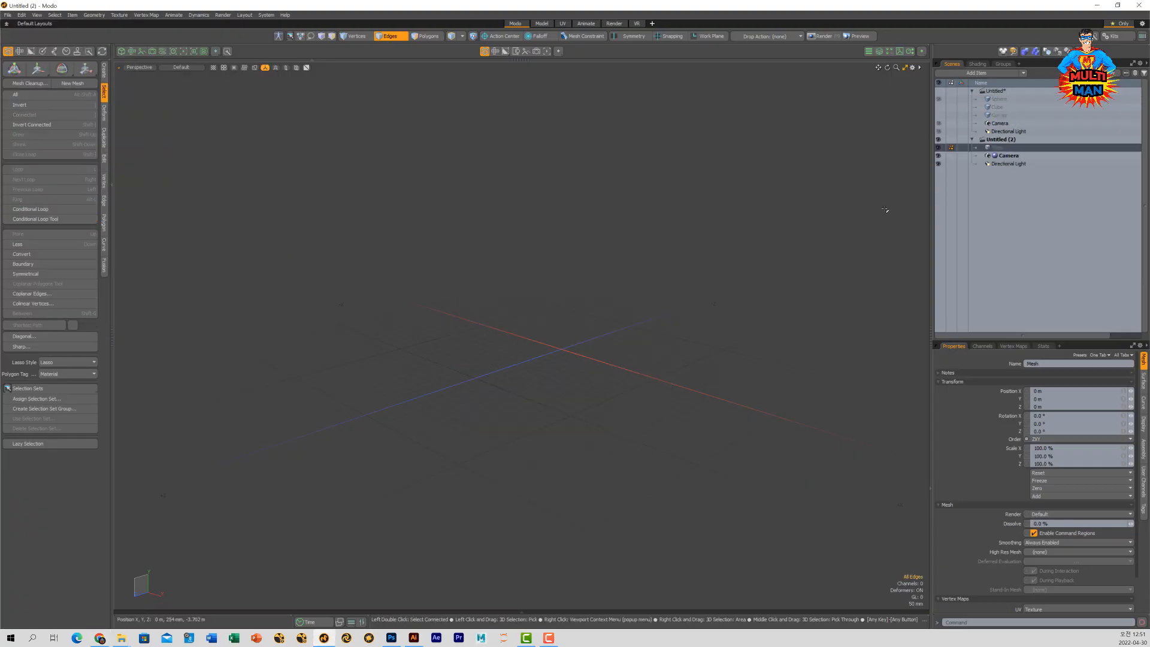
pyautogui.keyDown('alt'); pyautogui.moveTo(663, 264); pyautogui.dragTo(628, 342); pyautogui.keyUp('alt')
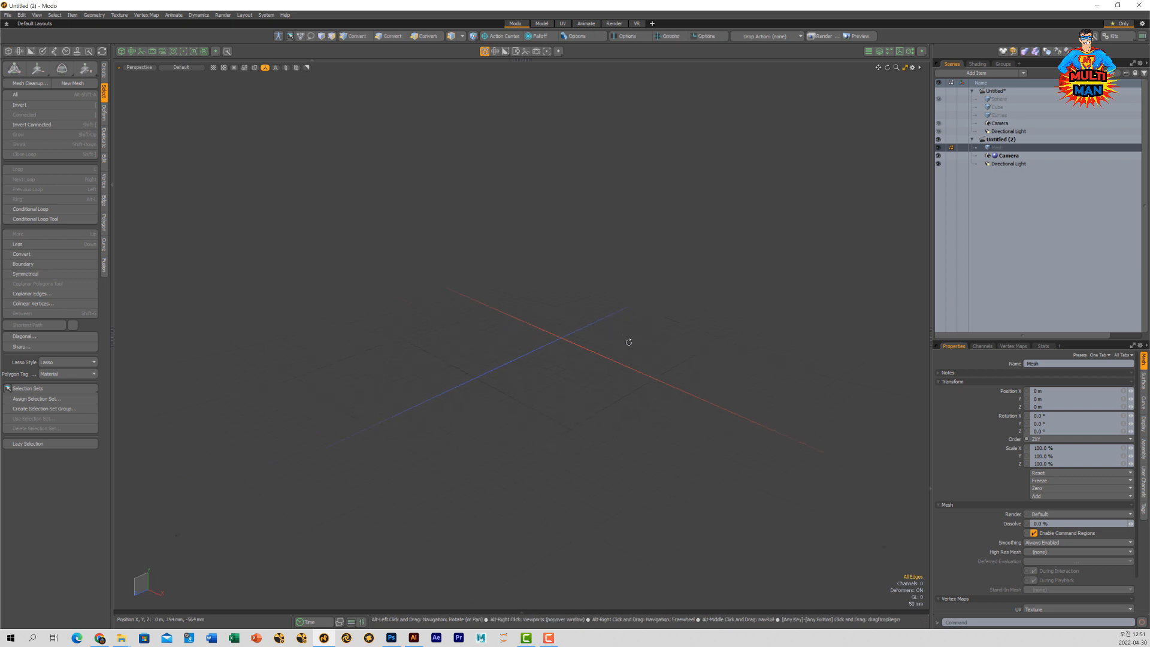
pyautogui.click(8, 15)
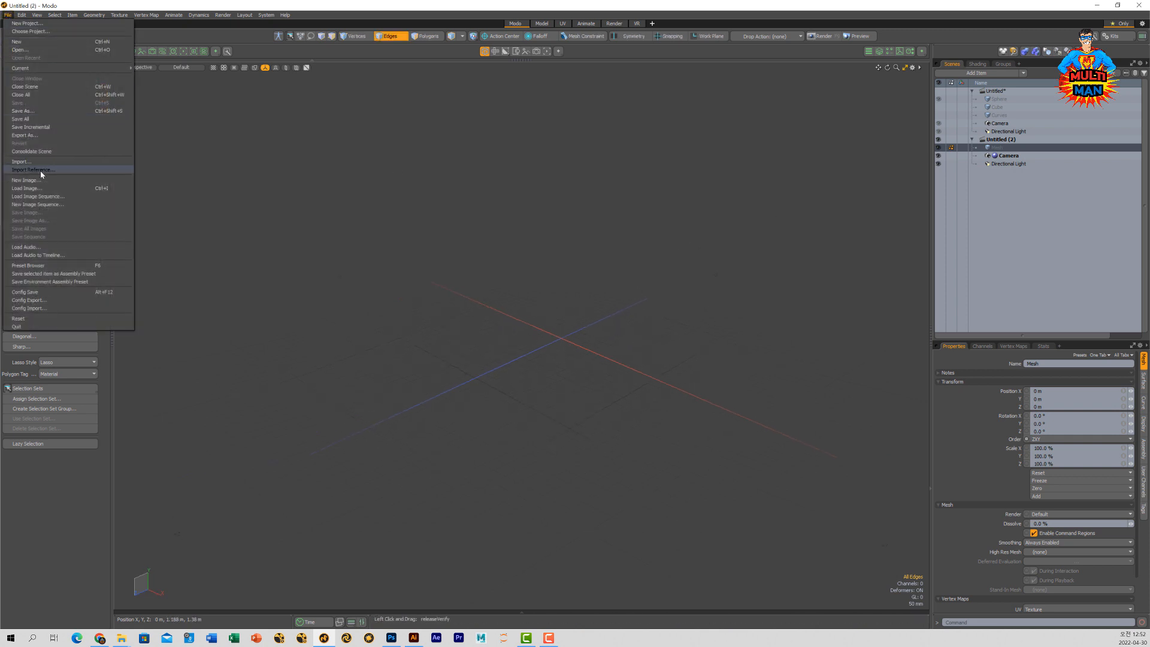
pyautogui.click(537, 250)
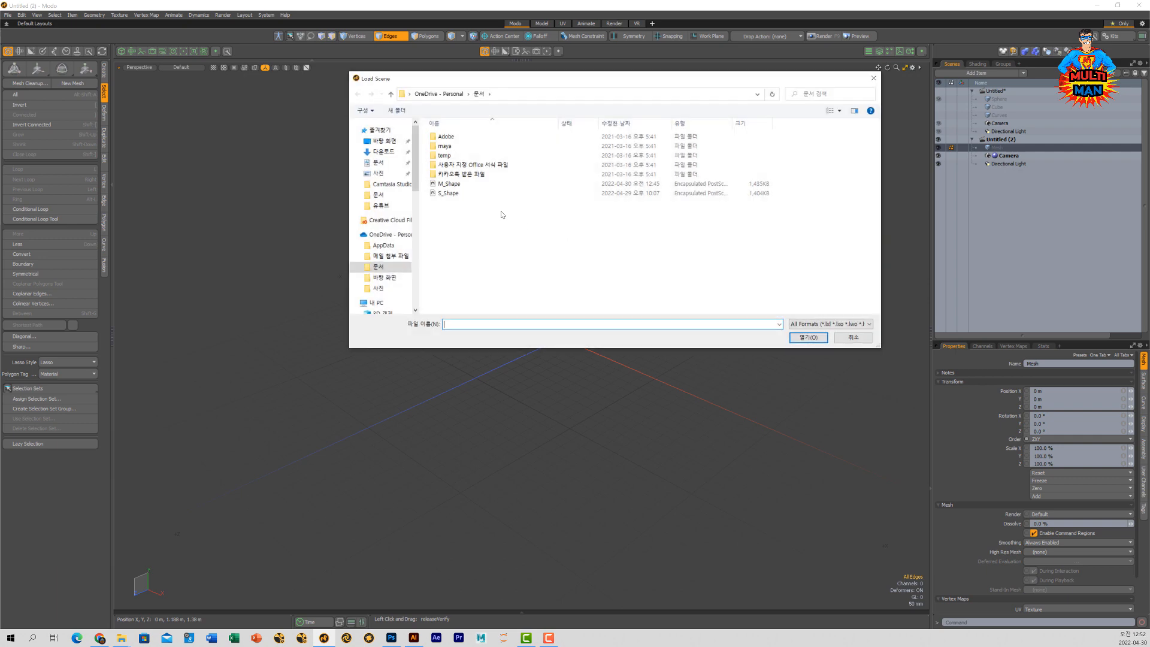
pyautogui.click(450, 184)
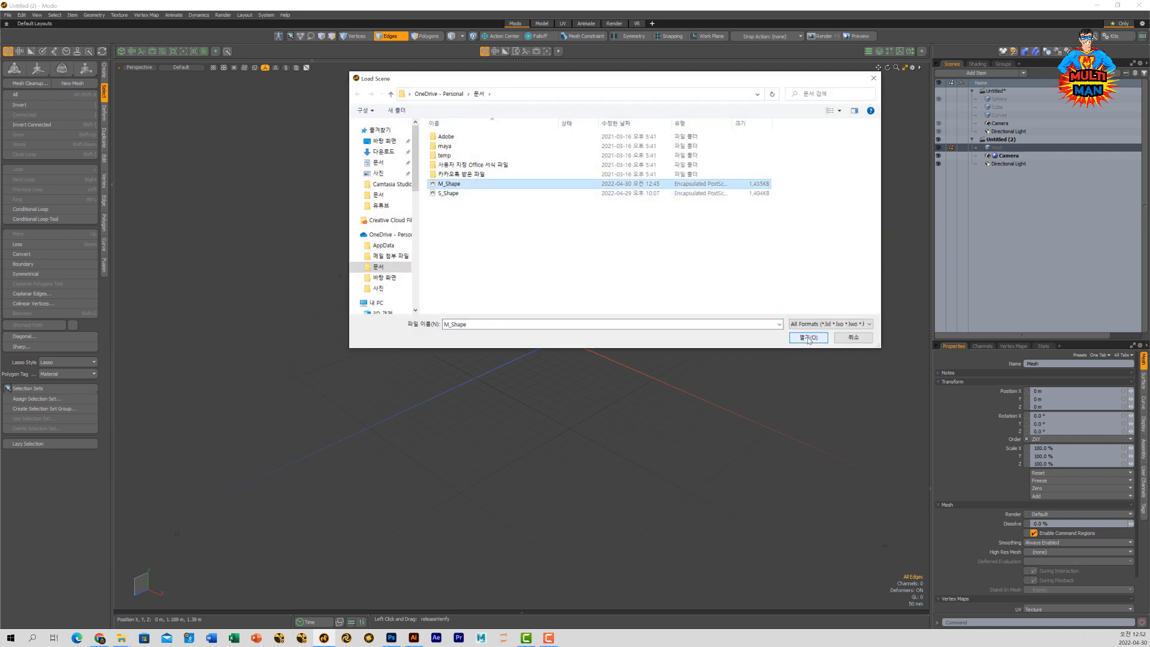
pyautogui.click(808, 338)
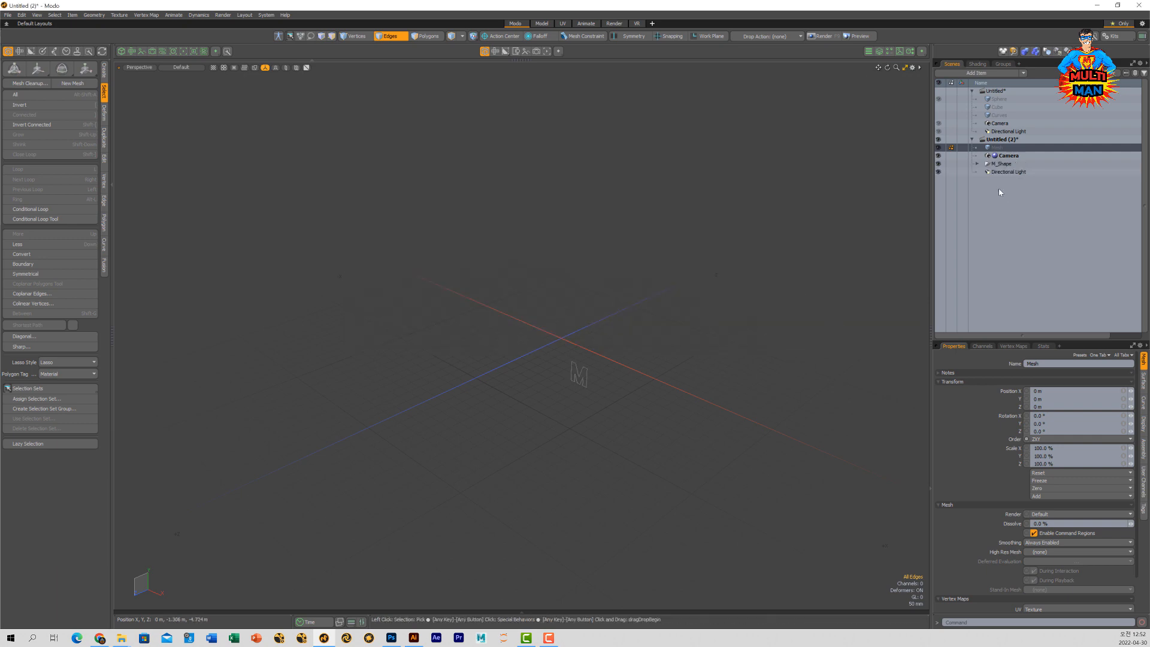
# - Move the Curves item out of the M_Shape group to the scene's top level and delete the empty M_Shape group
pyautogui.click(977, 164)
pyautogui.moveTo(1002, 175); pyautogui.dragTo(1004, 151)
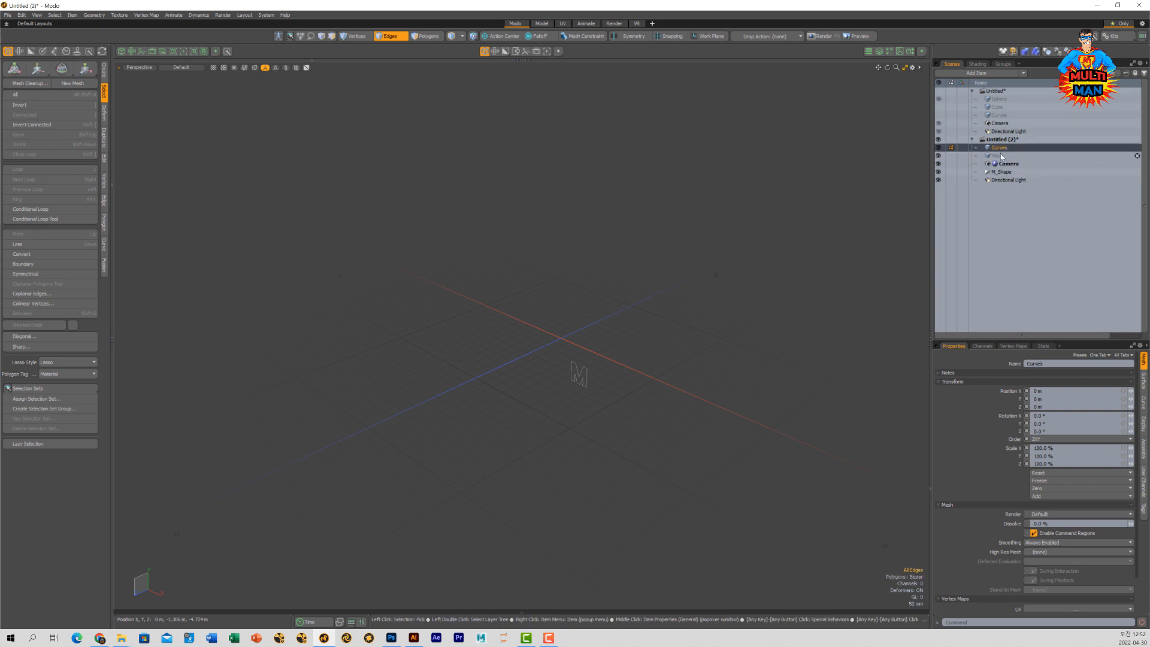
pyautogui.click(1002, 156)
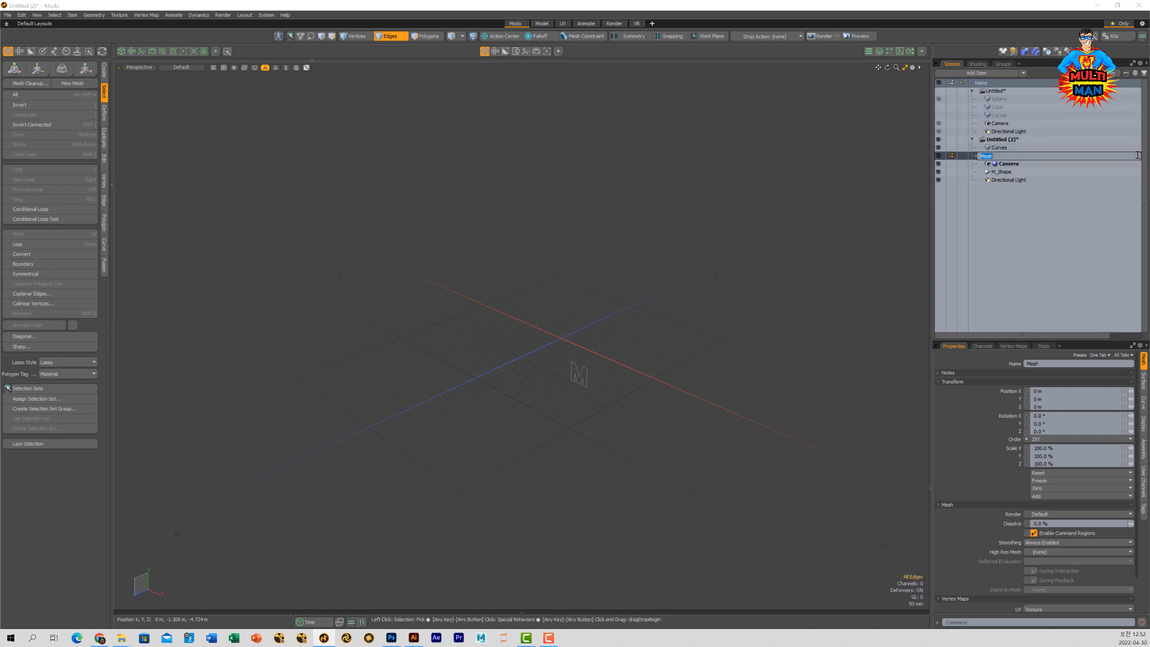
pyautogui.click(1015, 174)
pyautogui.click(1136, 173)
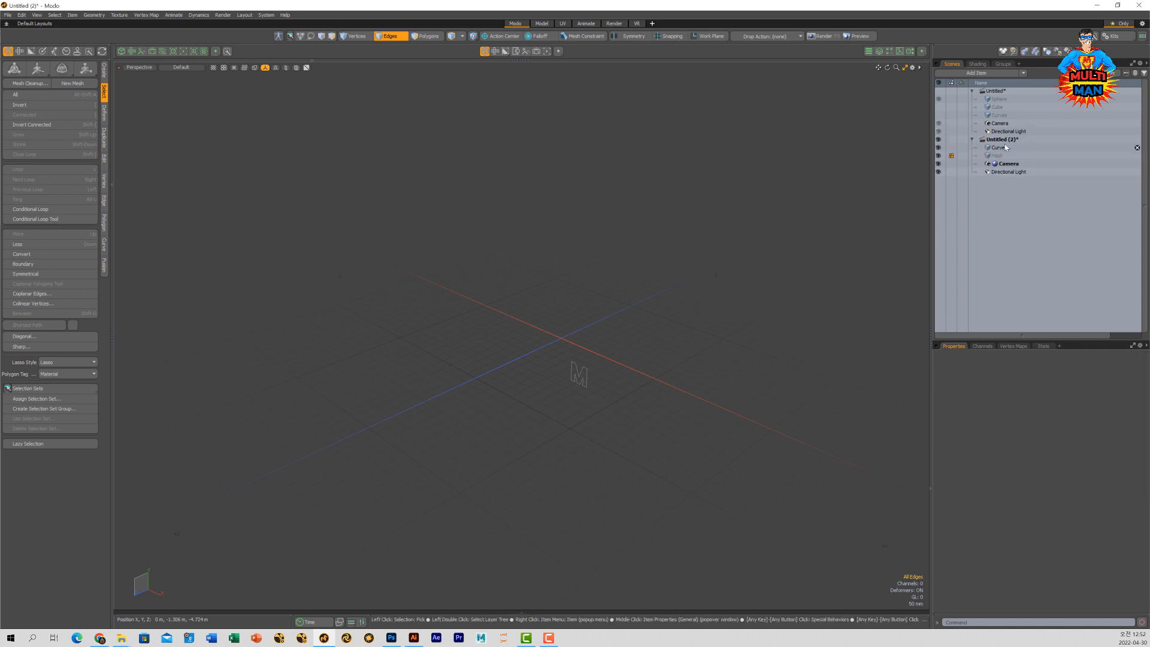
# - Select the M-shaped Curves item in item mode and set its center to the center of its bounding box
pyautogui.click(999, 147)
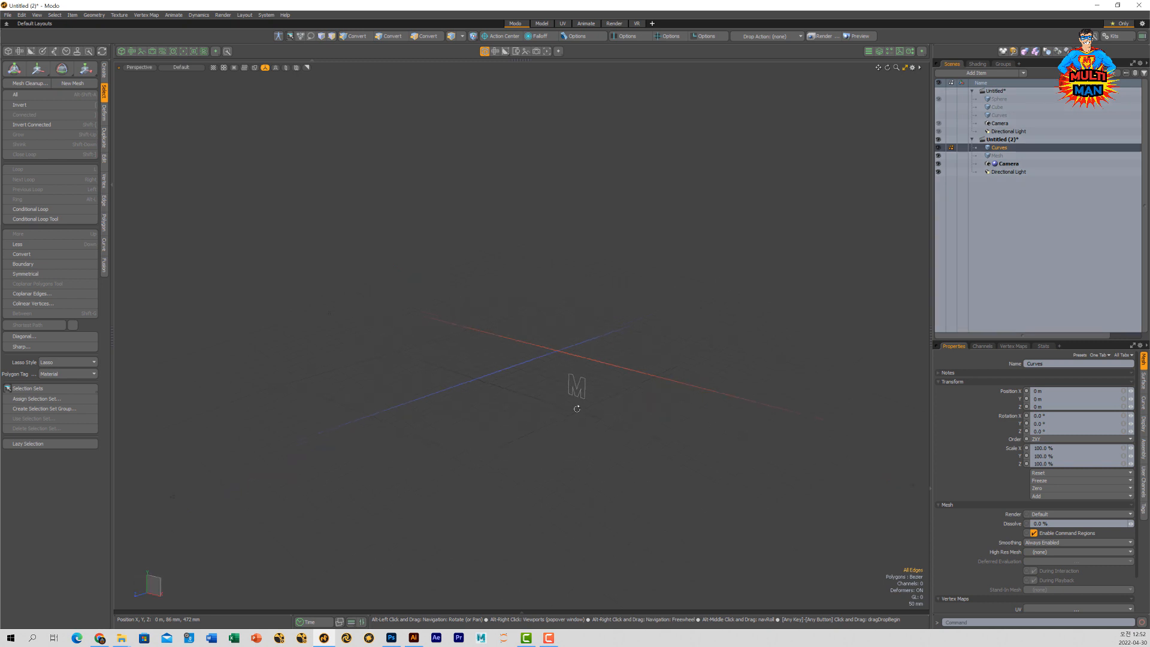
pyautogui.click(18, 17)
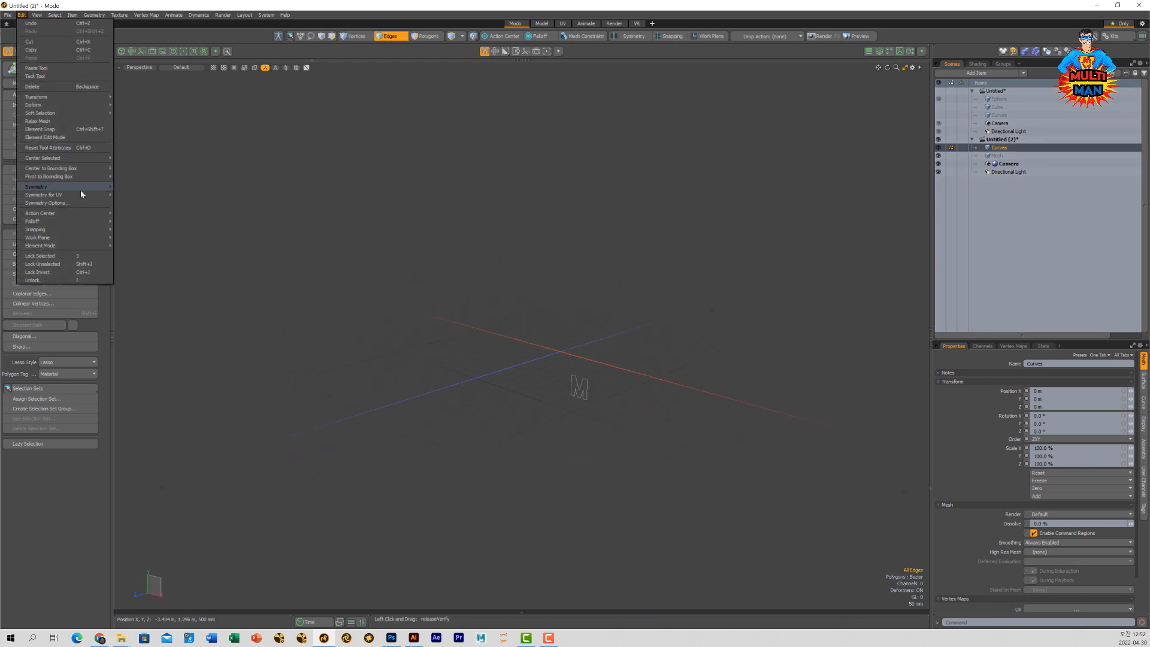
pyautogui.moveTo(108, 172)
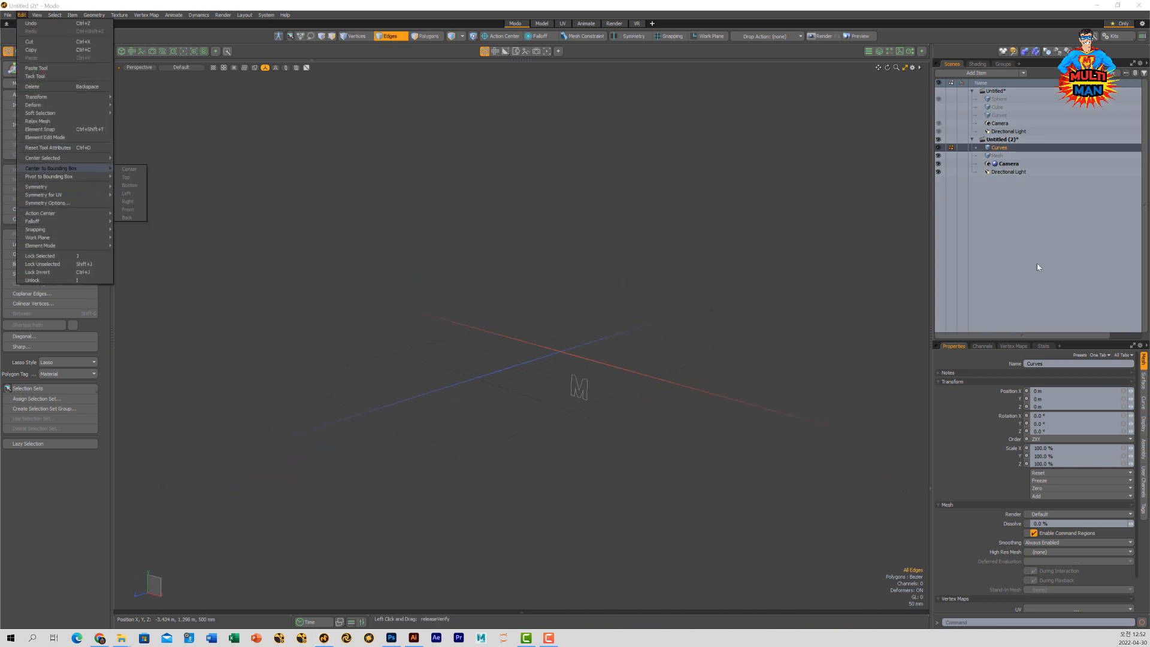
pyautogui.click(612, 260)
pyautogui.press('5')
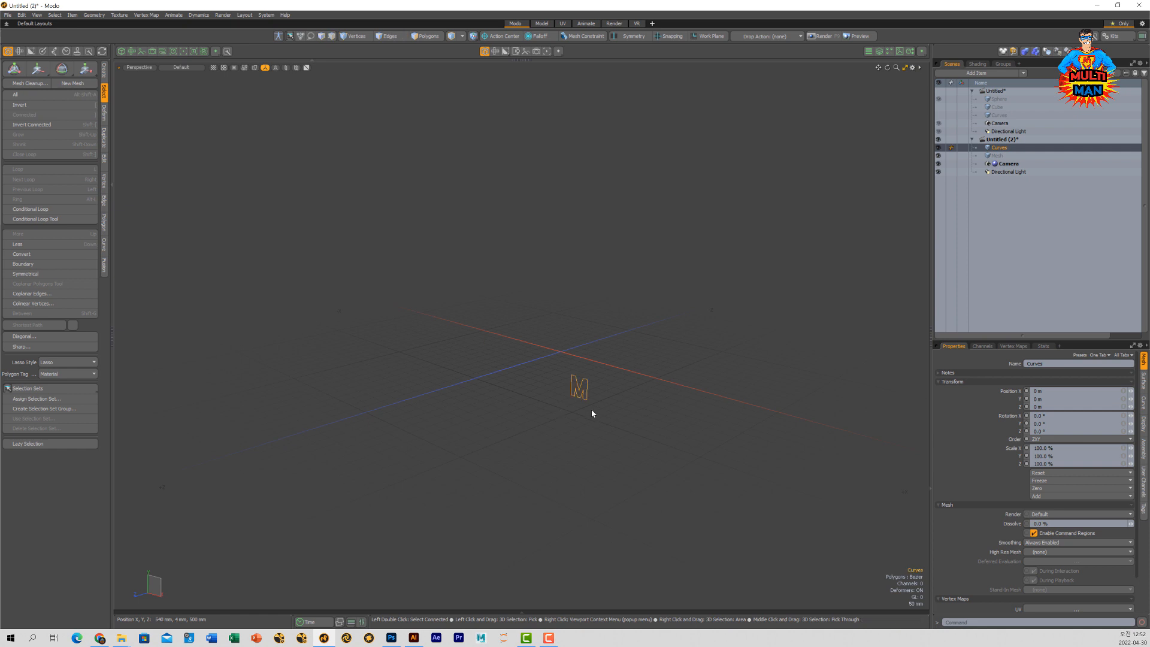
pyautogui.press('w')
pyautogui.click(21, 15)
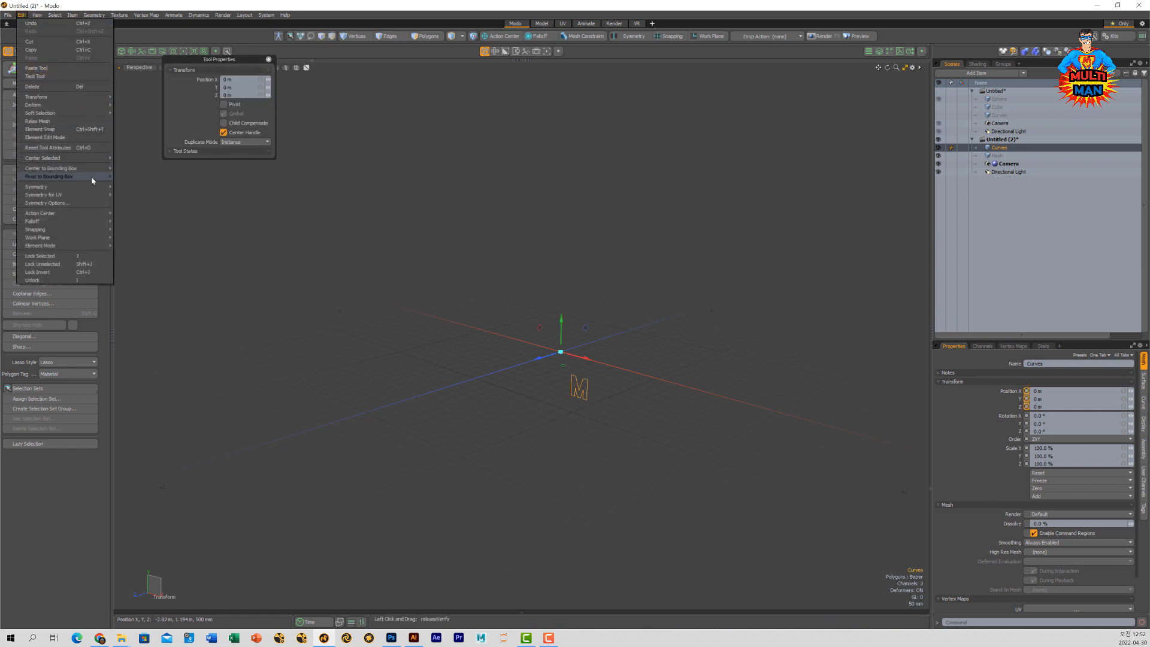
pyautogui.moveTo(85, 176)
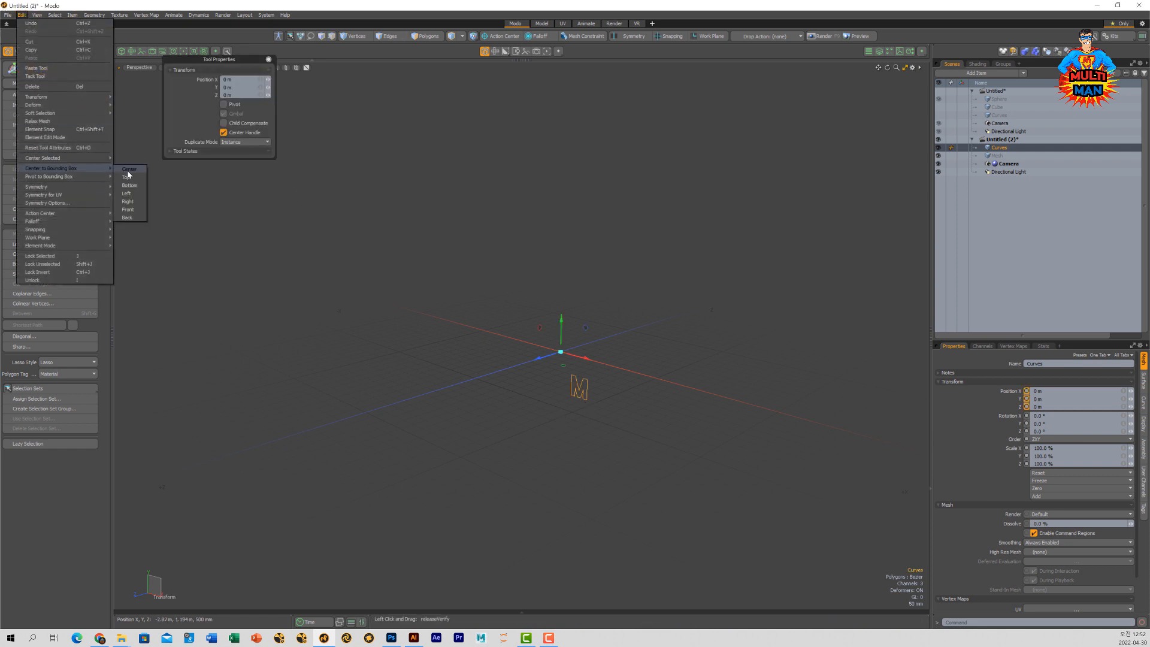
pyautogui.click(129, 170)
# - Scale the M curve uniformly to 409% and set the action center to Origin
pyautogui.press('r')
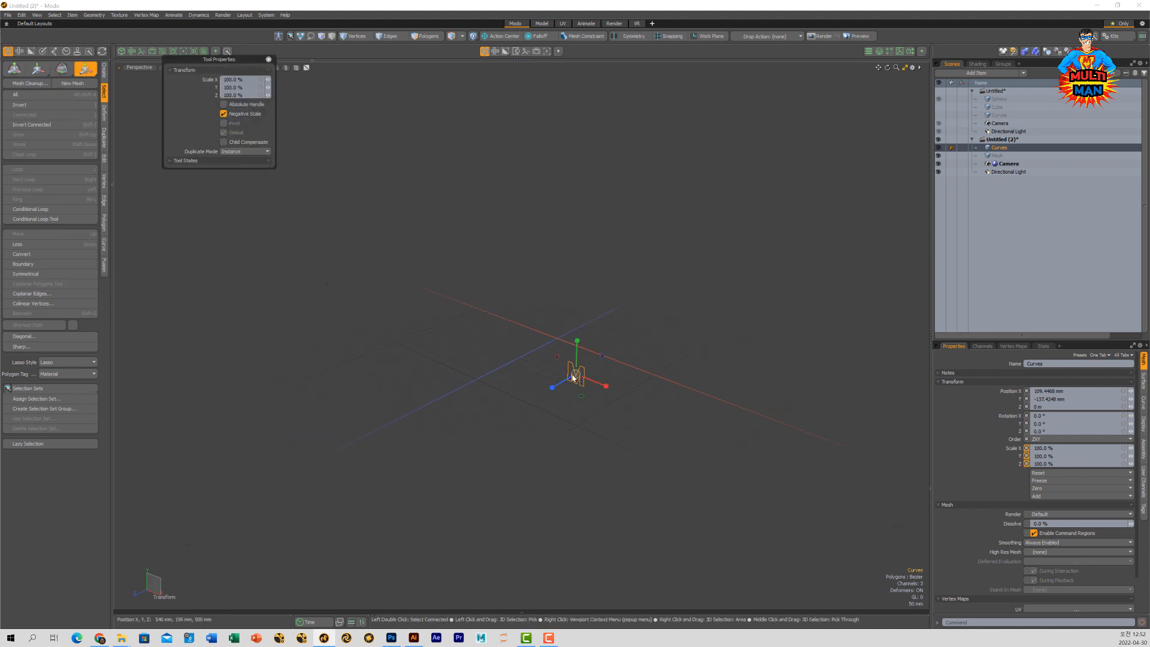
pyautogui.moveTo(575, 376)
pyautogui.mouseDown()
pyautogui.moveTo(619, 375)
pyautogui.moveTo(591, 374)
pyautogui.mouseUp()
pyautogui.hotkey('alt', 'o')
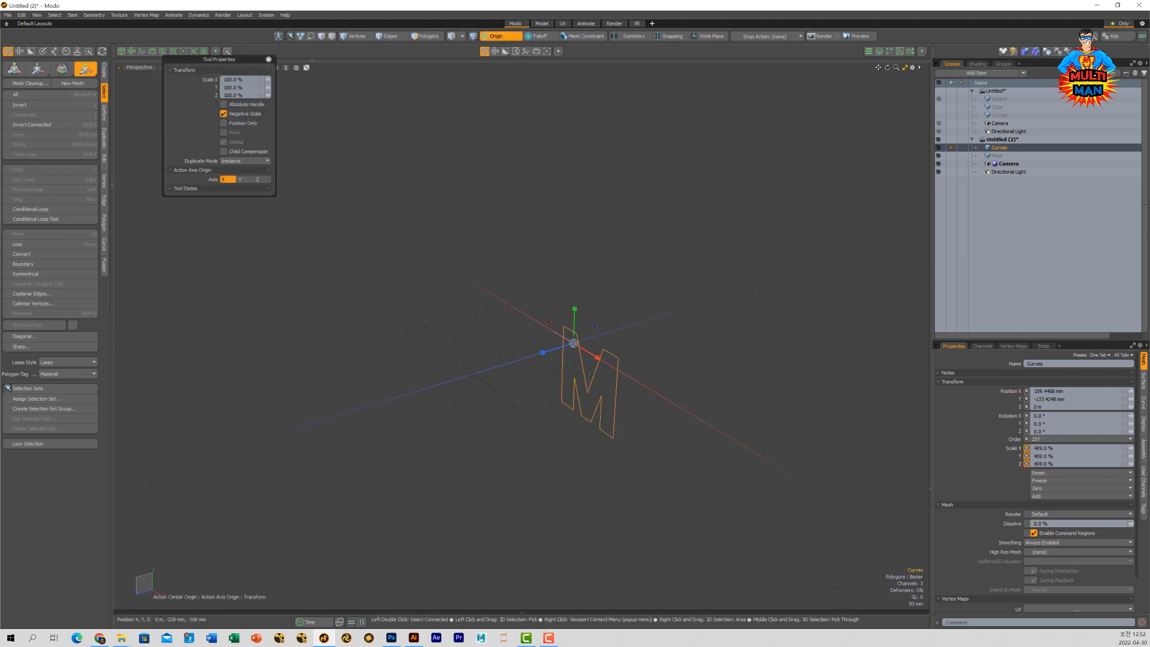
# - Move the M curve to Y 92.5752 mm and Z 262 mm, and place a duplicate of it offset by -252 mm along Z
pyautogui.press('w')
pyautogui.moveTo(575, 328); pyautogui.dragTo(508, 311)
pyautogui.hotkey('ctrl', 'd')
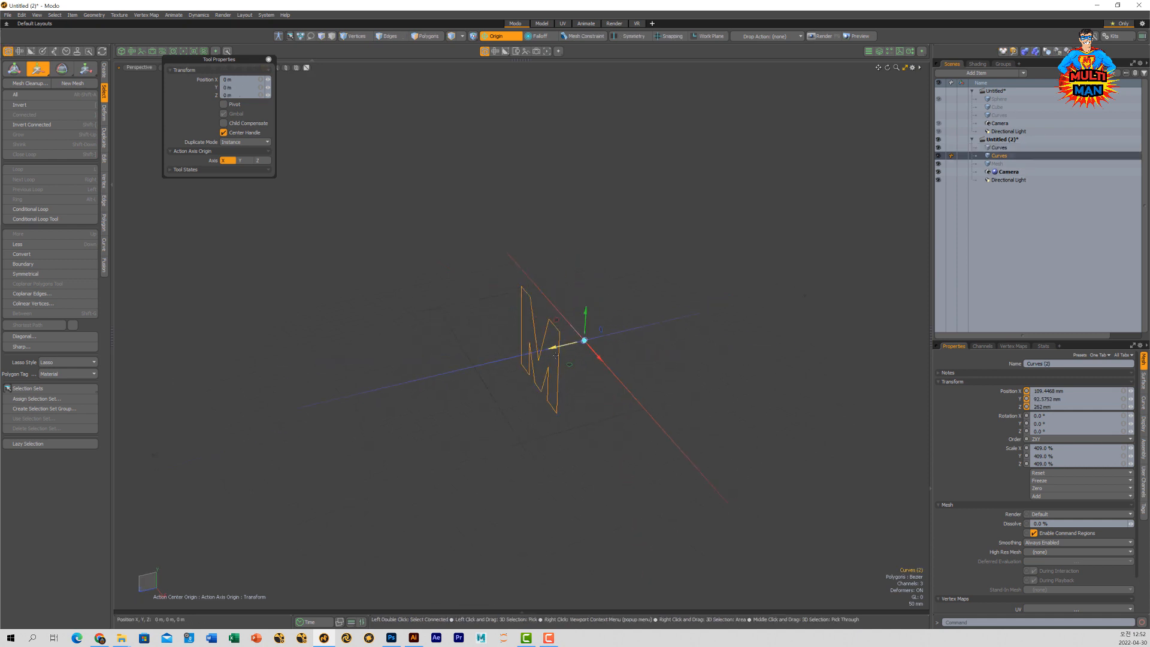
pyautogui.moveTo(556, 351); pyautogui.dragTo(631, 437)
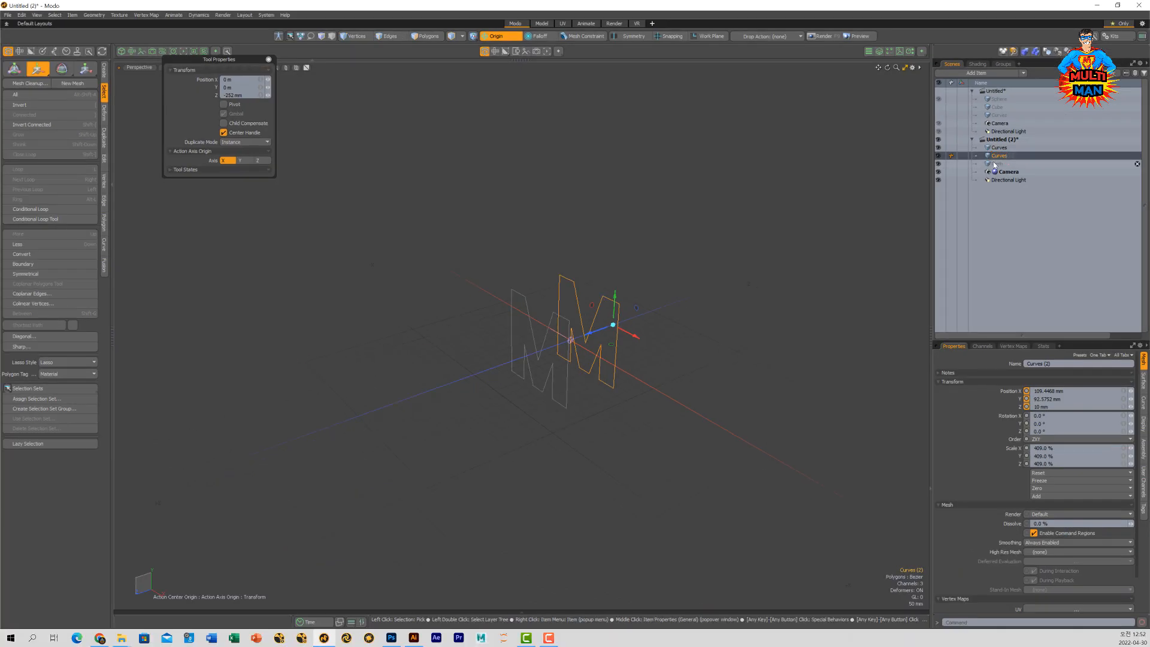
# - Add a Merge Meshes operation to the empty Mesh item's operator stack
pyautogui.click(844, 327)
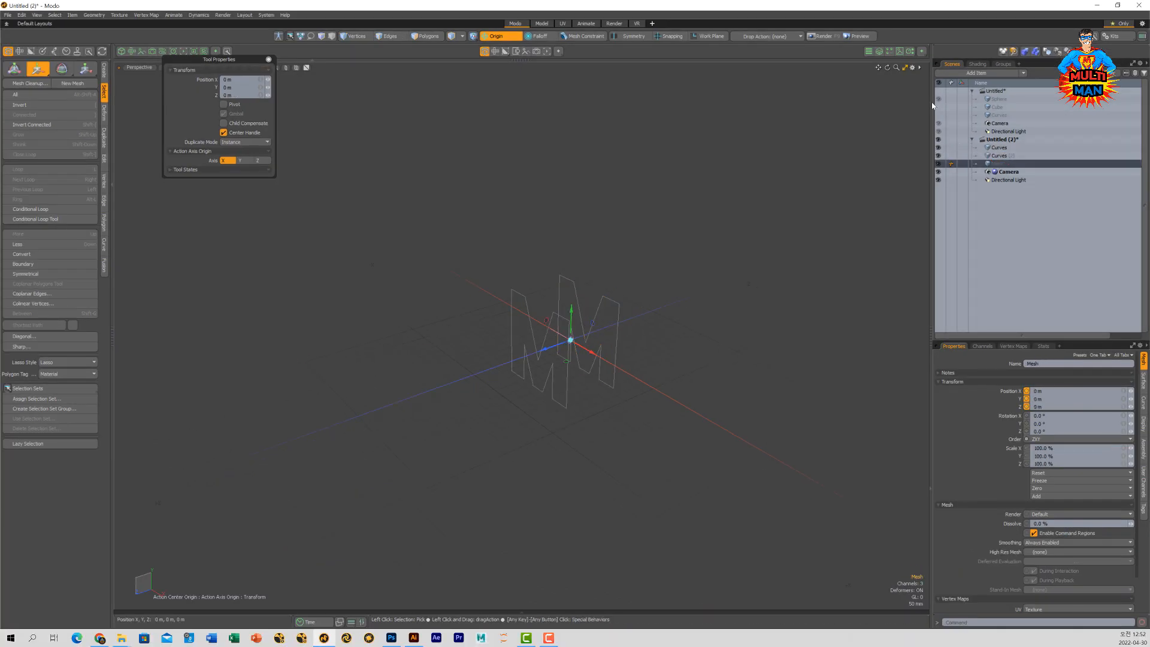
pyautogui.click(889, 52)
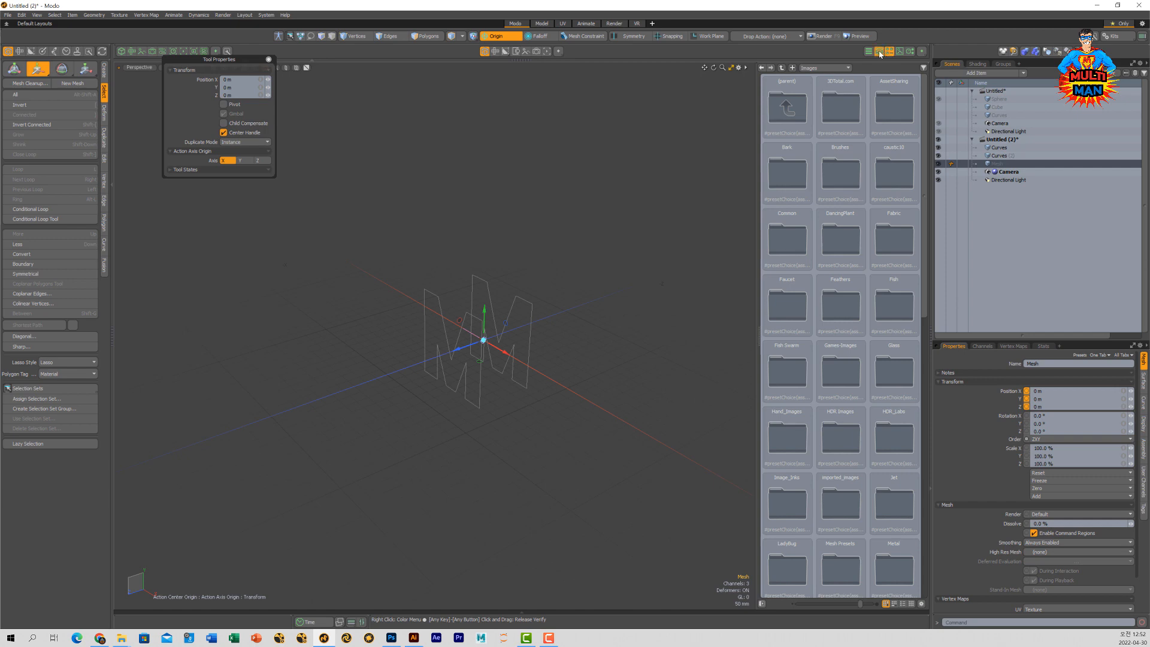
pyautogui.click(878, 53)
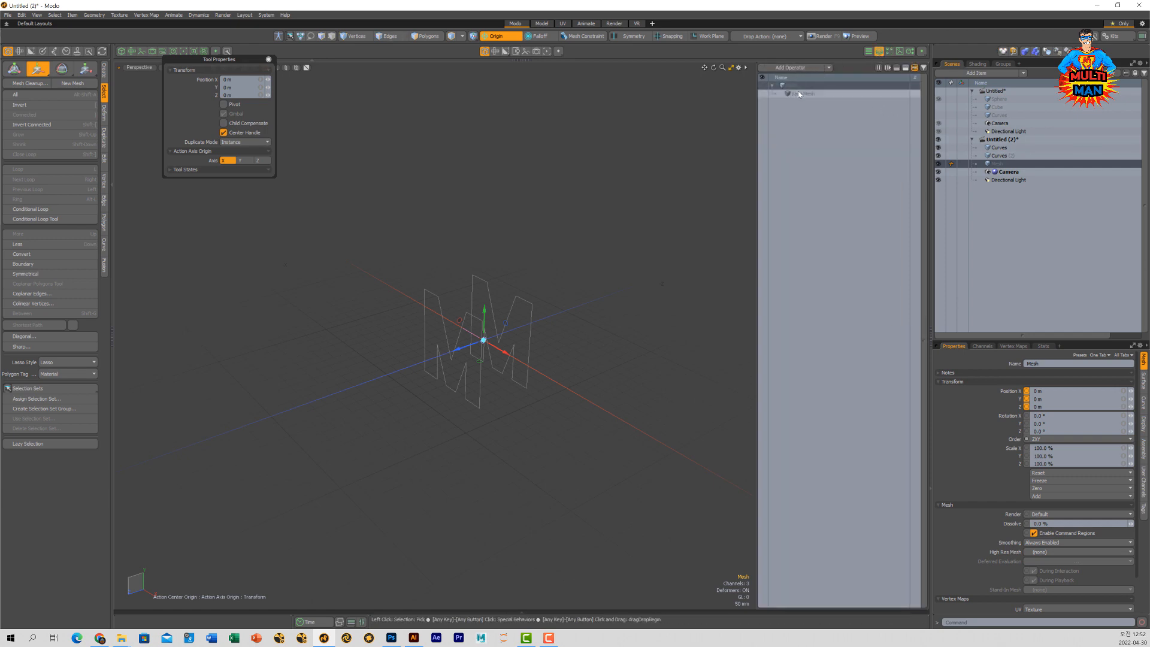
pyautogui.click(808, 69)
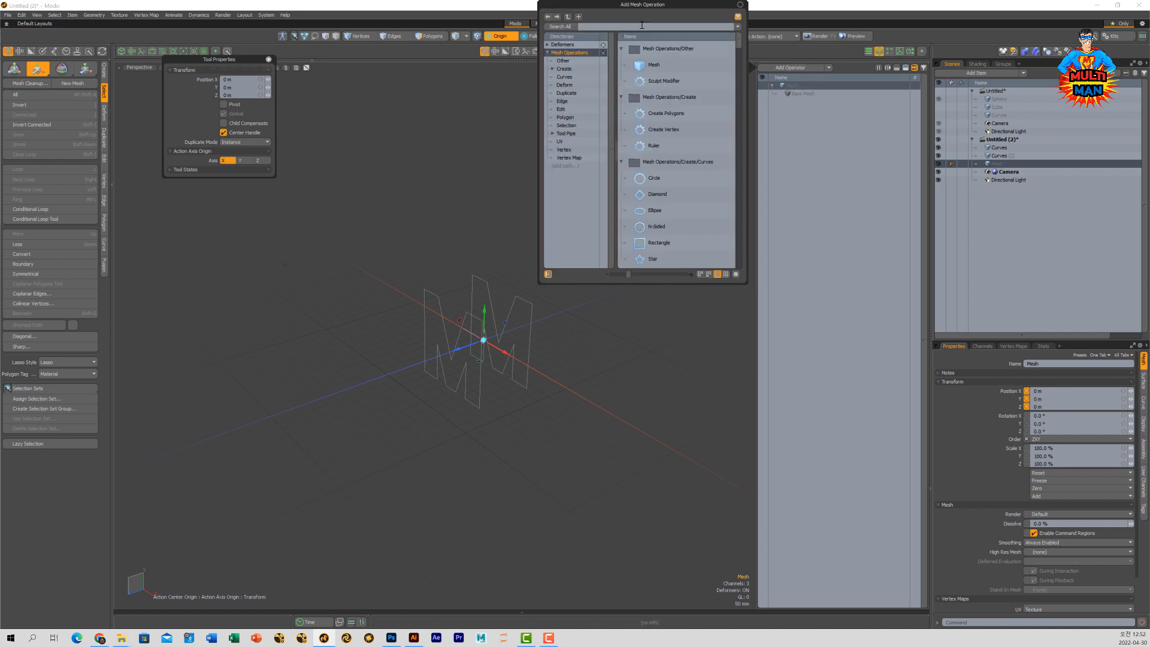
pyautogui.write('mer')
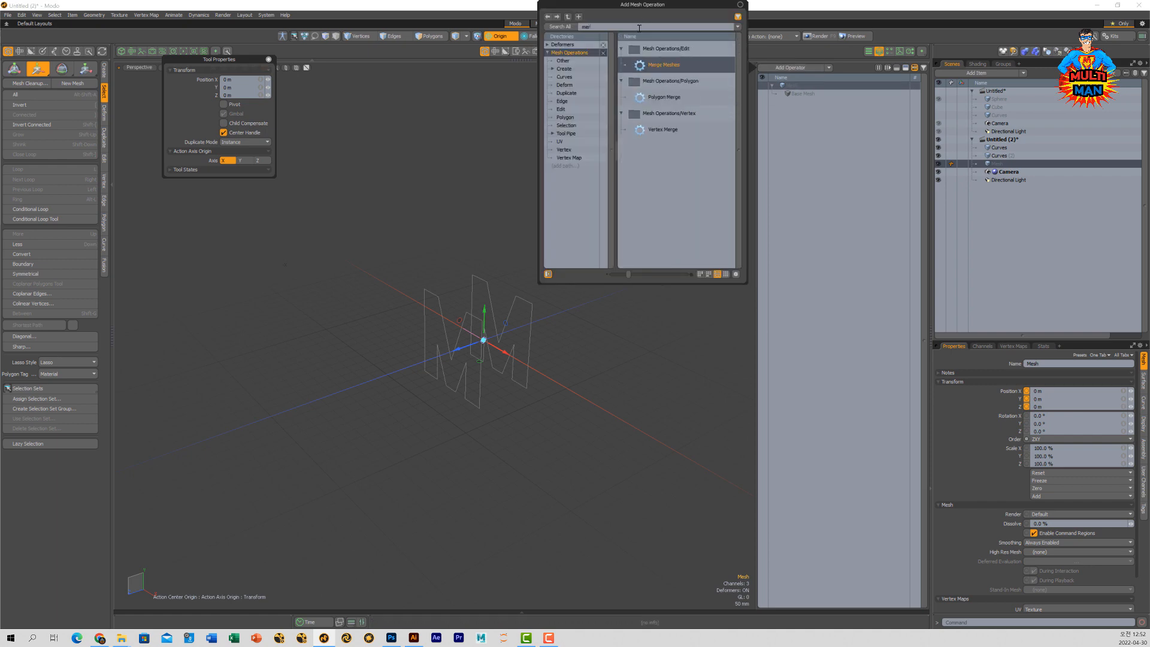
pyautogui.write('ge')
pyautogui.doubleClick(665, 64)
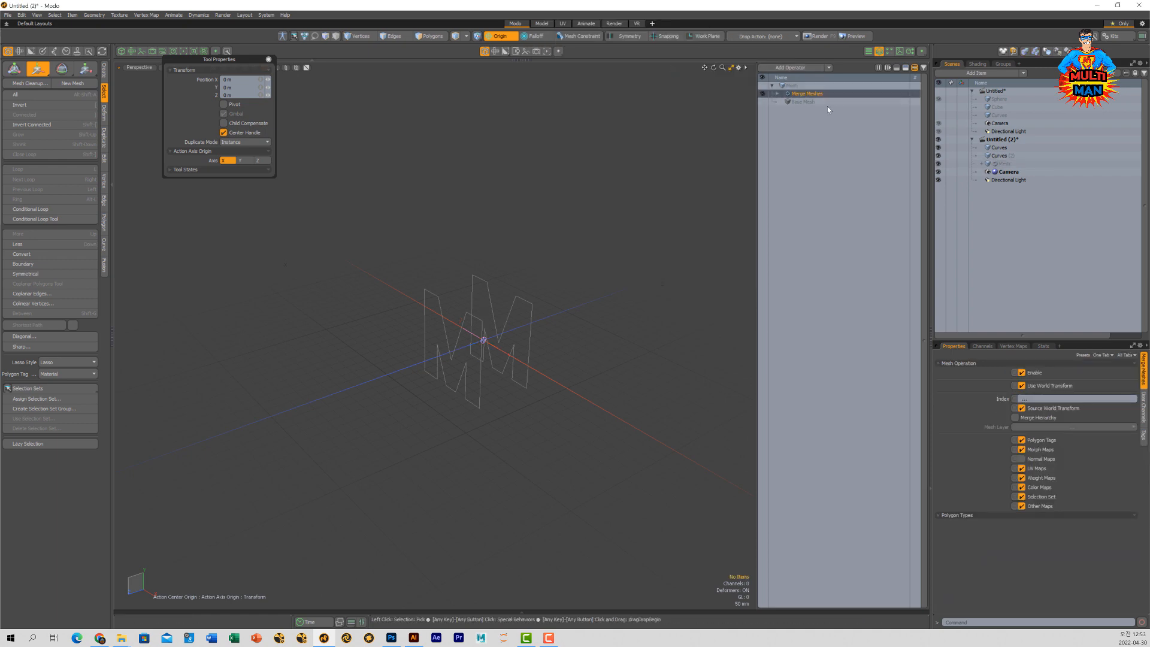
# - Add Curves and Curves (2) as sources of the Merge Meshes operation
pyautogui.click(778, 94)
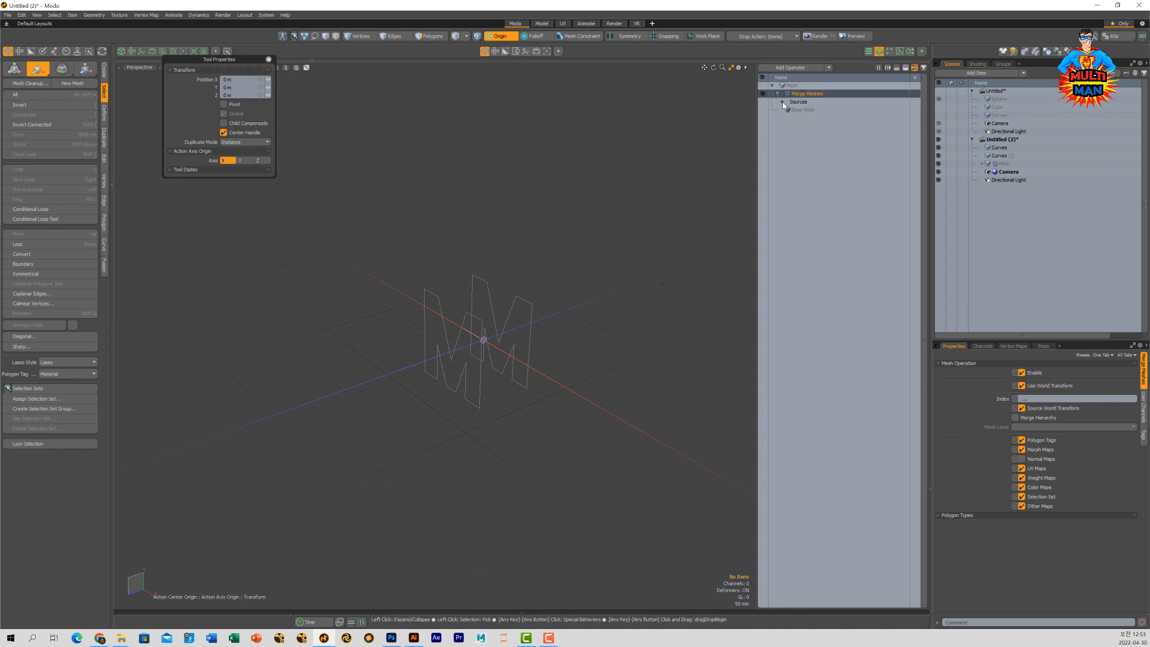
pyautogui.click(810, 110)
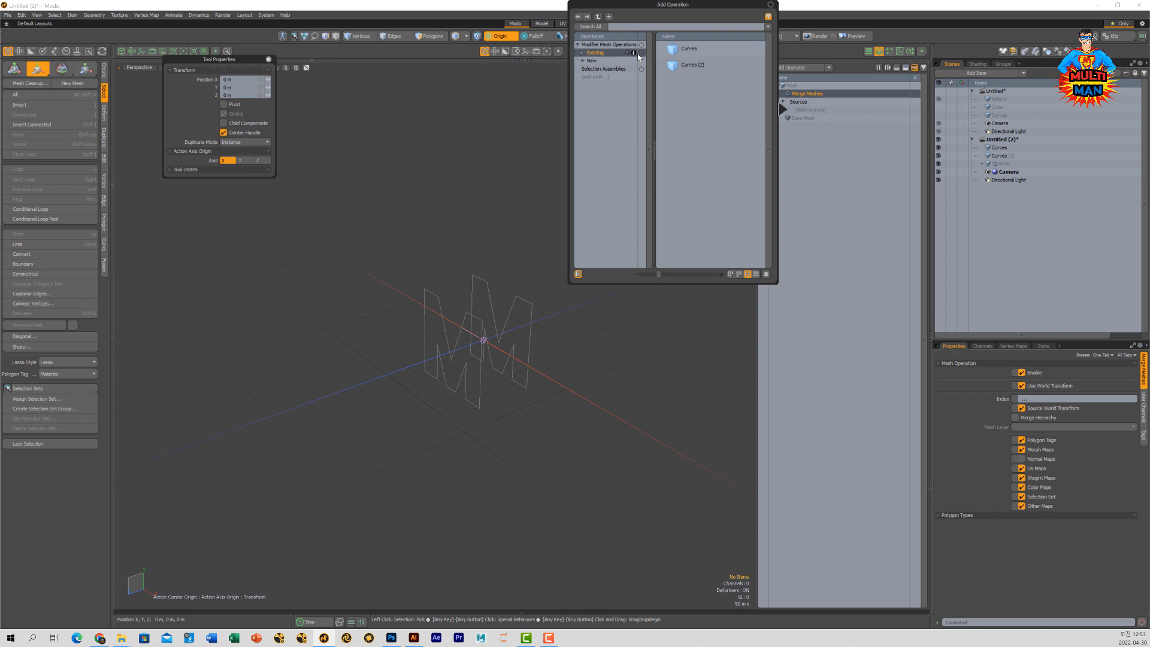
pyautogui.doubleClick(702, 50)
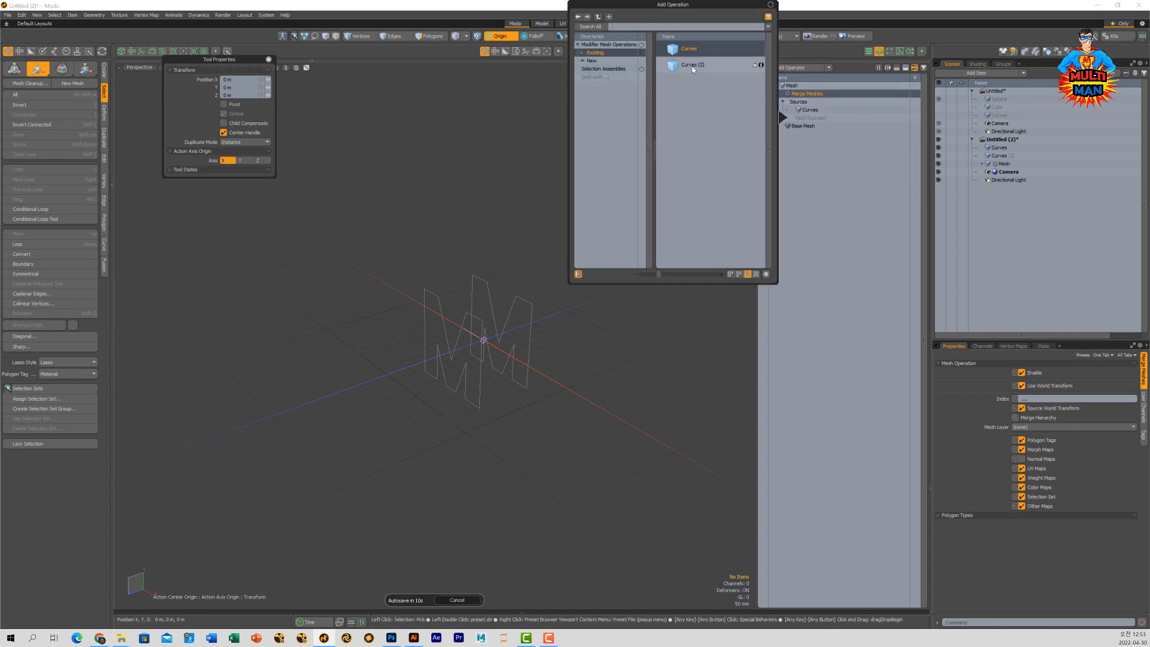
pyautogui.doubleClick(674, 84)
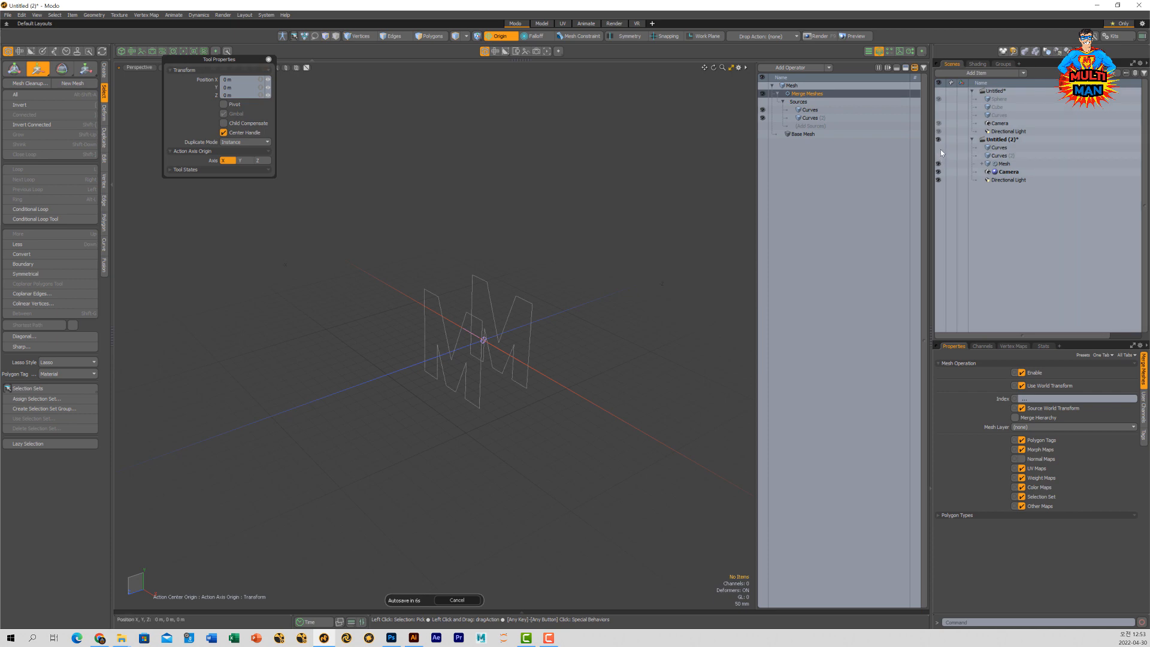
# - Add a Bridge operation above Merge Meshes on the Mesh item and inspect the geometry spanning the two M outlines
pyautogui.click(1005, 164)
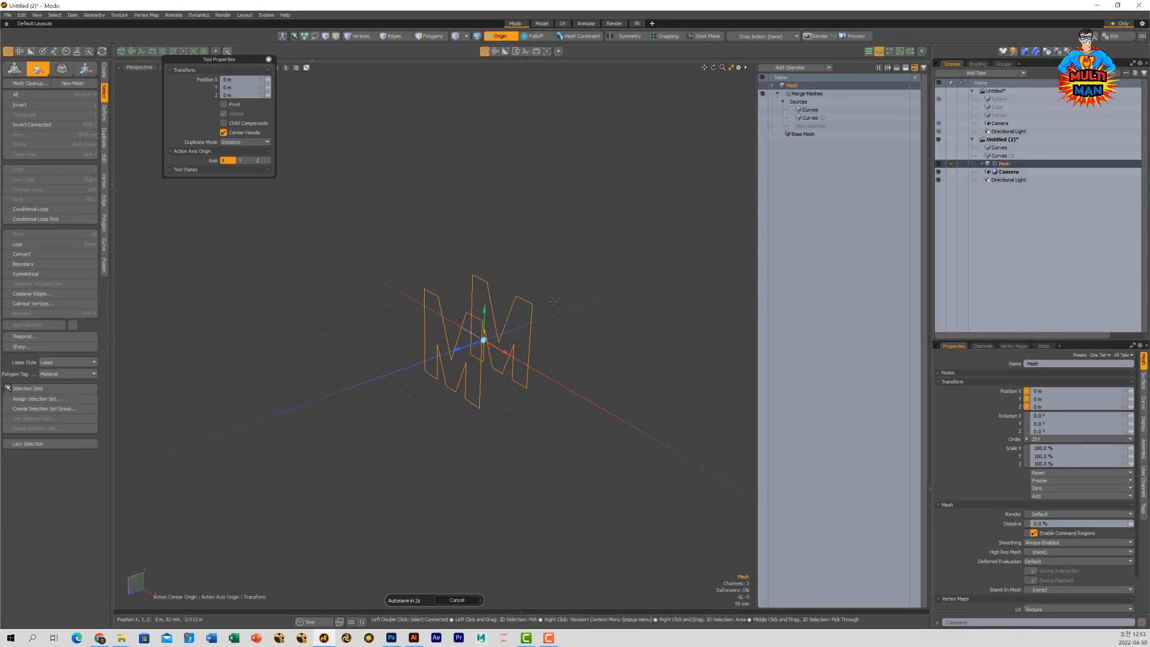
pyautogui.keyDown('alt'); pyautogui.moveTo(551, 359); pyautogui.dragTo(596, 350); pyautogui.keyUp('alt')
pyautogui.scroll(2, 500, 356)
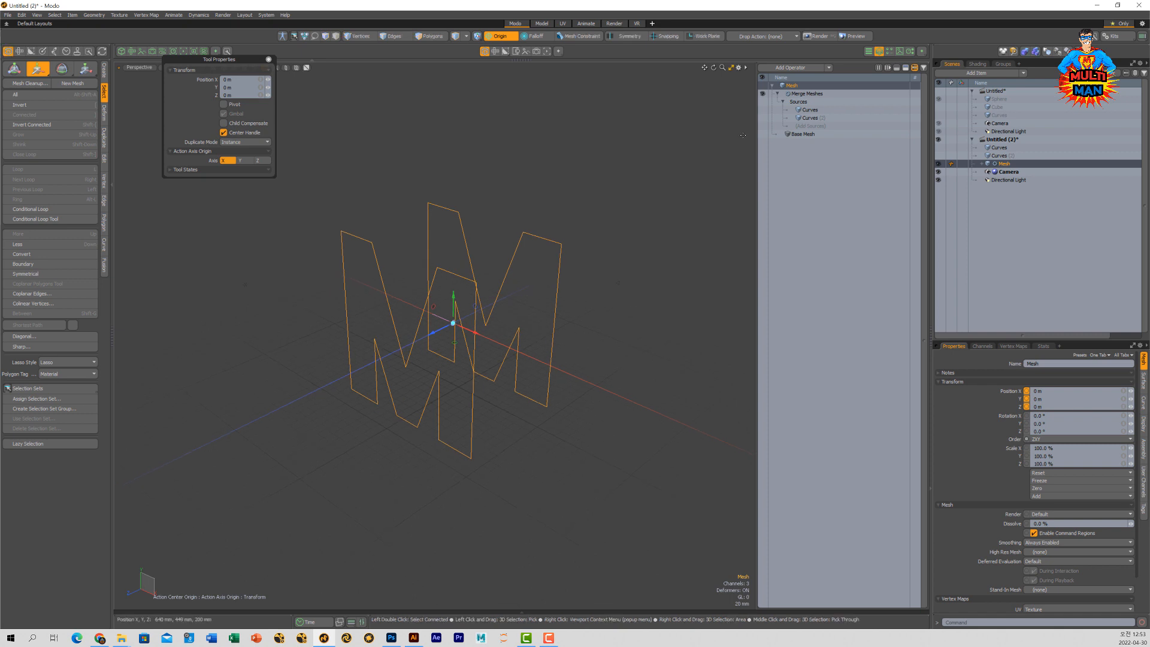
pyautogui.click(789, 68)
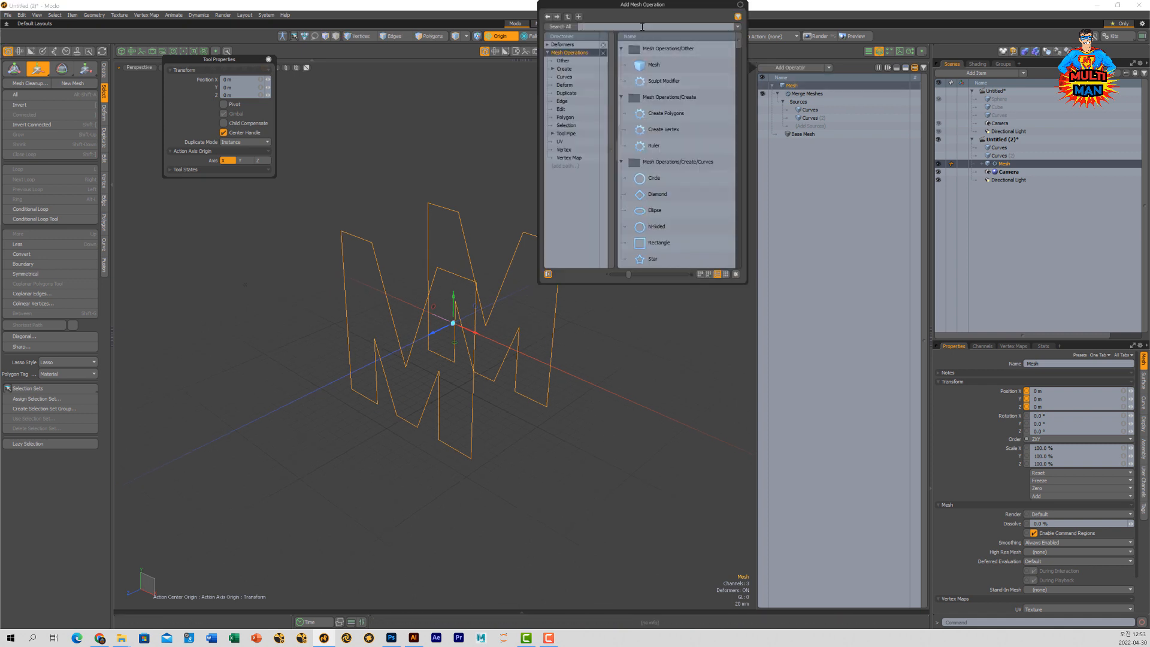
pyautogui.write('brid')
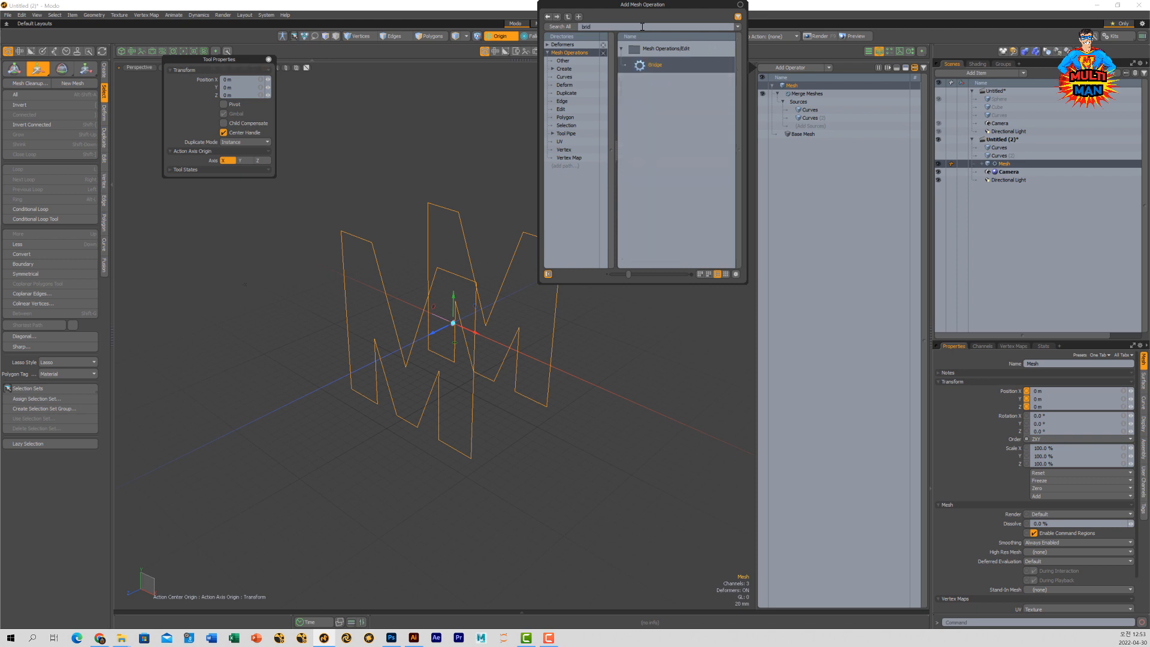
pyautogui.doubleClick(655, 64)
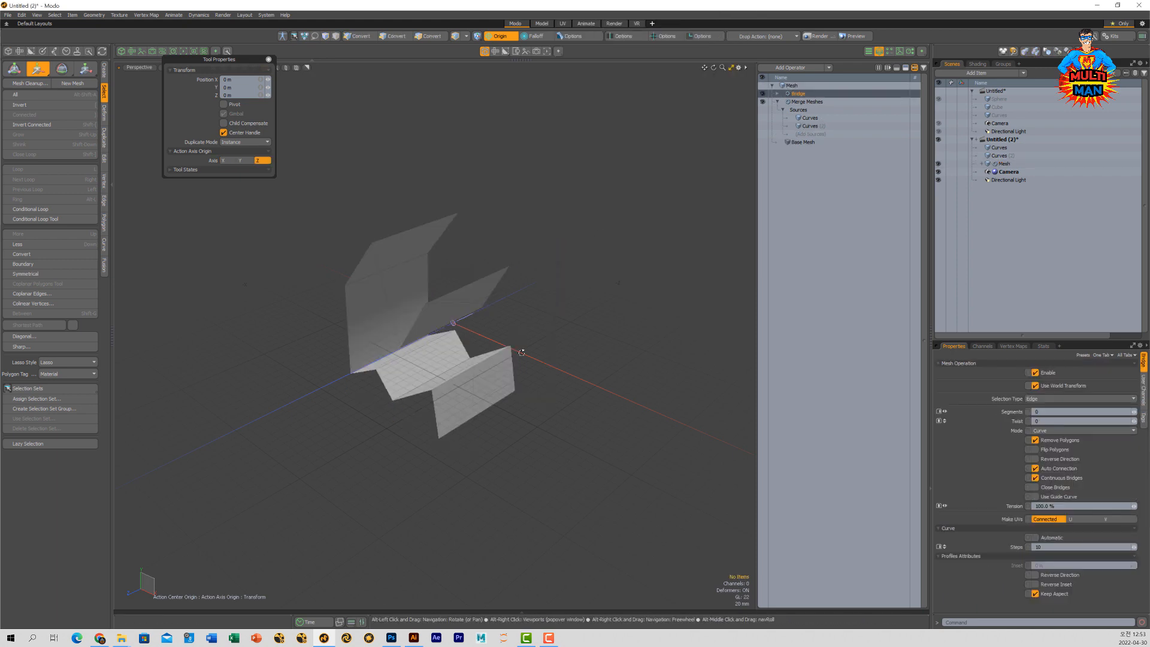
pyautogui.keyDown('alt'); pyautogui.moveTo(521, 351); pyautogui.dragTo(606, 326); pyautogui.keyUp('alt')
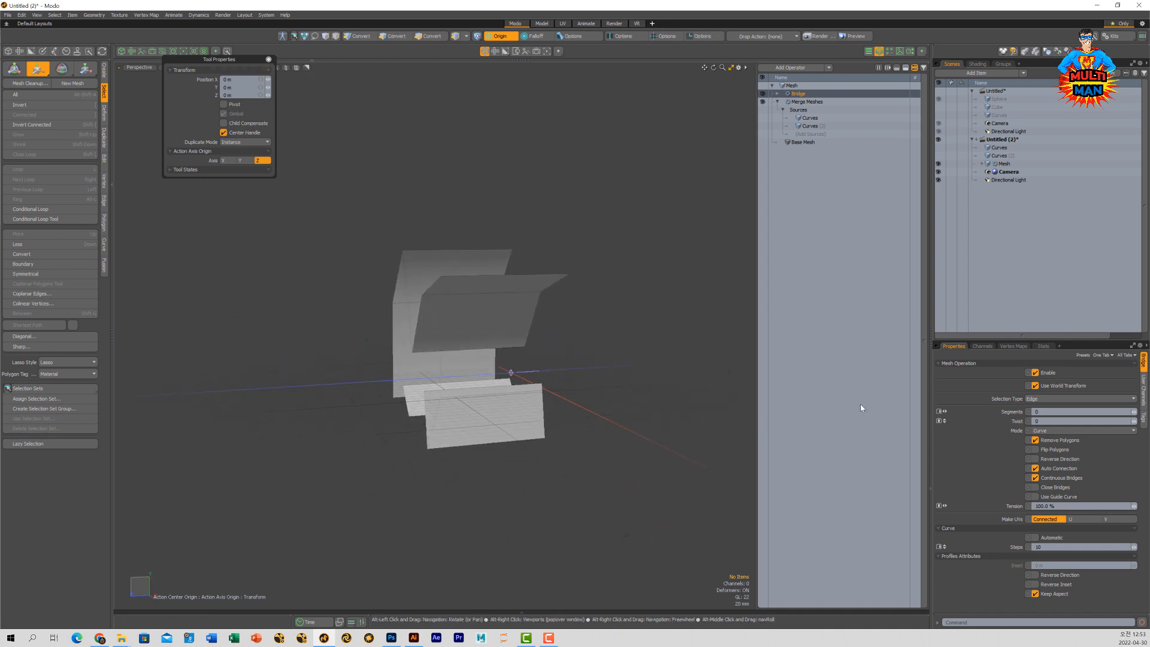
# - Turn on Flip Polygons for the Bridge operation and set its segments to 8
pyautogui.click(1035, 449)
pyautogui.keyDown('alt'); pyautogui.moveTo(484, 392); pyautogui.dragTo(480, 324); pyautogui.keyUp('alt')
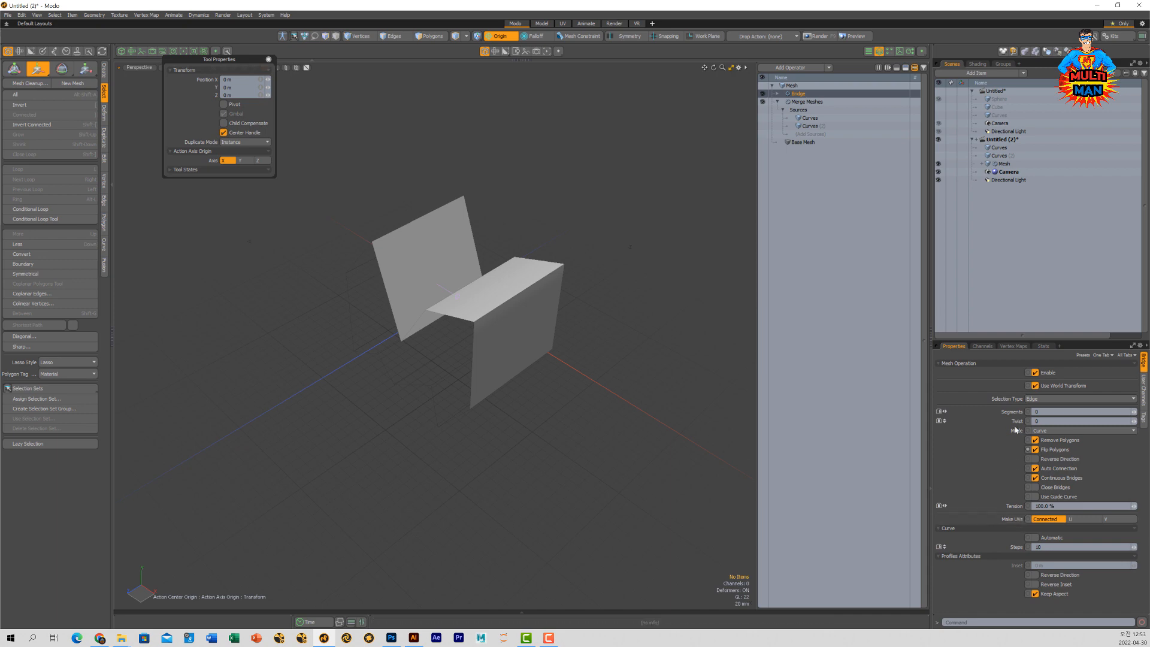
pyautogui.click(945, 412)
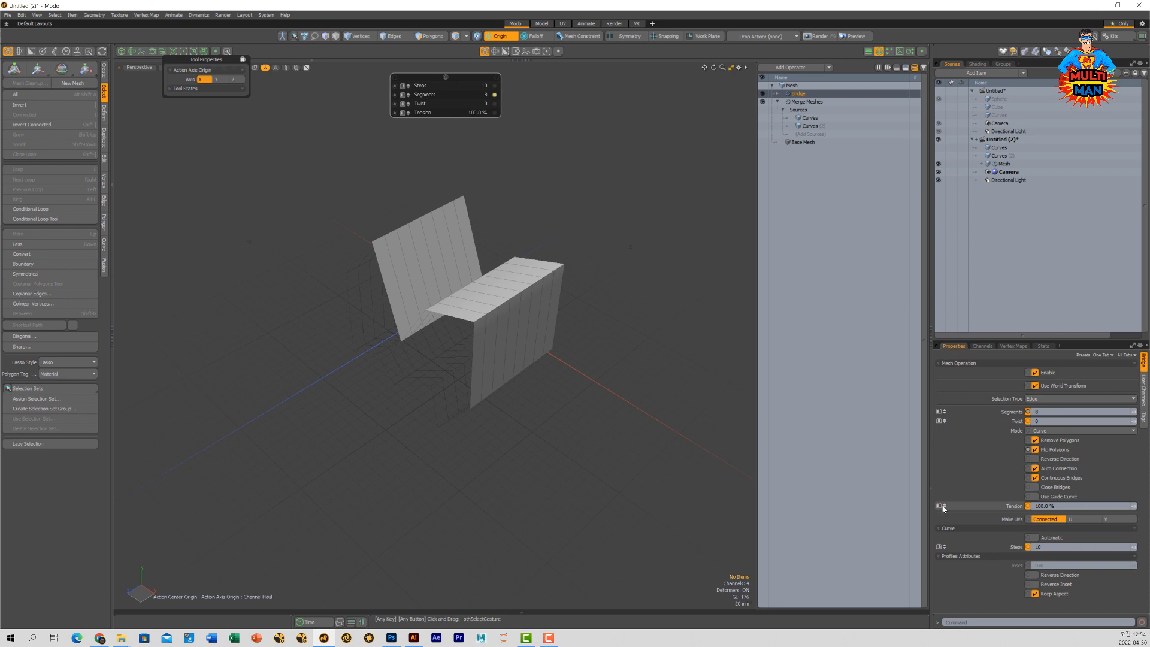
# - Set the bridge's tension to 117 % and its curve steps to 150
pyautogui.moveTo(944, 509); pyautogui.dragTo(732, 514)
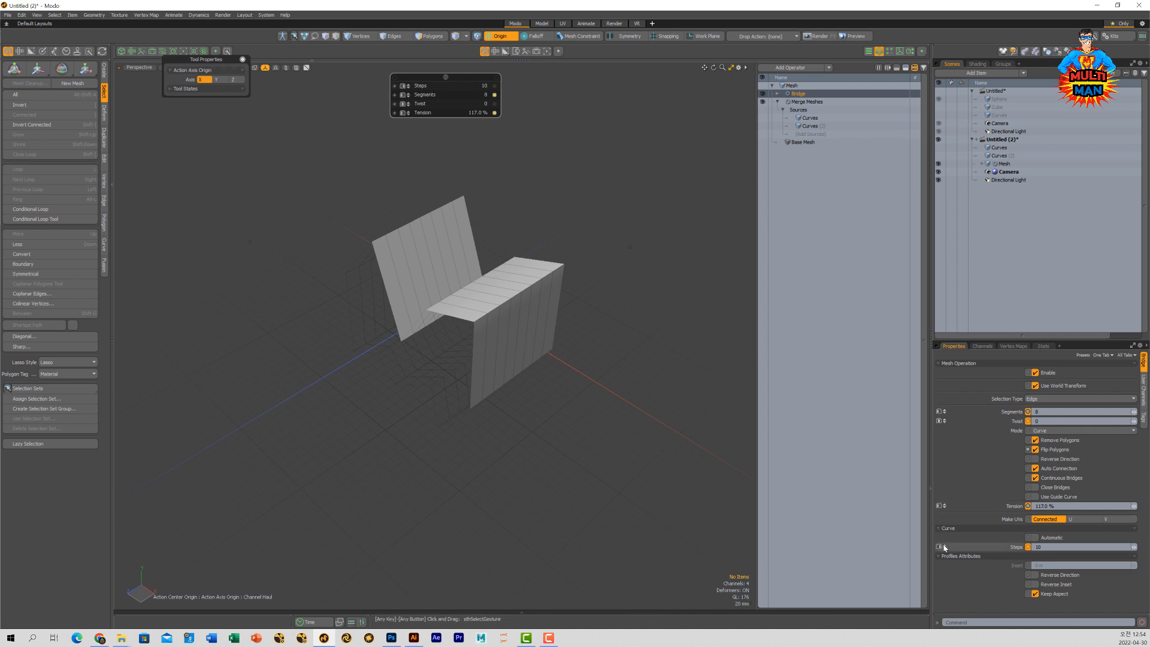
pyautogui.moveTo(539, 383); pyautogui.dragTo(737, 384)
pyautogui.keyDown('alt'); pyautogui.moveTo(391, 494); pyautogui.dragTo(365, 478); pyautogui.keyUp('alt')
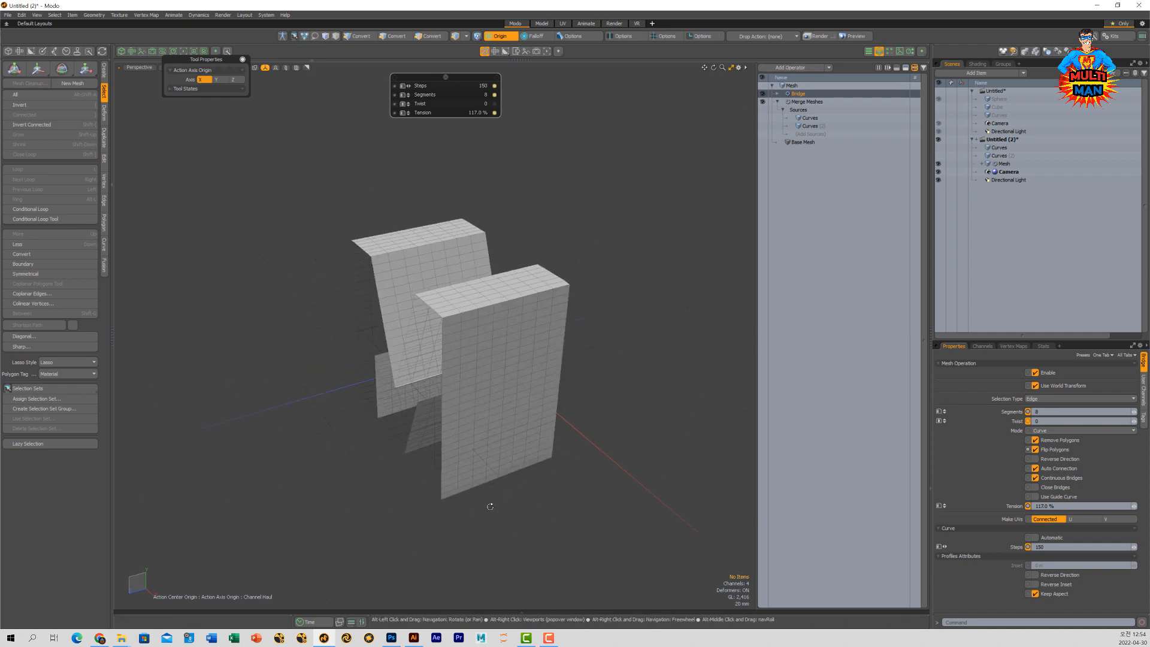
# - Add a Content Preset operator and place it in the Bridge operation's Tool Pipe
pyautogui.click(787, 69)
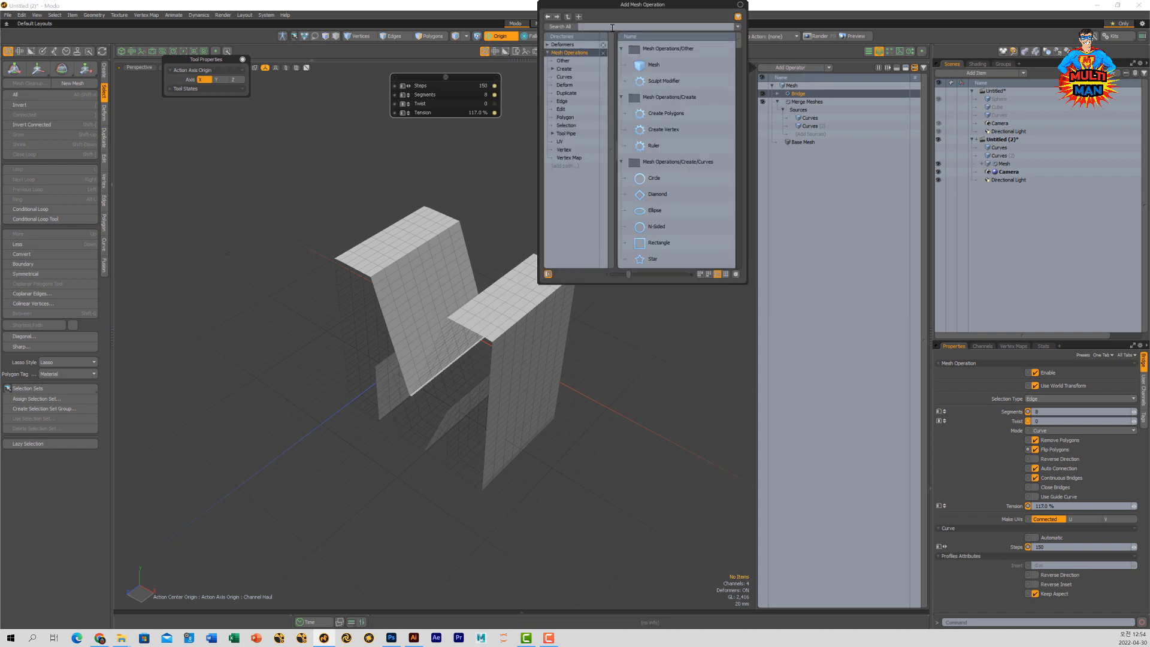
pyautogui.write('pres')
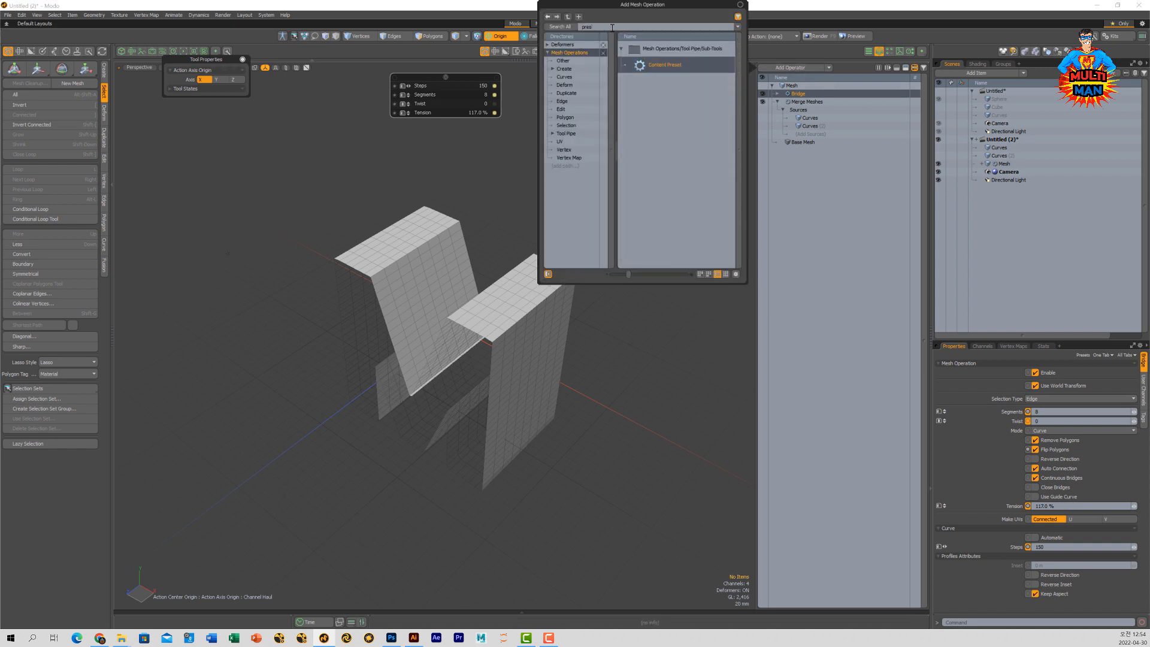
pyautogui.doubleClick(665, 64)
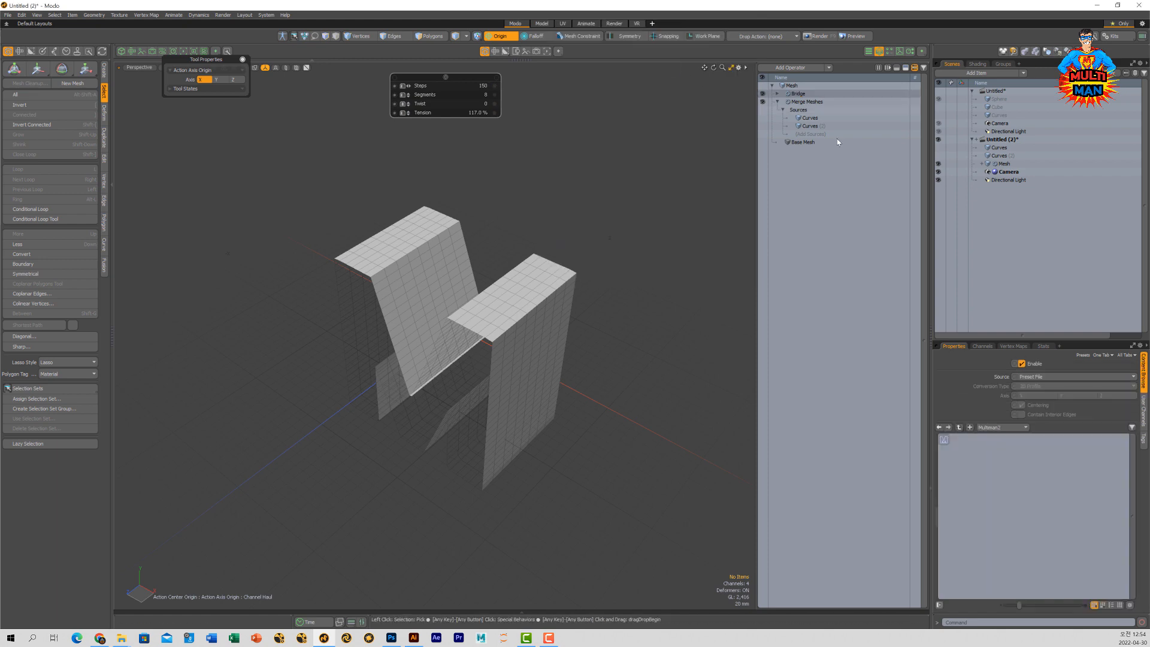
pyautogui.click(778, 93)
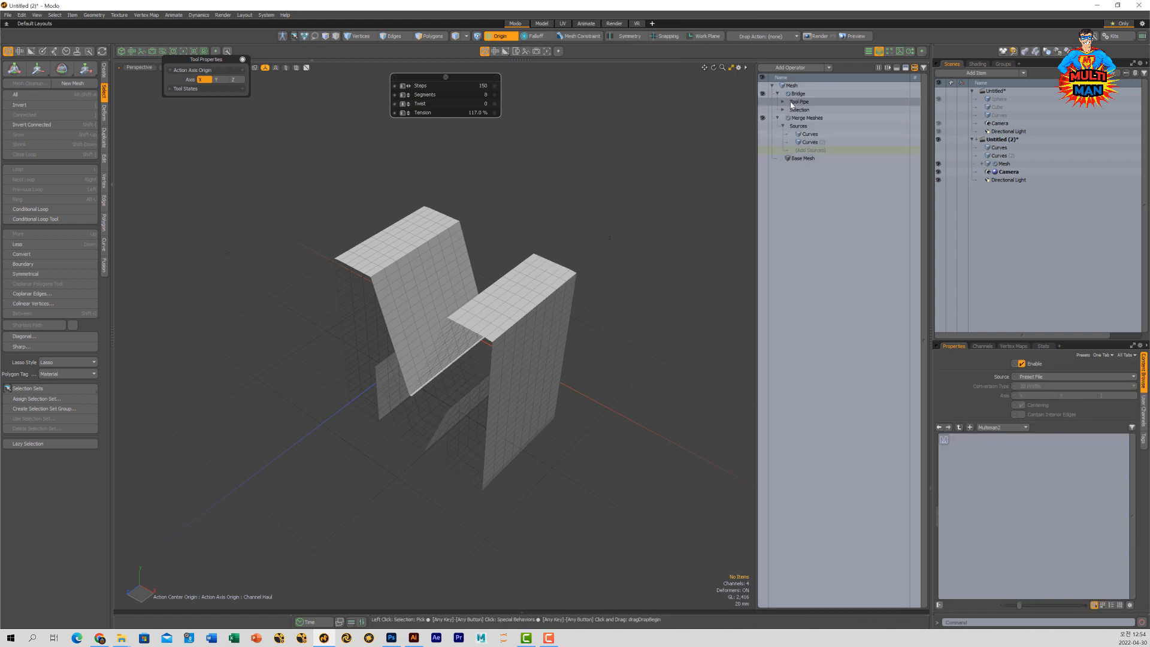
pyautogui.click(783, 102)
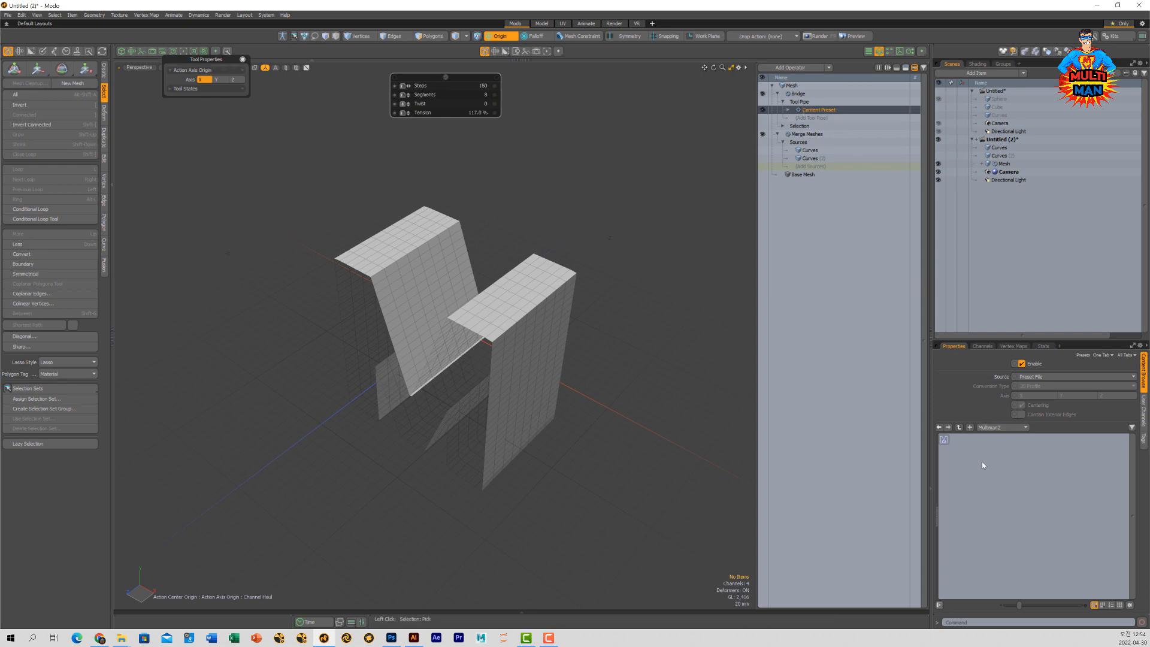
# - Try several profiles from the RouterBits preset folder on the bridge
pyautogui.click(989, 431)
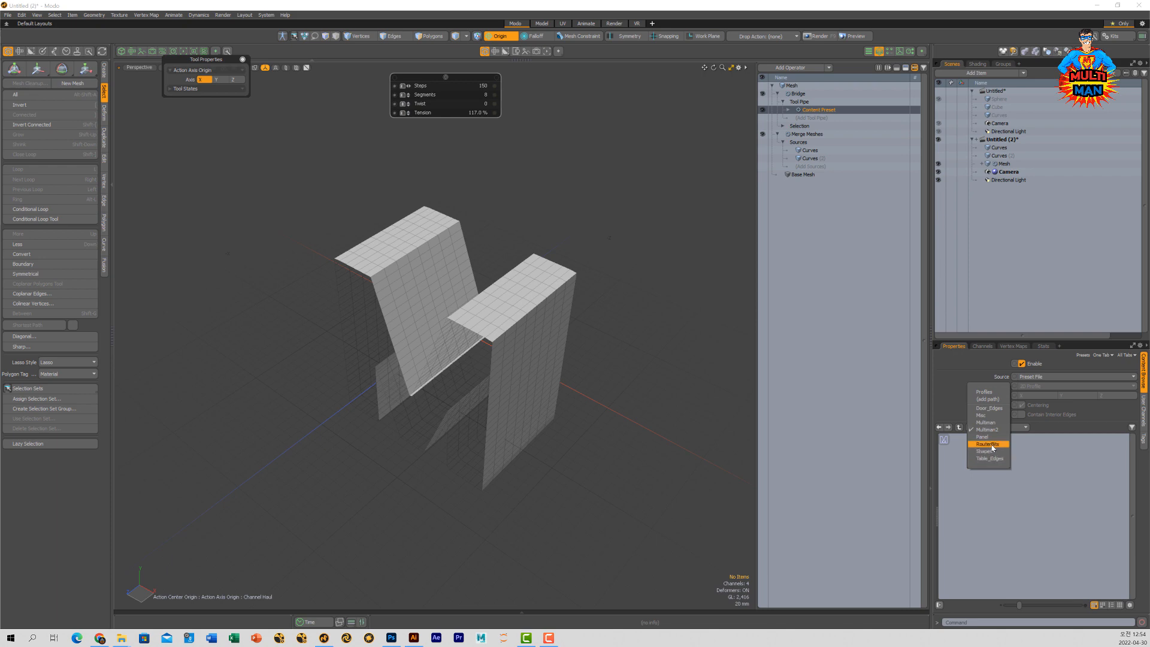
pyautogui.click(989, 444)
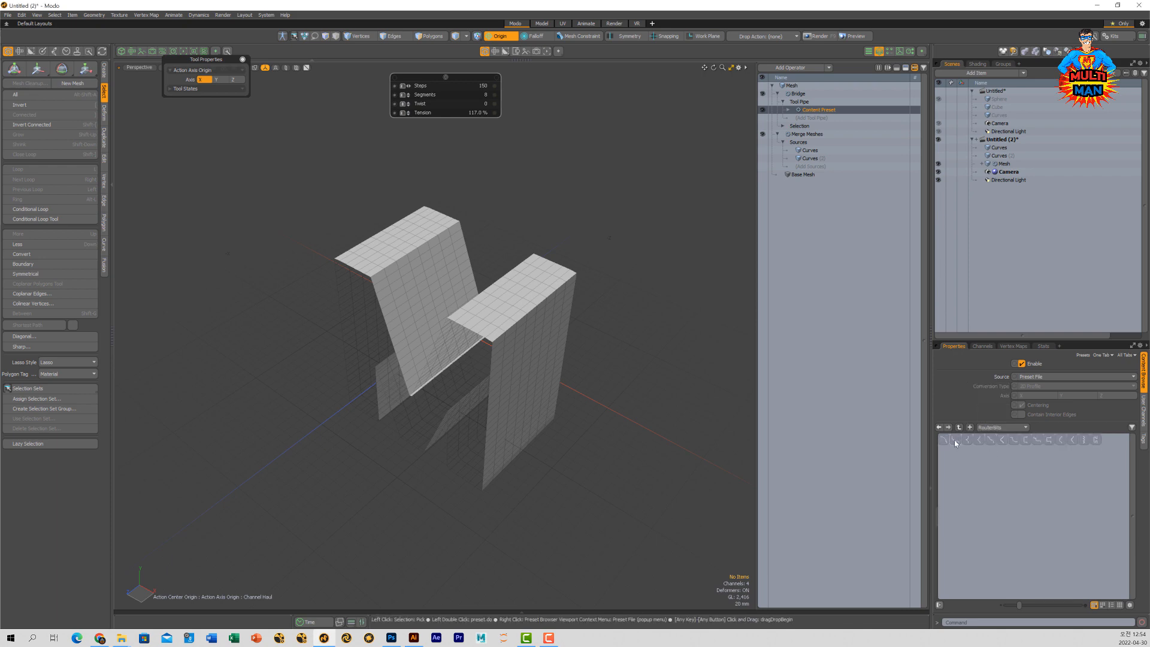
pyautogui.click(968, 441)
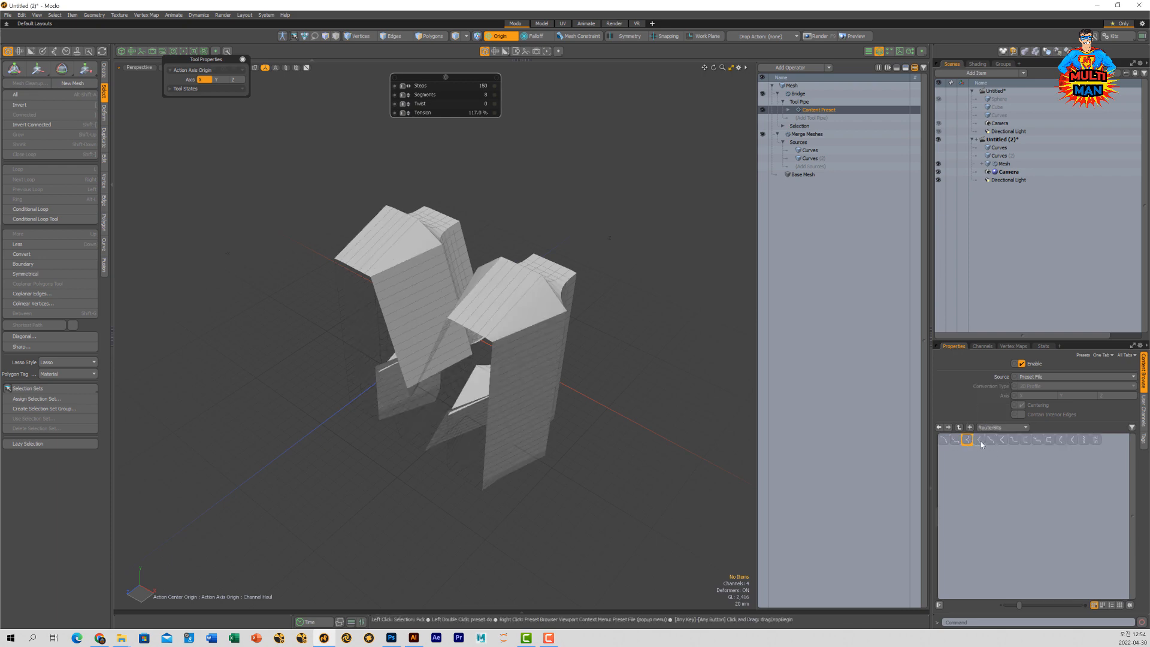
pyautogui.click(980, 441)
pyautogui.click(1004, 441)
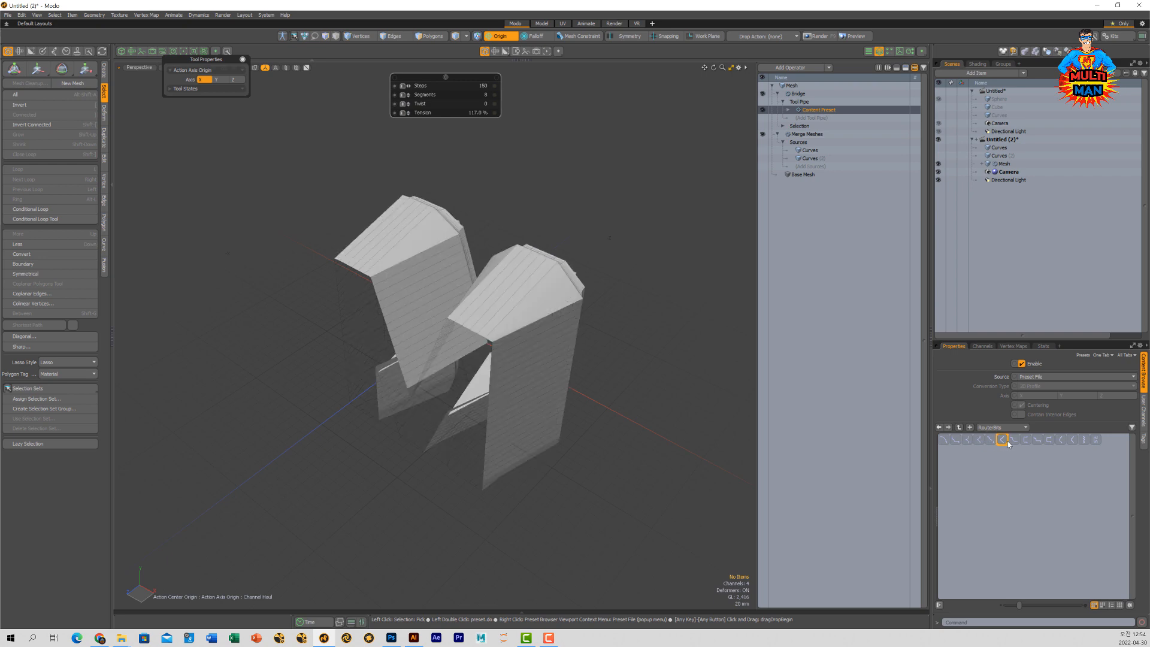
pyautogui.click(1026, 441)
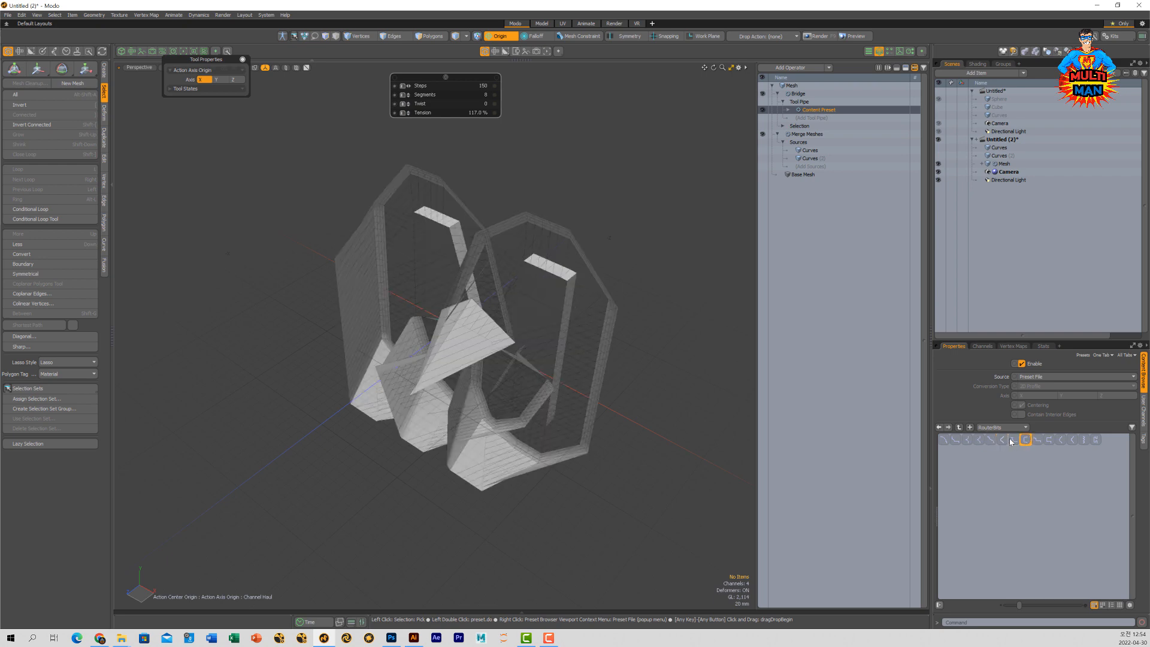
pyautogui.click(1013, 440)
pyautogui.moveTo(528, 312)
pyautogui.keyDown('alt'); pyautogui.mouseDown()
pyautogui.moveTo(562, 307)
pyautogui.moveTo(444, 306)
pyautogui.moveTo(529, 309)
pyautogui.mouseUp(); pyautogui.keyUp('alt')
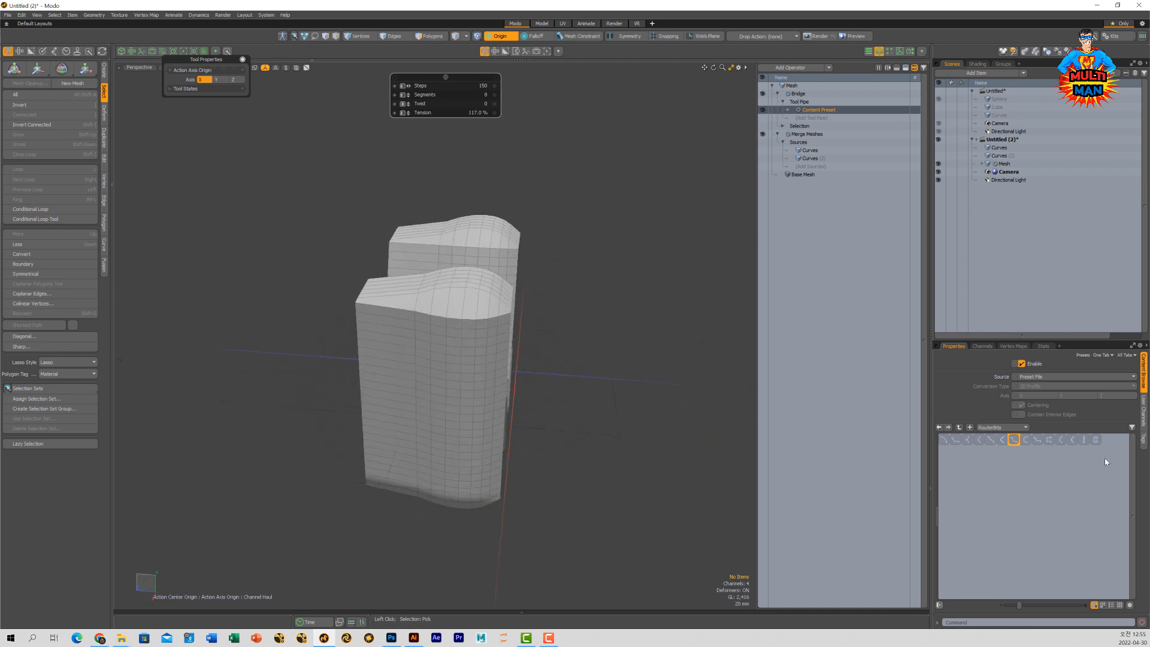
pyautogui.click(1049, 439)
pyautogui.keyDown('alt'); pyautogui.moveTo(419, 414); pyautogui.dragTo(448, 412); pyautogui.keyUp('alt')
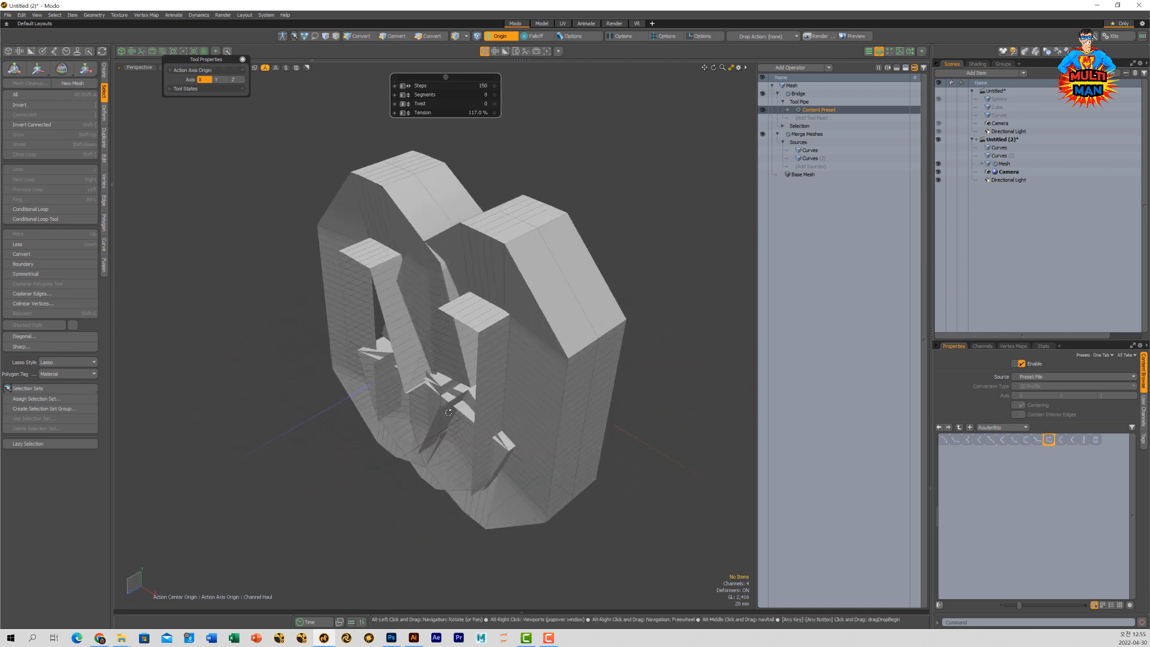
# - Switch the preset folder to Panel and apply its fourth profile to the bridge
pyautogui.click(997, 427)
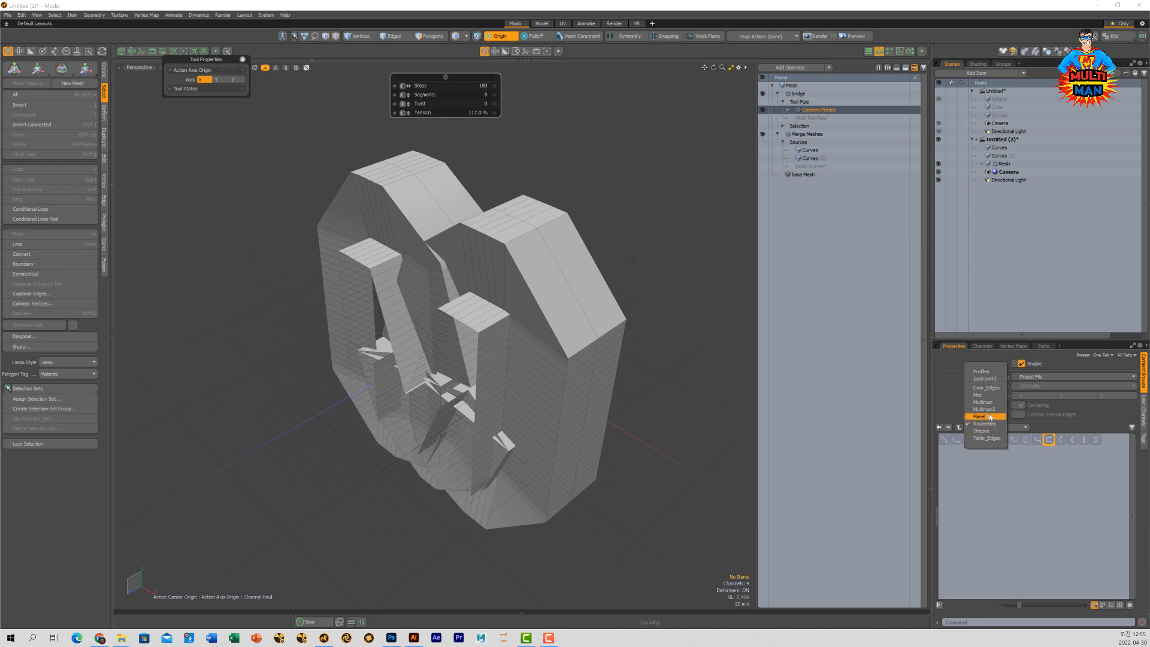
pyautogui.click(991, 416)
pyautogui.click(981, 441)
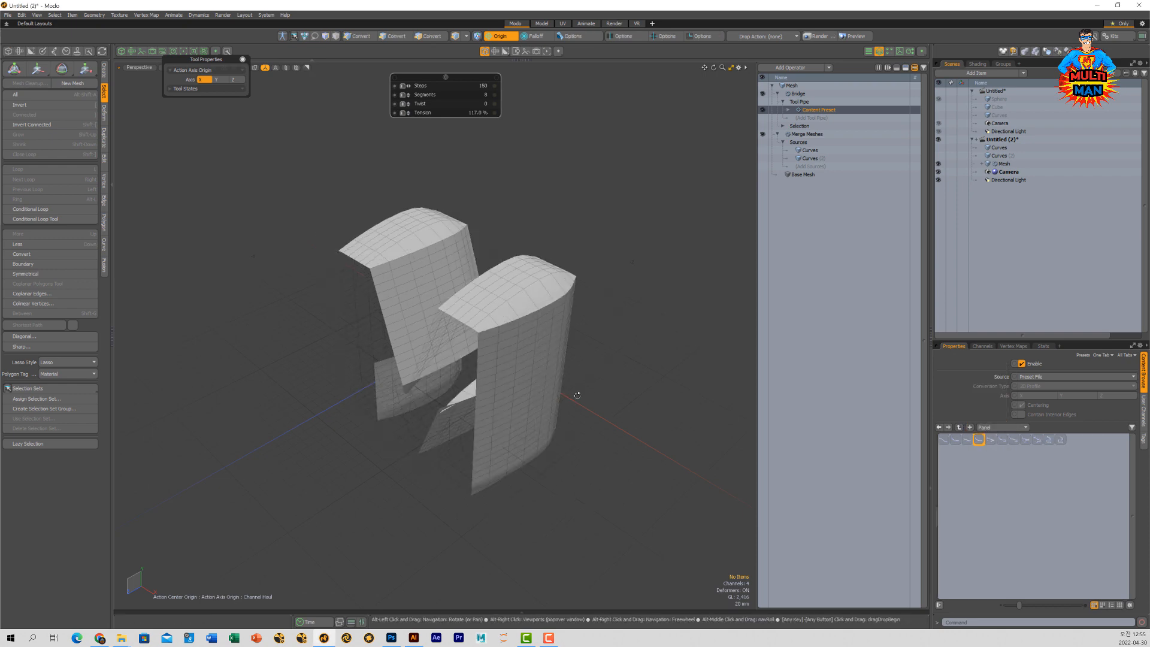
pyautogui.keyDown('alt'); pyautogui.moveTo(455, 413); pyautogui.dragTo(535, 349); pyautogui.keyUp('alt')
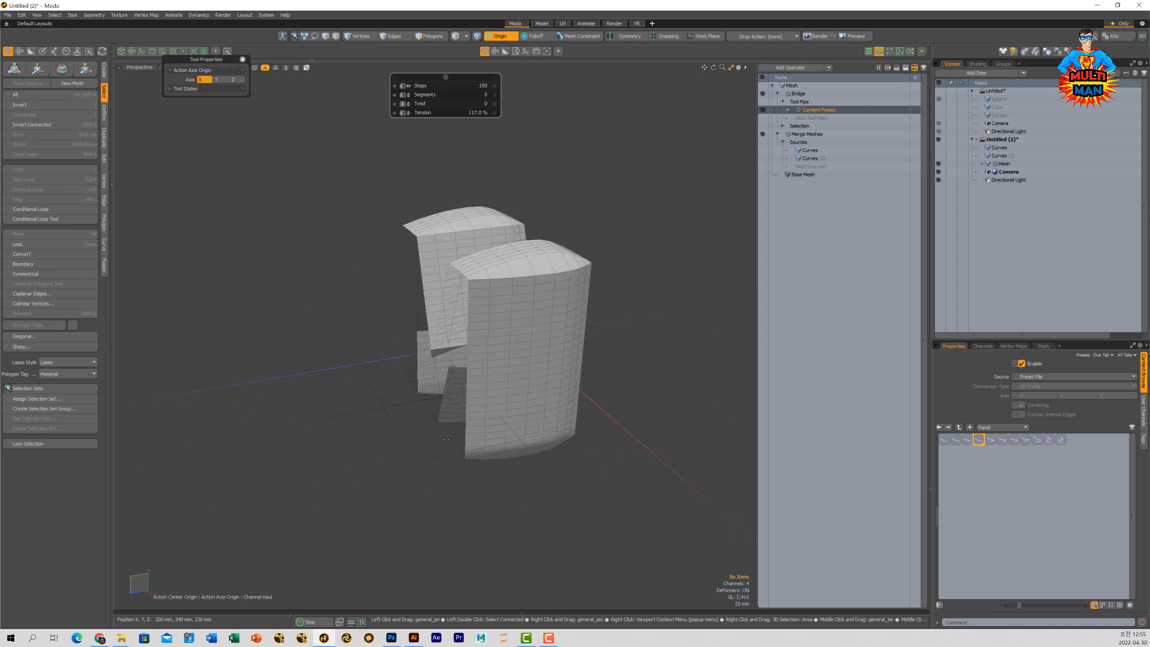
# - Switch to the Modo 16 features page in Chrome and read the MeshFusion Variable Strip Widths section
pyautogui.click(100, 638)
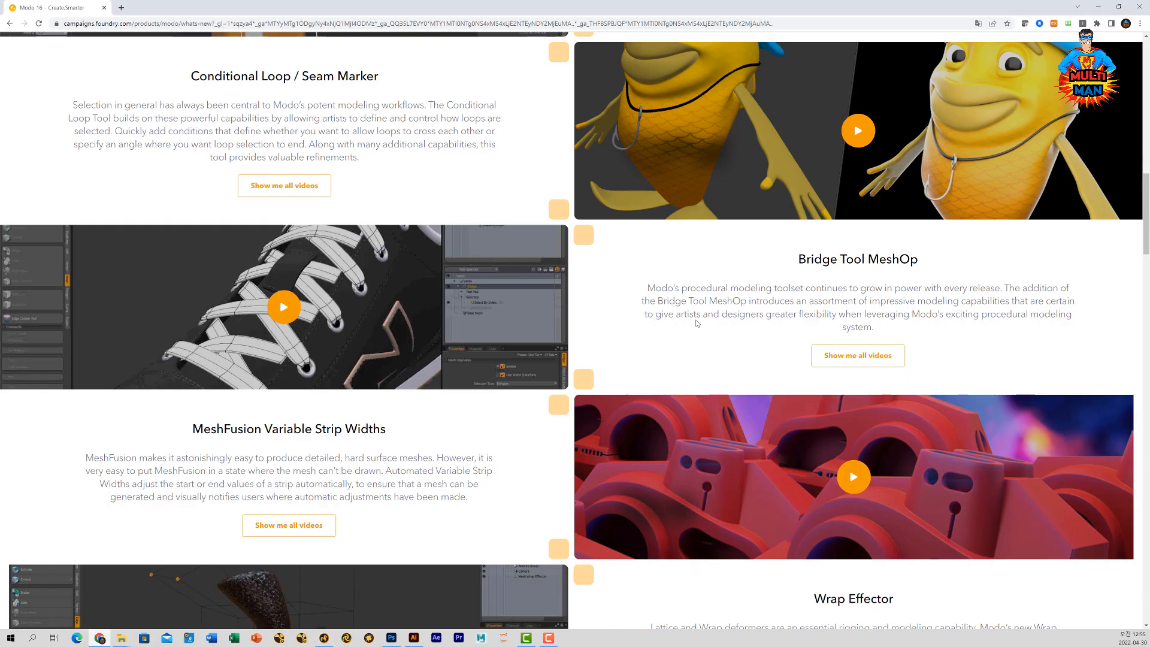
pyautogui.scroll(-1, 689, 326)
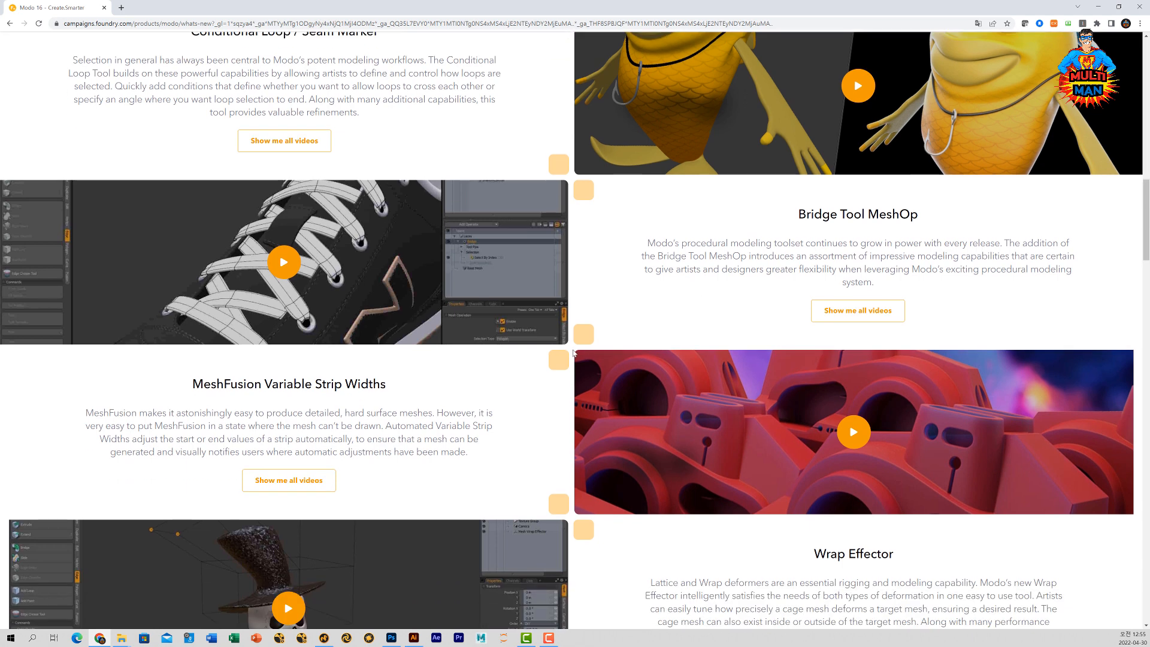
pyautogui.scroll(-1, 573, 351)
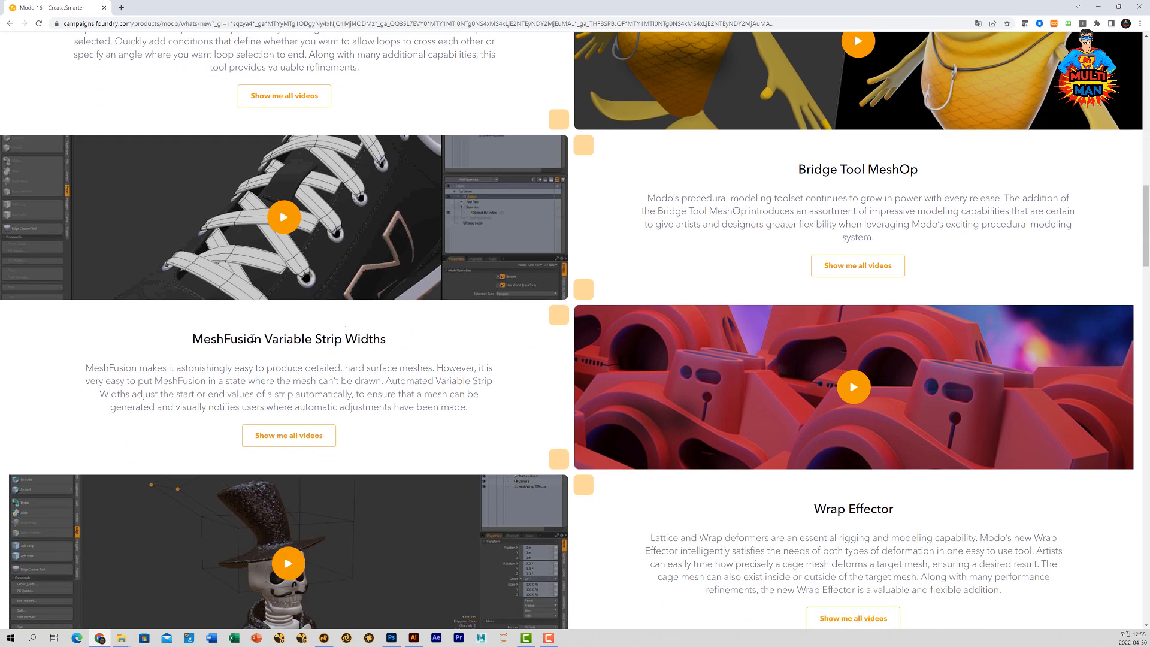
pyautogui.moveTo(253, 338); pyautogui.dragTo(316, 339)
pyautogui.click(316, 338)
# - Open the Variable Strip Widths demo video on YouTube, skip past its intro and show it full screen
pyautogui.click(842, 394)
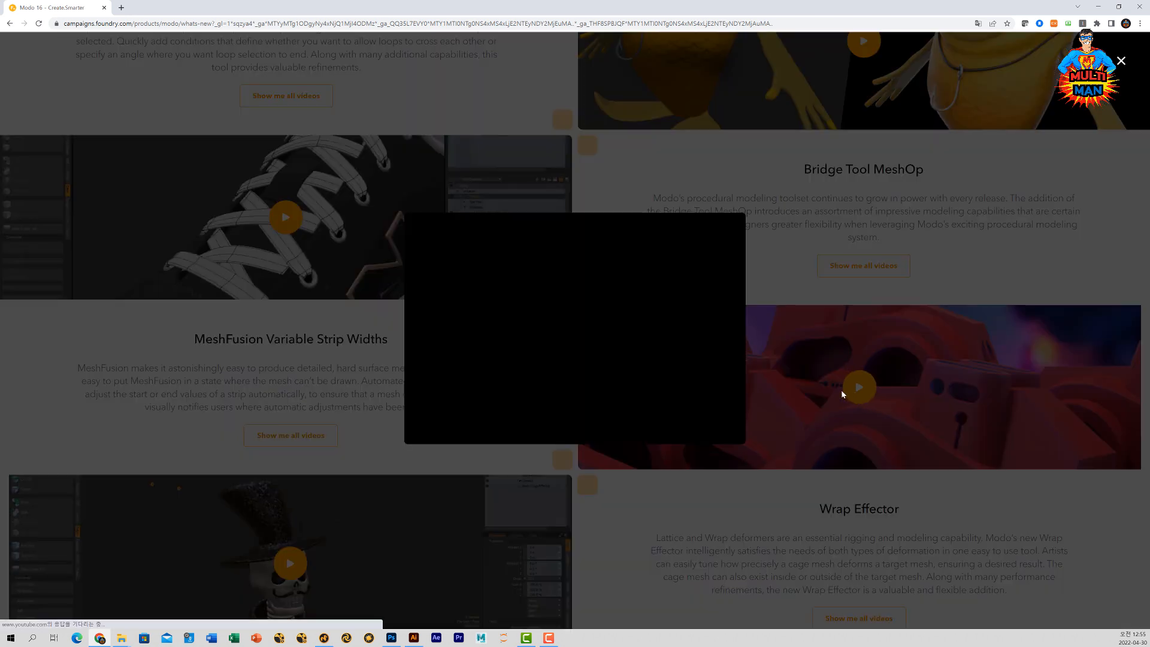
pyautogui.click(707, 433)
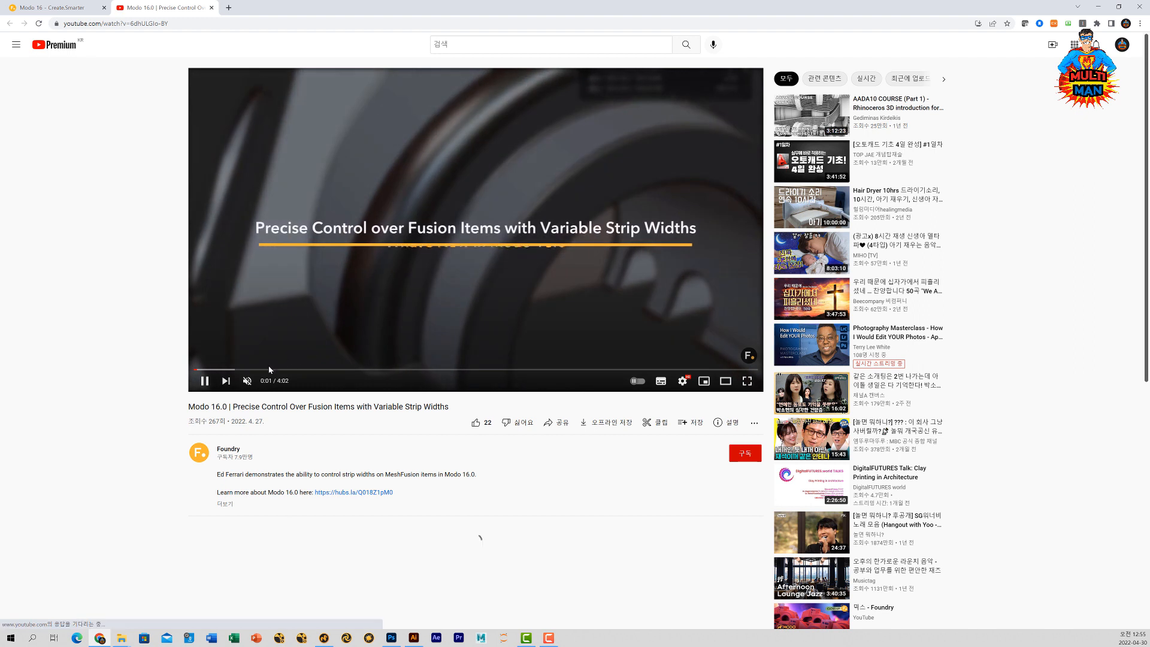
pyautogui.click(242, 370)
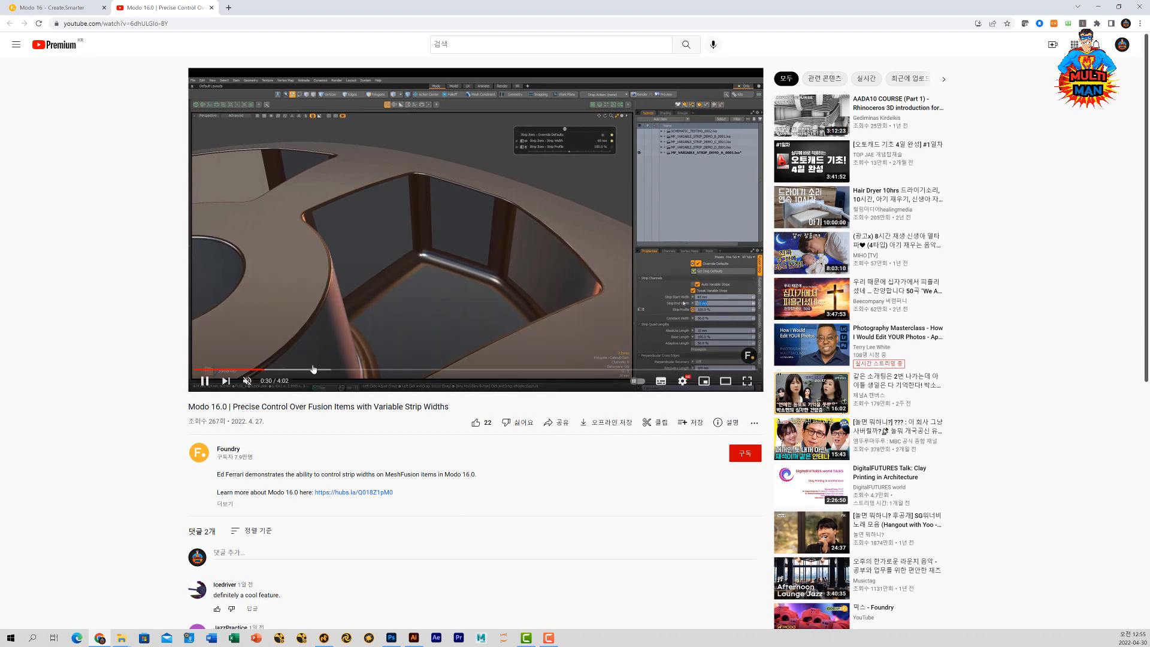
pyautogui.click(747, 381)
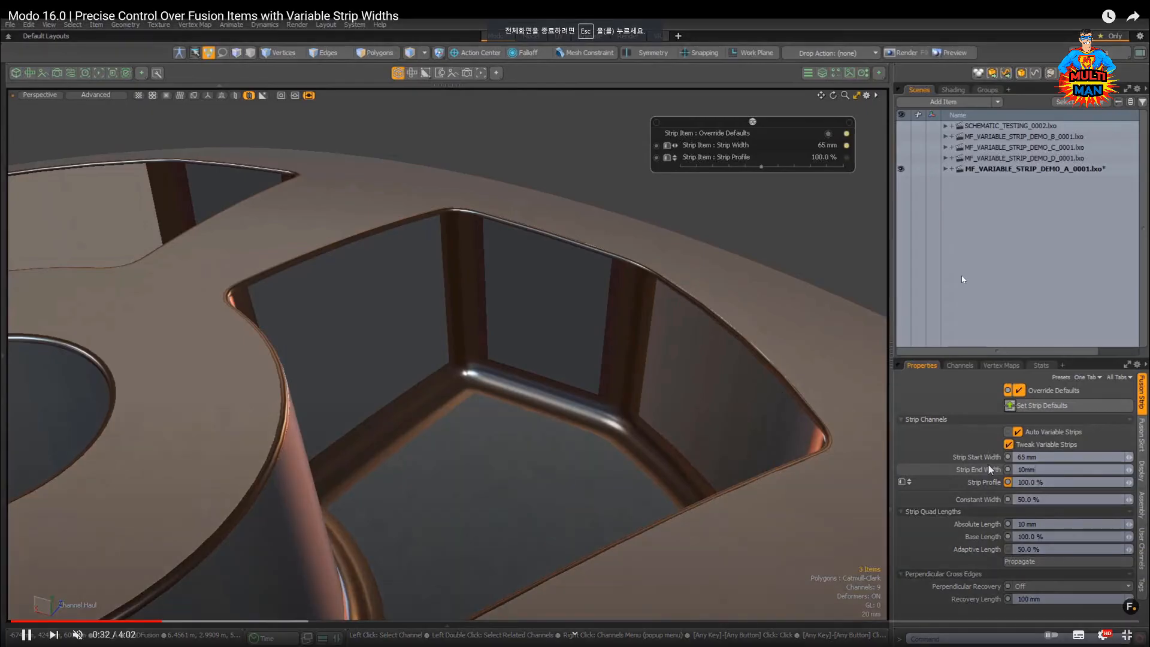
# - Examine the strip start and end width settings, skim the strip width demos and leave full screen
pyautogui.click(989, 467)
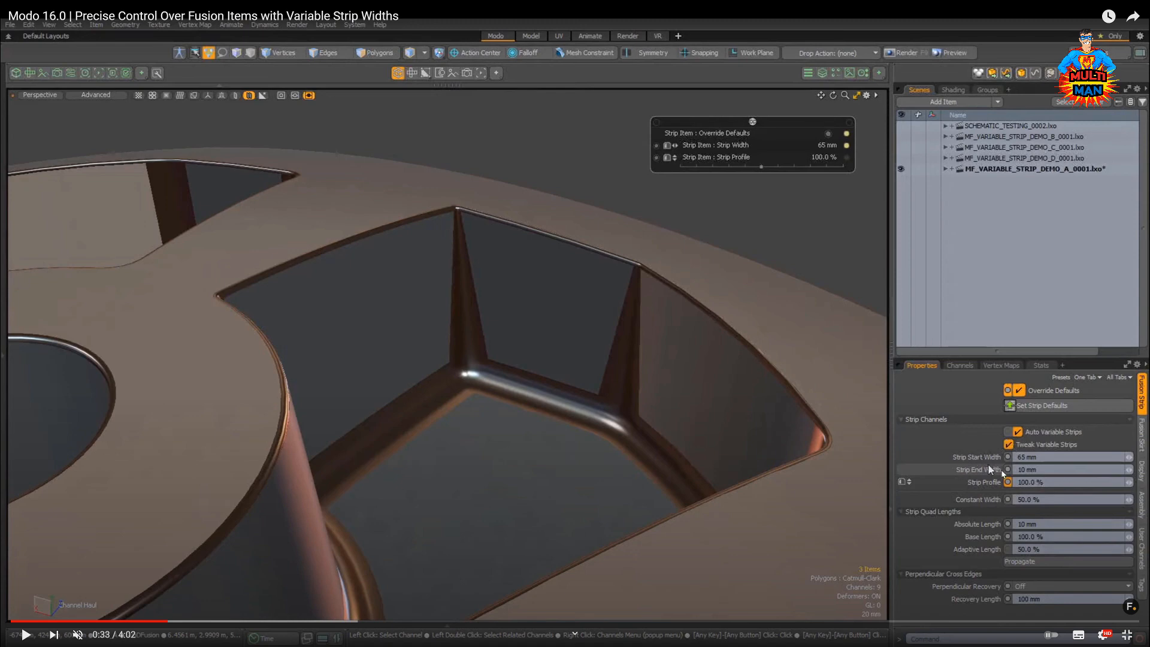
pyautogui.click(989, 466)
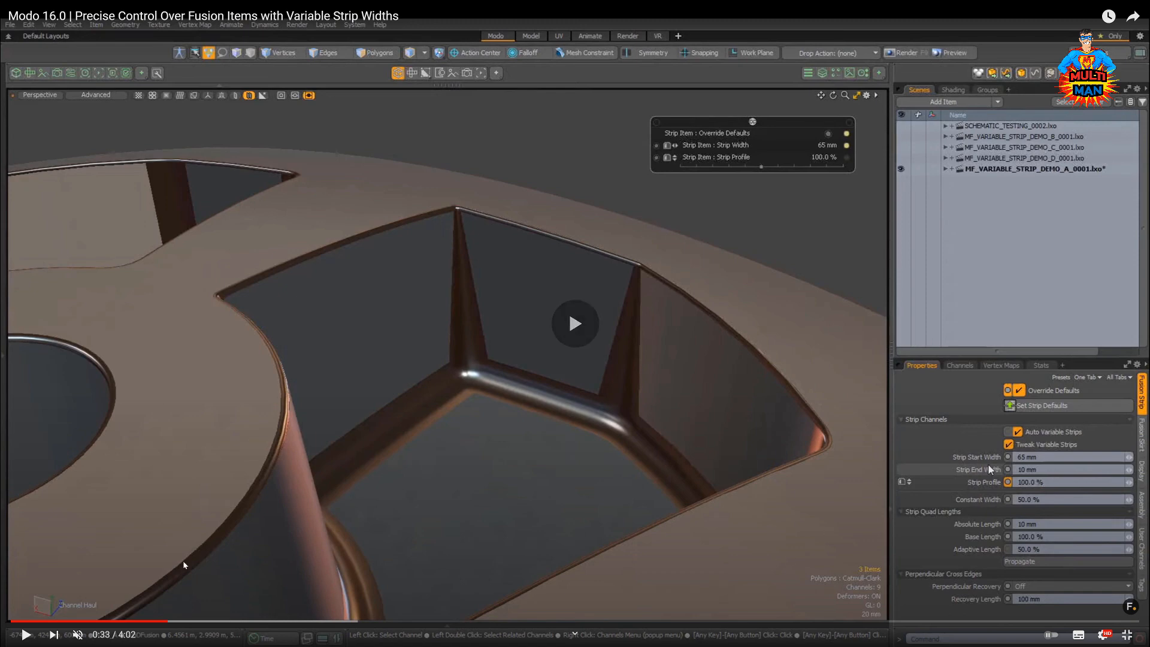
pyautogui.click(230, 622)
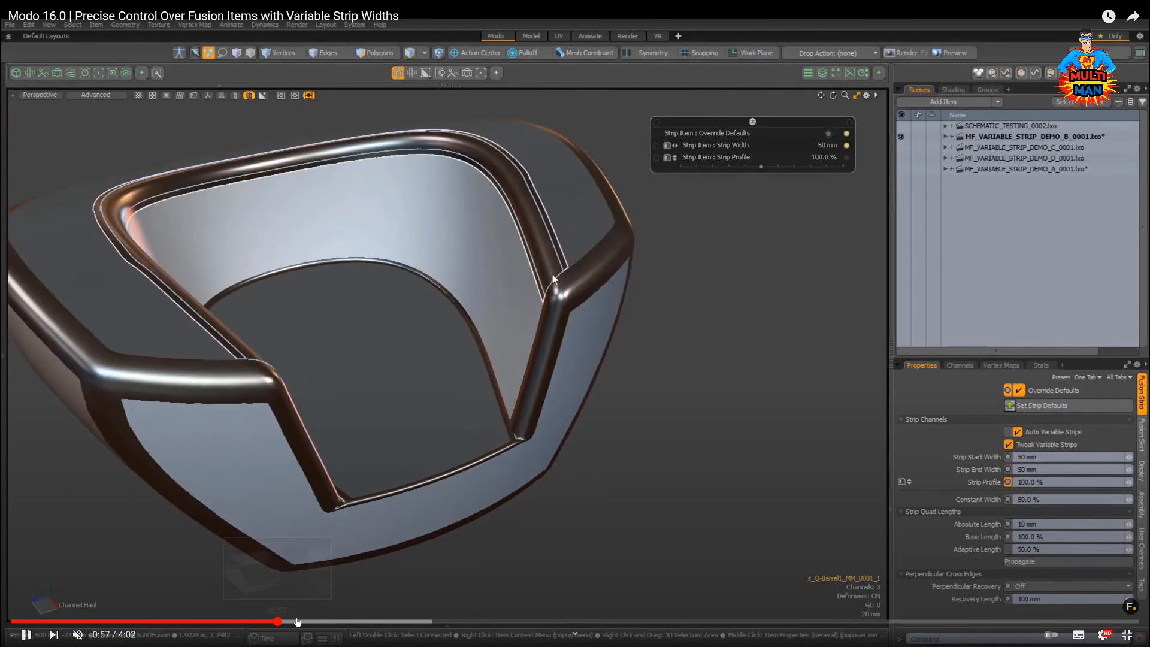
pyautogui.click(279, 622)
pyautogui.click(325, 623)
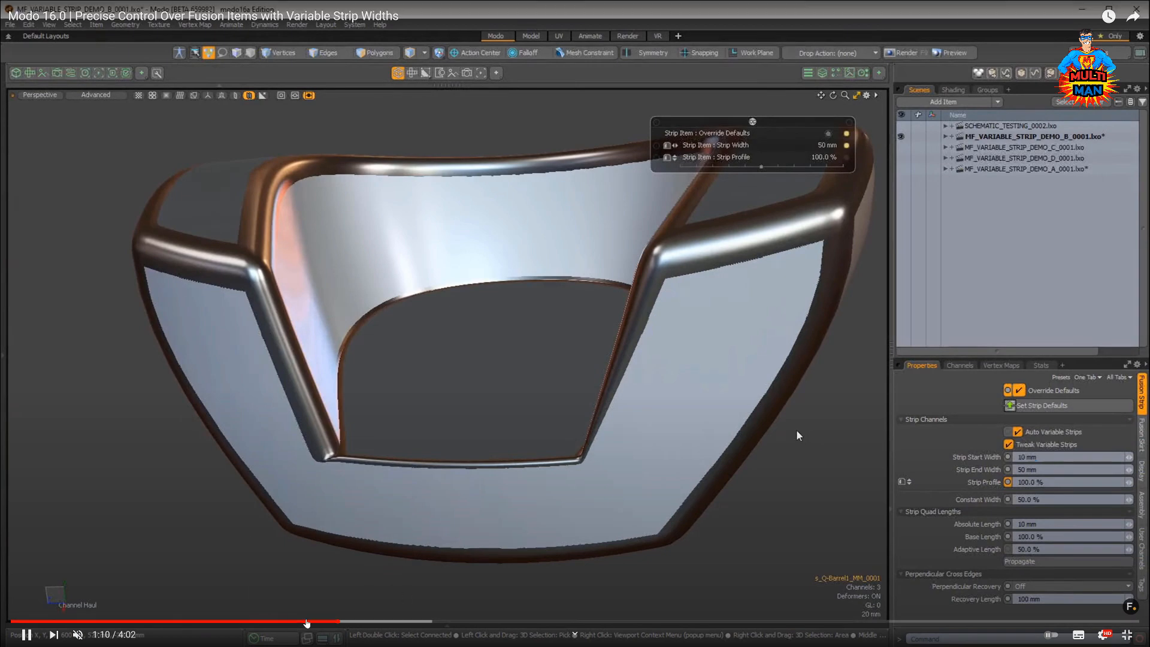
pyautogui.click(305, 622)
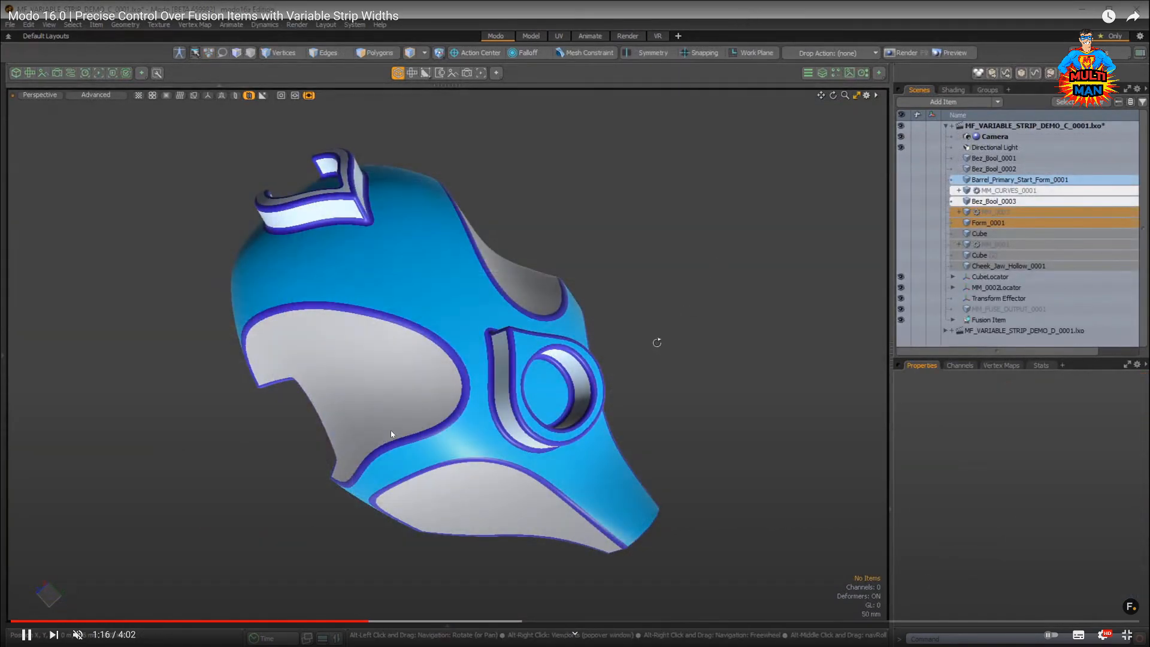
pyautogui.press('Escape')
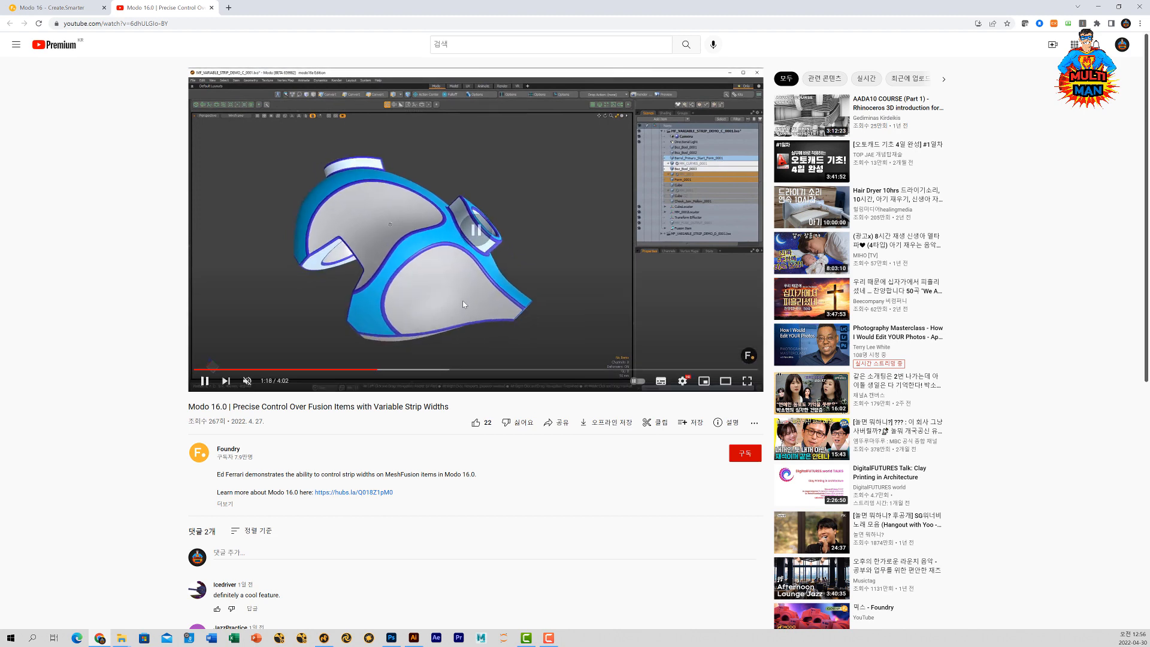
# - Return to the Modo 16 features page, close the embedded video and go to the Wrap Effector section
pyautogui.click(72, 7)
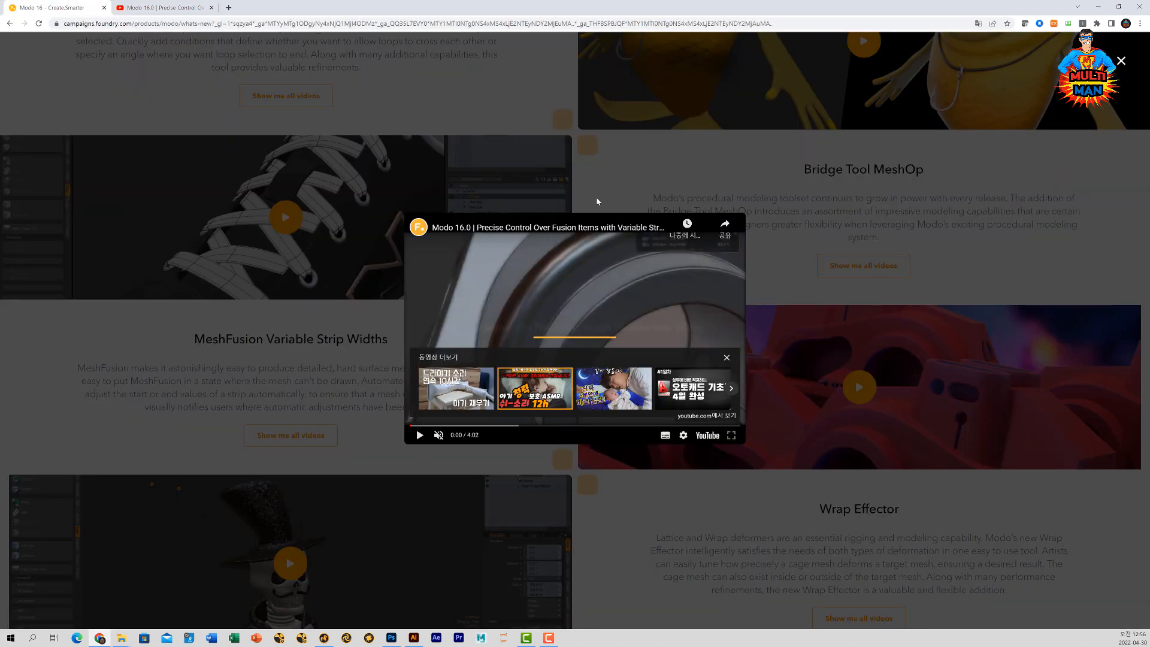
pyautogui.click(239, 374)
pyautogui.scroll(-1, 849, 376)
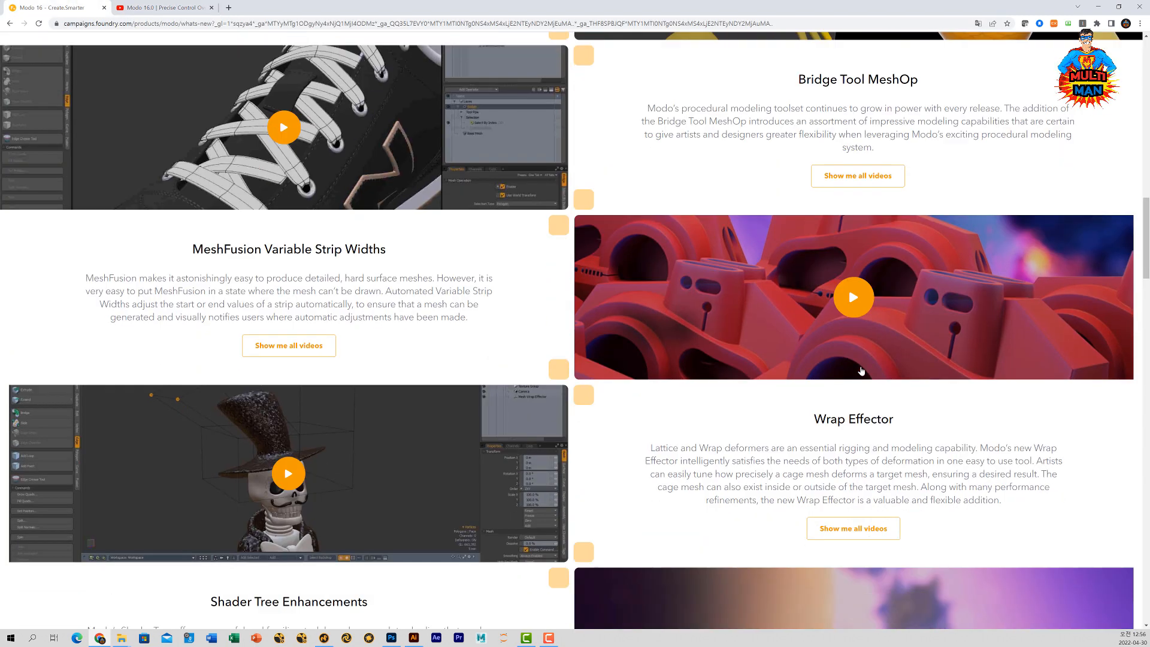
pyautogui.scroll(-1, 860, 371)
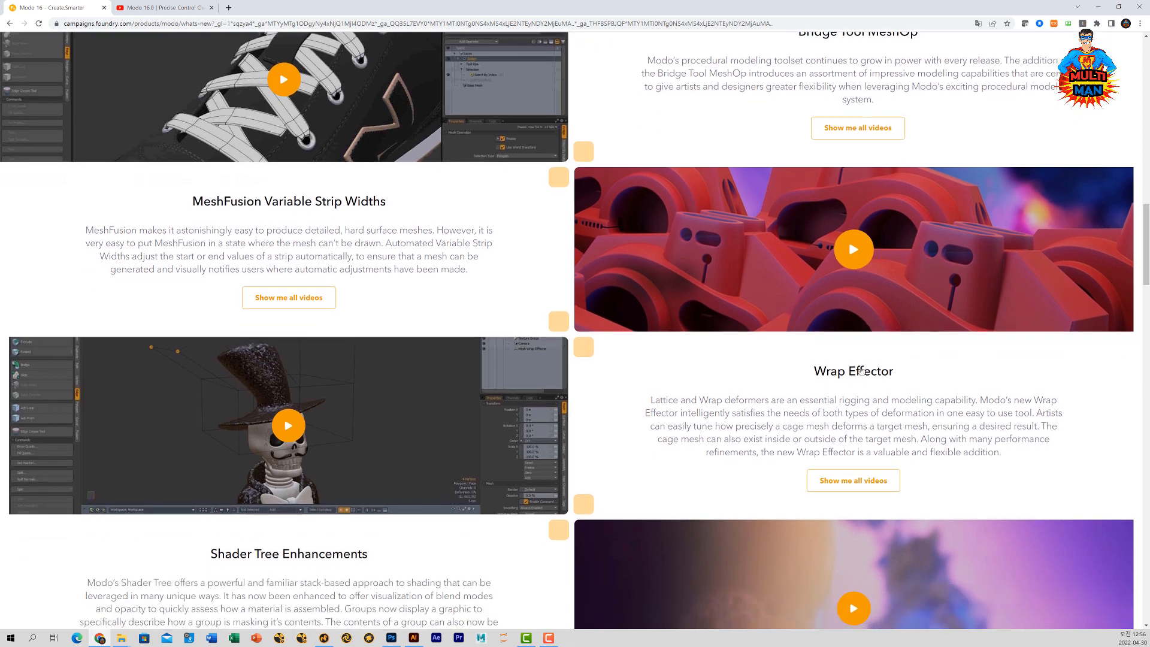
# - Switch from the features page to Modo and create a new empty scene
pyautogui.scroll(-1, 808, 384)
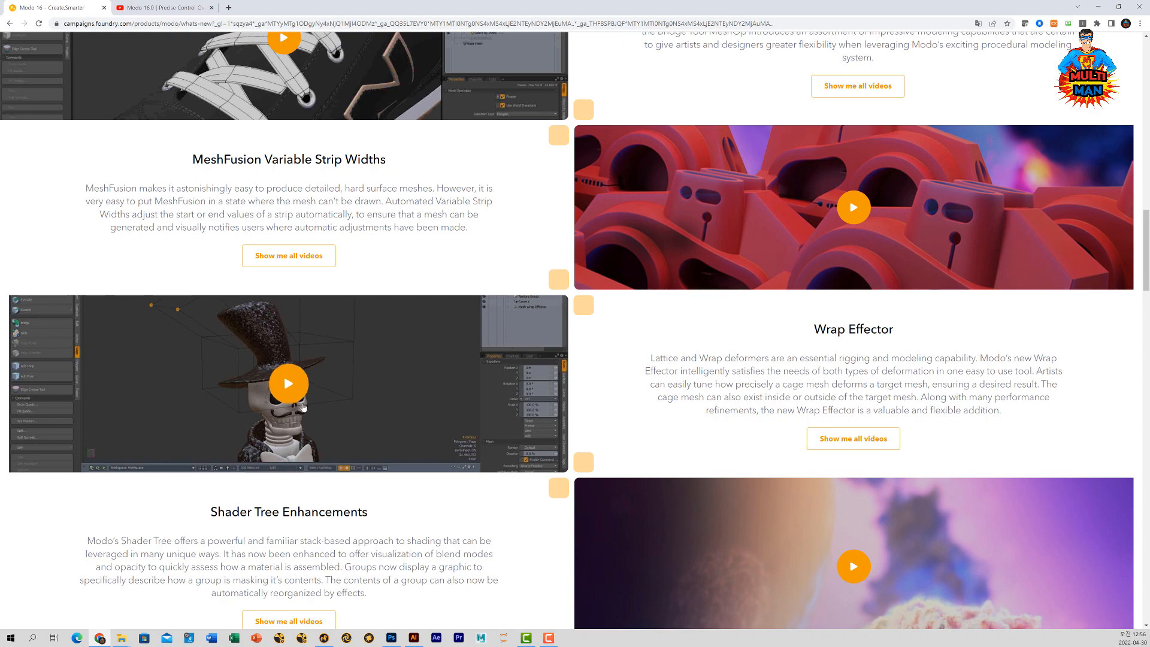
pyautogui.click(323, 638)
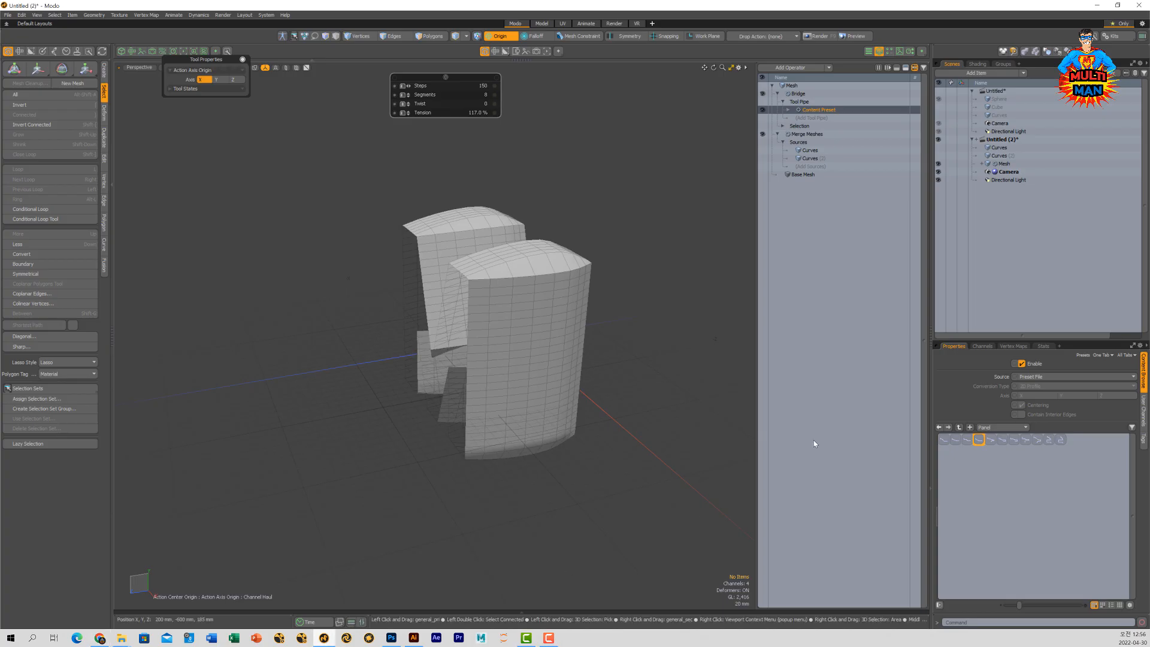
pyautogui.click(7, 15)
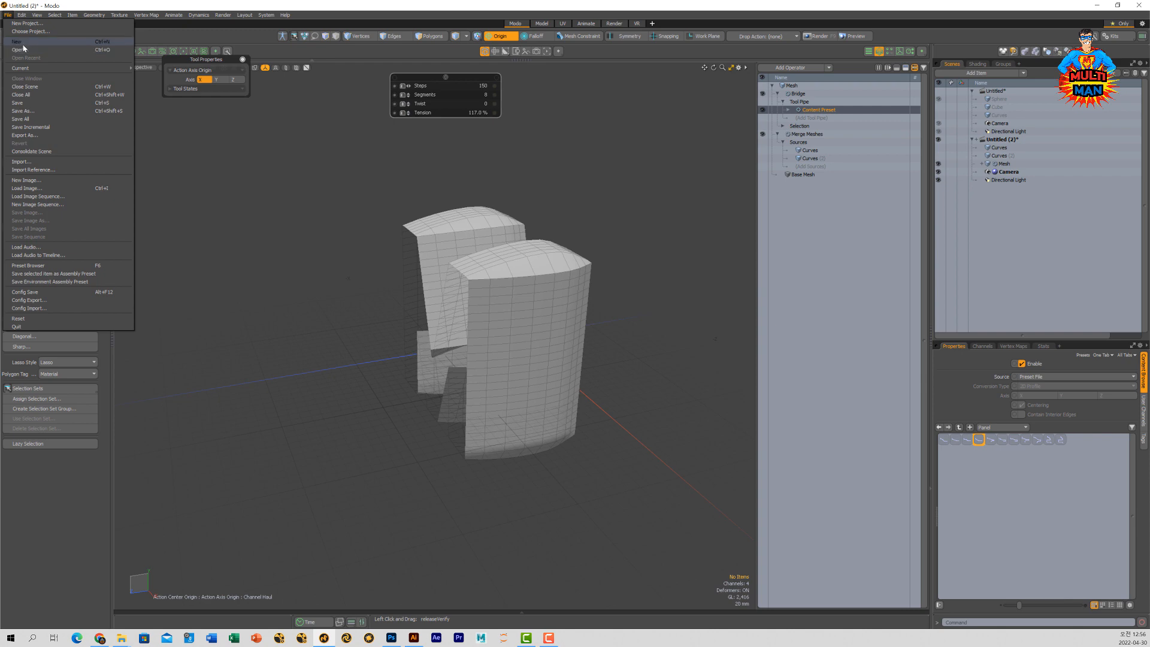
pyautogui.click(24, 44)
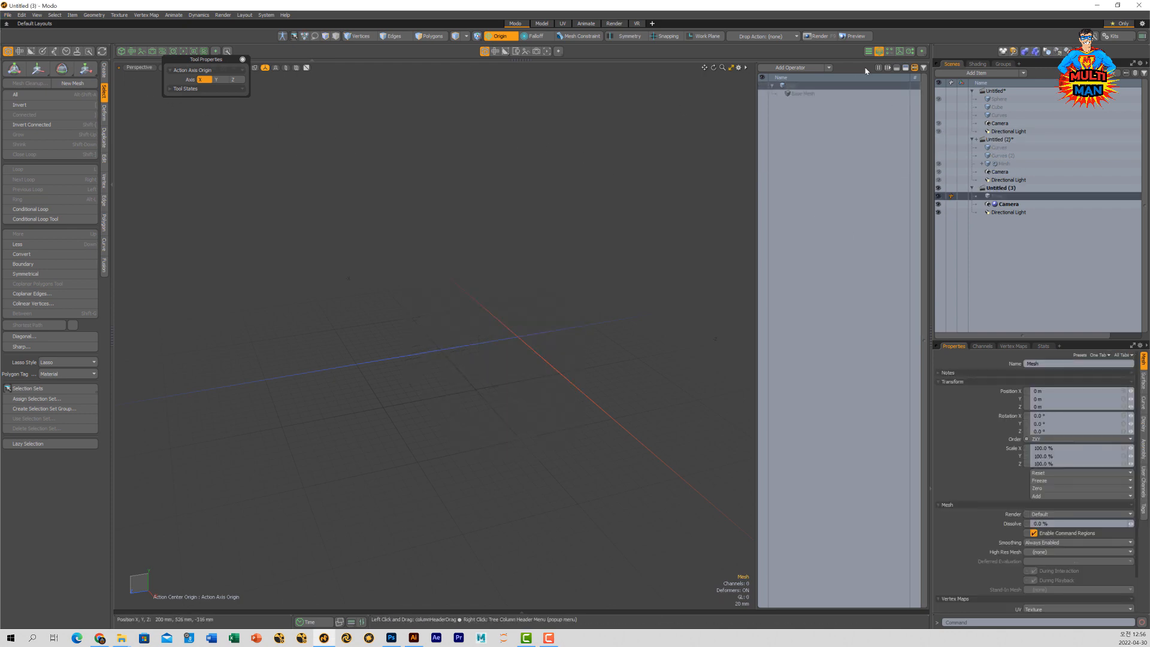
# - Load the Chicken Cartoon 01 mesh preset from the Animals folder of the Meshes presets into the scene
pyautogui.click(889, 51)
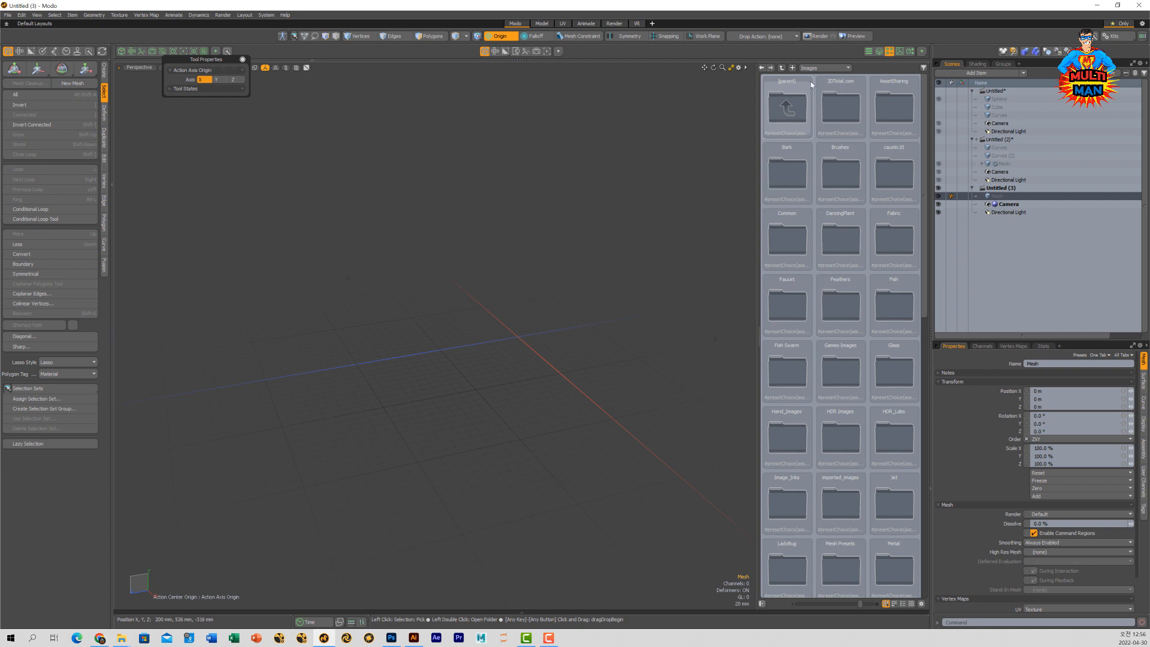
pyautogui.click(830, 68)
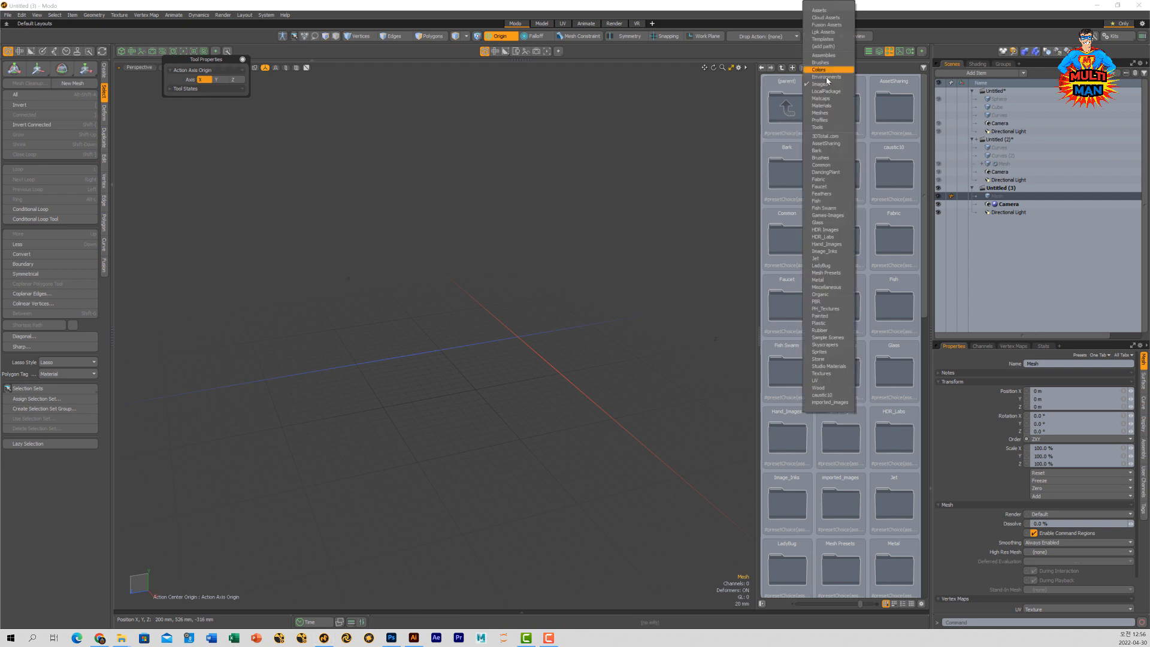
pyautogui.click(820, 112)
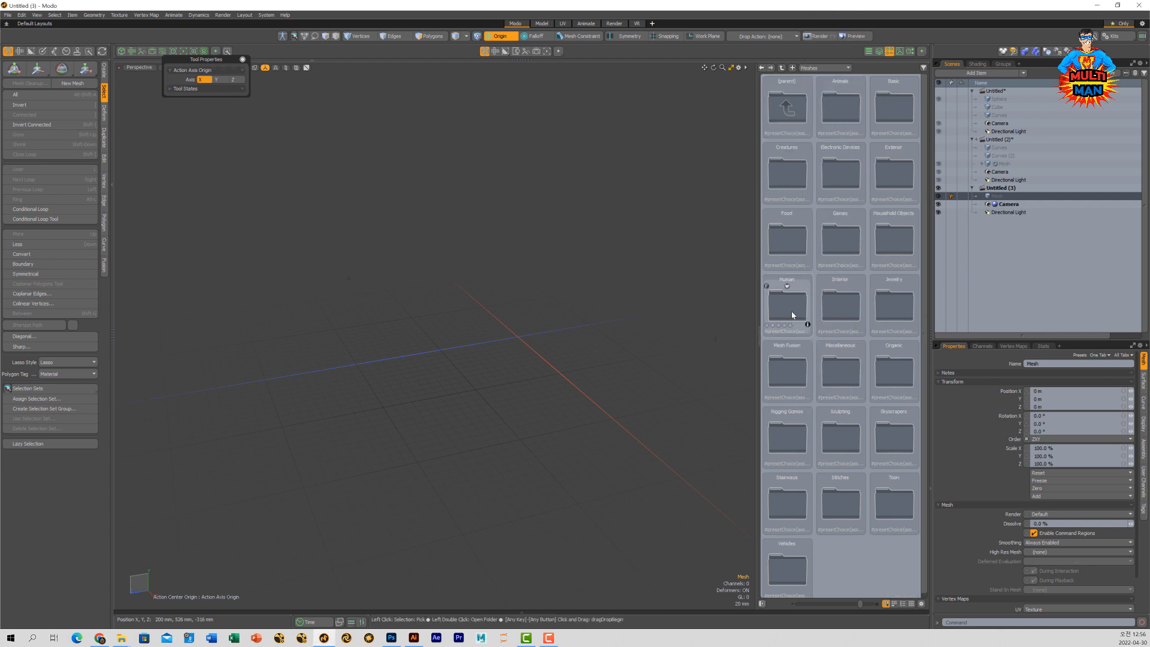
pyautogui.click(806, 175)
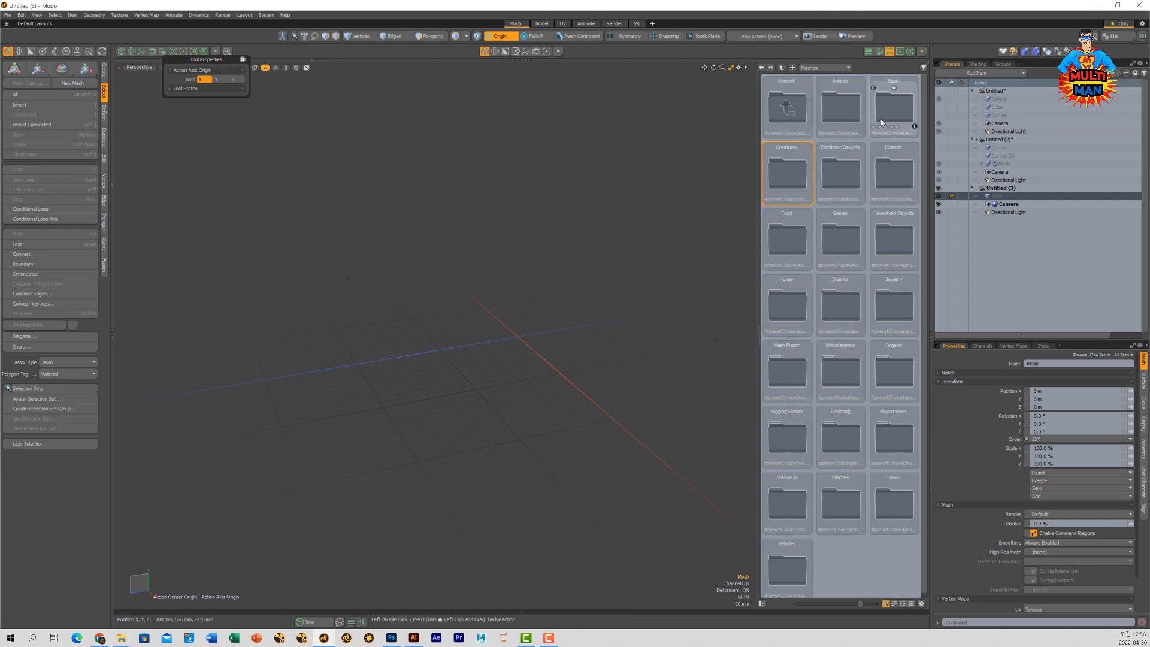
pyautogui.doubleClick(851, 110)
pyautogui.click(850, 168)
pyautogui.doubleClick(850, 168)
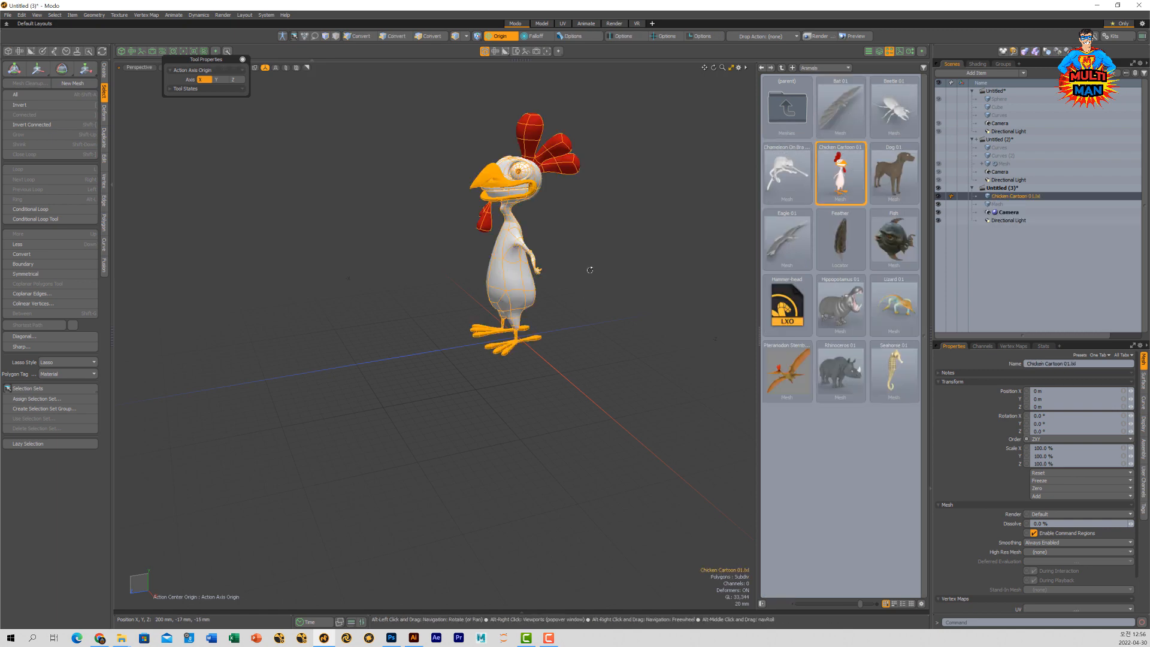
pyautogui.keyDown('alt'); pyautogui.moveTo(557, 293); pyautogui.dragTo(626, 323); pyautogui.keyUp('alt')
pyautogui.keyDown('alt'); pyautogui.keyDown('shift'); pyautogui.moveTo(378, 296); pyautogui.dragTo(626, 361); pyautogui.keyUp('shift'); pyautogui.keyUp('alt')
pyautogui.scroll(4, 496, 438)
pyautogui.scroll(-4, 585, 369)
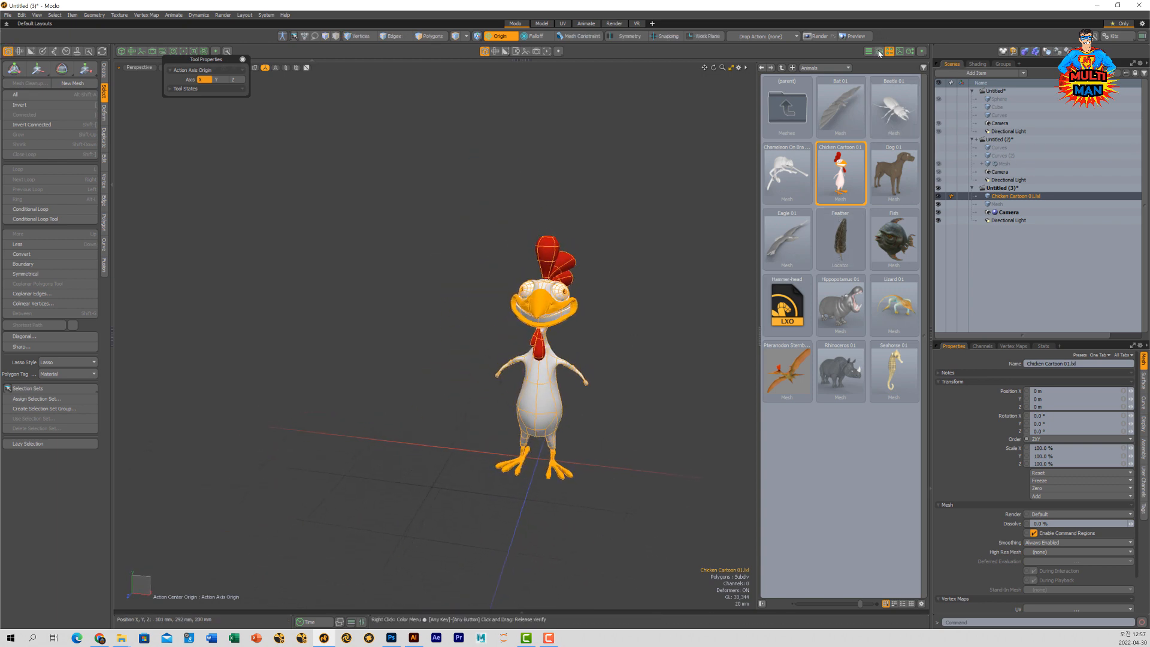
# - Search the mesh operations for "mesh w" and add the Mesh Wrap Effector to the chicken mesh
pyautogui.click(878, 51)
pyautogui.click(814, 68)
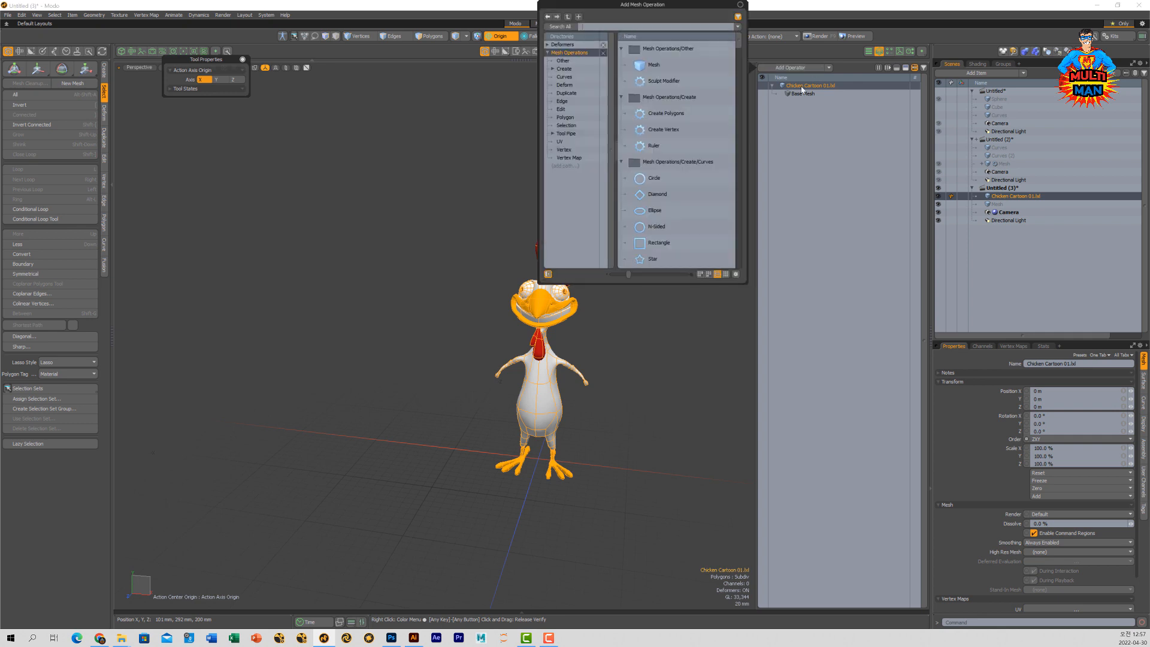
pyautogui.click(636, 27)
pyautogui.write('me')
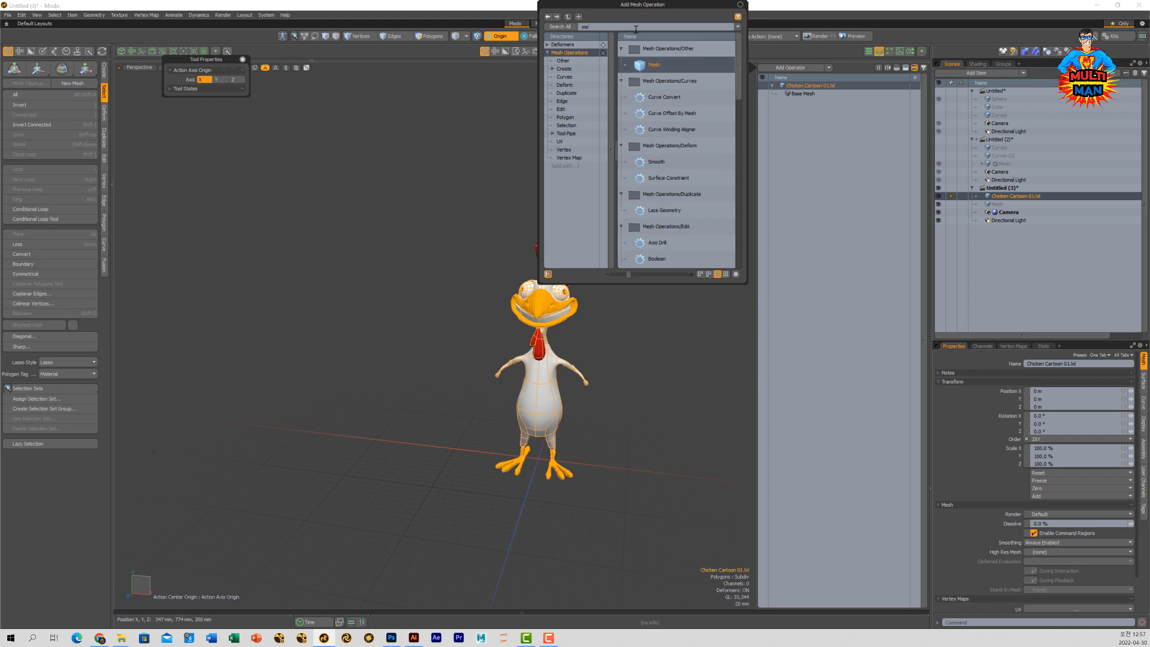
pyautogui.write('sh w')
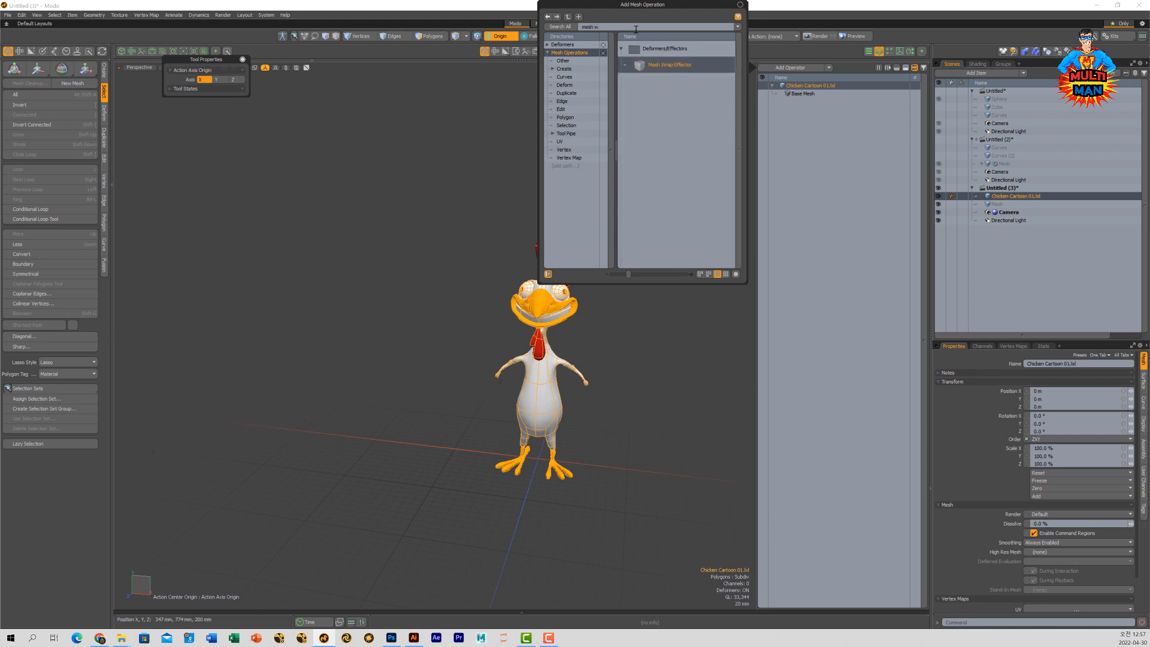
pyautogui.doubleClick(660, 66)
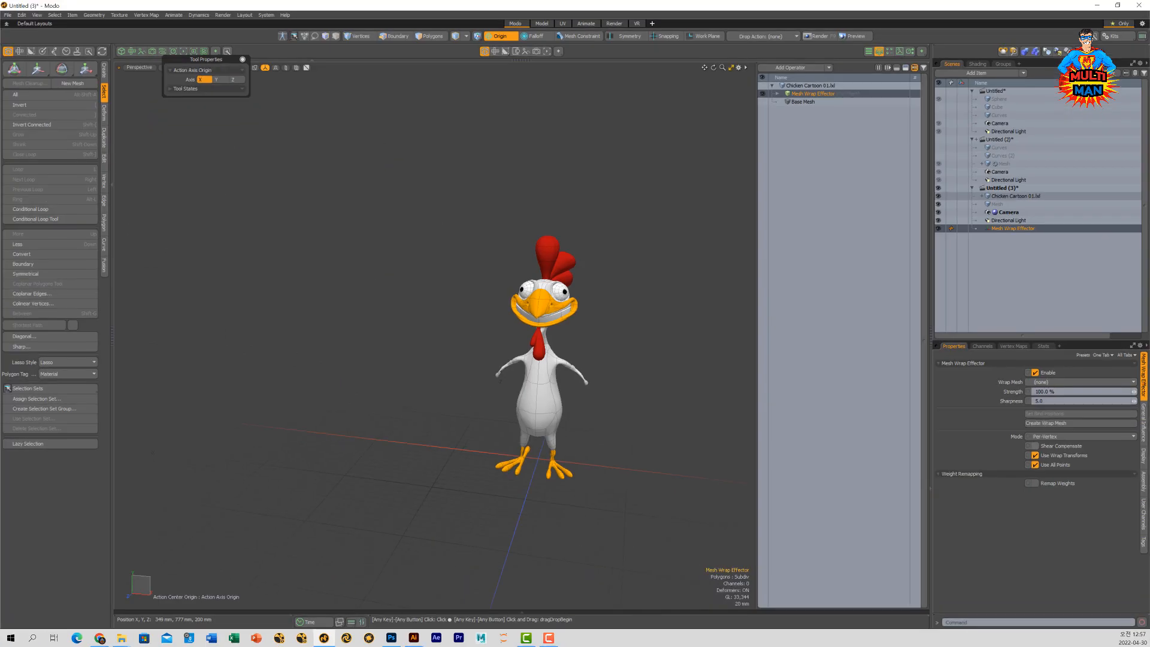
# - Create a wrap mesh around the chicken with 2 spans per axis and delete the scene's empty mesh item
pyautogui.click(1057, 423)
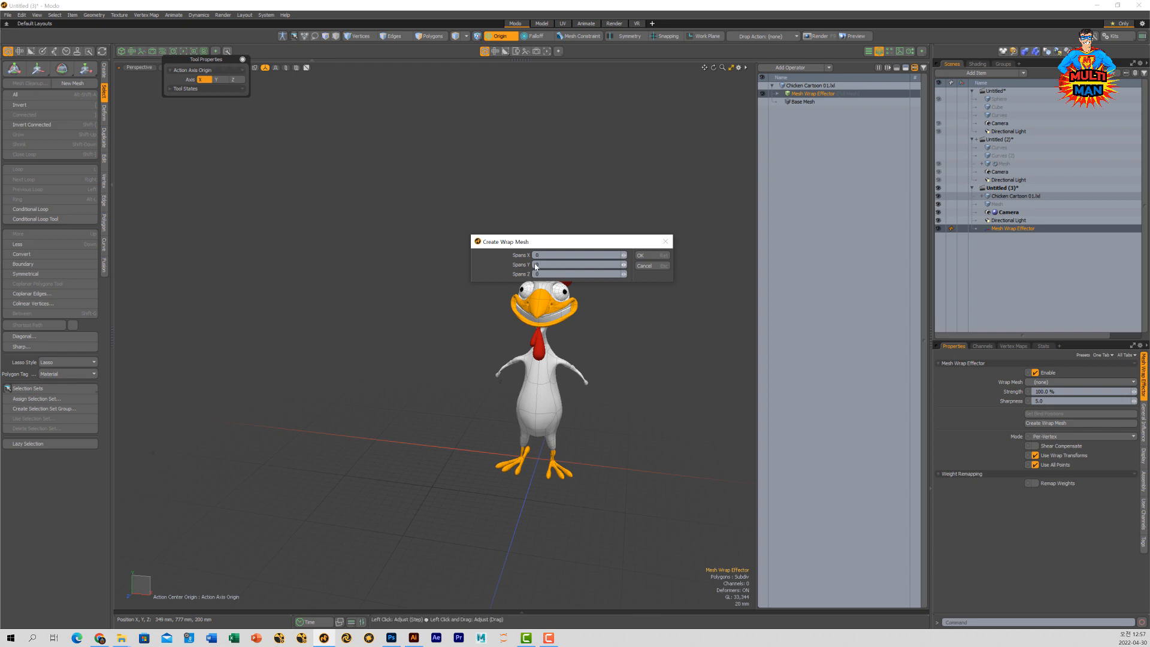
pyautogui.write('2')
pyautogui.press('Tab')
pyautogui.write('2')
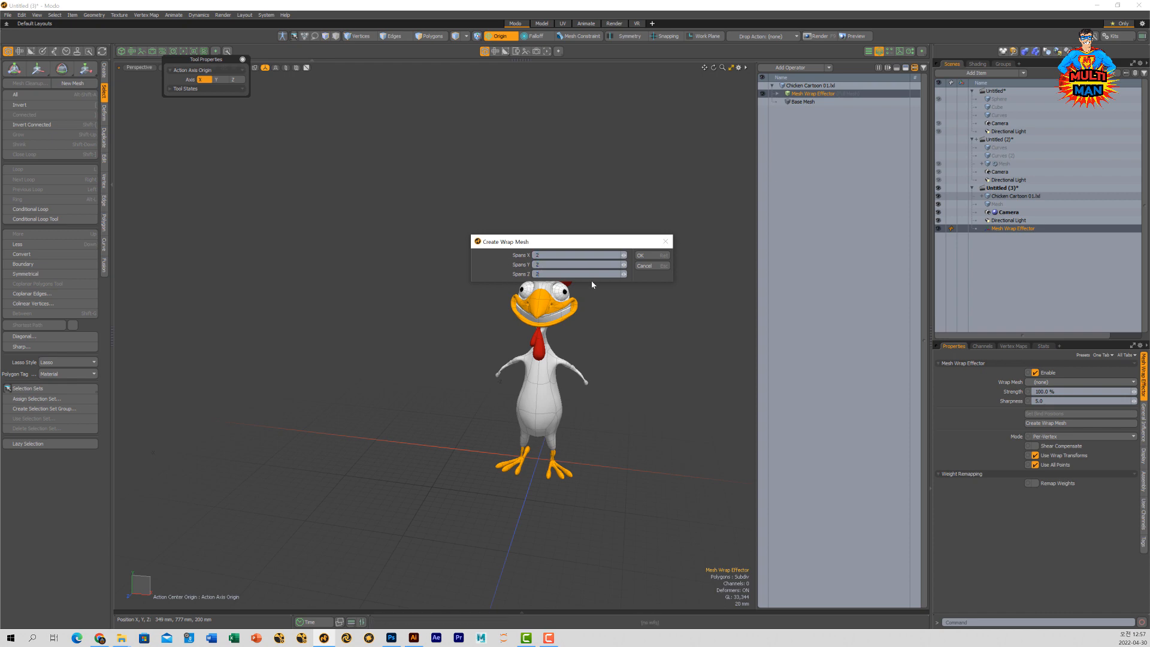
pyautogui.click(645, 260)
pyautogui.keyDown('alt'); pyautogui.moveTo(660, 411); pyautogui.dragTo(514, 421); pyautogui.keyUp('alt')
pyautogui.keyDown('alt'); pyautogui.keyDown('shift'); pyautogui.moveTo(549, 406); pyautogui.dragTo(570, 383); pyautogui.keyUp('shift'); pyautogui.keyUp('alt')
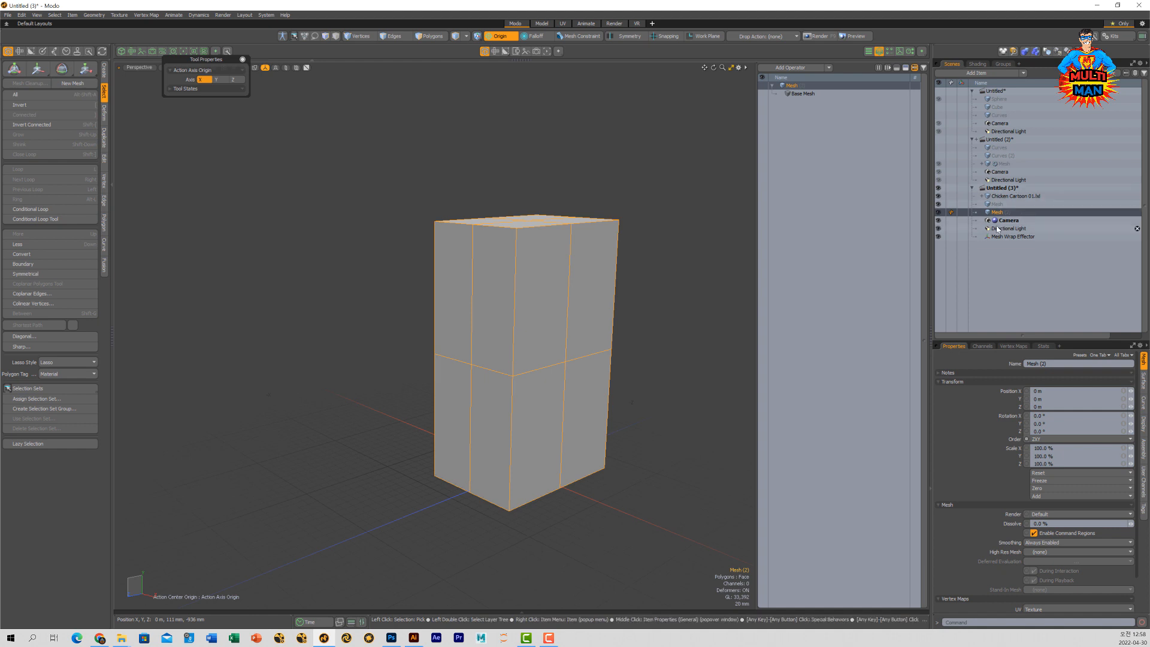
pyautogui.click(1138, 204)
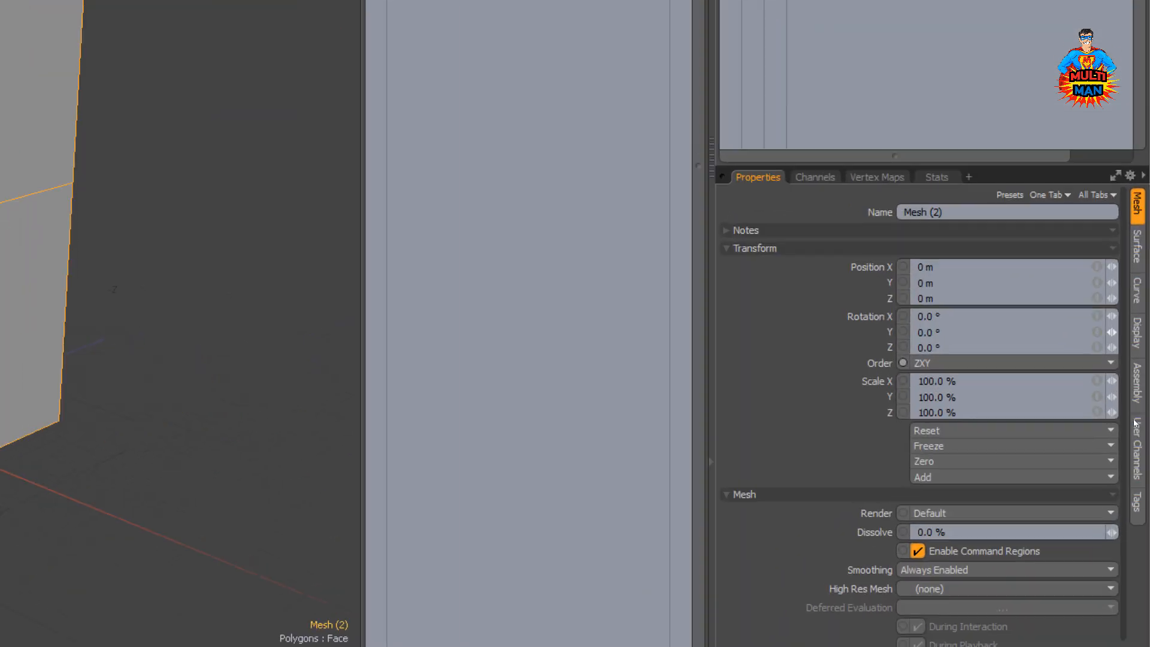
# - Add draw options to the wrap mesh and set its draw style to Wireframe
pyautogui.moveTo(1145, 350); pyautogui.dragTo(1101, 292)
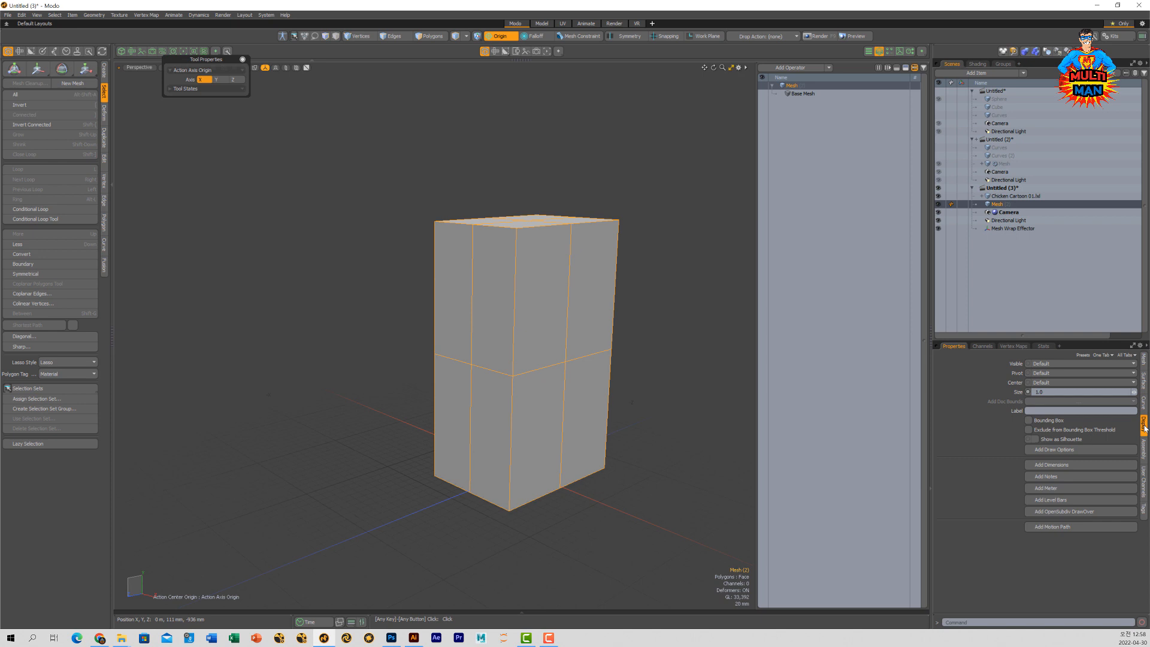
pyautogui.click(1136, 332)
pyautogui.click(1053, 449)
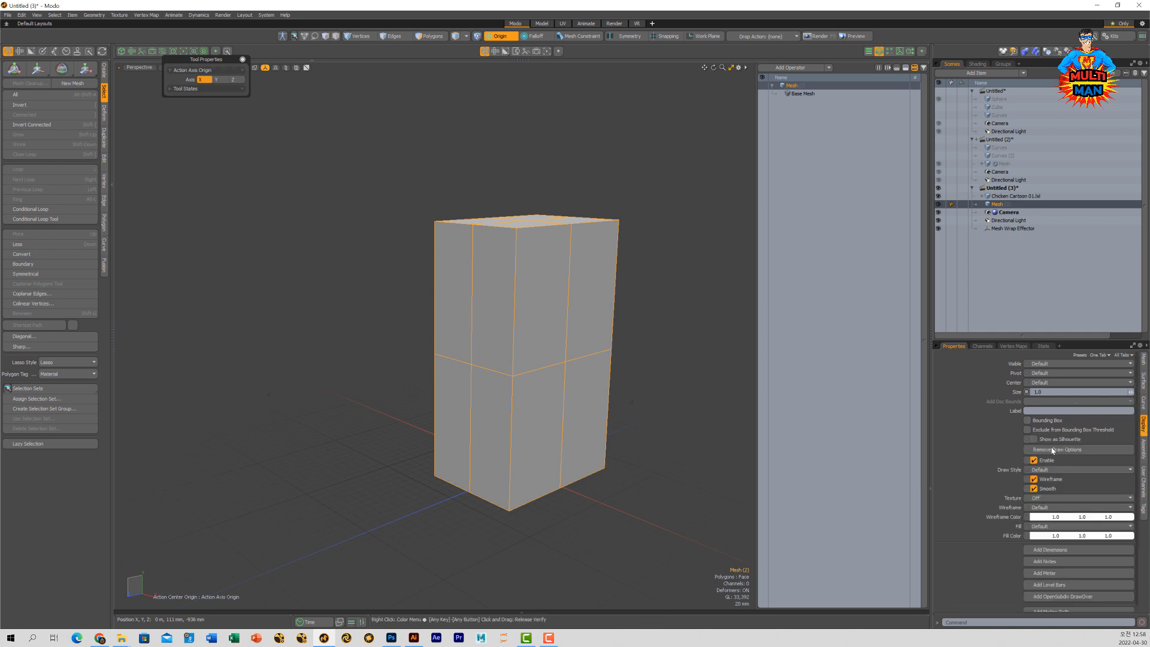
pyautogui.click(1048, 469)
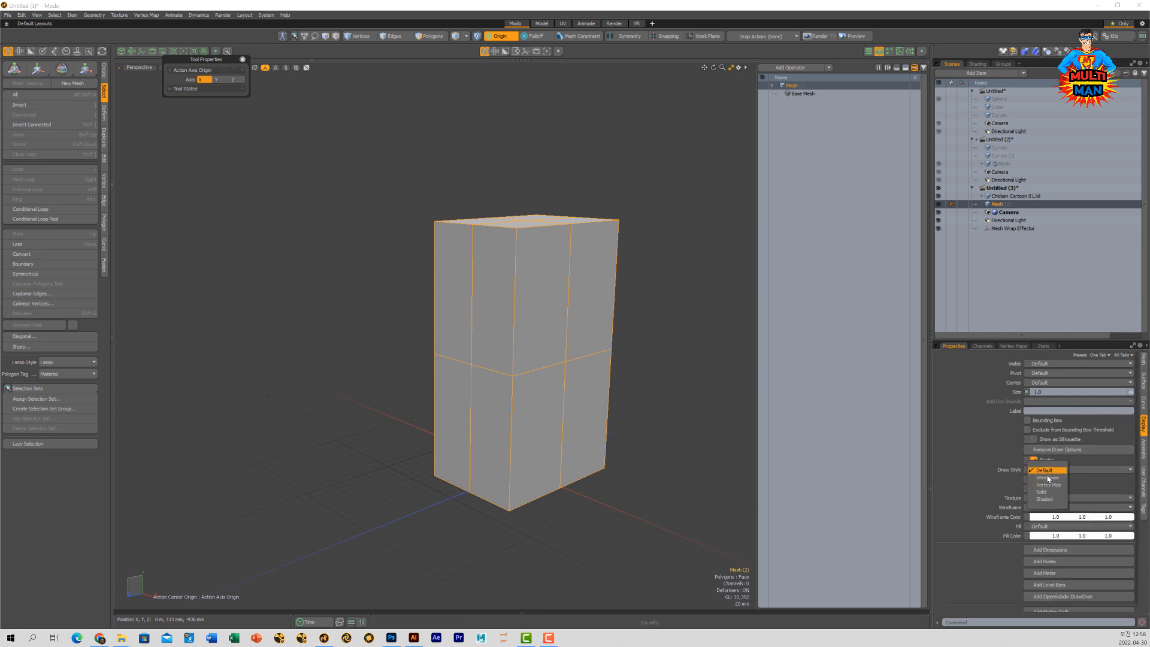
pyautogui.click(1044, 479)
pyautogui.keyDown('alt'); pyautogui.moveTo(723, 418); pyautogui.dragTo(595, 362); pyautogui.keyUp('alt')
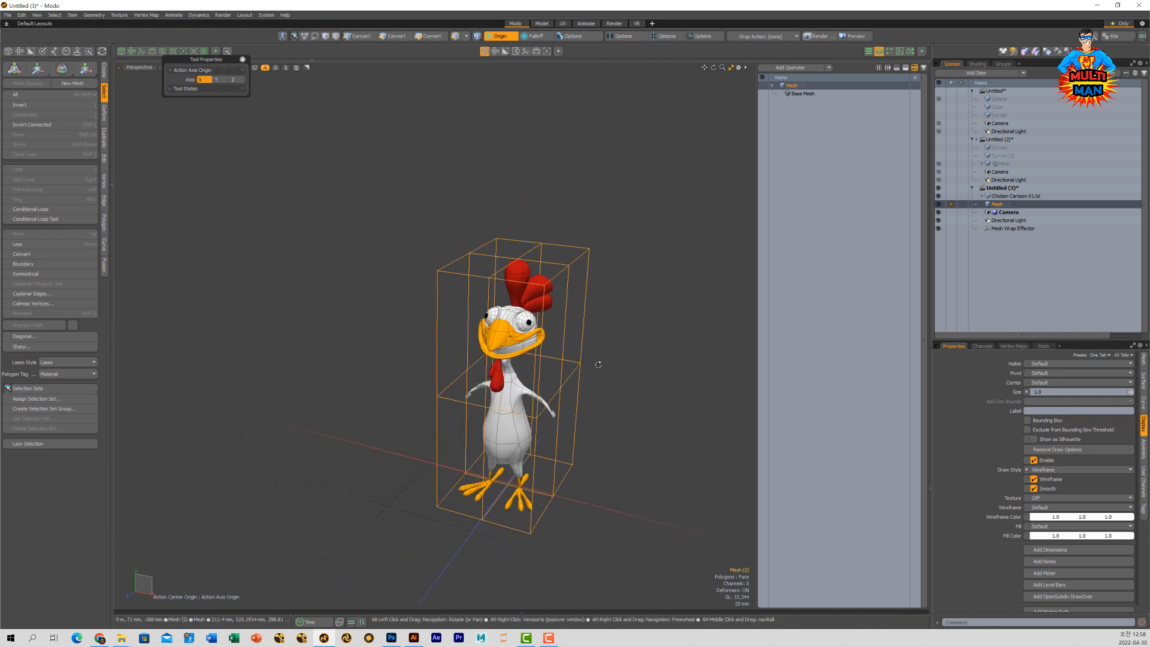
# - Select the three vertices along one upper side edge of the wrap cage and move them outward twice, about 100 mm each time
pyautogui.press('1')
pyautogui.click(567, 268)
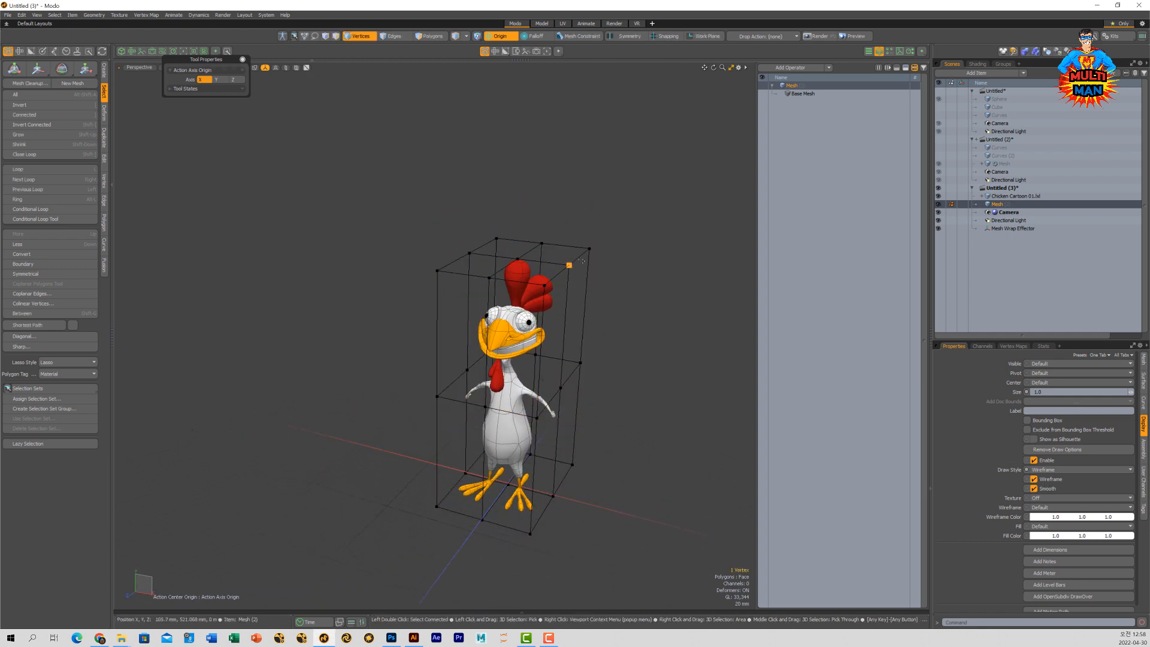
pyautogui.keyDown('shift'); pyautogui.click(589, 248); pyautogui.keyUp('shift')
pyautogui.keyDown('shift'); pyautogui.click(546, 288); pyautogui.keyUp('shift')
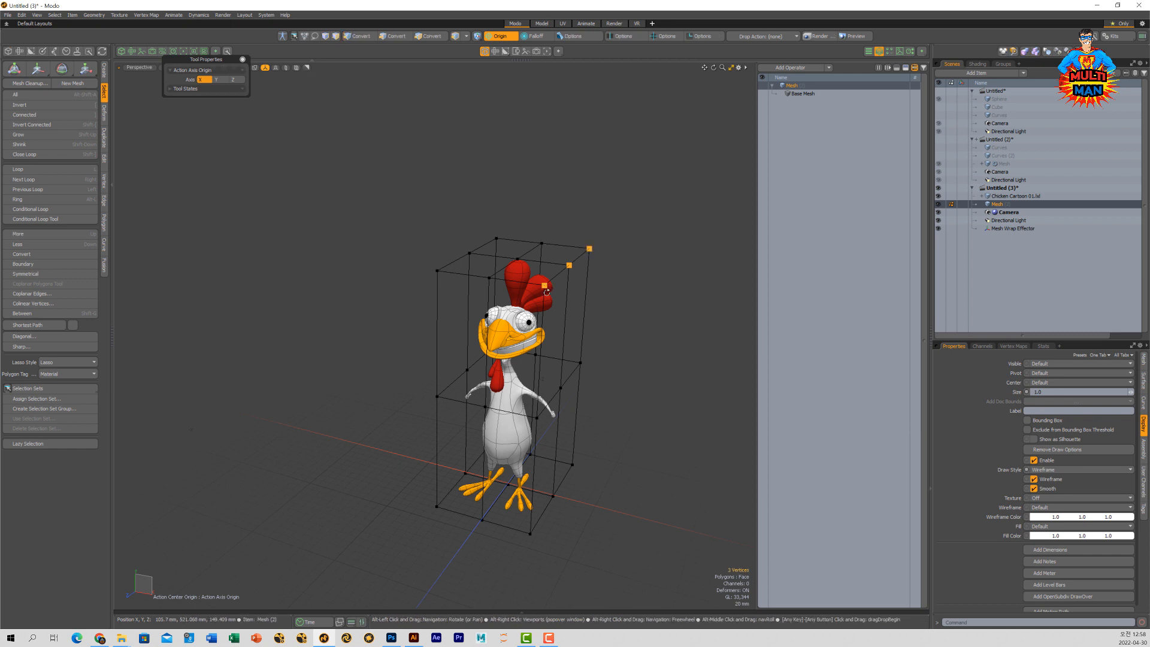
pyautogui.keyDown('alt'); pyautogui.moveTo(547, 291); pyautogui.dragTo(582, 290); pyautogui.keyUp('alt')
pyautogui.press('w')
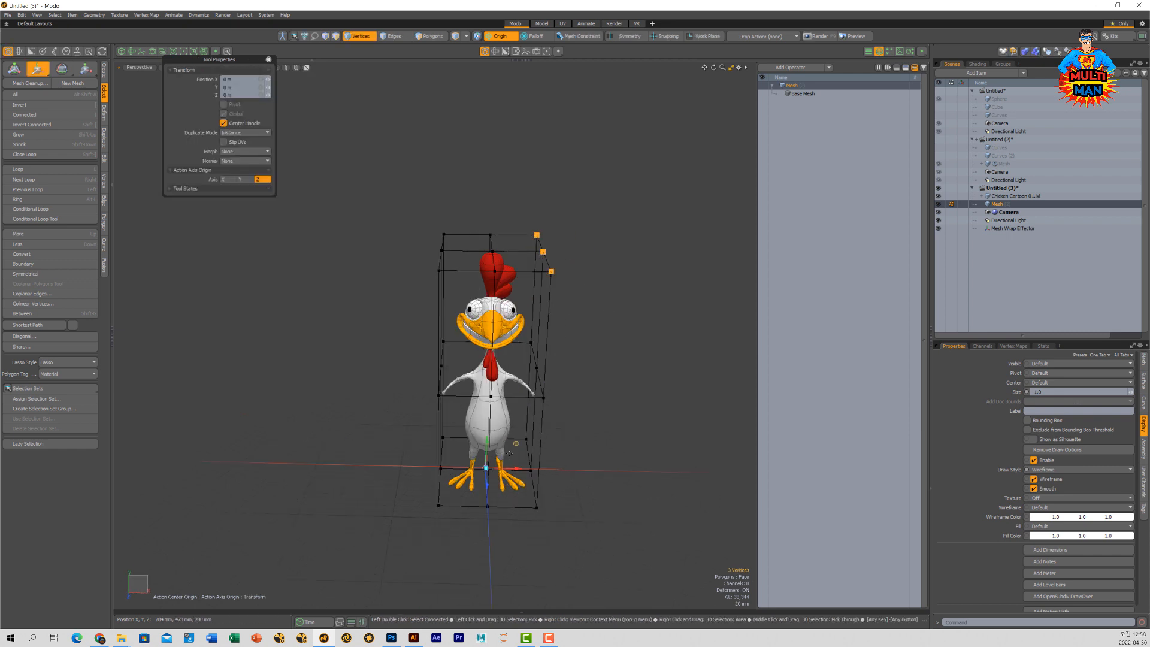
pyautogui.moveTo(551, 253); pyautogui.dragTo(597, 258)
pyautogui.keyDown('alt'); pyautogui.moveTo(586, 398); pyautogui.dragTo(562, 398); pyautogui.keyUp('alt')
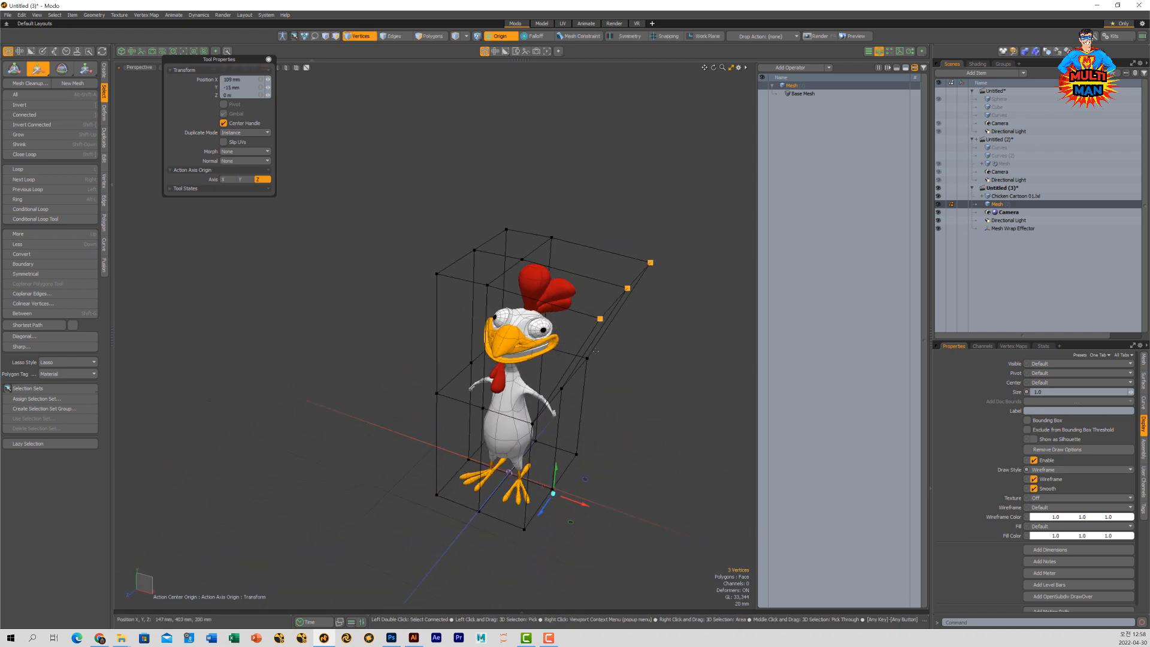
pyautogui.moveTo(627, 288); pyautogui.dragTo(671, 312)
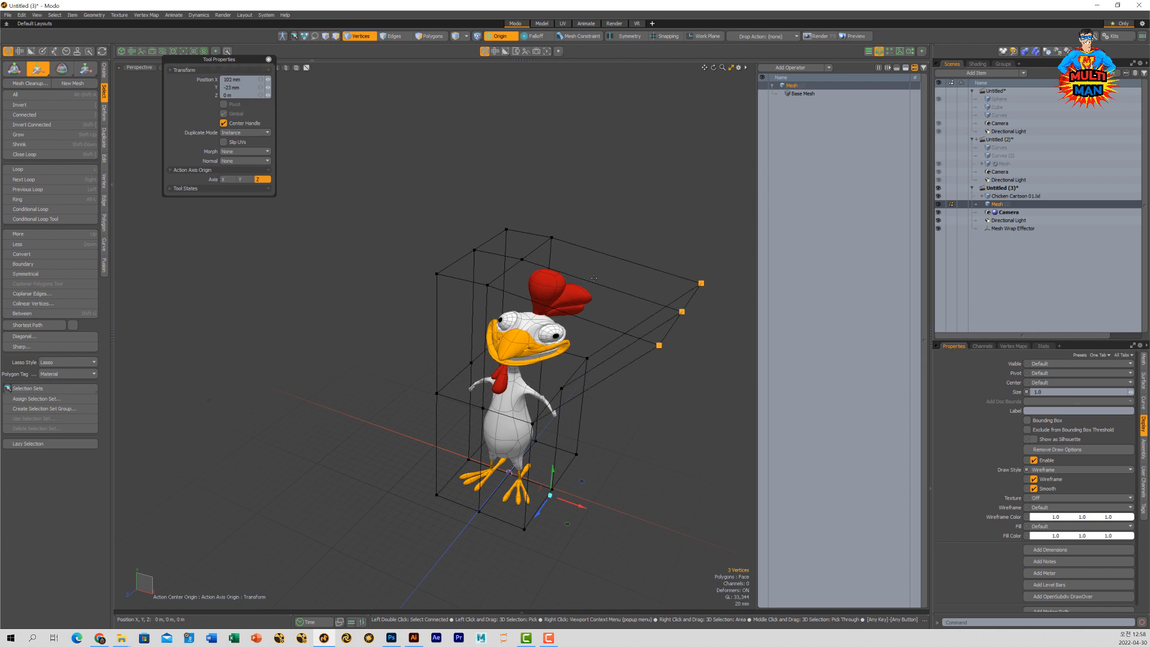
# - Select only the middle vertex of the cage's opposite upper side edge and move it outward
pyautogui.click(474, 250)
pyautogui.press('k')
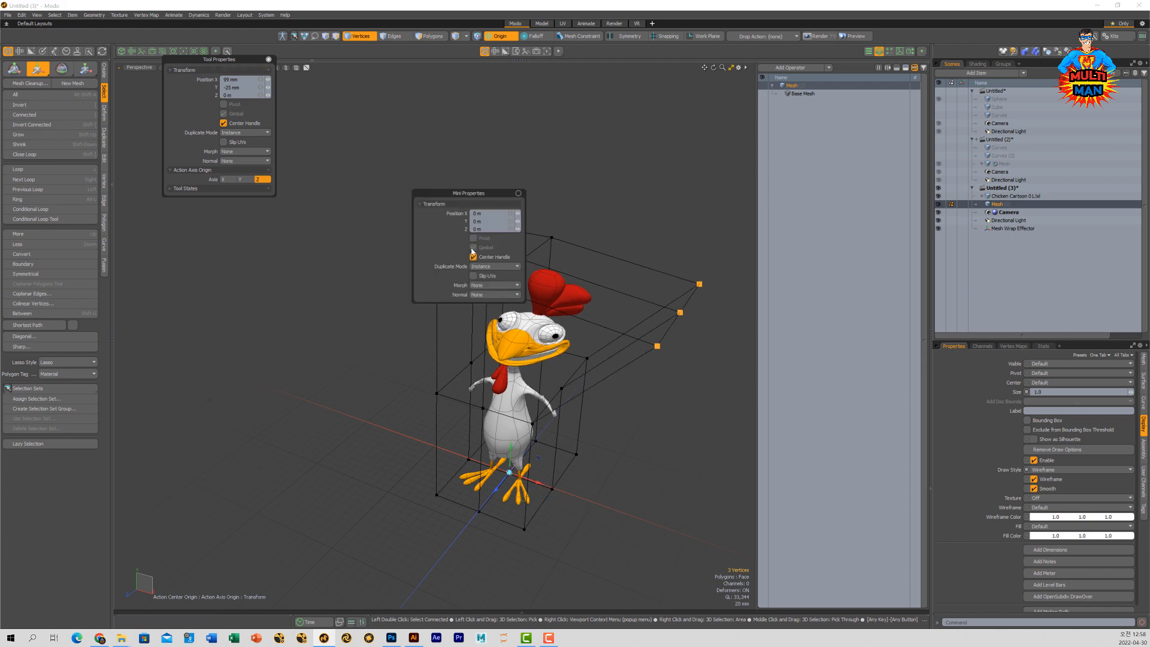
pyautogui.press('Escape')
pyautogui.press('space')
pyautogui.click(475, 250)
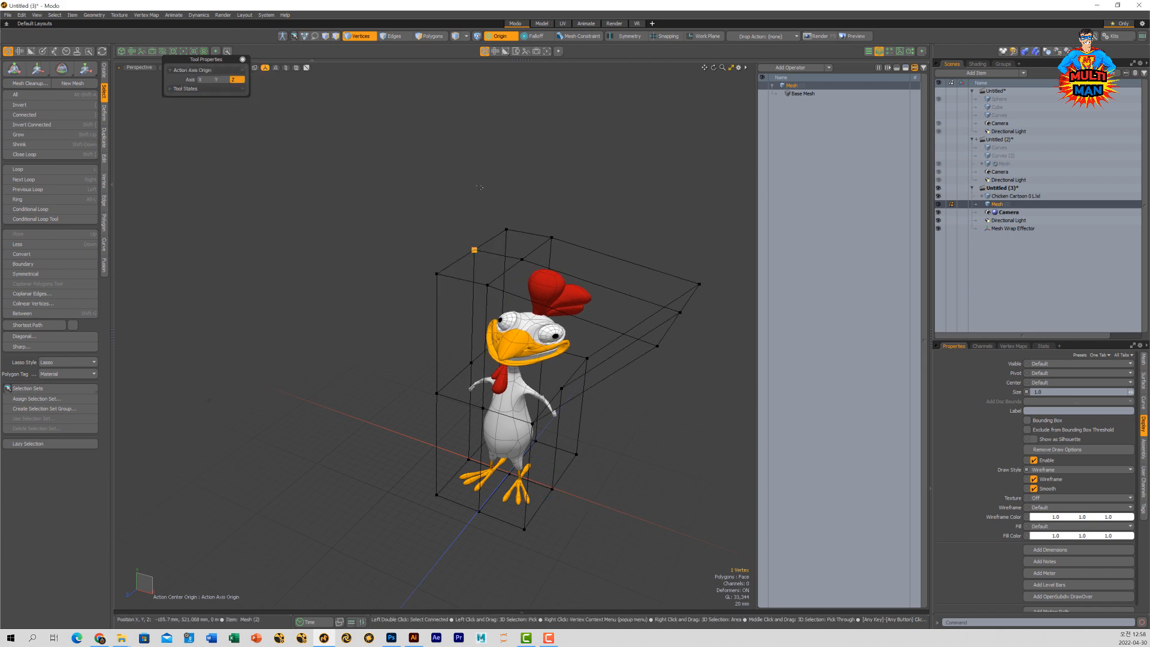
pyautogui.press('w')
pyautogui.moveTo(474, 250); pyautogui.dragTo(415, 236)
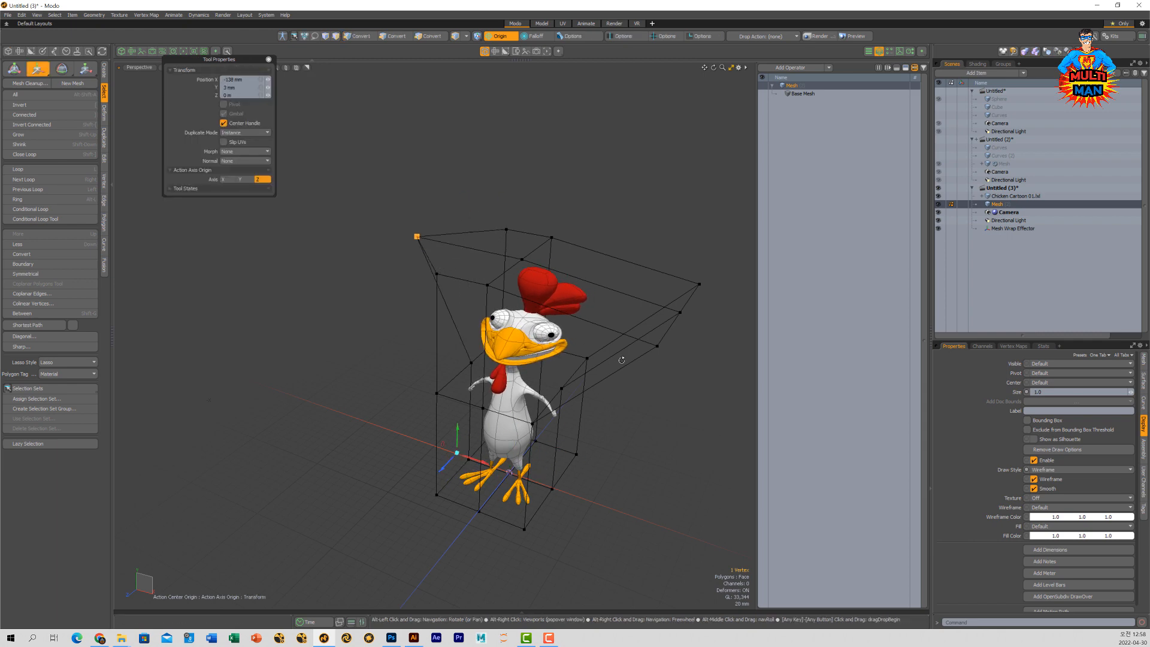
pyautogui.moveTo(623, 360)
pyautogui.keyDown('alt'); pyautogui.mouseDown()
pyautogui.moveTo(578, 336)
pyautogui.moveTo(614, 340)
pyautogui.mouseUp(); pyautogui.keyUp('alt')
# - Deform the chicken by moving an upper side polygon of the wrap cage outward, and clear the polygon selection
pyautogui.press('3')
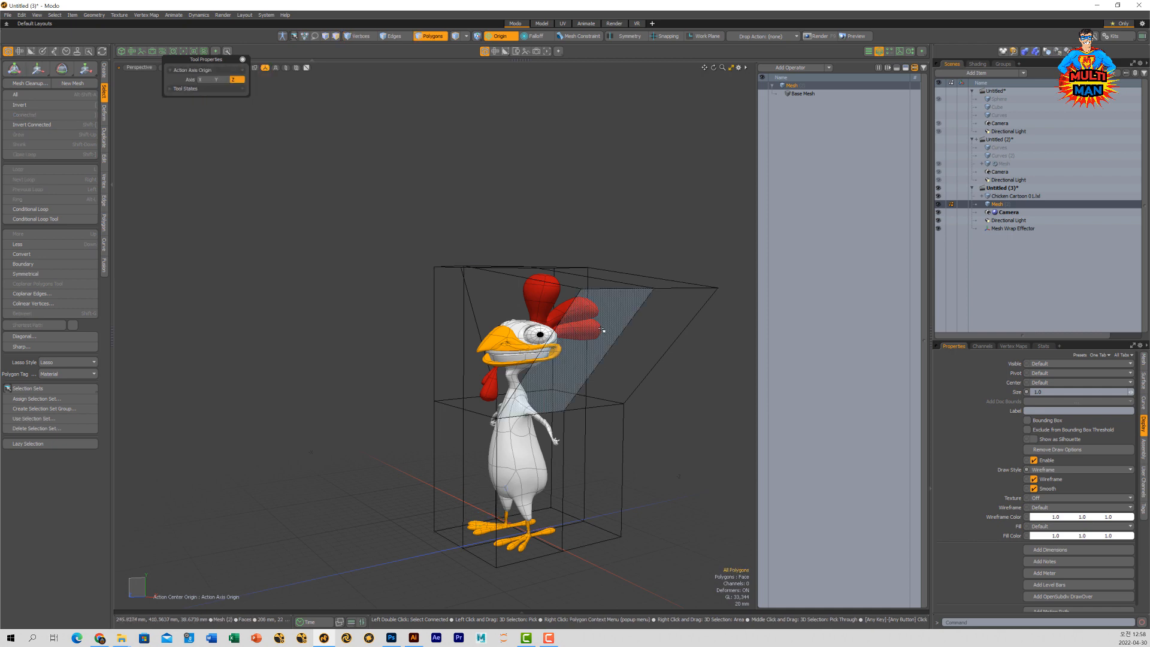
pyautogui.click(575, 350)
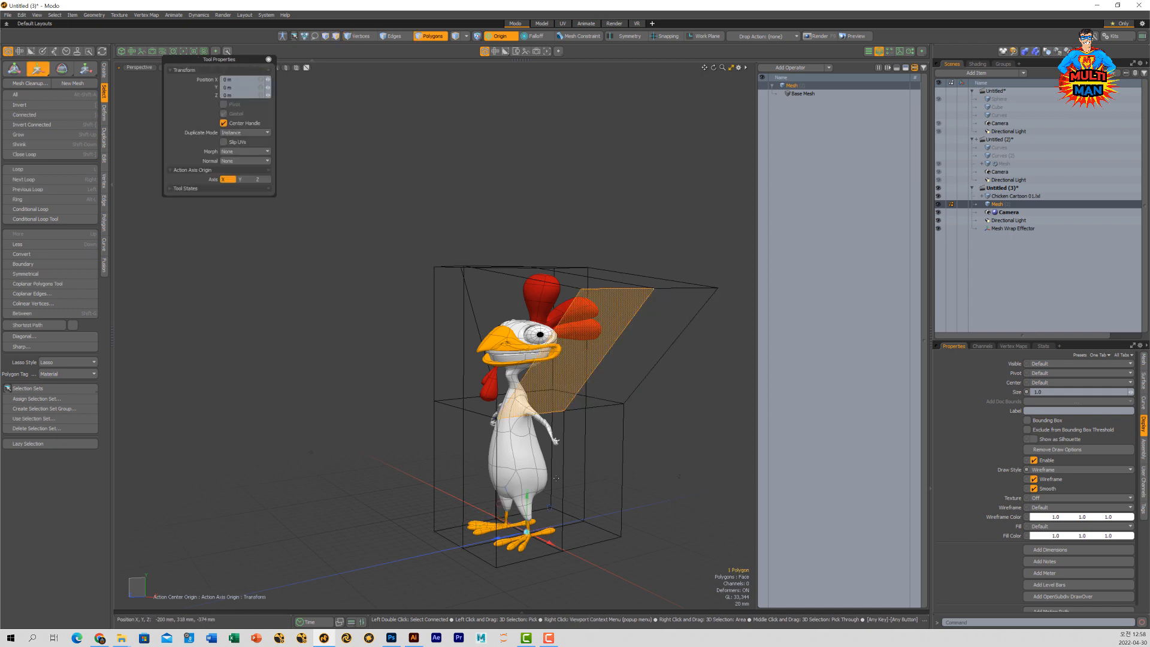
pyautogui.moveTo(565, 386); pyautogui.dragTo(598, 406)
pyautogui.keyDown('alt'); pyautogui.moveTo(548, 381); pyautogui.dragTo(360, 337); pyautogui.keyUp('alt')
pyautogui.click(258, 179)
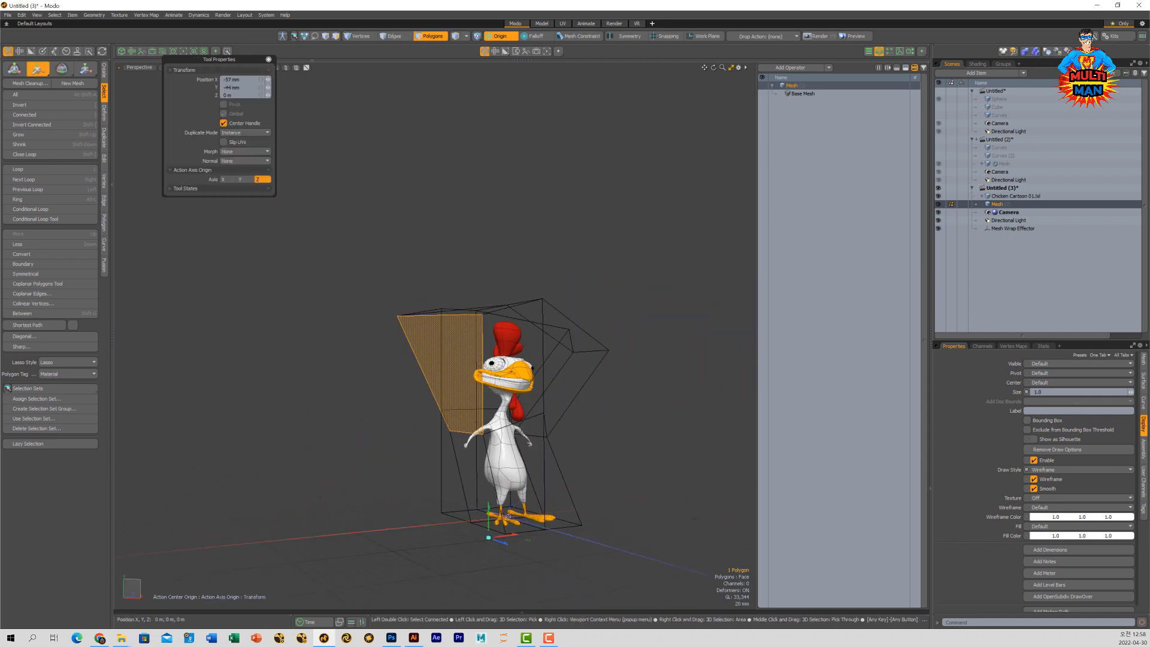
pyautogui.moveTo(455, 384); pyautogui.dragTo(408, 357)
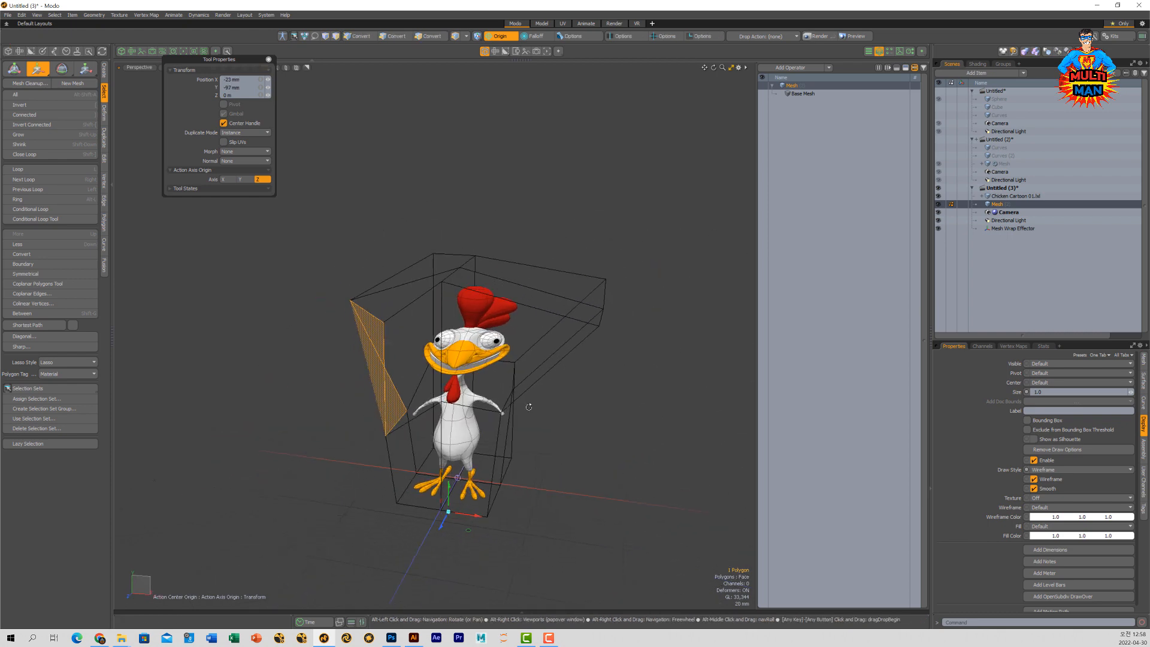
pyautogui.click(1001, 206)
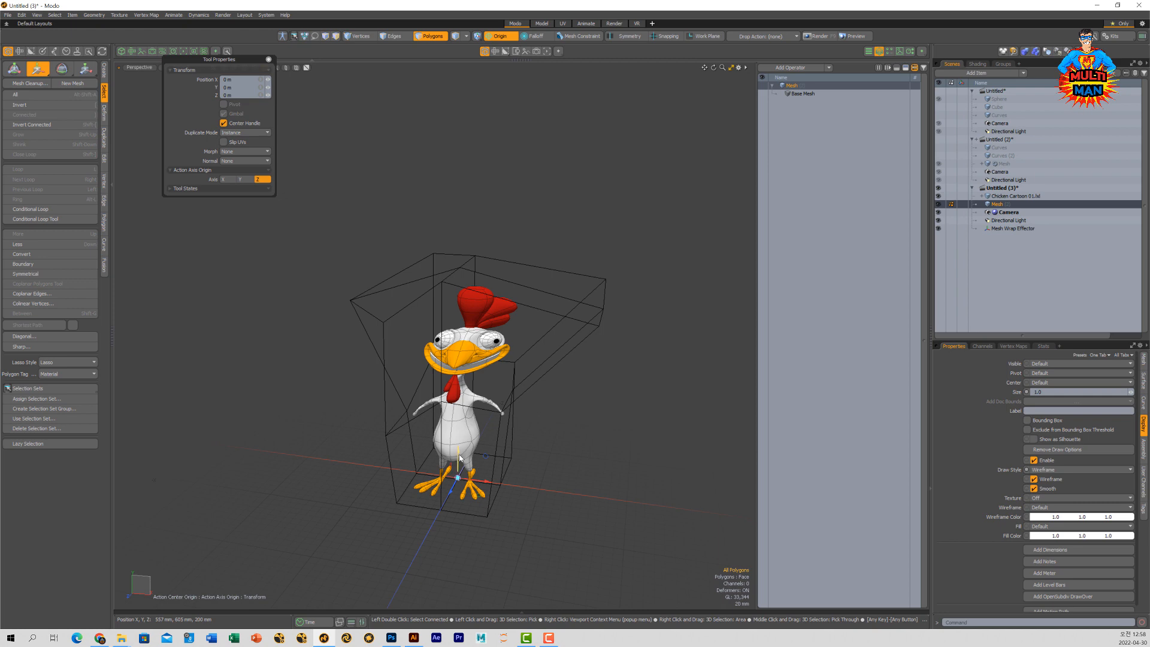
# - Switch to the browser, read the Wrap Effector and Shader Tree Enhancements sections of the Modo 16 what's-new page, and return to Modo
pyautogui.keyDown('alt'); pyautogui.moveTo(459, 459); pyautogui.dragTo(545, 360); pyautogui.keyUp('alt')
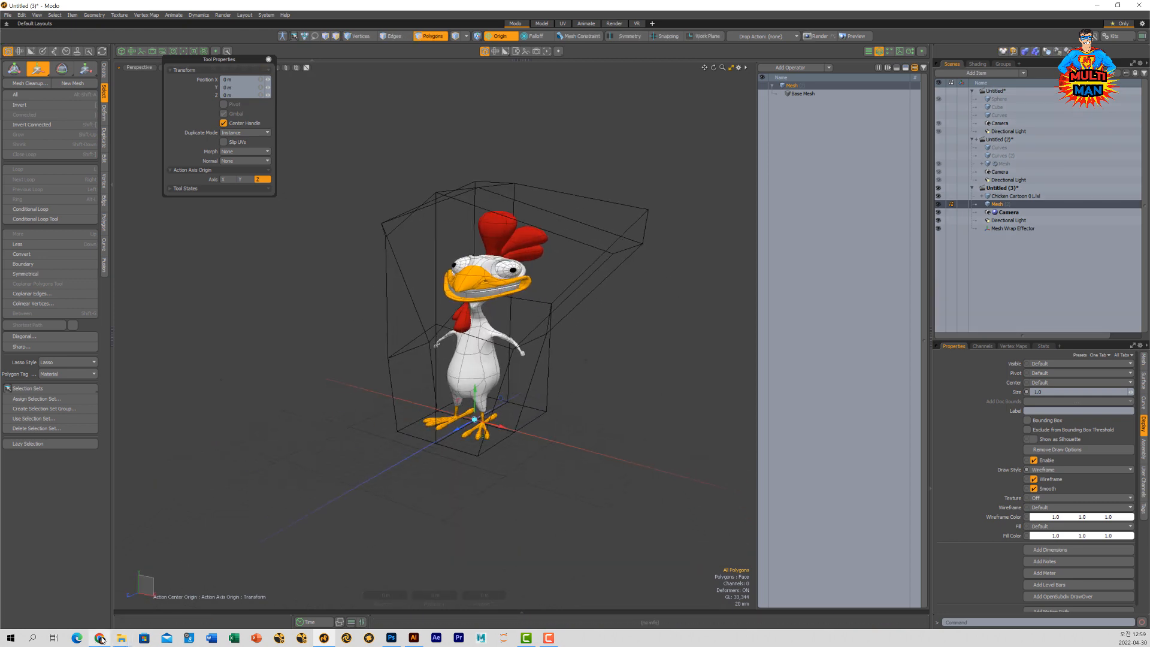
pyautogui.click(101, 639)
pyautogui.scroll(-3, 558, 320)
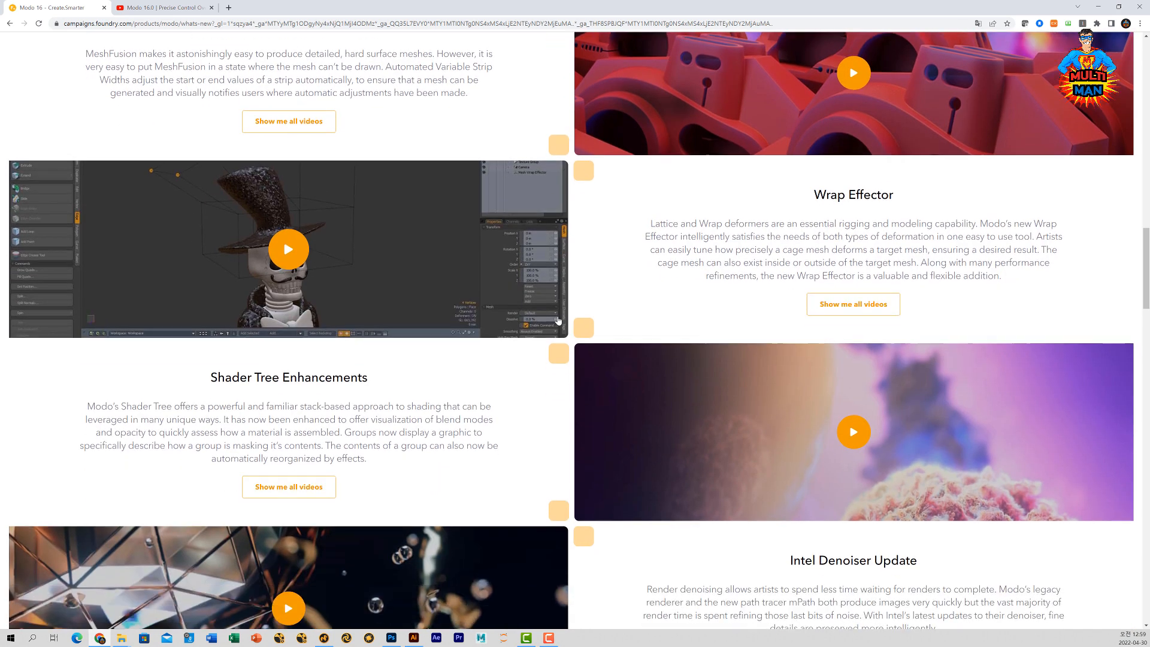
pyautogui.scroll(-2, 539, 323)
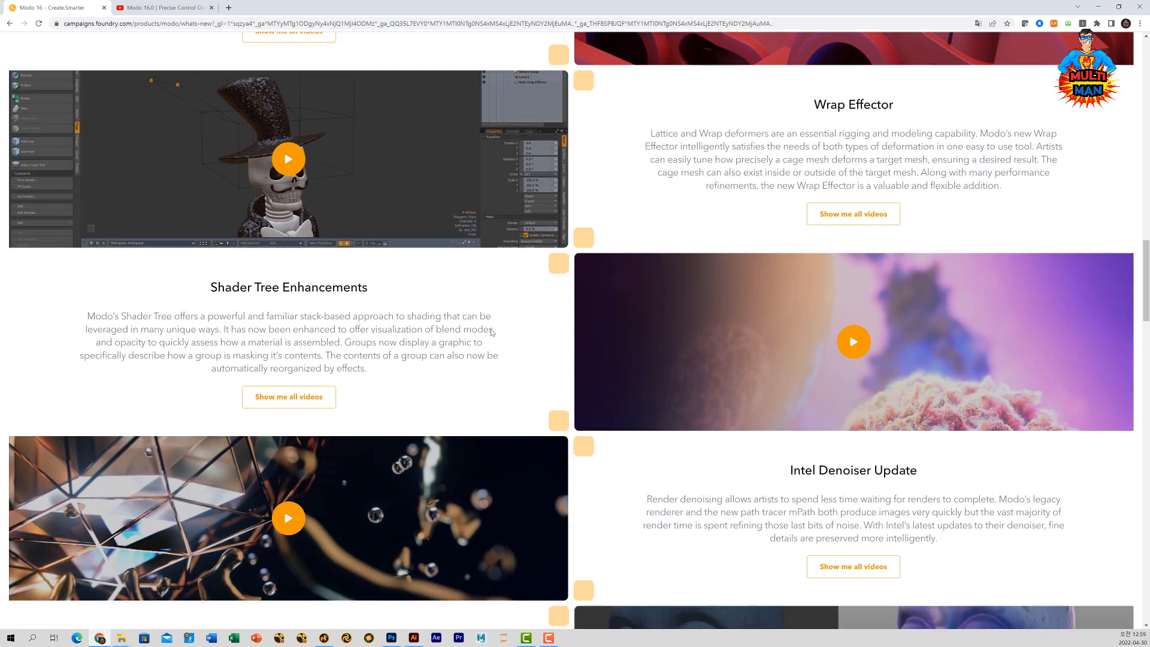
pyautogui.click(324, 638)
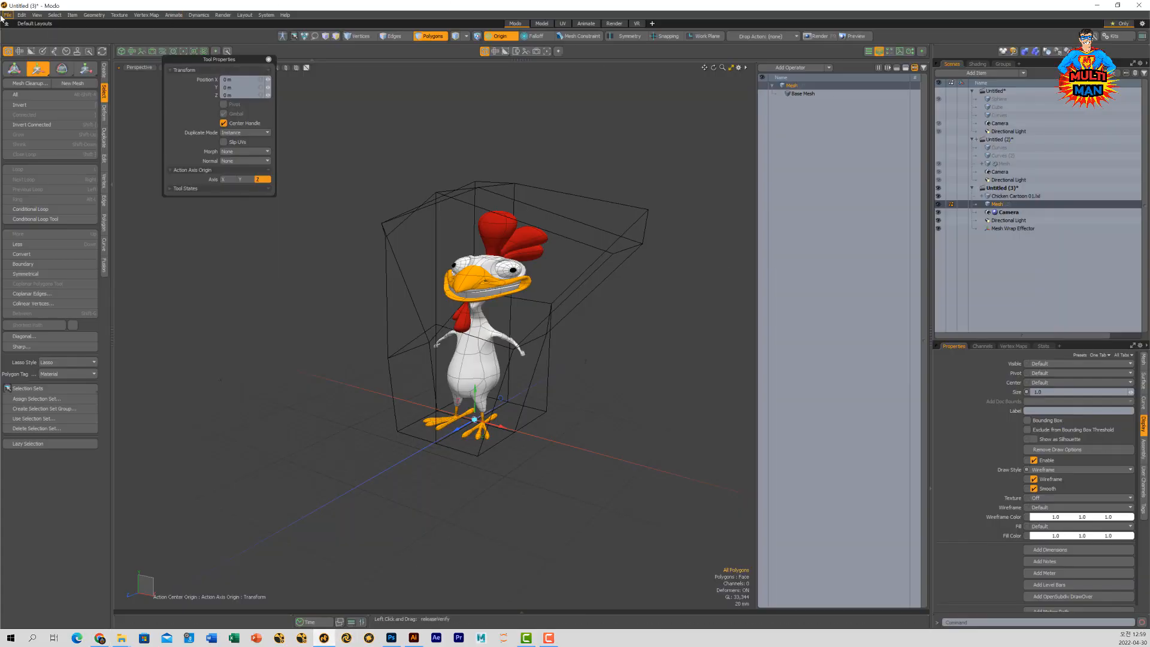
# - Create a new empty scene and display its Shader Tree
pyautogui.click(7, 15)
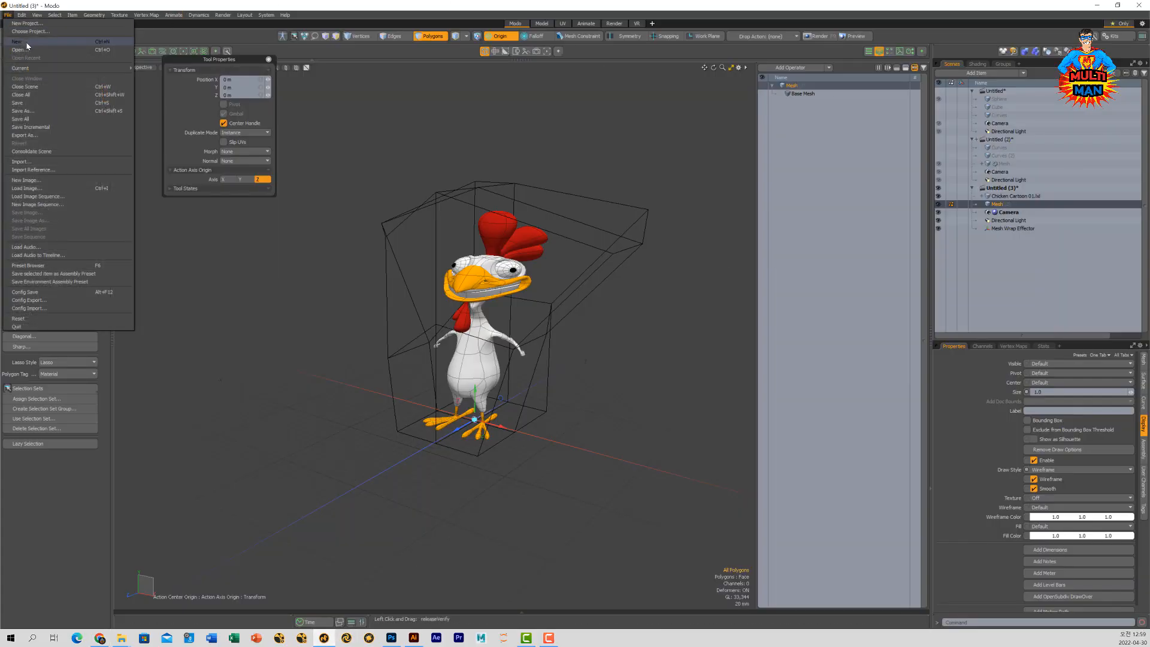
pyautogui.click(746, 225)
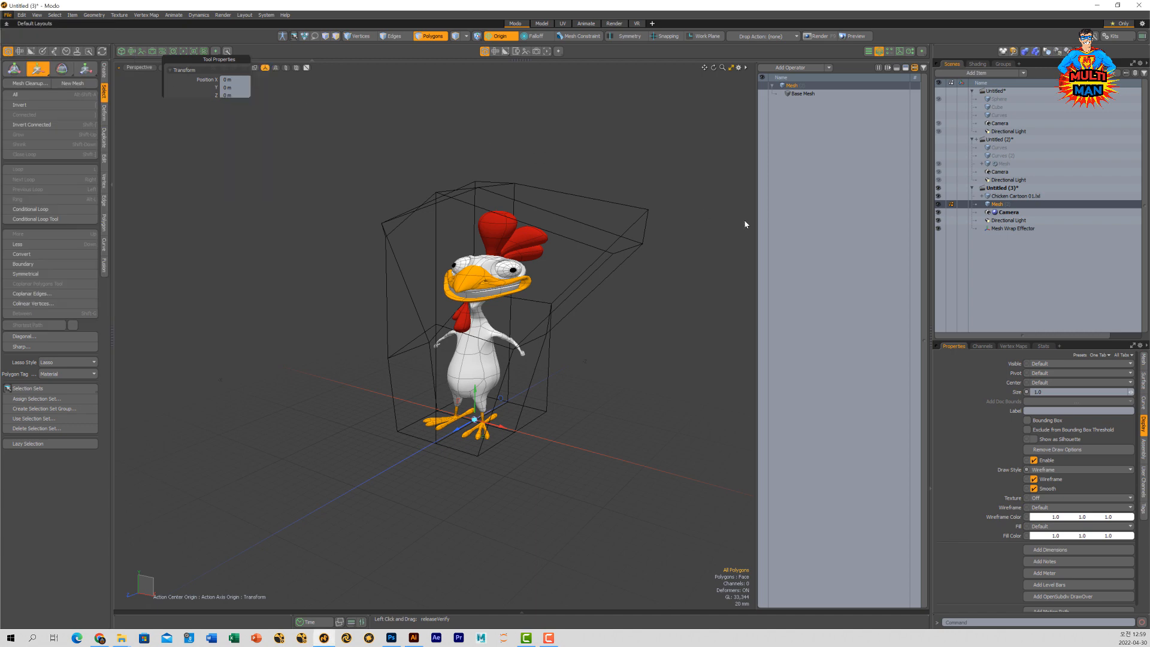
pyautogui.click(976, 64)
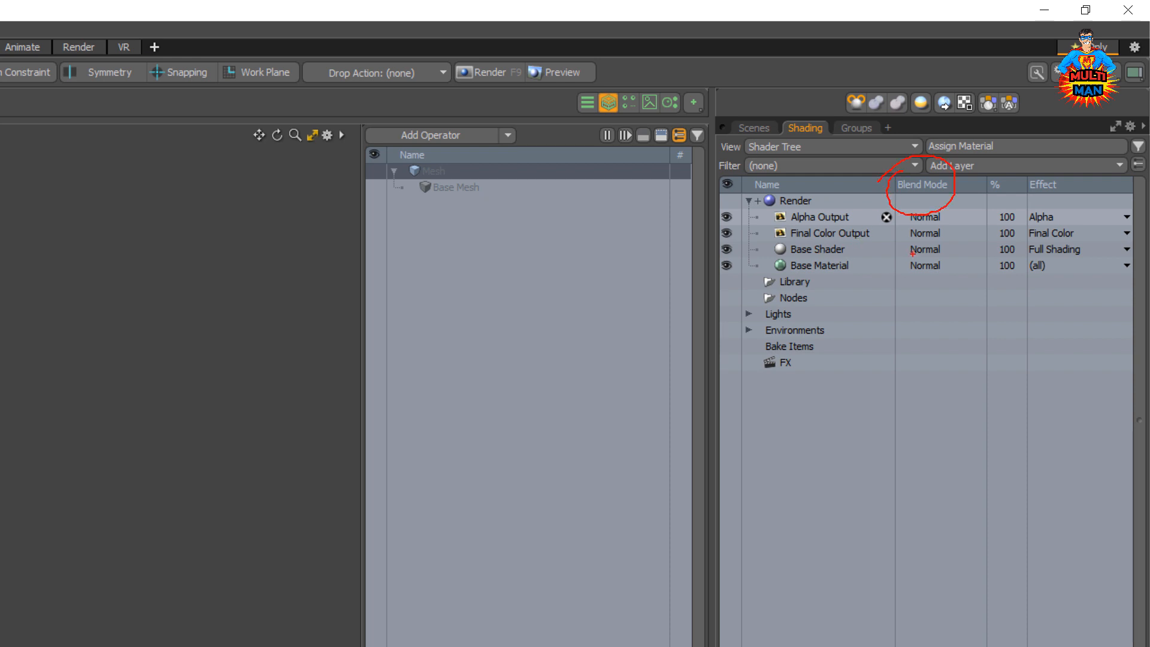
# - Examine the Blend Mode column of the Shader Tree and the blend modes offered for the Alpha Output
pyautogui.moveTo(892, 196); pyautogui.dragTo(938, 197)
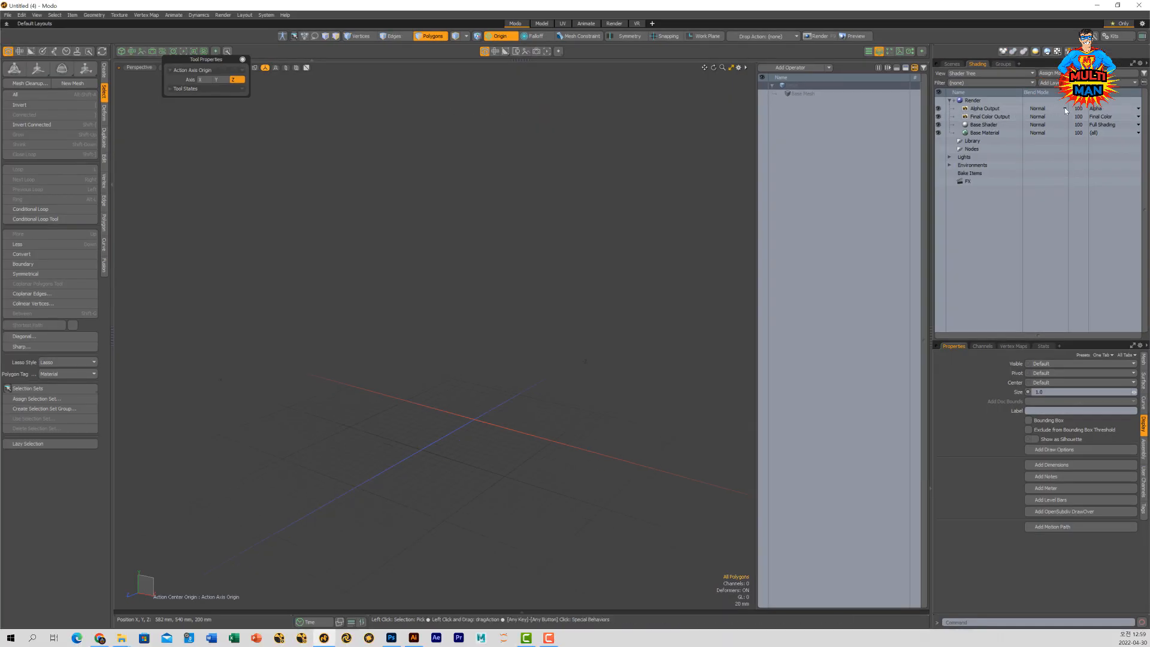
pyautogui.click(1065, 108)
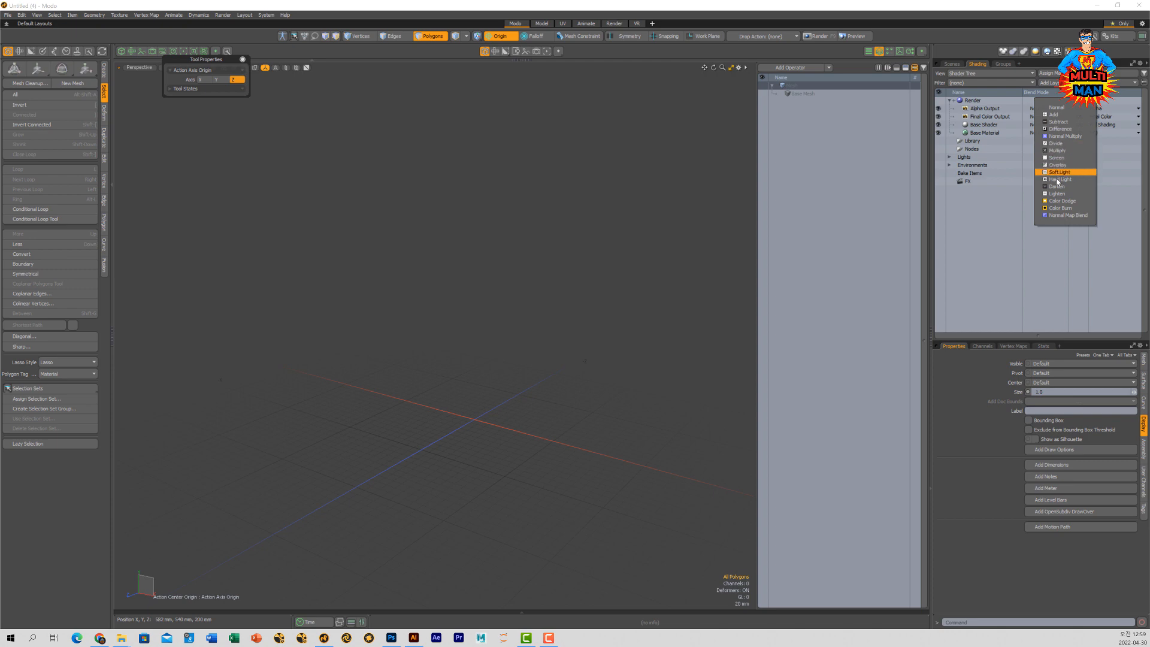
pyautogui.click(999, 219)
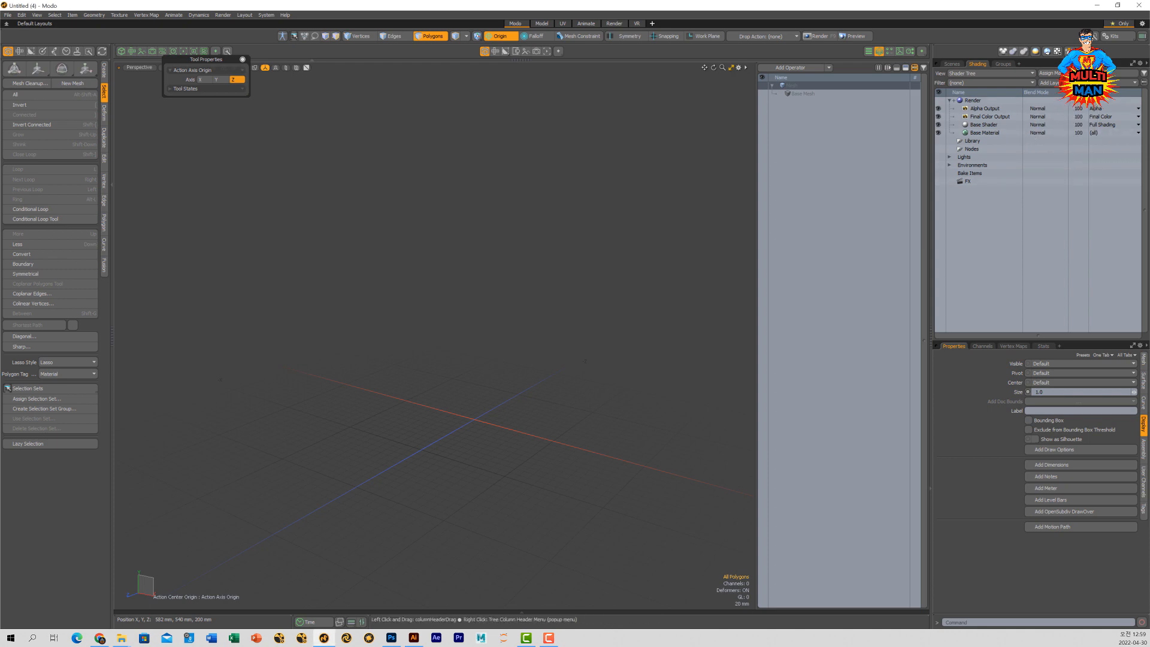
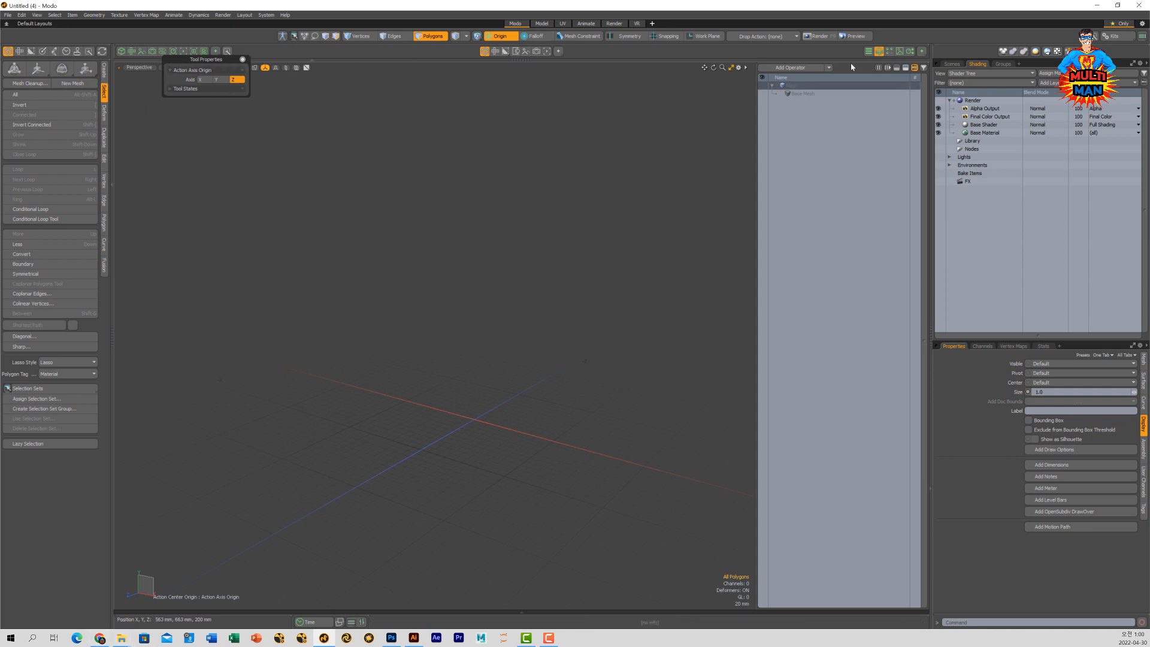
# - Load the Tackle Box mesh preset from the Household Objects folder into the scene
pyautogui.click(889, 51)
pyautogui.doubleClick(781, 116)
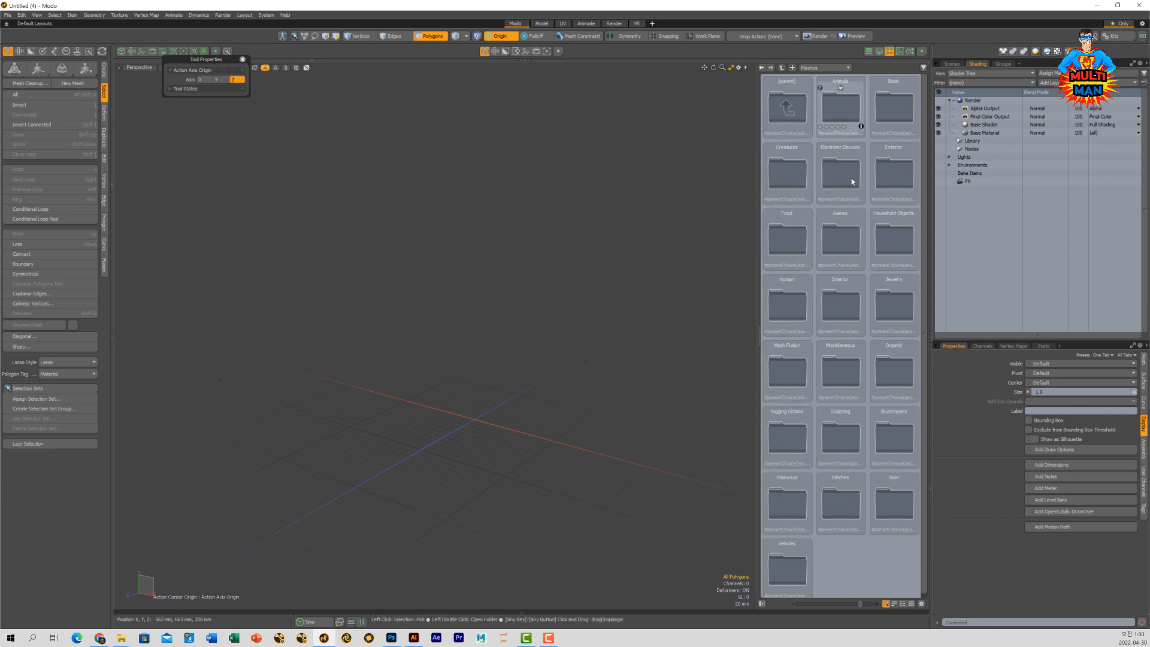
pyautogui.doubleClick(891, 224)
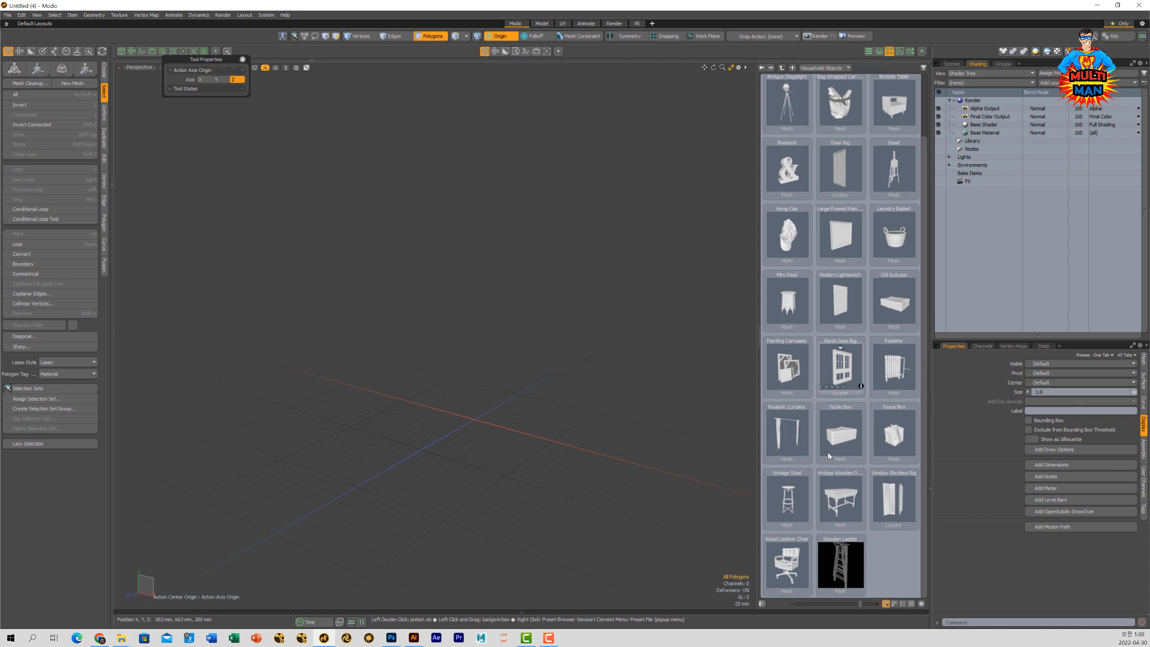
pyautogui.doubleClick(841, 439)
pyautogui.scroll(5, 412, 408)
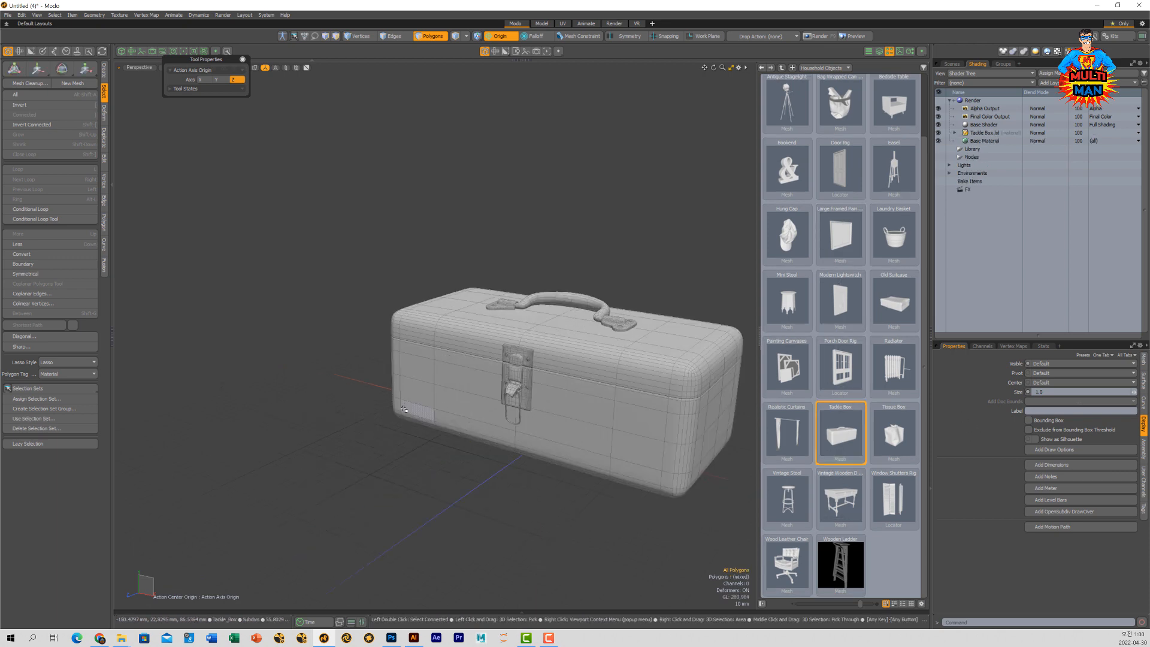
pyautogui.keyDown('alt'); pyautogui.moveTo(562, 400); pyautogui.dragTo(542, 382); pyautogui.keyUp('alt')
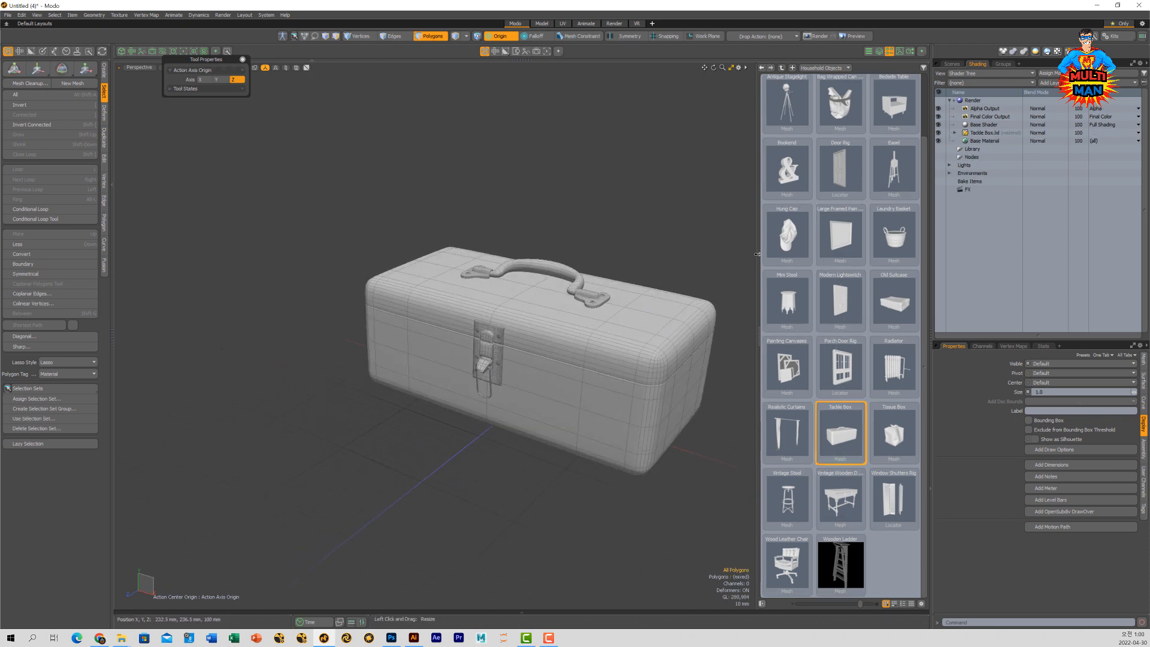
# - Delete the imported Tackle Box material group from the Shader Tree
pyautogui.click(973, 133)
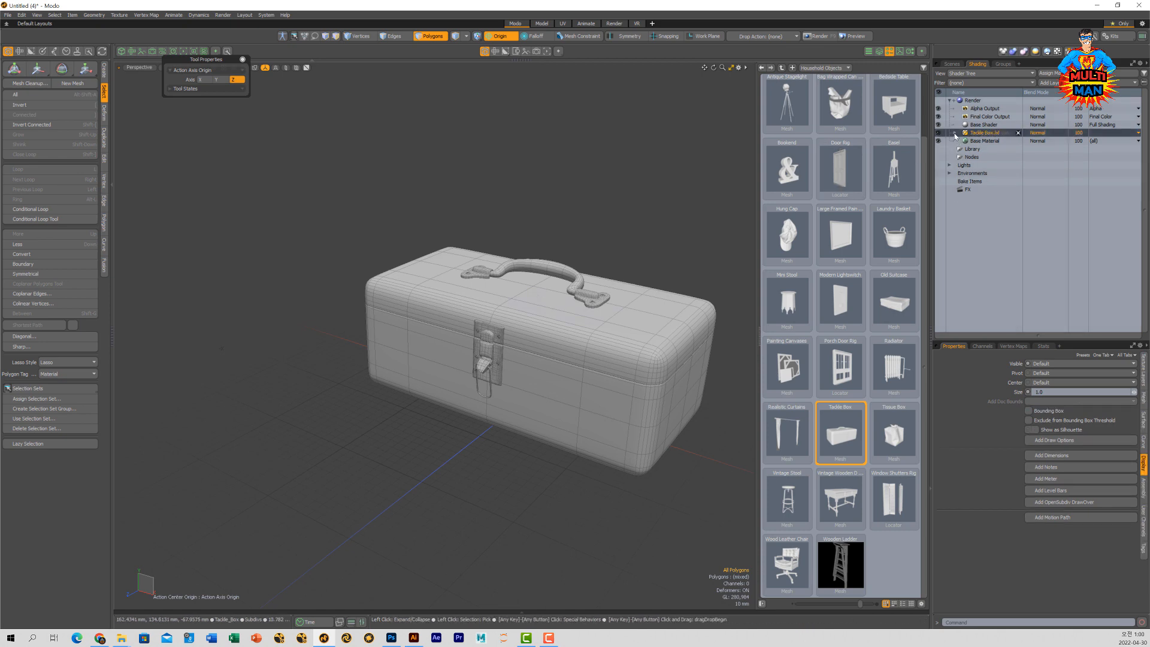
pyautogui.click(955, 133)
pyautogui.press('Delete')
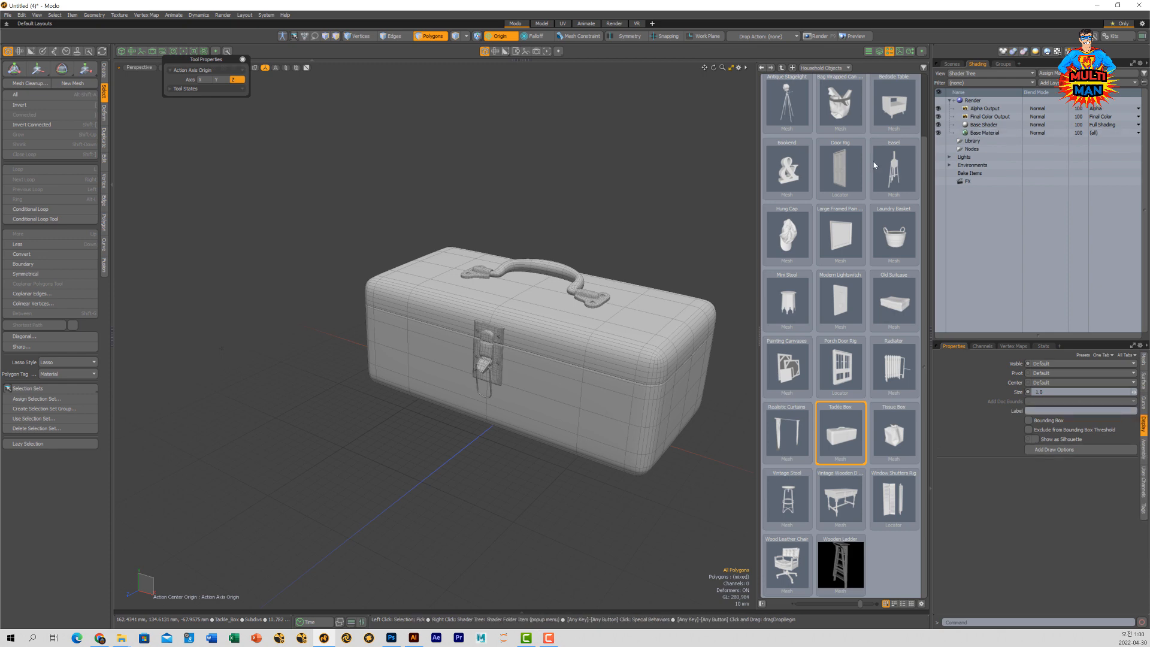
# - Select all connected polygons of the tackle box's lower body, below the lid
pyautogui.click(534, 378)
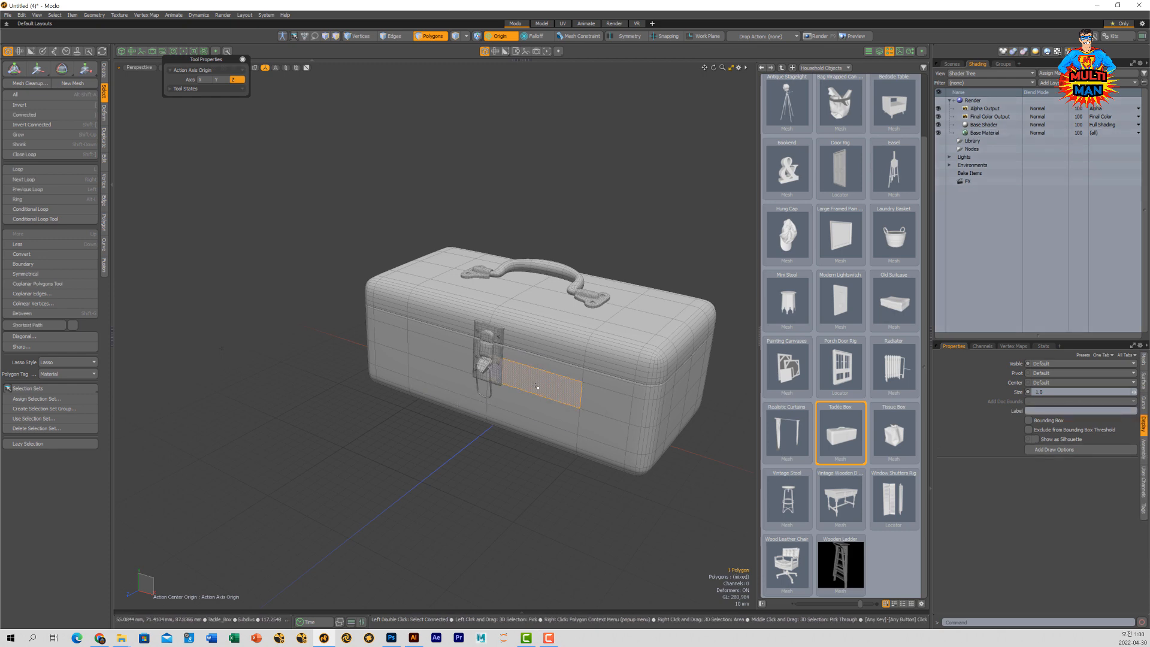
pyautogui.keyDown('alt'); pyautogui.moveTo(537, 387); pyautogui.dragTo(583, 457); pyautogui.keyUp('alt')
pyautogui.doubleClick(530, 342)
pyautogui.keyDown('alt'); pyautogui.keyDown('shift'); pyautogui.moveTo(584, 458); pyautogui.dragTo(614, 512); pyautogui.keyUp('shift'); pyautogui.keyUp('alt')
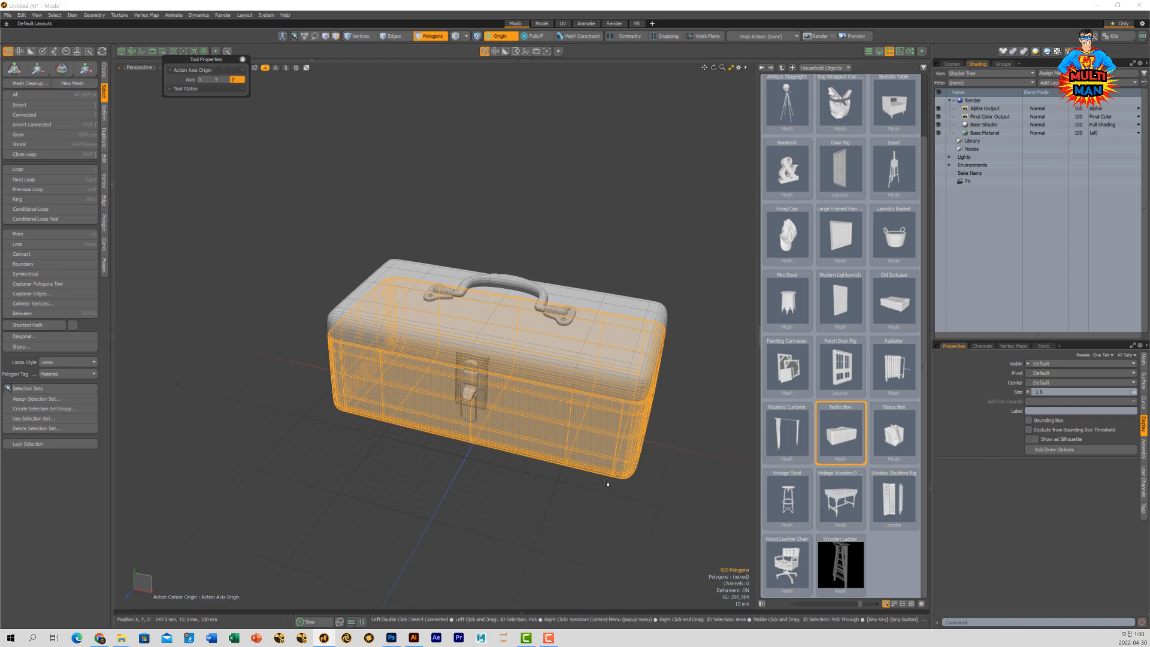
# - Define a new material named Brown for the selected polygons, with the dark brown colour RGB 94, 47, 0
pyautogui.press('m')
pyautogui.moveTo(558, 216); pyautogui.dragTo(647, 170)
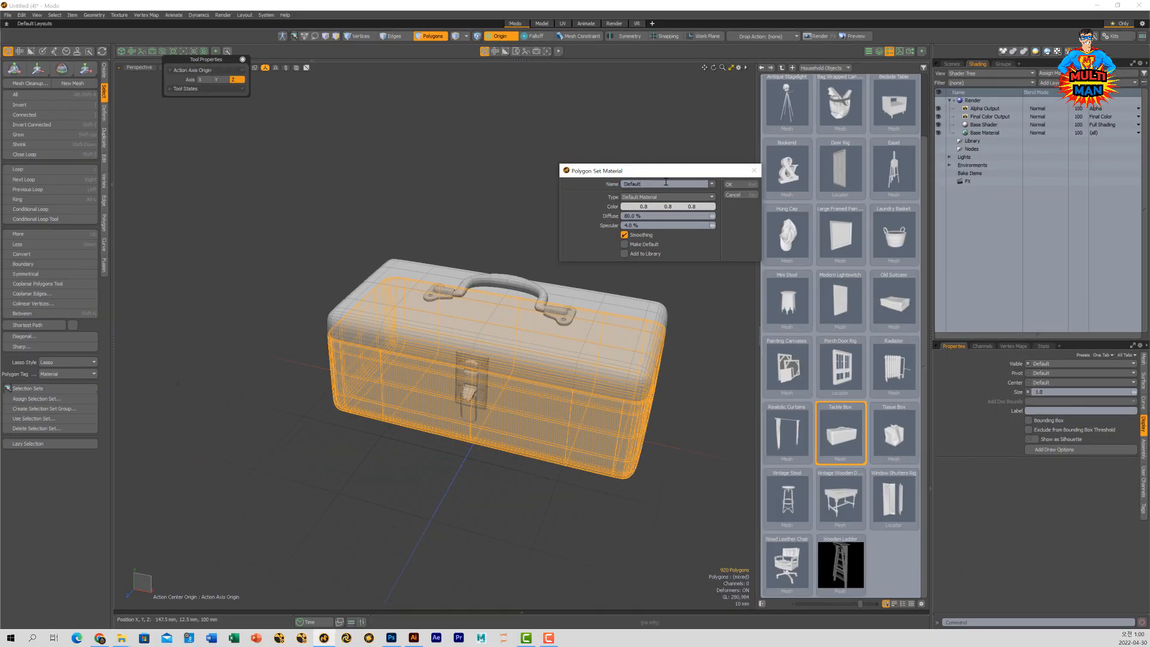
pyautogui.click(629, 185)
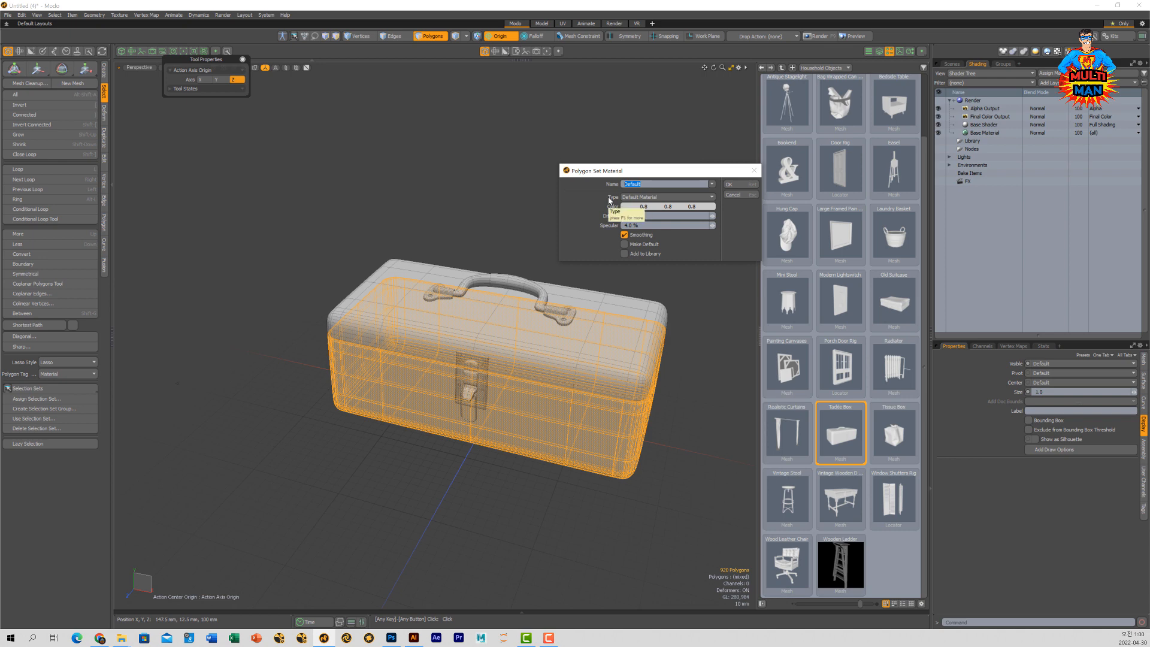
pyautogui.write('Brown')
pyautogui.click(659, 206)
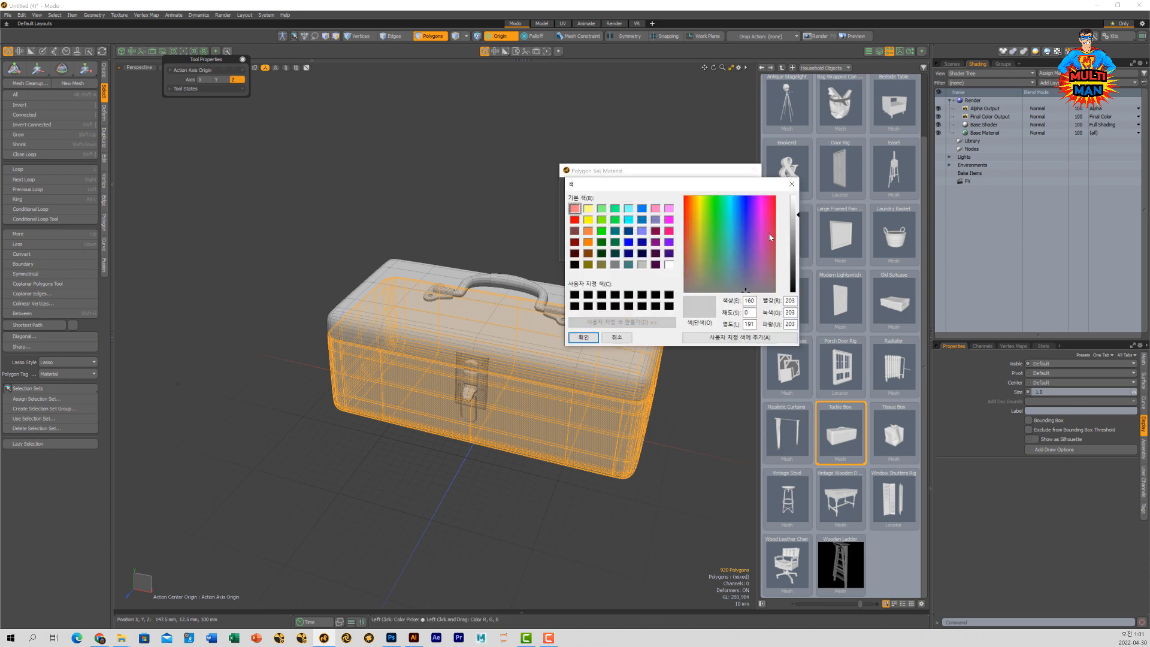
pyautogui.click(575, 255)
pyautogui.click(590, 254)
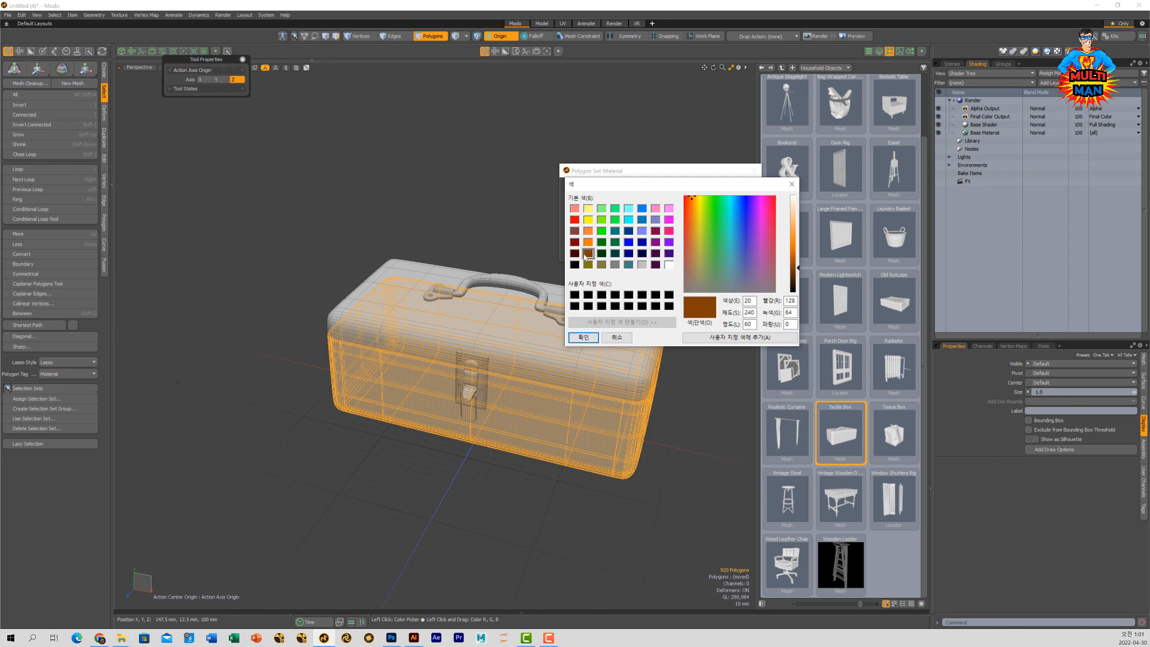
pyautogui.moveTo(797, 289); pyautogui.dragTo(796, 276)
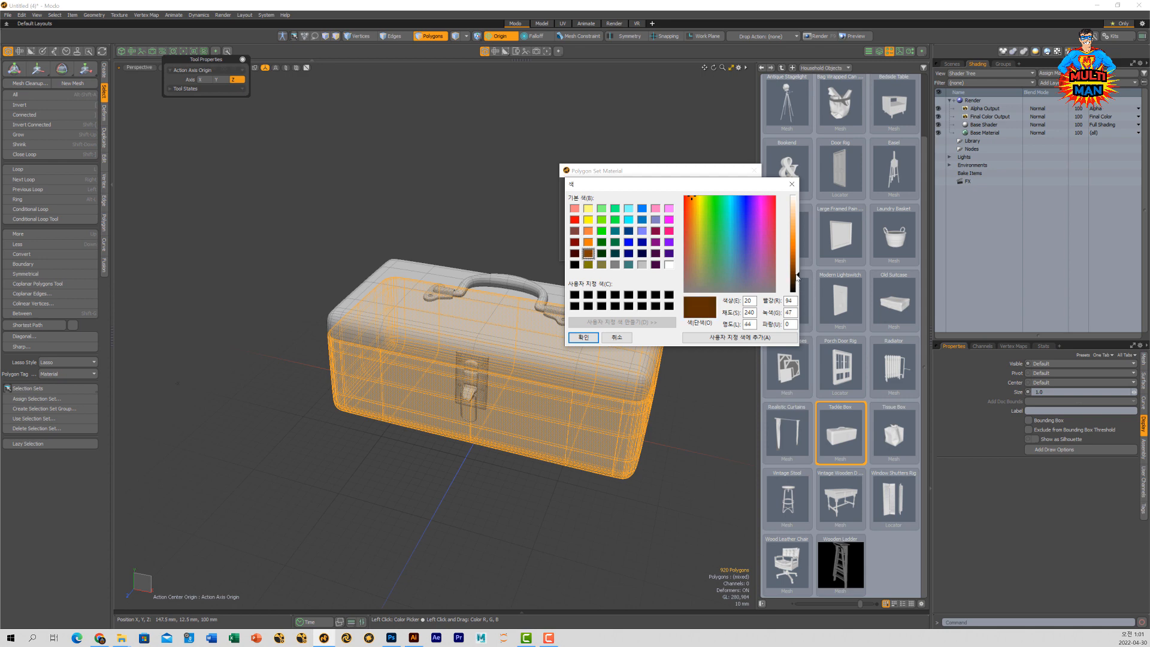
pyautogui.click(584, 337)
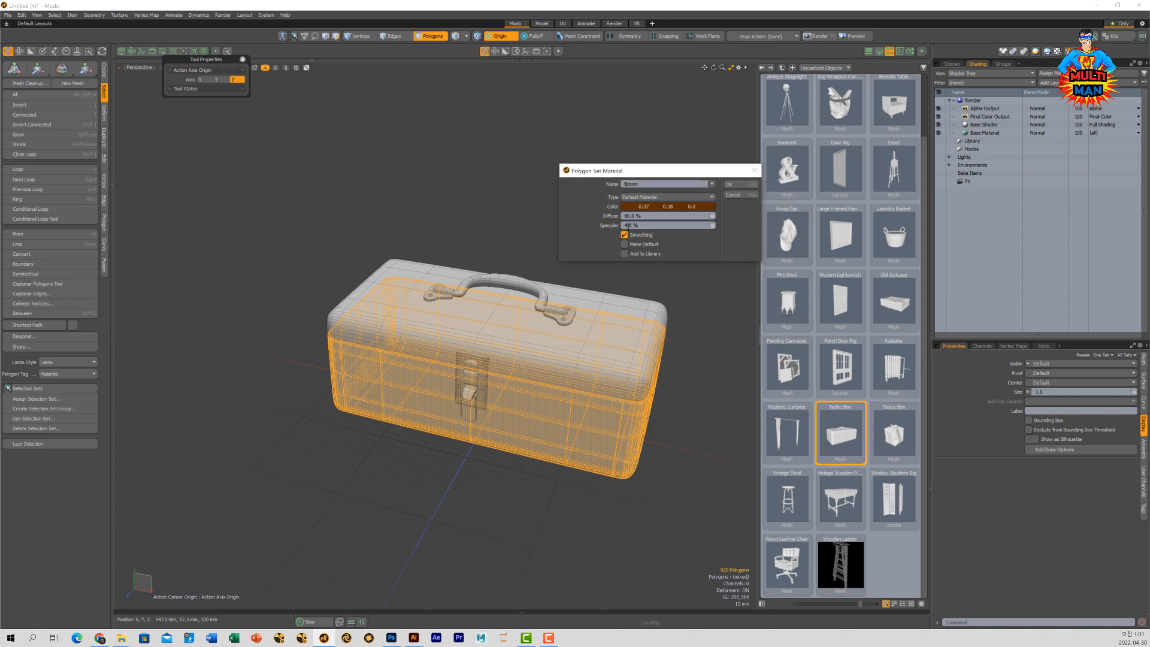
# - Set the Brown material's specular amount to 2%, apply it to the box's lower body and clear the polygon selection
pyautogui.click(653, 225)
pyautogui.write('2.')
pyautogui.press('Return')
pyautogui.keyDown('alt'); pyautogui.moveTo(649, 431); pyautogui.dragTo(626, 336); pyautogui.keyUp('alt')
pyautogui.click(701, 357)
pyautogui.keyDown('alt'); pyautogui.moveTo(699, 357); pyautogui.dragTo(612, 355); pyautogui.keyUp('alt')
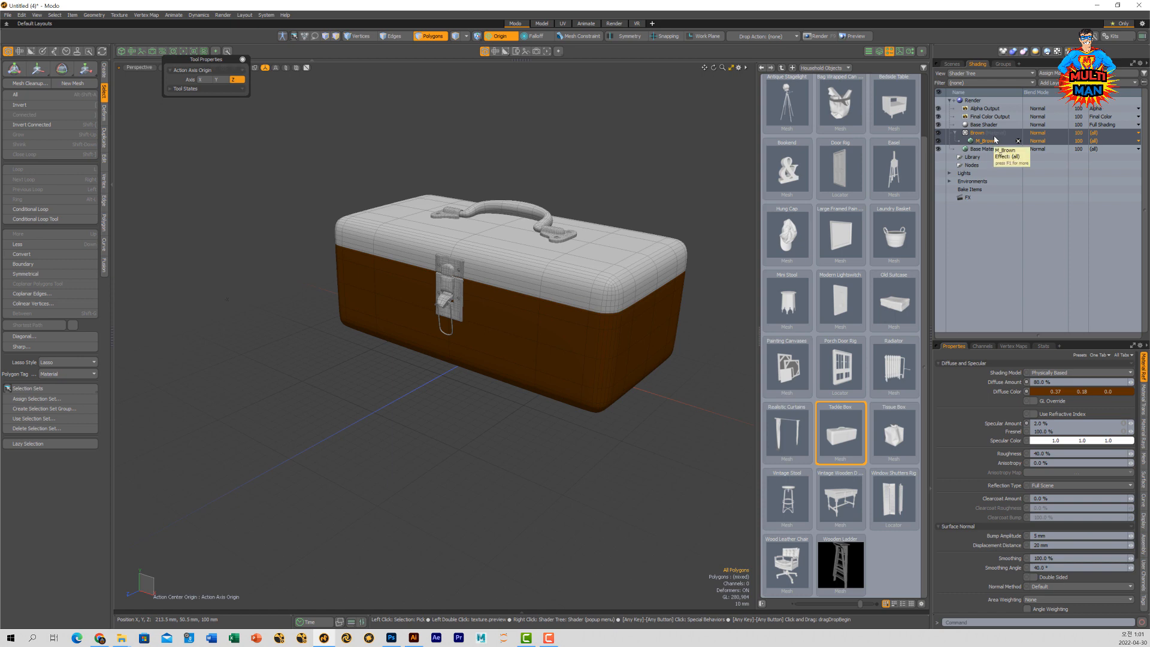
# - Add a Noise texture layer above the M_Brown material in the Brown material group
pyautogui.click(990, 141)
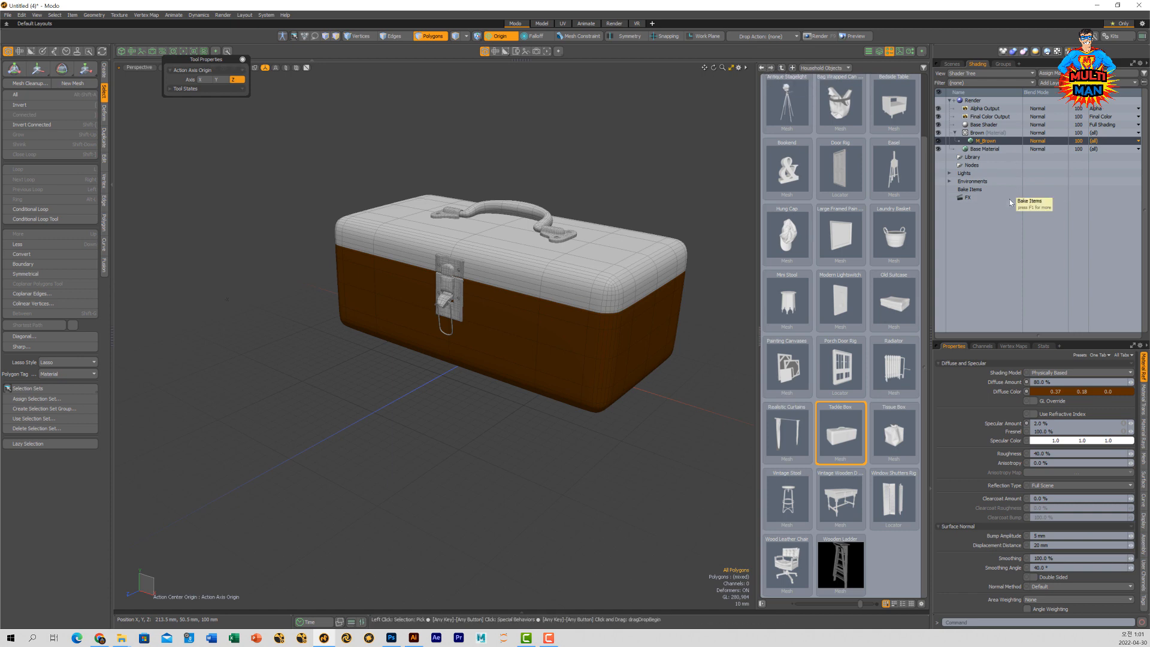
pyautogui.click(1051, 85)
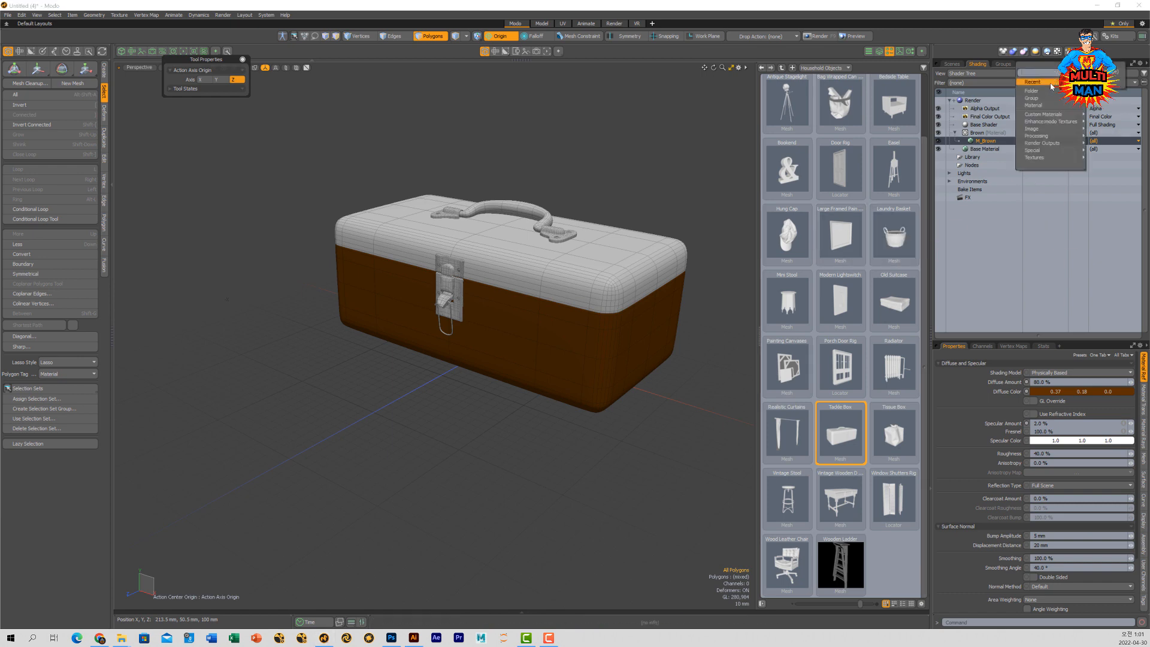
pyautogui.moveTo(1045, 159)
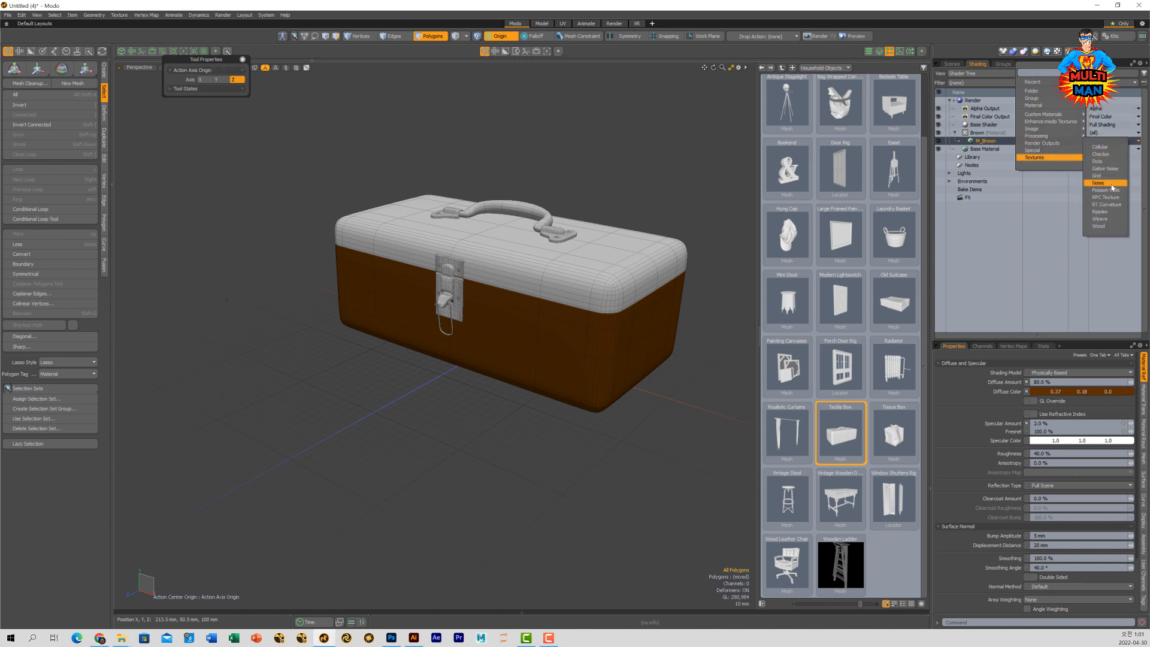
pyautogui.click(1112, 184)
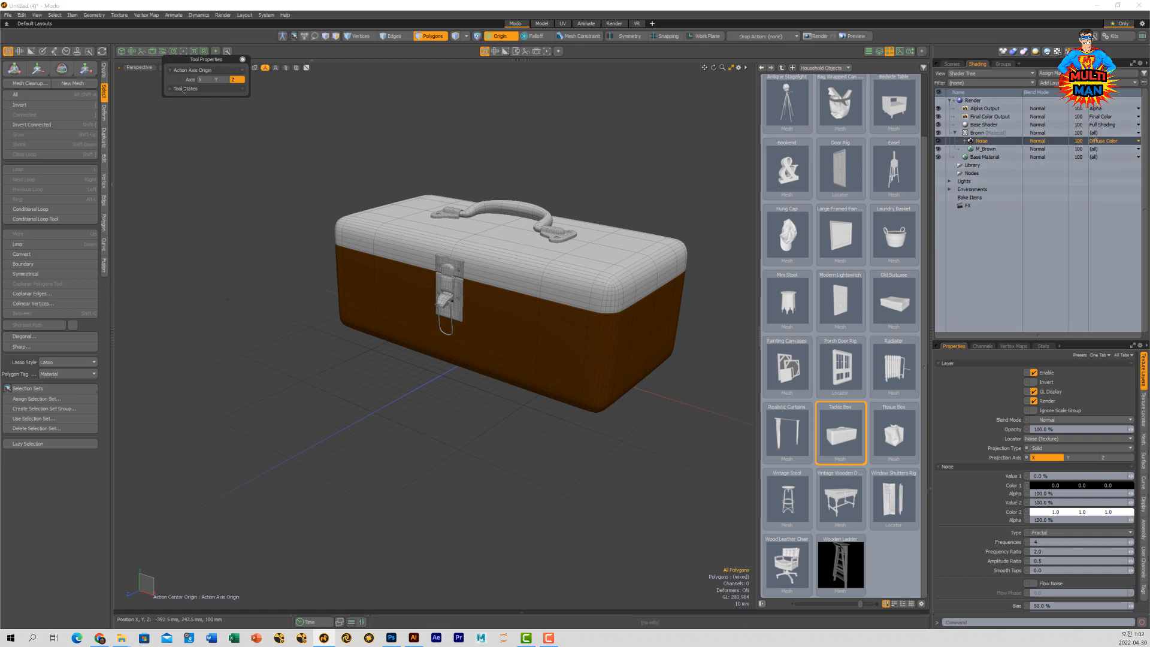
# - Move the tool properties window clear of the viewport controls and apply the OGL-Shaded, Shaded viewport preset after trying OGL-Shaded, Shaded Wire
pyautogui.moveTo(184, 89); pyautogui.dragTo(152, 183)
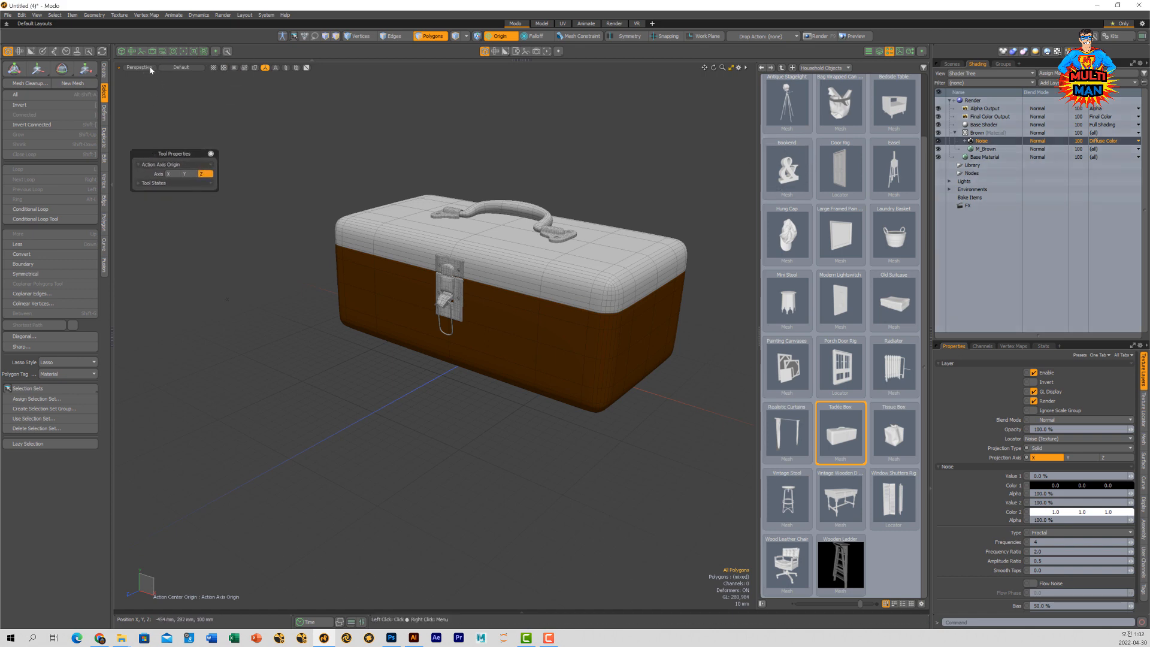
pyautogui.click(187, 69)
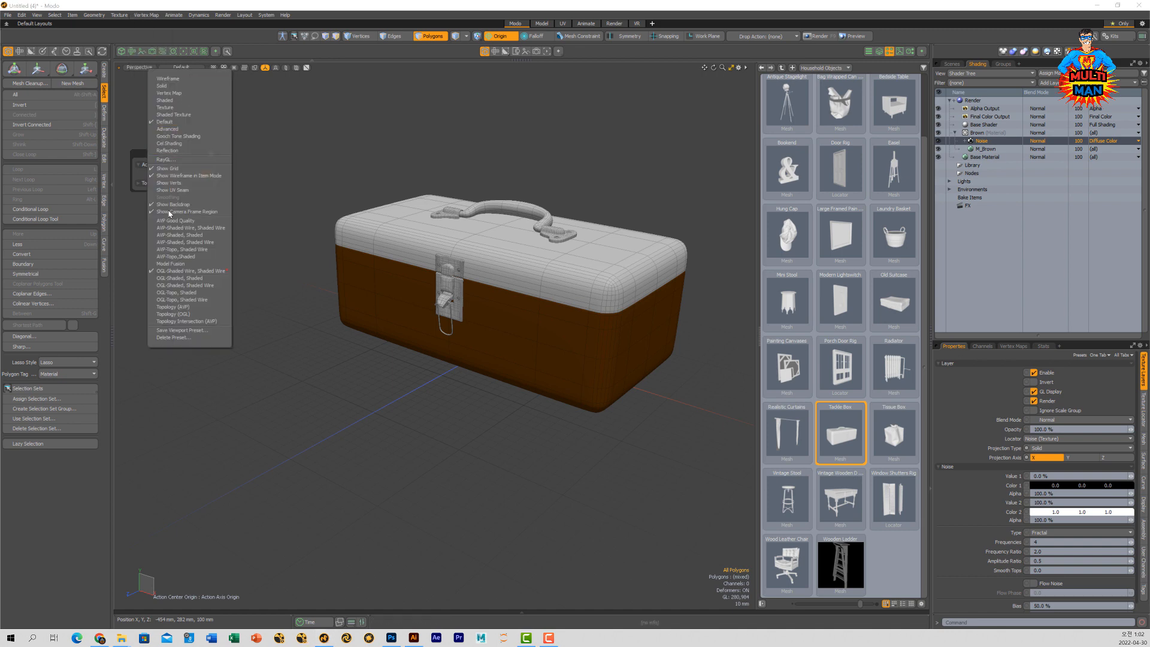
pyautogui.click(191, 286)
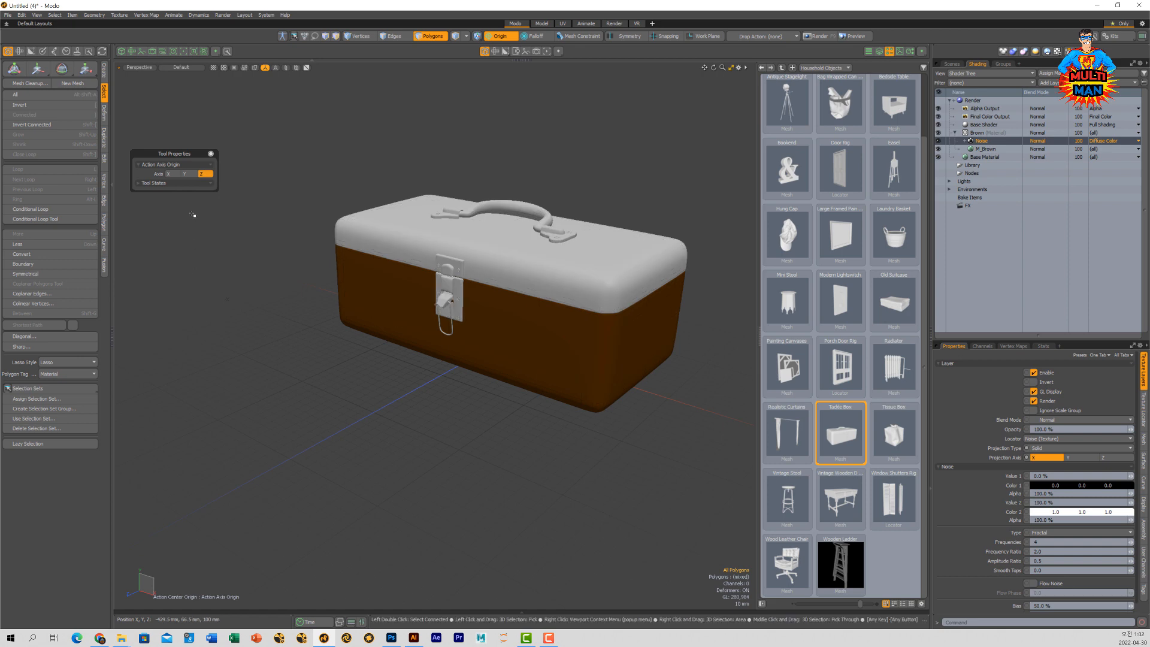
pyautogui.click(184, 66)
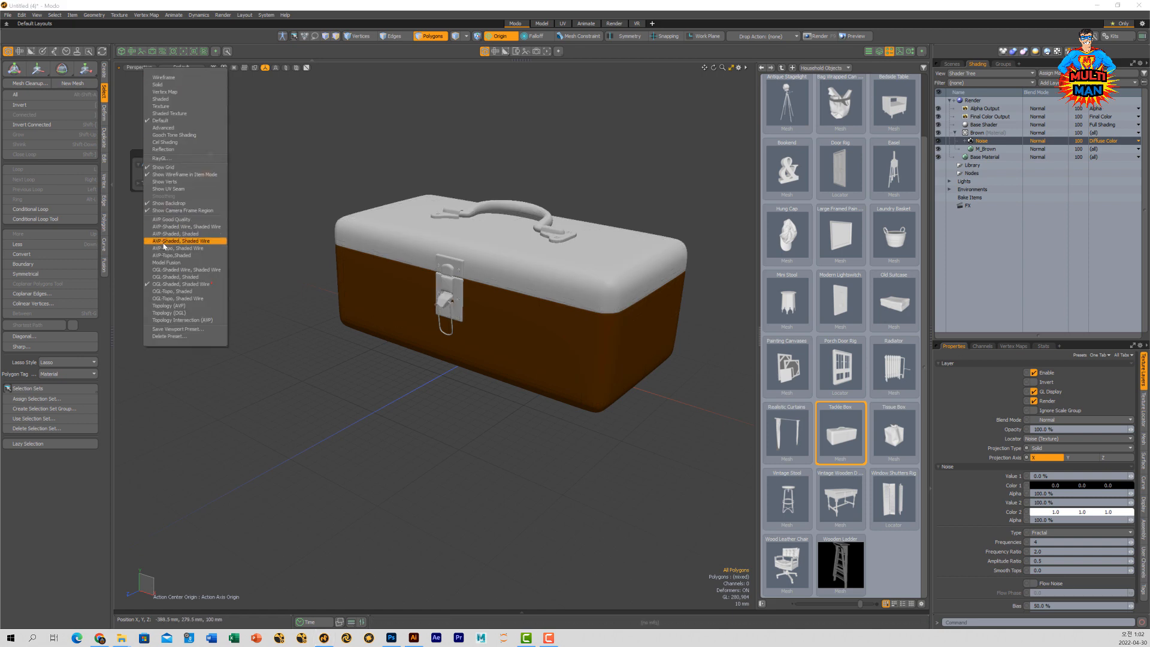
pyautogui.click(190, 278)
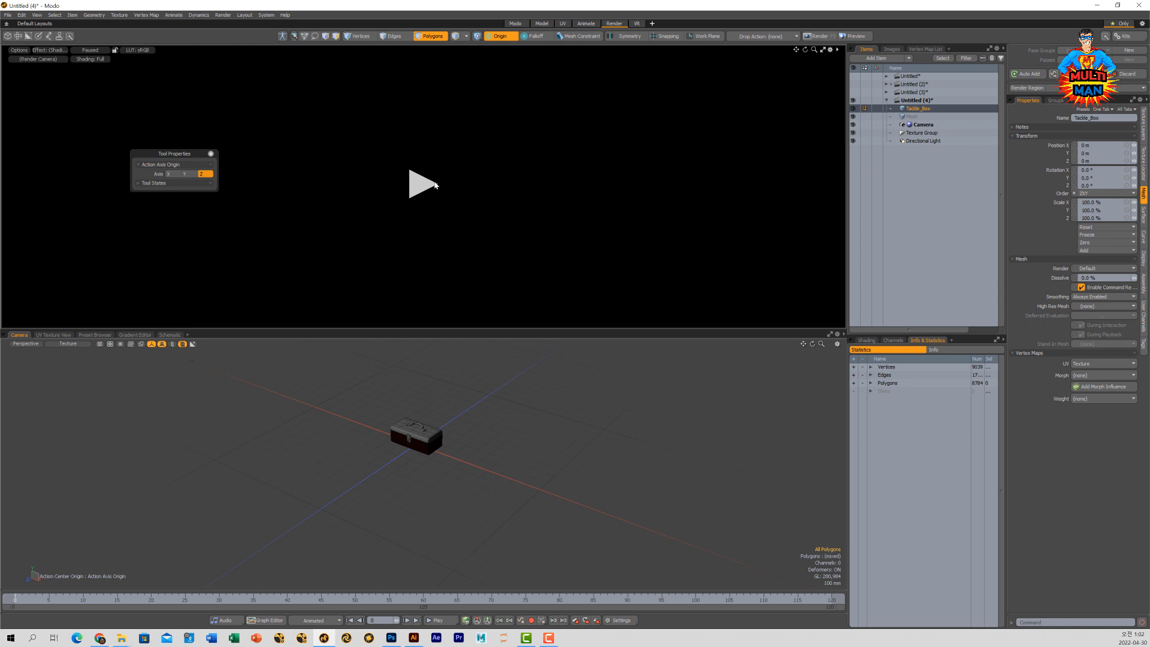
# - Start the preview render and frame the tackle box close up from its front latch side
pyautogui.click(425, 191)
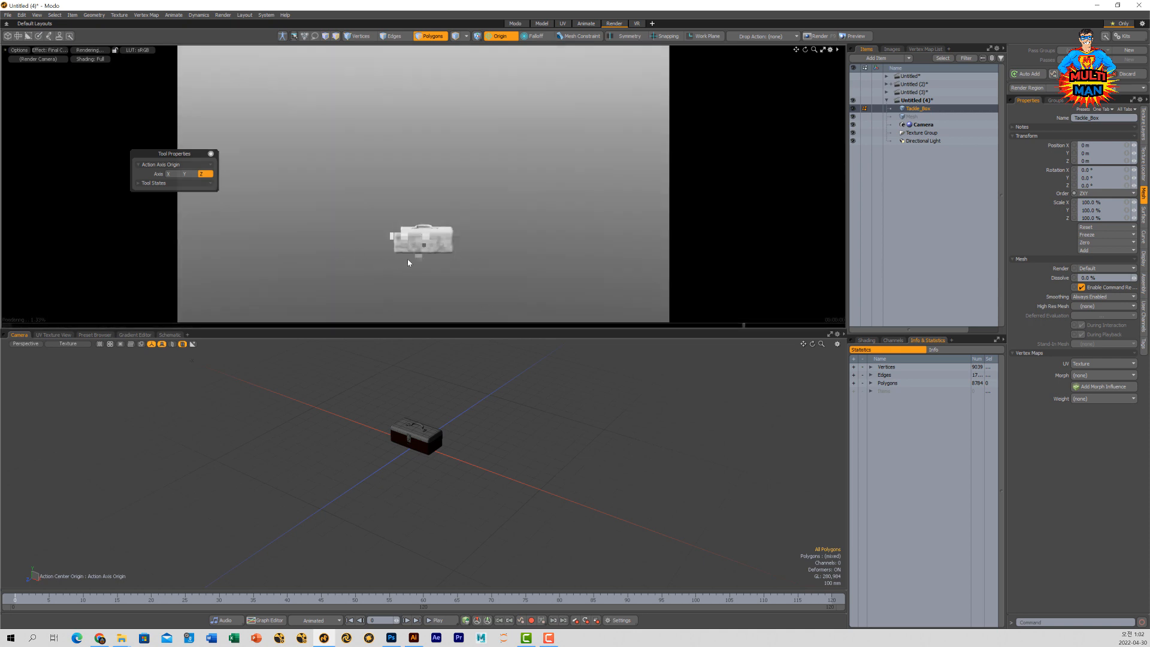
pyautogui.scroll(4, 411, 262)
pyautogui.keyDown('alt'); pyautogui.keyDown('shift'); pyautogui.moveTo(476, 239); pyautogui.dragTo(461, 188); pyautogui.keyUp('shift'); pyautogui.keyUp('alt')
pyautogui.scroll(6, 461, 188)
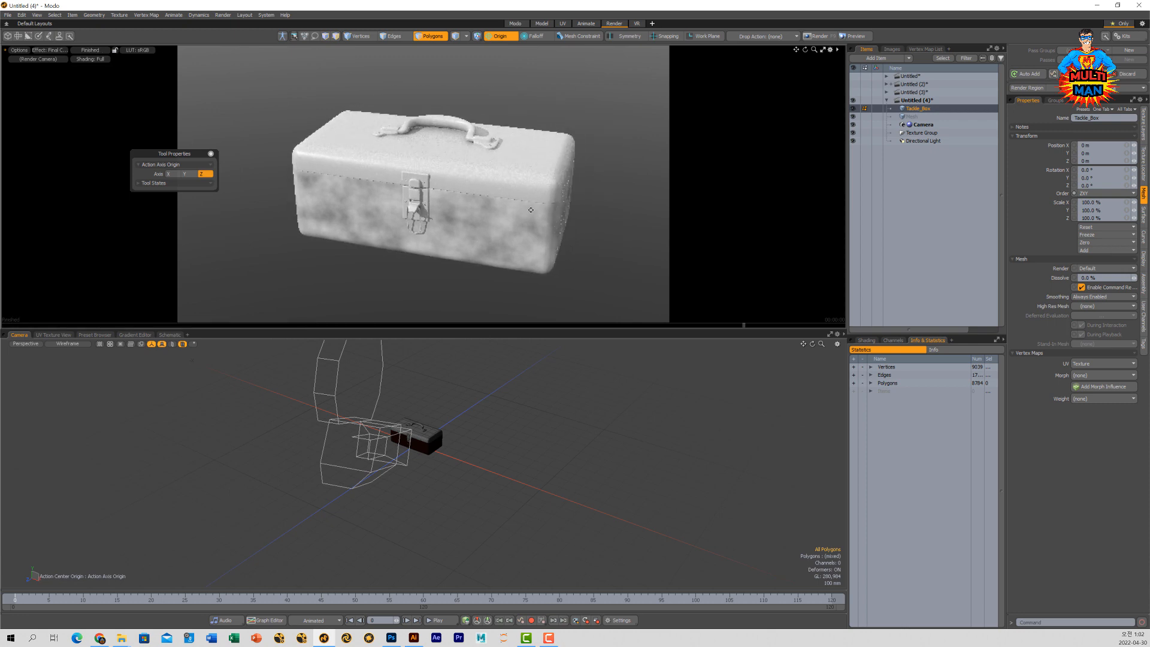
pyautogui.keyDown('alt'); pyautogui.moveTo(531, 210); pyautogui.dragTo(516, 205); pyautogui.keyUp('alt')
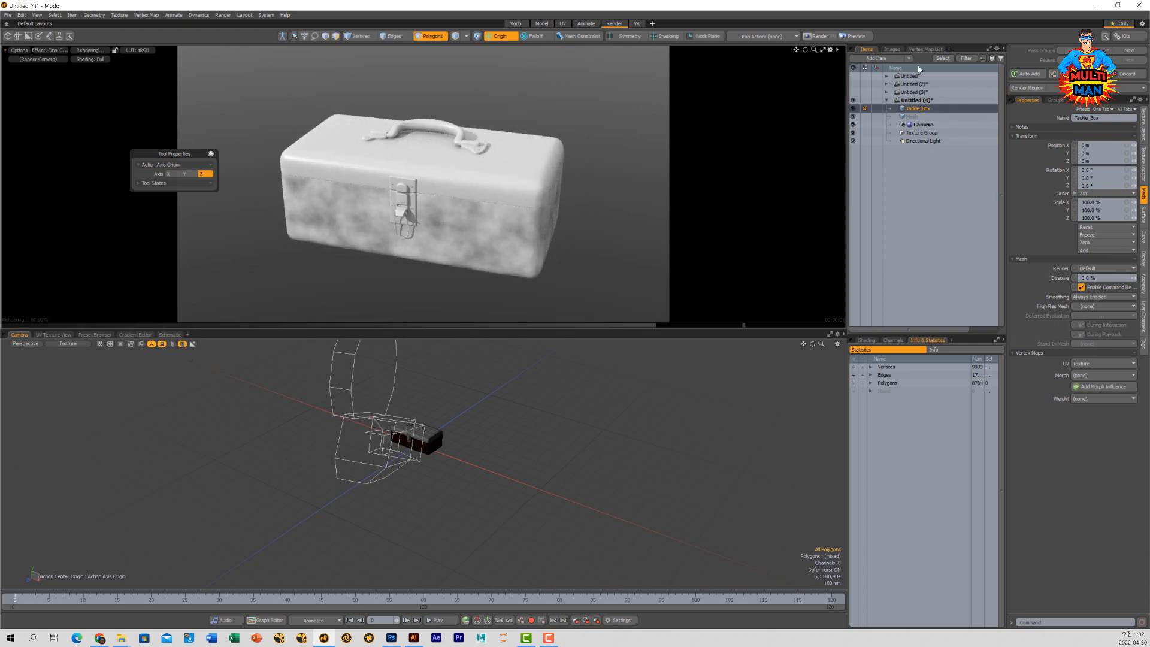
# - Set the frequency ratio of the Noise layer in the Brown material group to 10
pyautogui.click(866, 340)
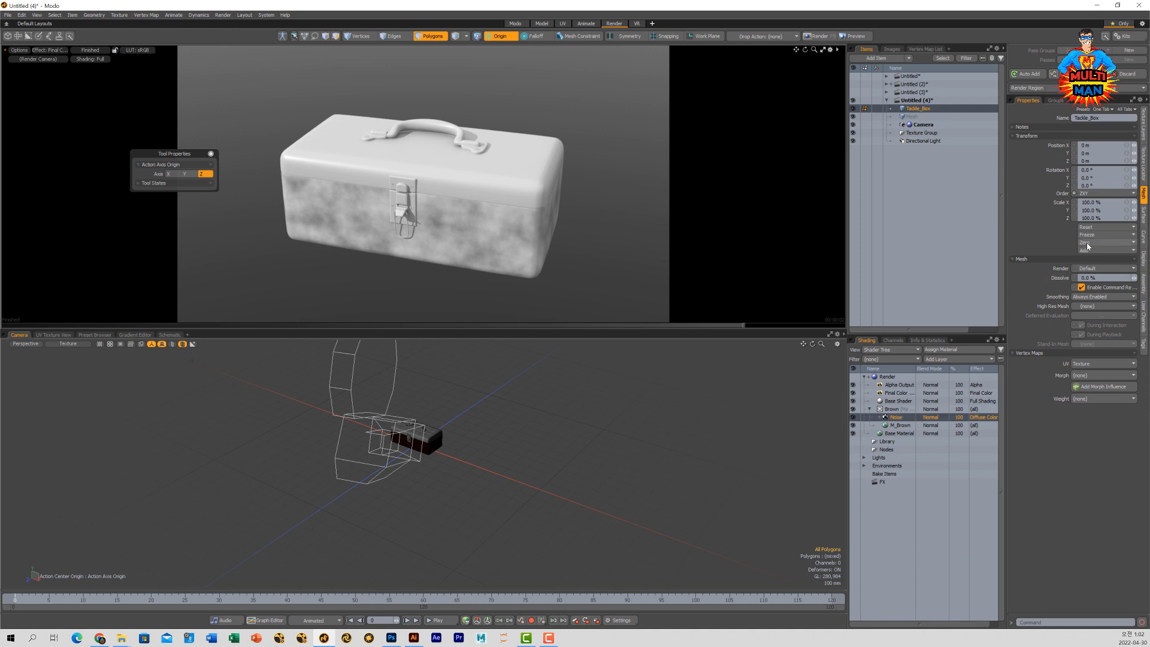
pyautogui.click(901, 419)
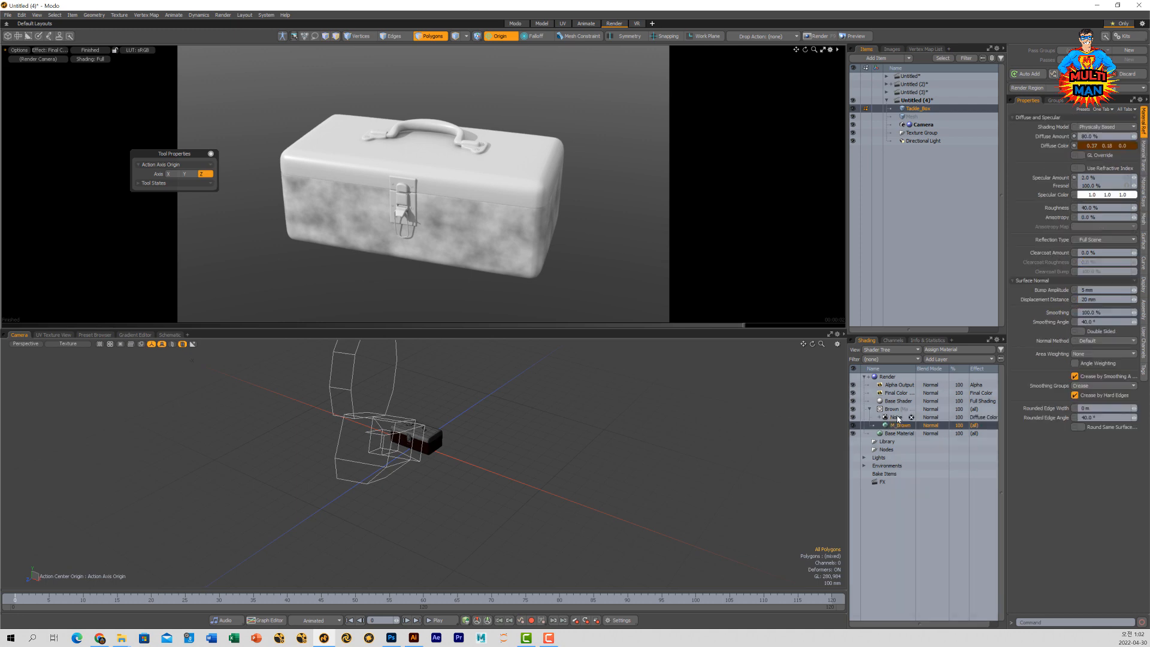
pyautogui.moveTo(1090, 306); pyautogui.dragTo(1034, 307)
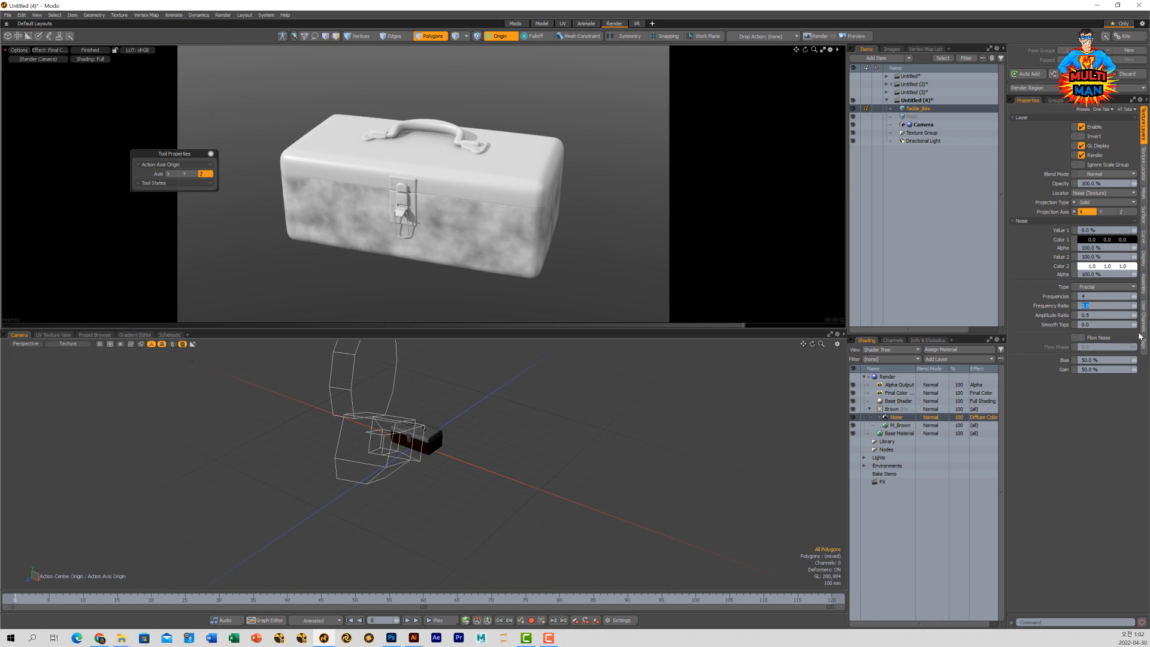
pyautogui.write('10')
pyautogui.press('Return')
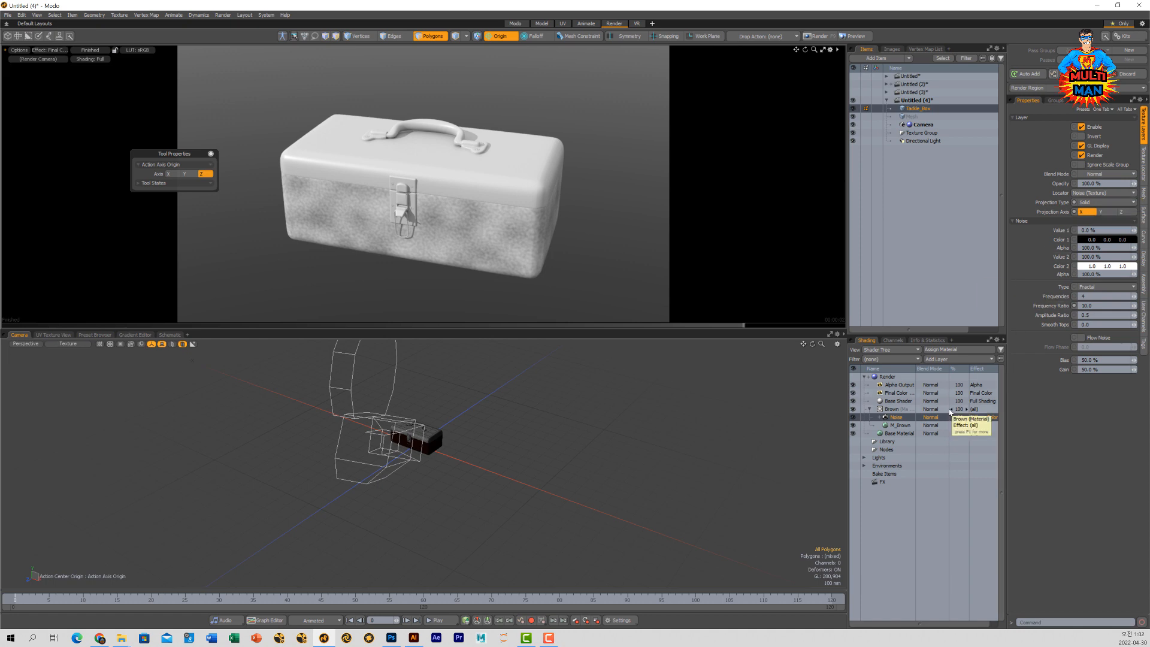
# - Change the Noise layer's effect to Bump and inspect the brown surface up close in the preview render
pyautogui.click(981, 422)
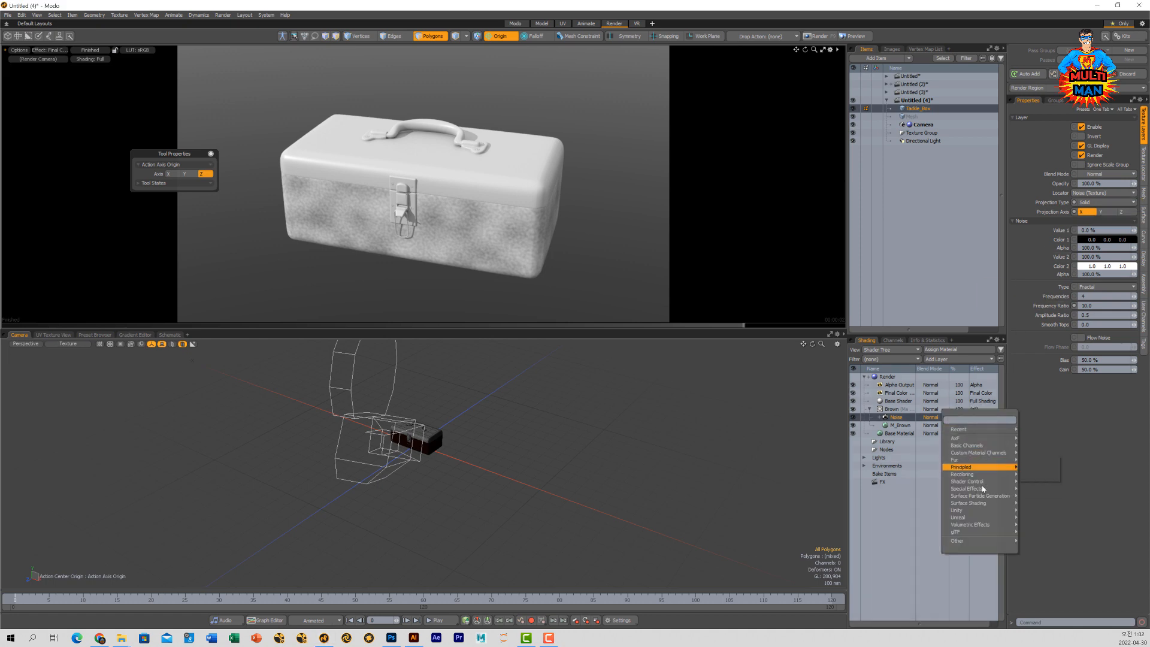
pyautogui.moveTo(985, 509)
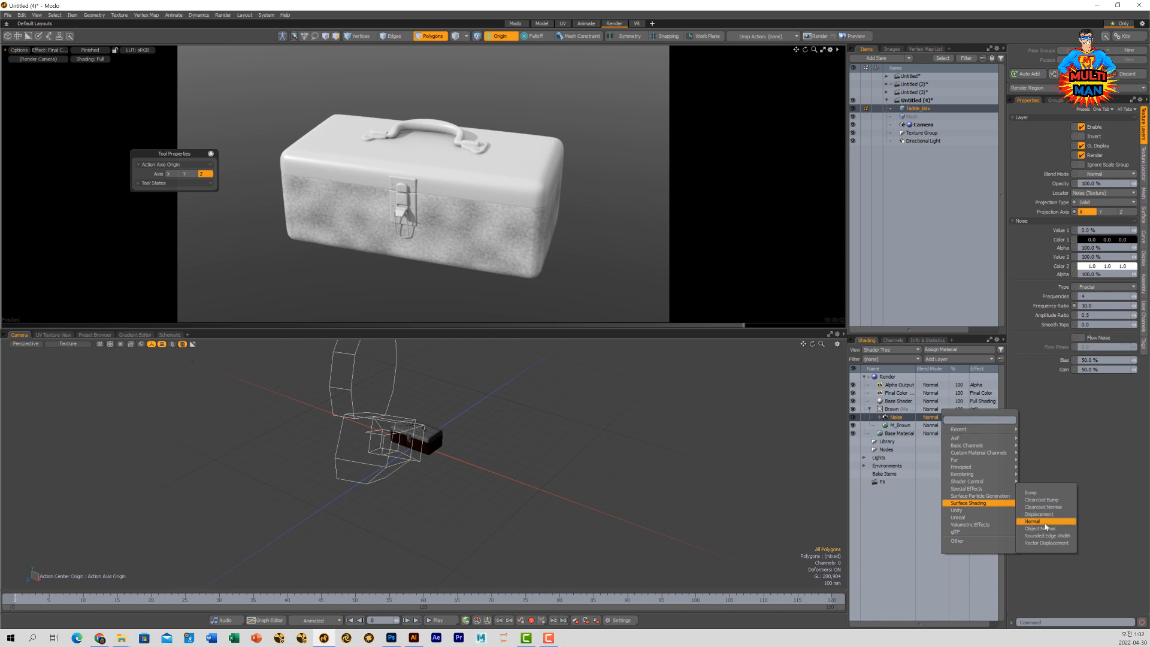
pyautogui.click(1043, 497)
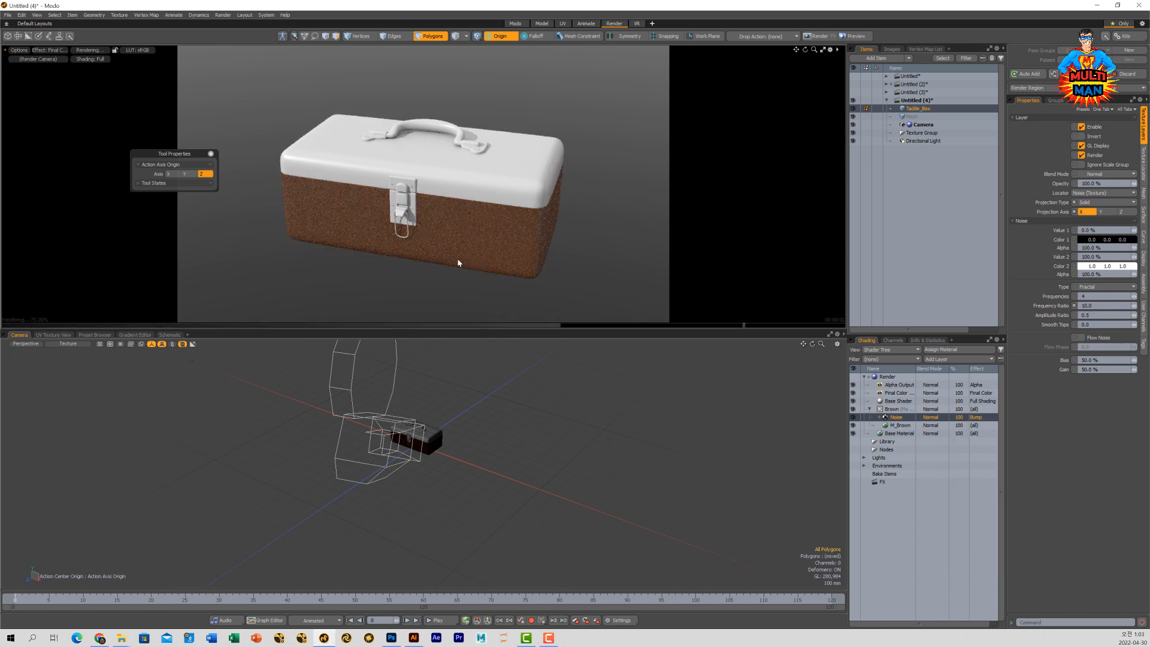
pyautogui.scroll(5, 460, 264)
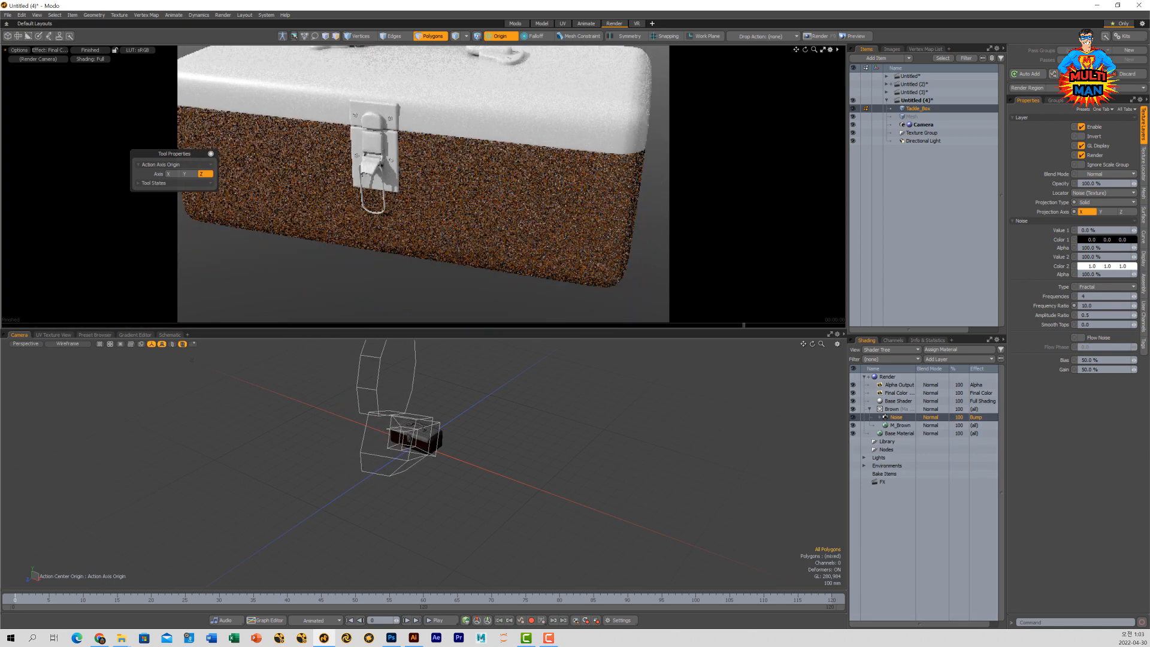
pyautogui.scroll(2, 521, 224)
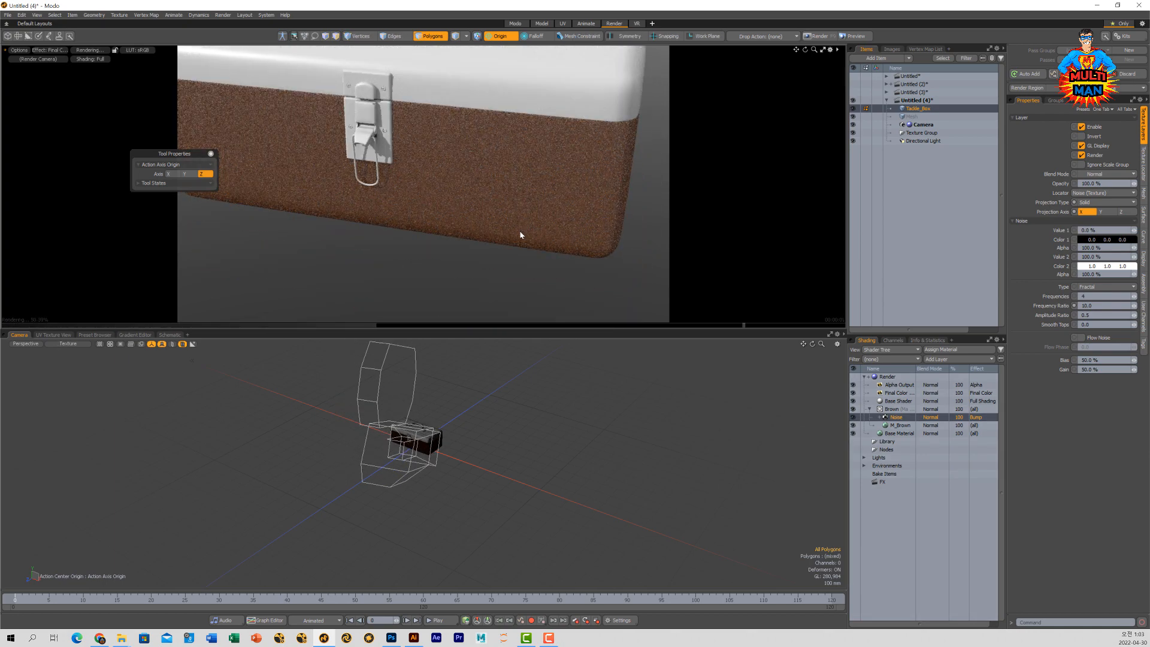
pyautogui.scroll(-6, 505, 144)
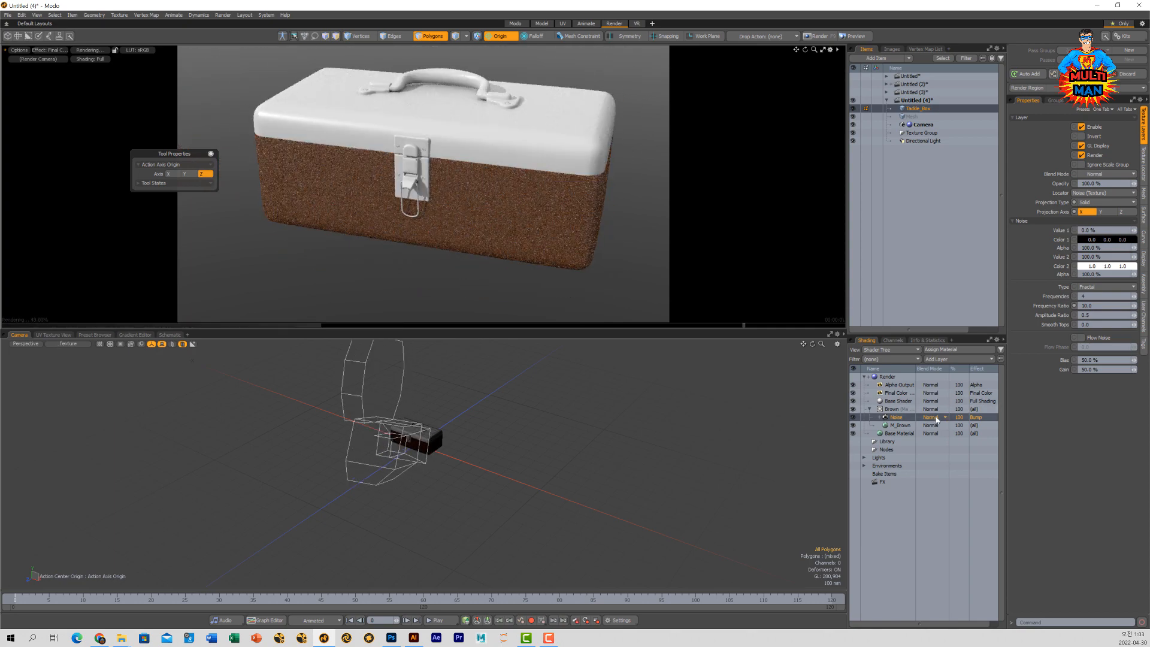
# - Try the Color Dodge, Lighten and Normal Multiply blend modes on the Noise layer
pyautogui.click(932, 418)
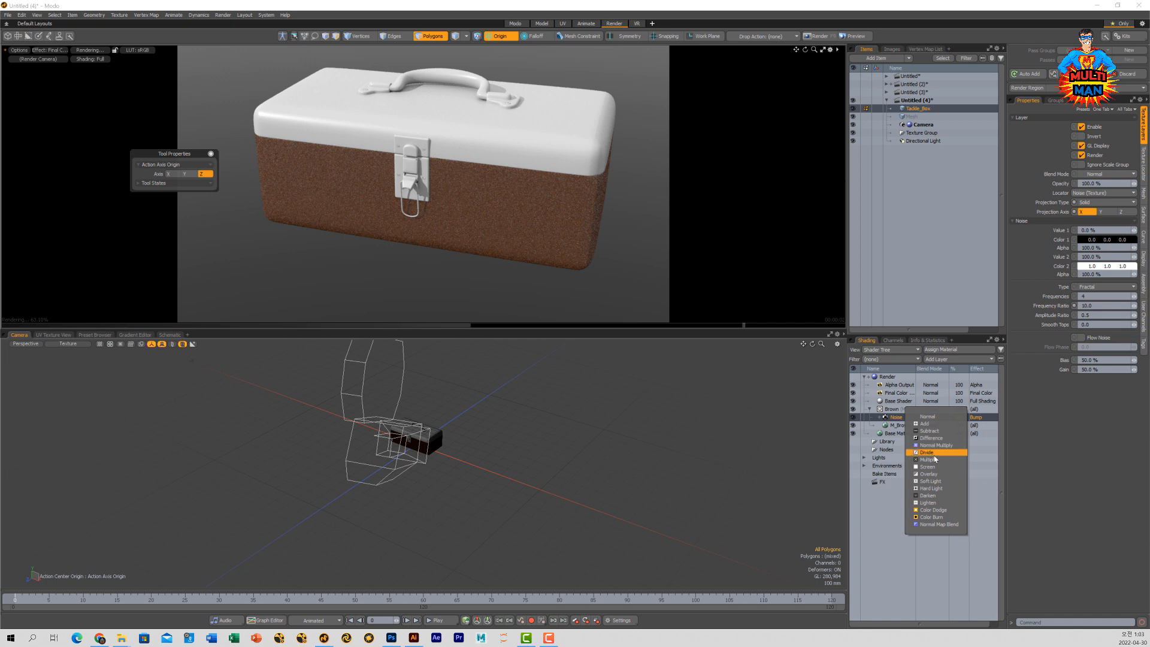
pyautogui.click(935, 509)
pyautogui.click(931, 418)
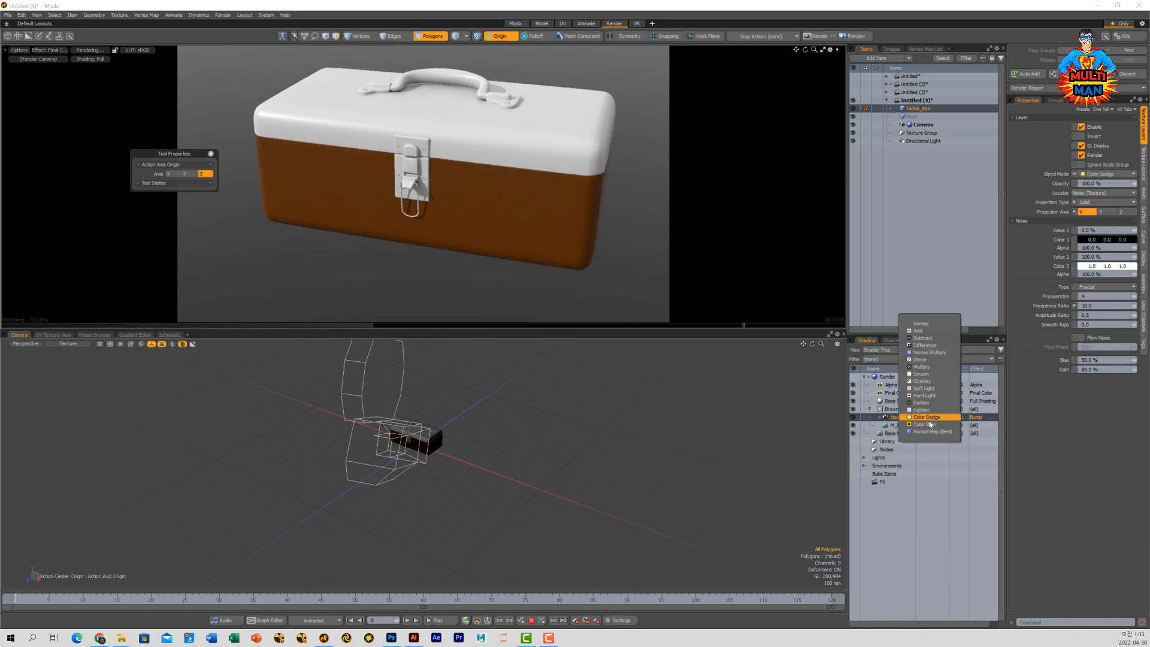
pyautogui.click(930, 412)
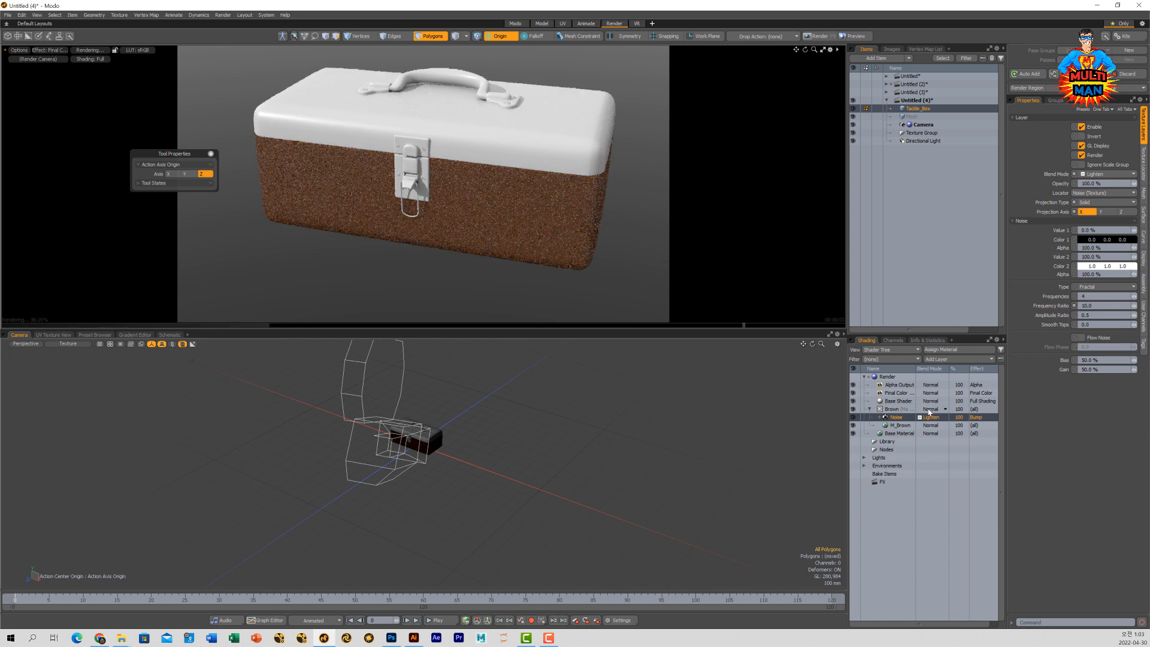
pyautogui.click(932, 418)
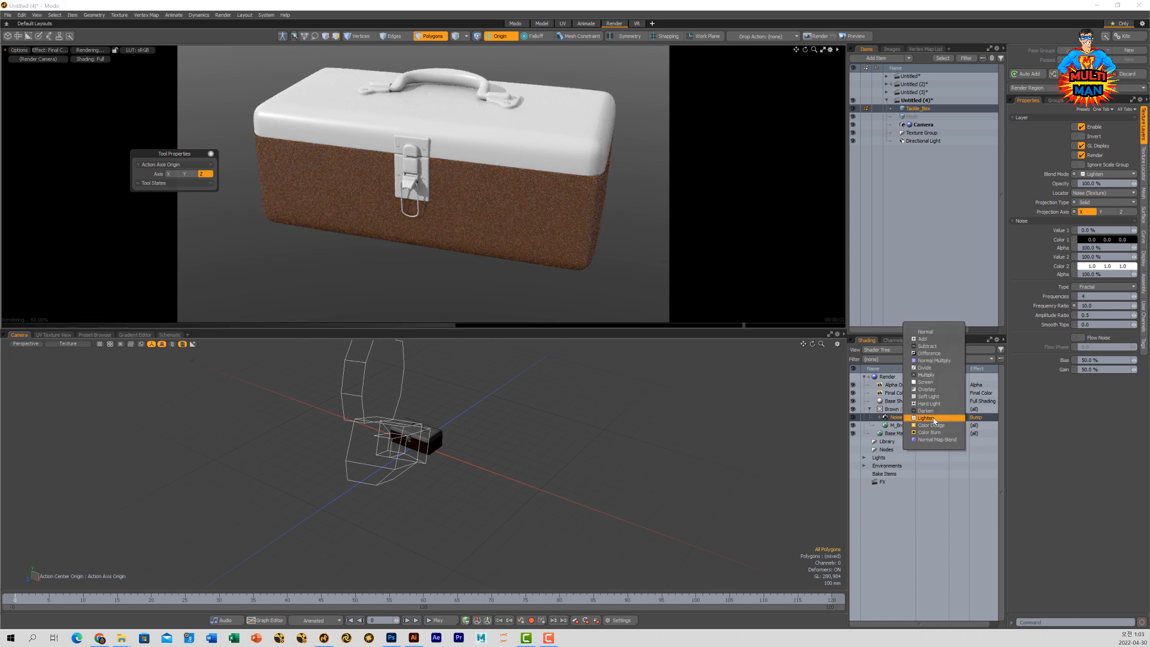
pyautogui.click(938, 360)
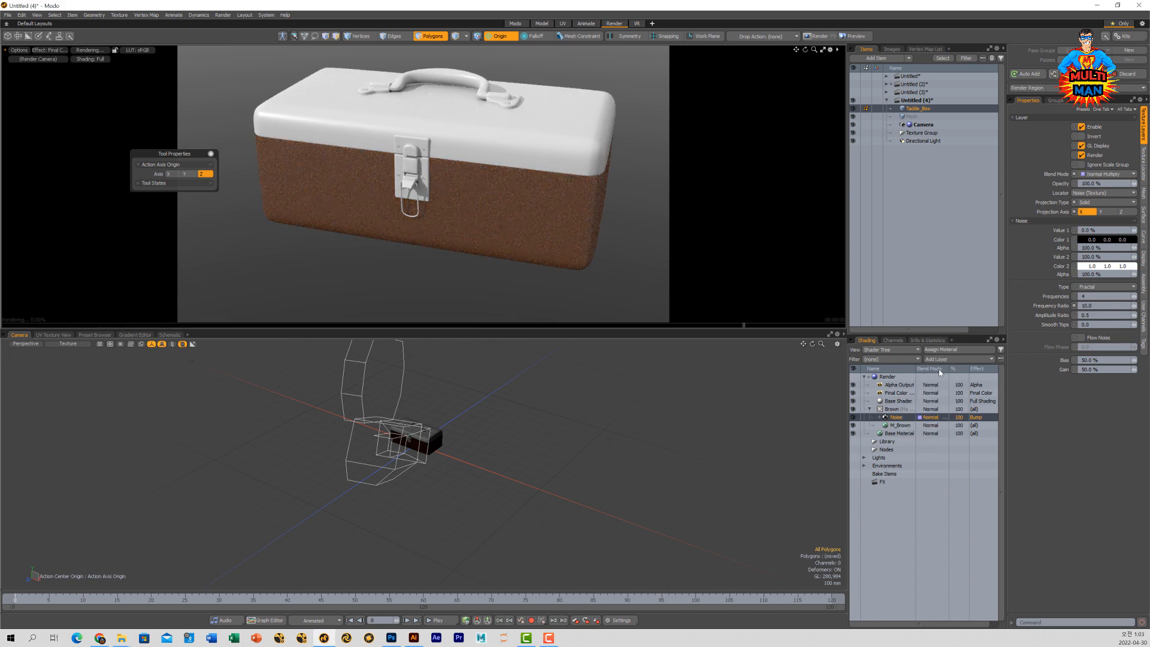
# - Try the Hard Light and Soft Light blend modes on the Noise layer, and return it to Normal
pyautogui.click(934, 420)
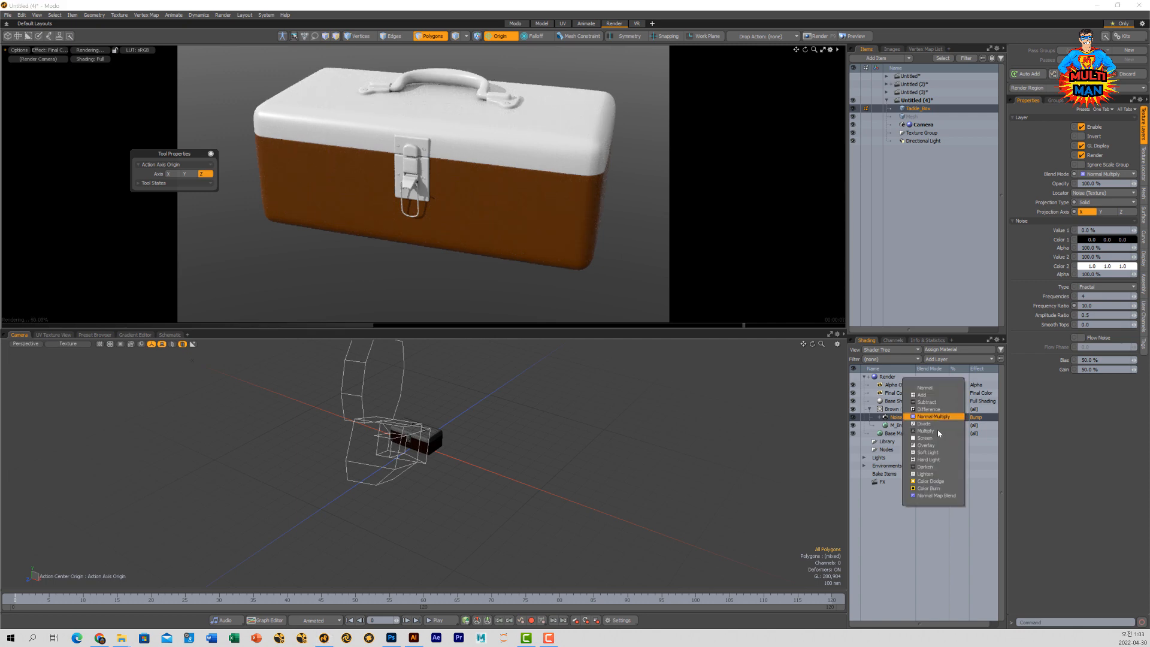
pyautogui.click(936, 462)
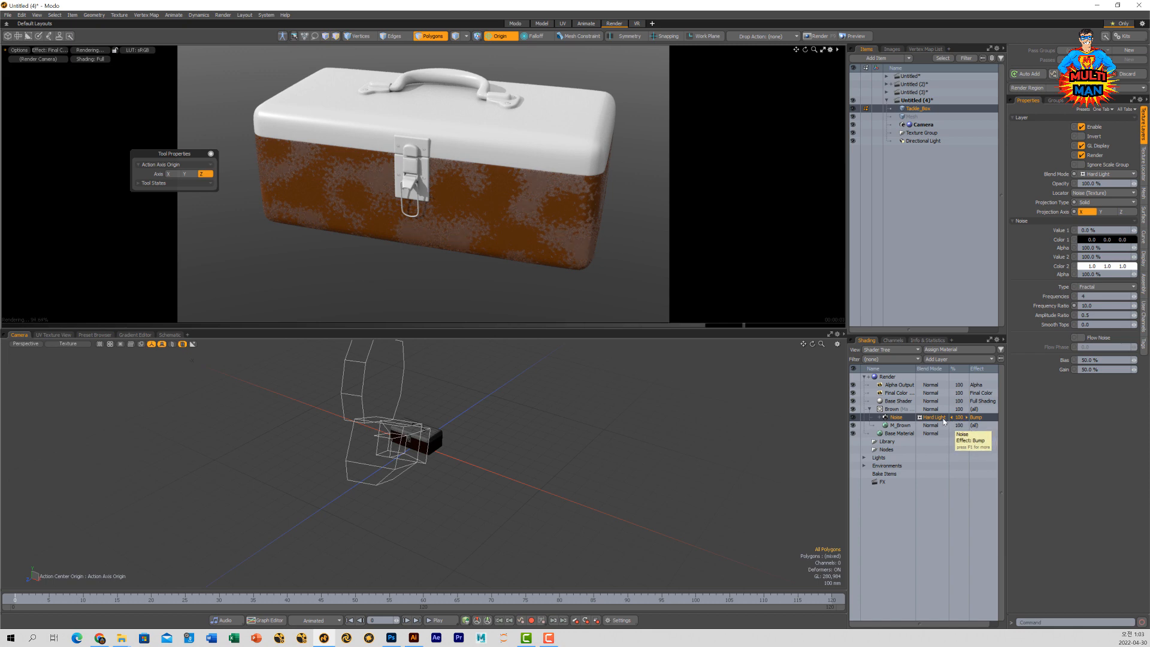
pyautogui.click(943, 419)
pyautogui.click(941, 417)
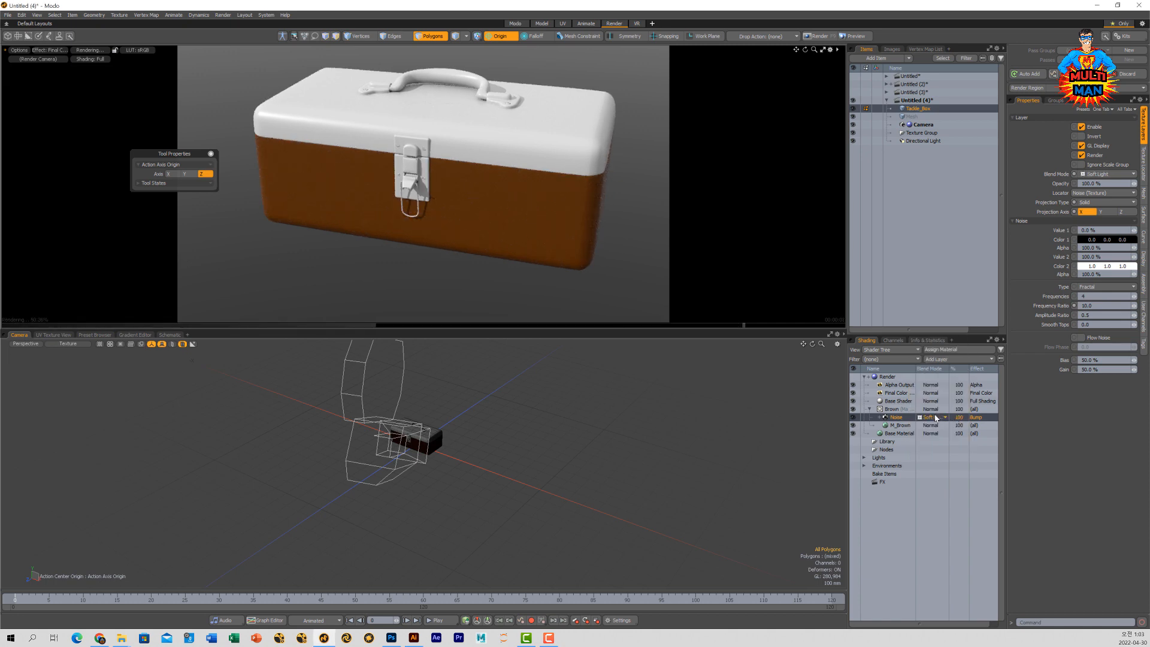
pyautogui.click(936, 417)
pyautogui.click(926, 350)
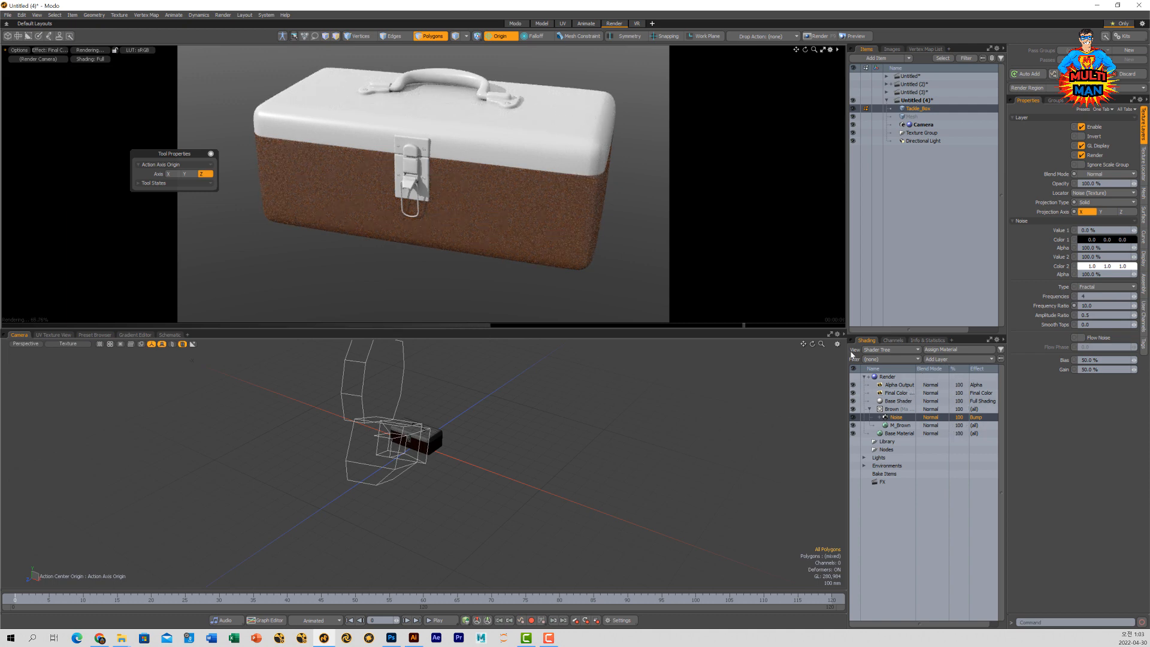
# - Add the image 멀티맨_로고 as a layer in the Brown material group
pyautogui.click(892, 409)
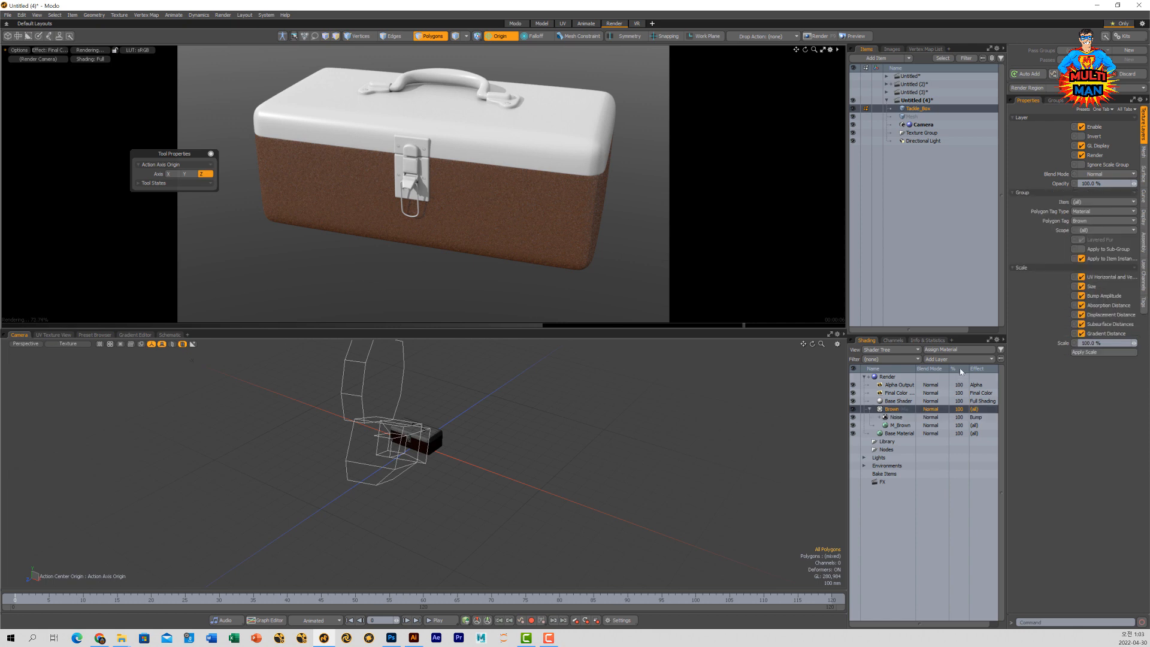
pyautogui.click(960, 359)
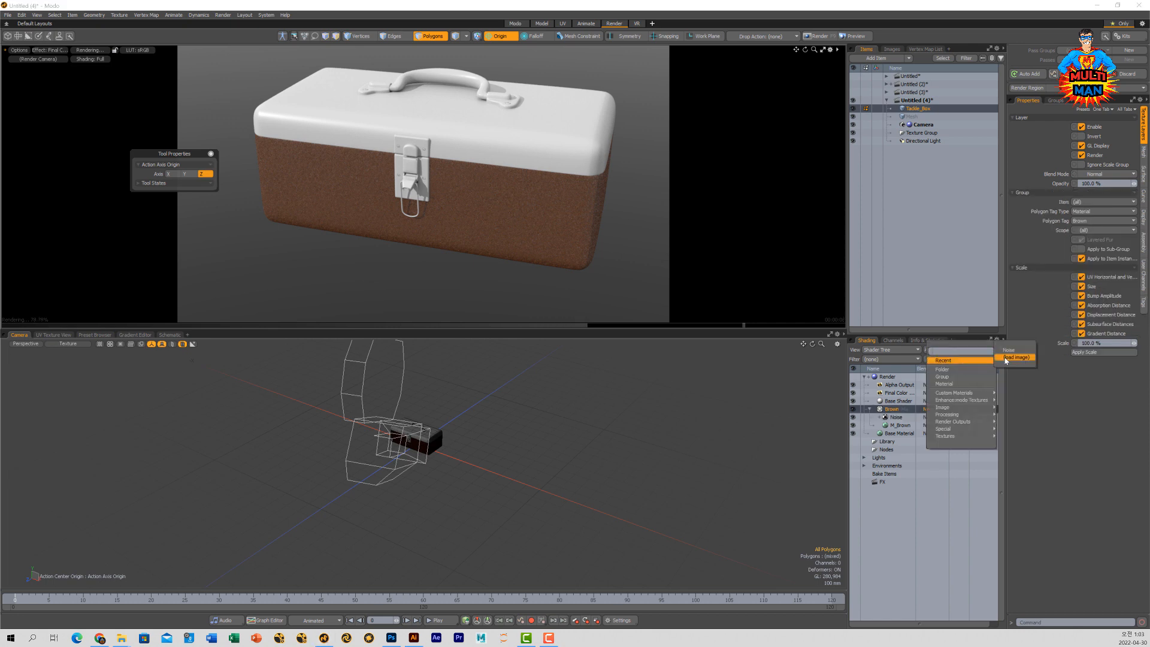
pyautogui.click(1007, 358)
pyautogui.scroll(-2, 599, 210)
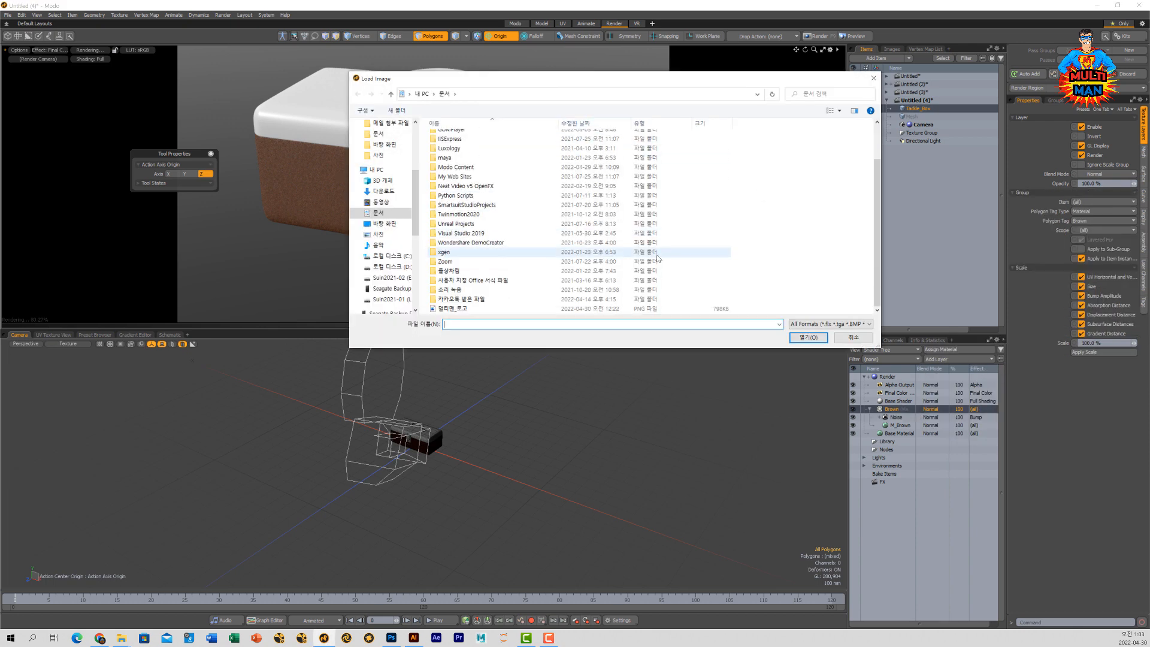
pyautogui.click(465, 309)
pyautogui.click(808, 337)
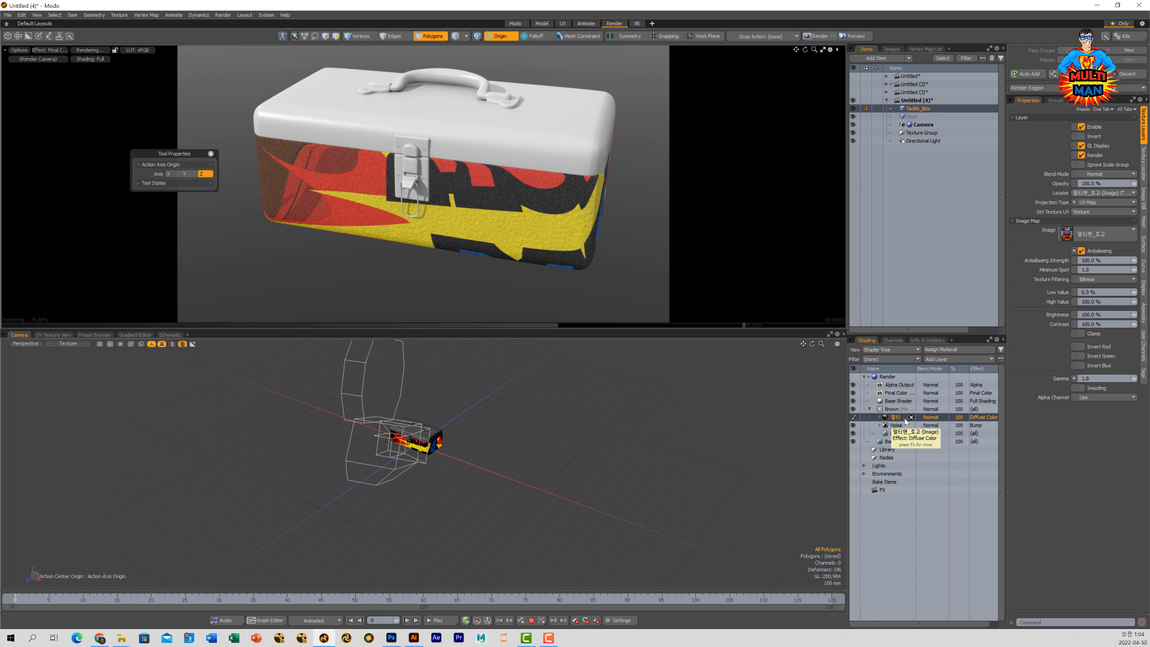
# - Set the logo image's projection type to Planar along the Z axis, after trying the Y axis
pyautogui.click(1103, 202)
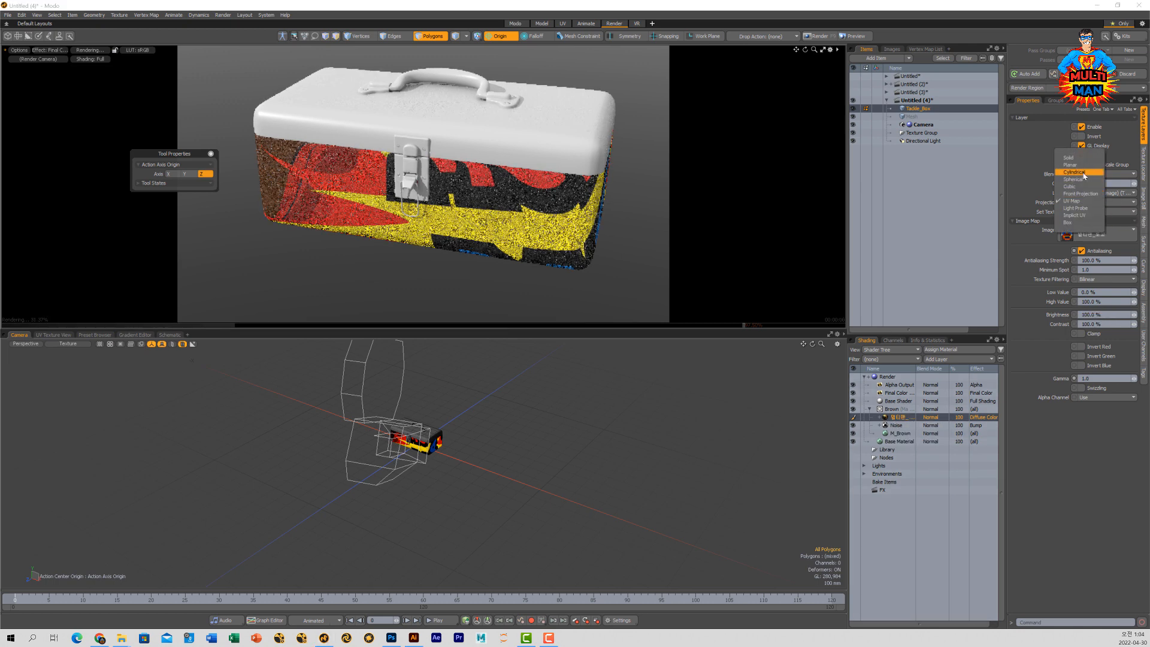
pyautogui.click(1073, 164)
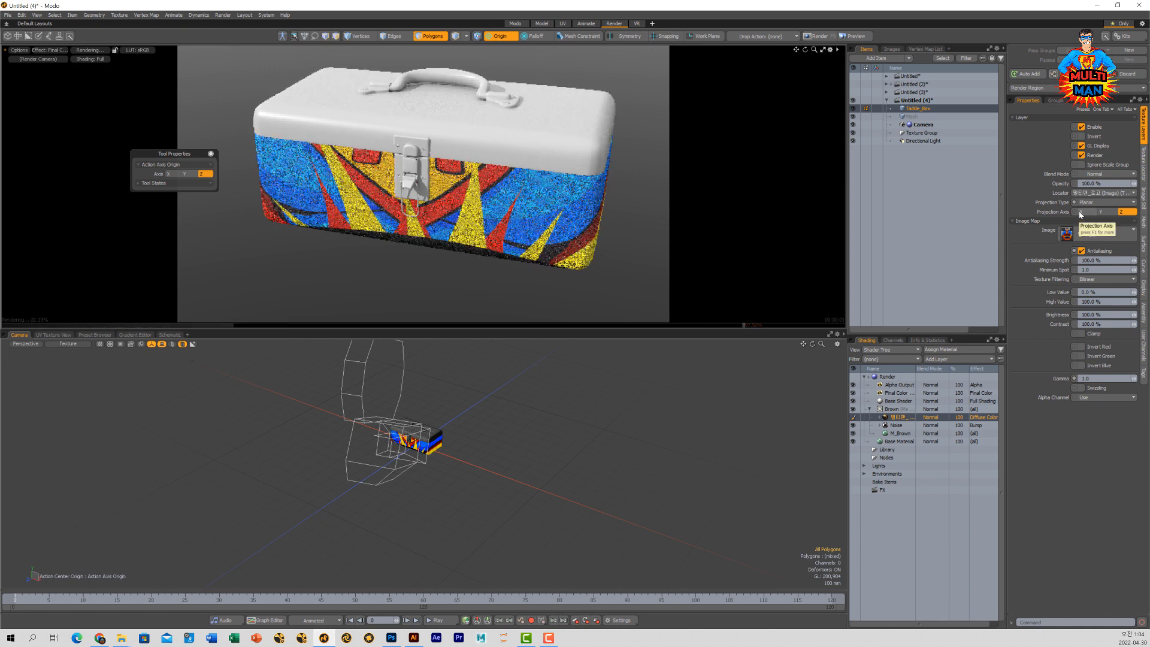
pyautogui.click(1105, 212)
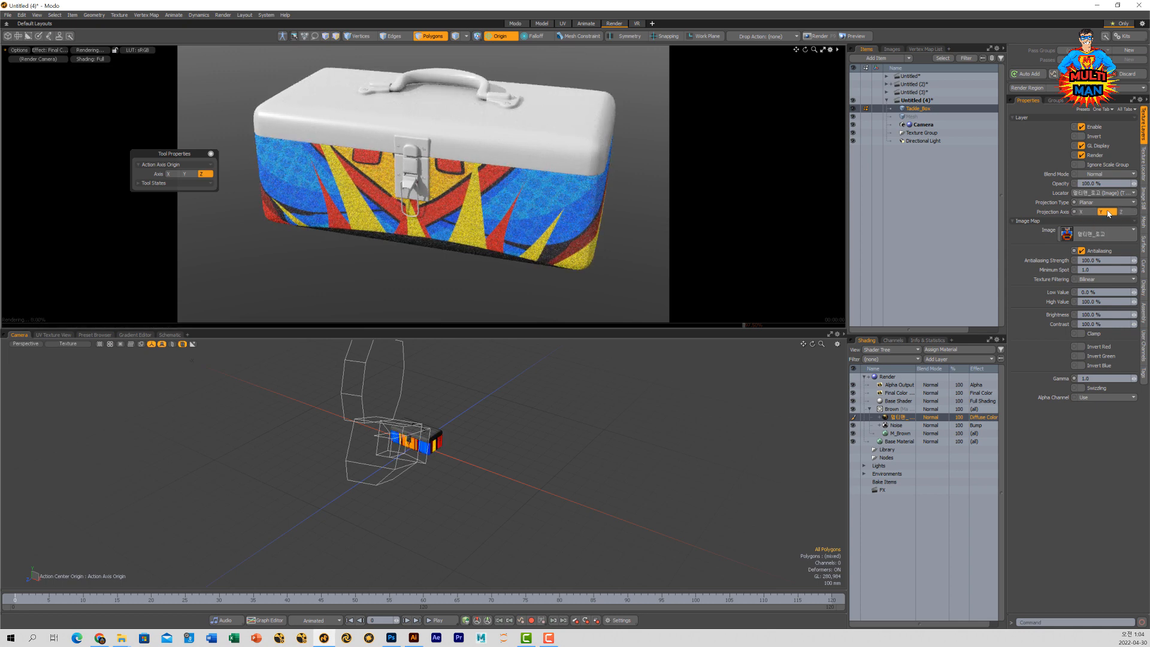
pyautogui.click(1124, 213)
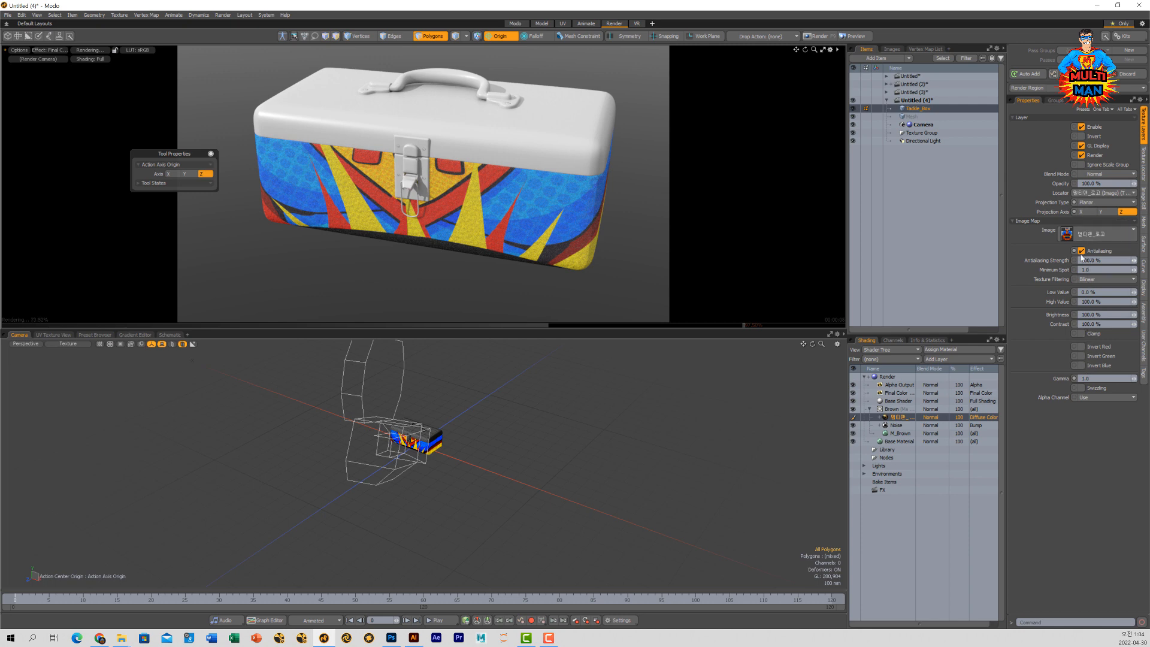
# - Select the texture locator beneath the logo image layer and bring the box closer in the perspective viewport
pyautogui.click(880, 417)
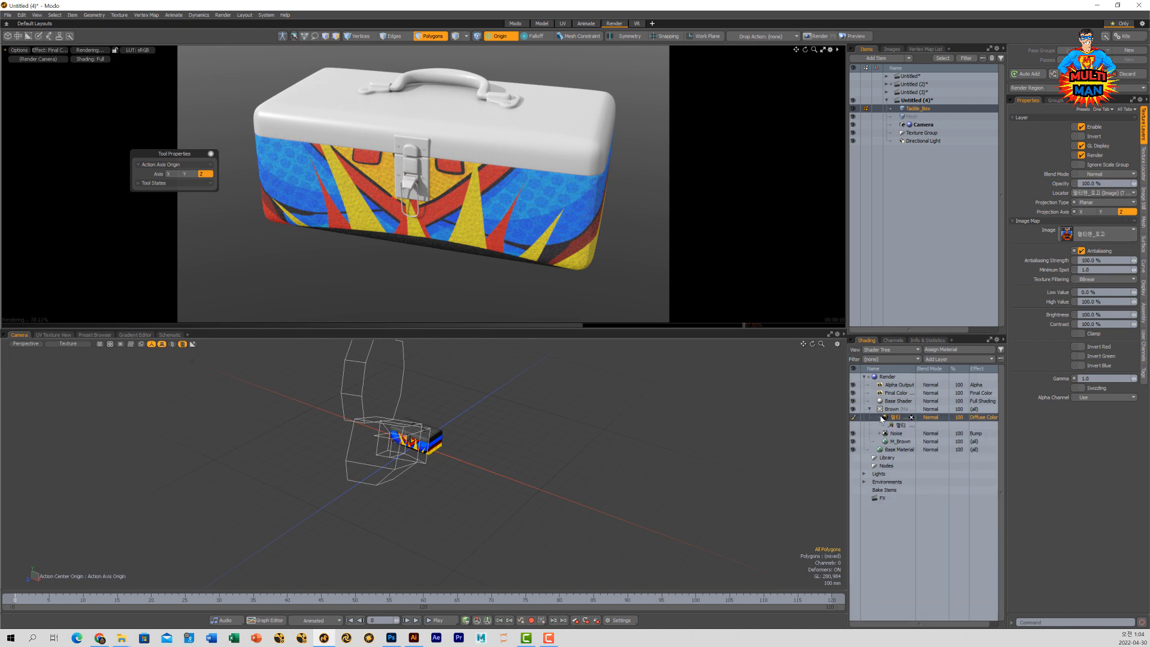
pyautogui.click(901, 425)
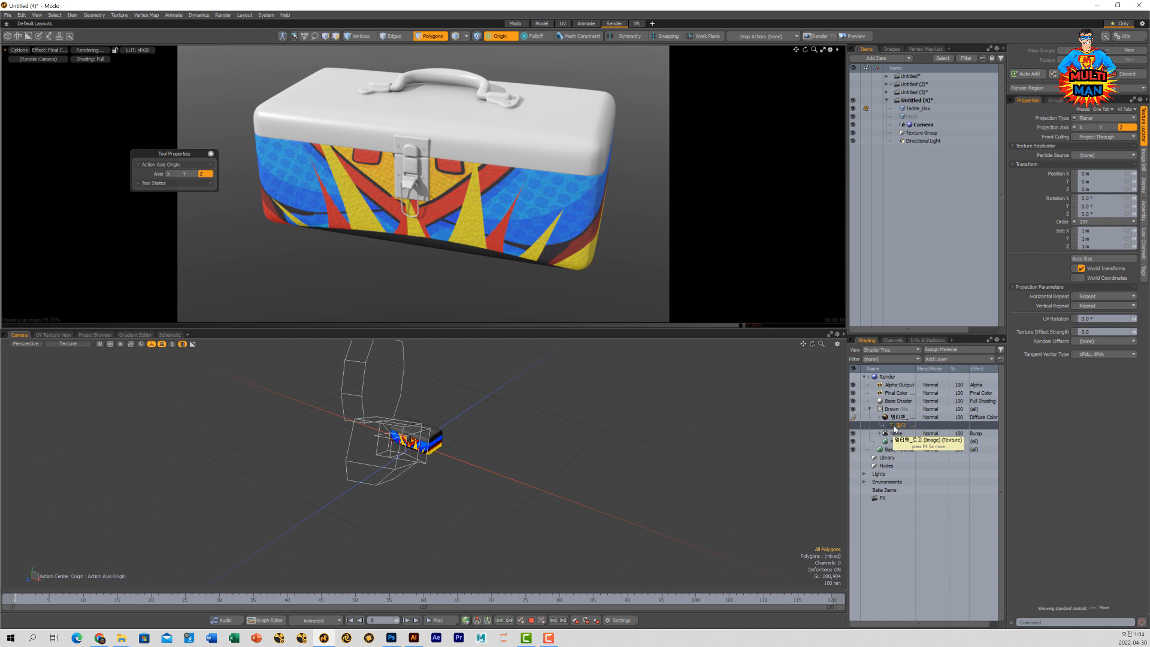
pyautogui.scroll(3, 394, 453)
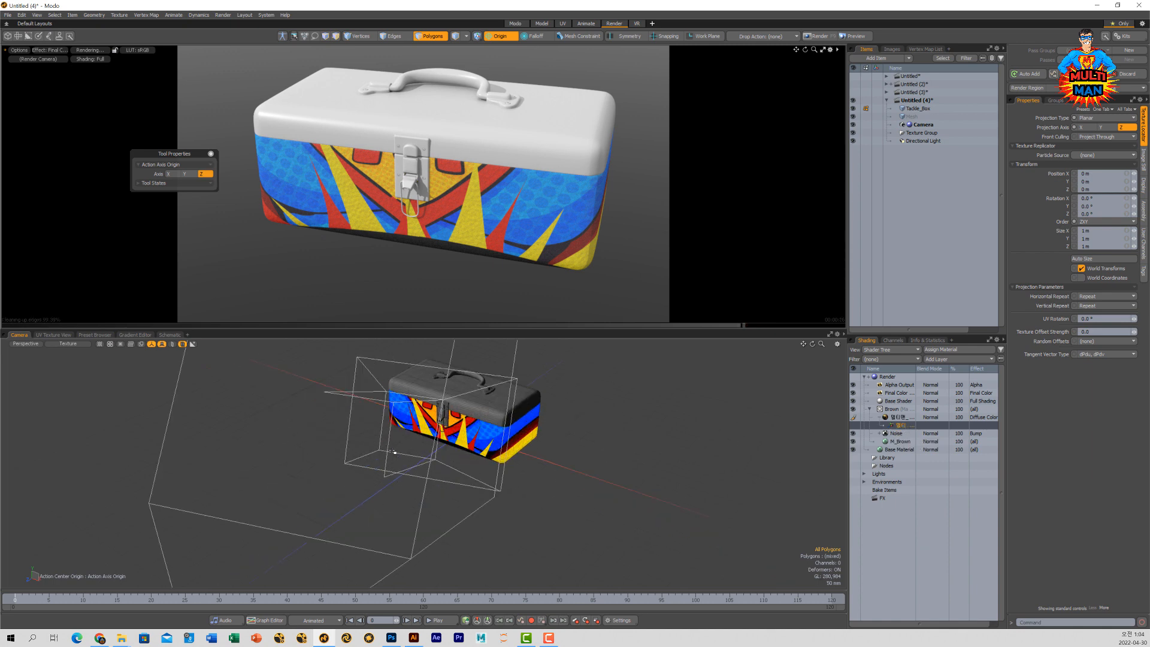
pyautogui.keyDown('alt'); pyautogui.keyDown('shift'); pyautogui.moveTo(525, 457); pyautogui.dragTo(572, 501); pyautogui.keyUp('shift'); pyautogui.keyUp('alt')
pyautogui.keyDown('alt'); pyautogui.moveTo(519, 481); pyautogui.dragTo(466, 481); pyautogui.keyUp('alt')
pyautogui.press('w')
pyautogui.press('e')
pyautogui.press('r')
pyautogui.hotkey('ctrl', 'z')
pyautogui.press('q')
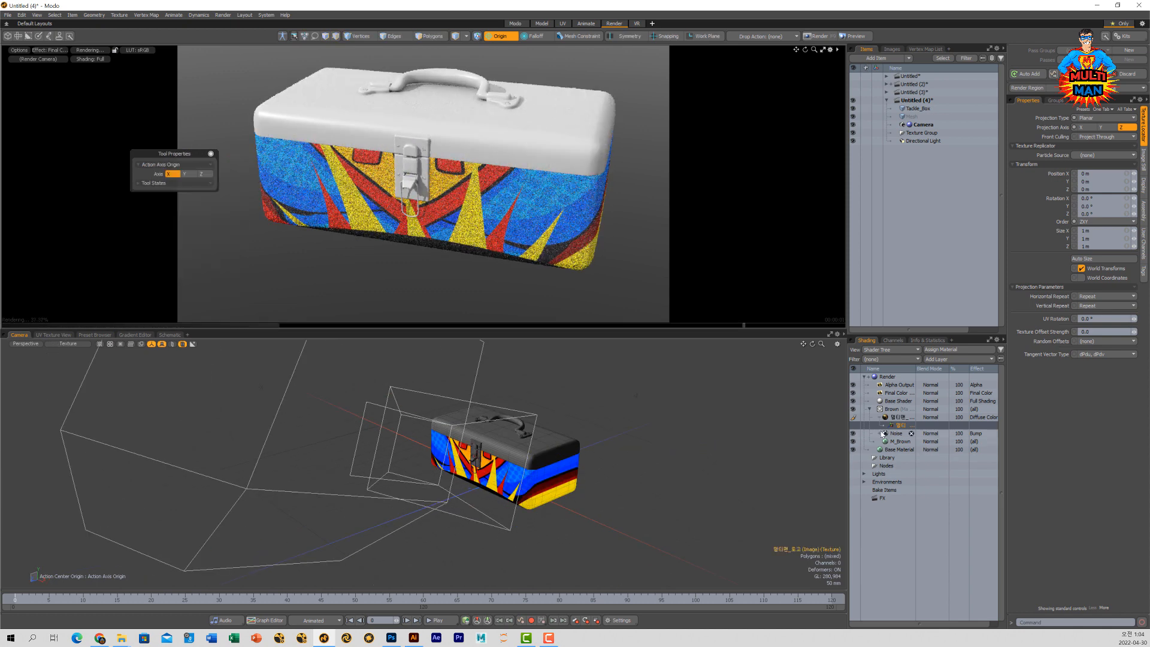
# - Scale the logo's texture locator uniformly down to 90 mm, working in the Modo layout
pyautogui.click(897, 431)
pyautogui.click(899, 428)
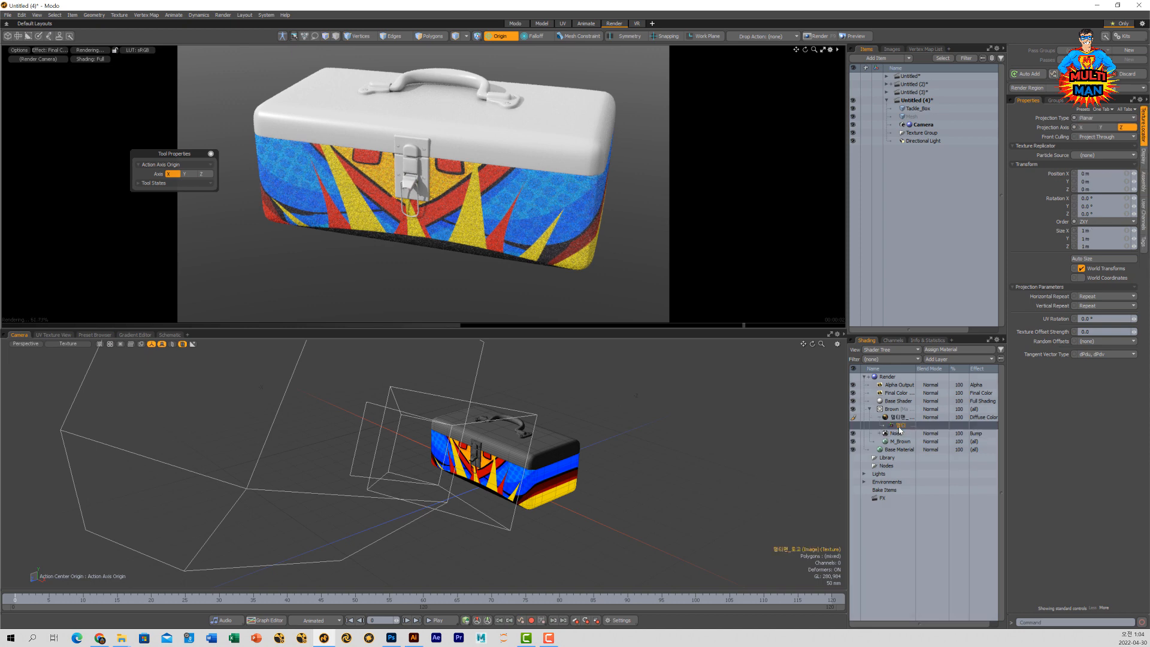
pyautogui.press('r')
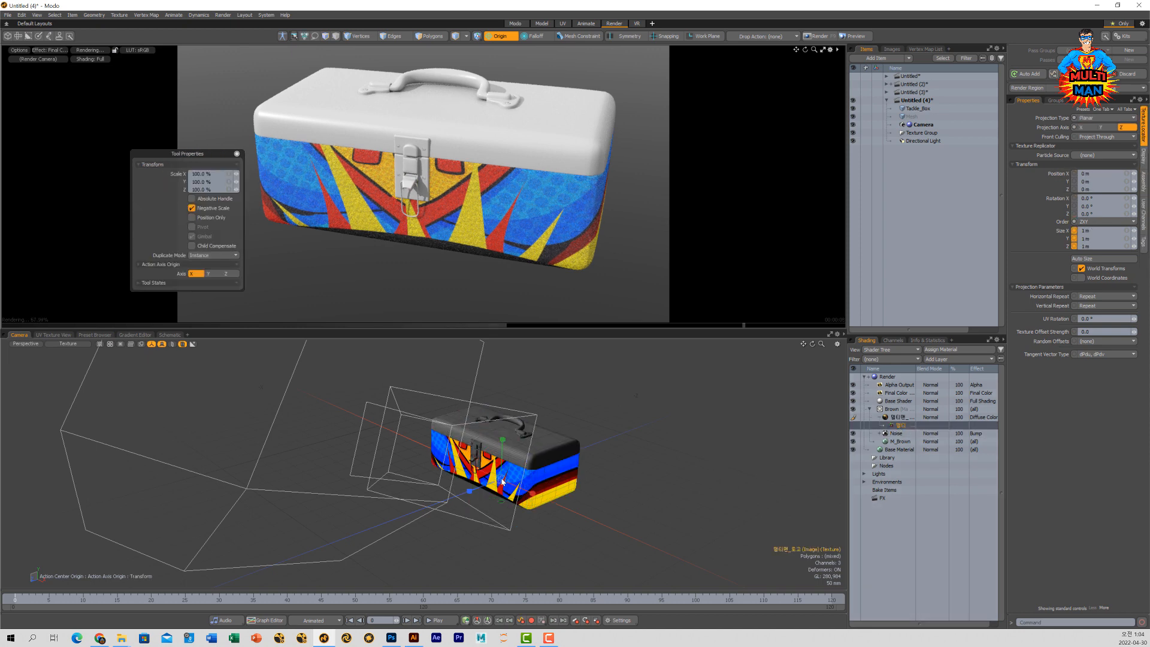
pyautogui.moveTo(502, 481); pyautogui.dragTo(593, 485)
pyautogui.scroll(5, 626, 516)
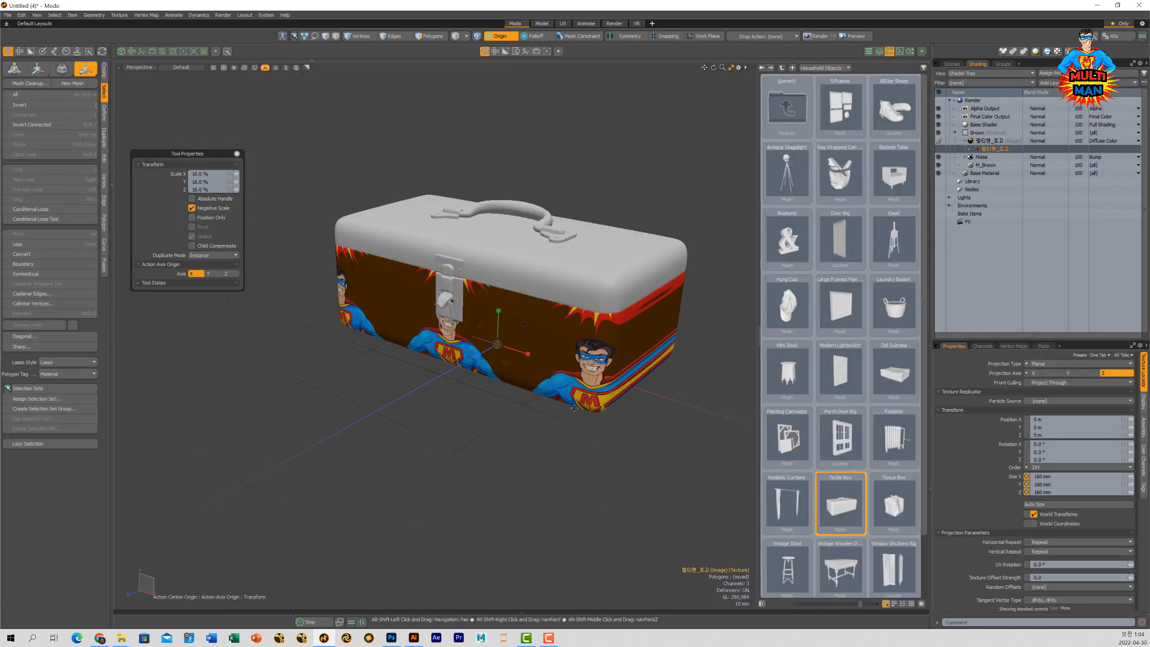
pyautogui.keyDown('alt'); pyautogui.moveTo(617, 464); pyautogui.dragTo(592, 448); pyautogui.keyUp('alt')
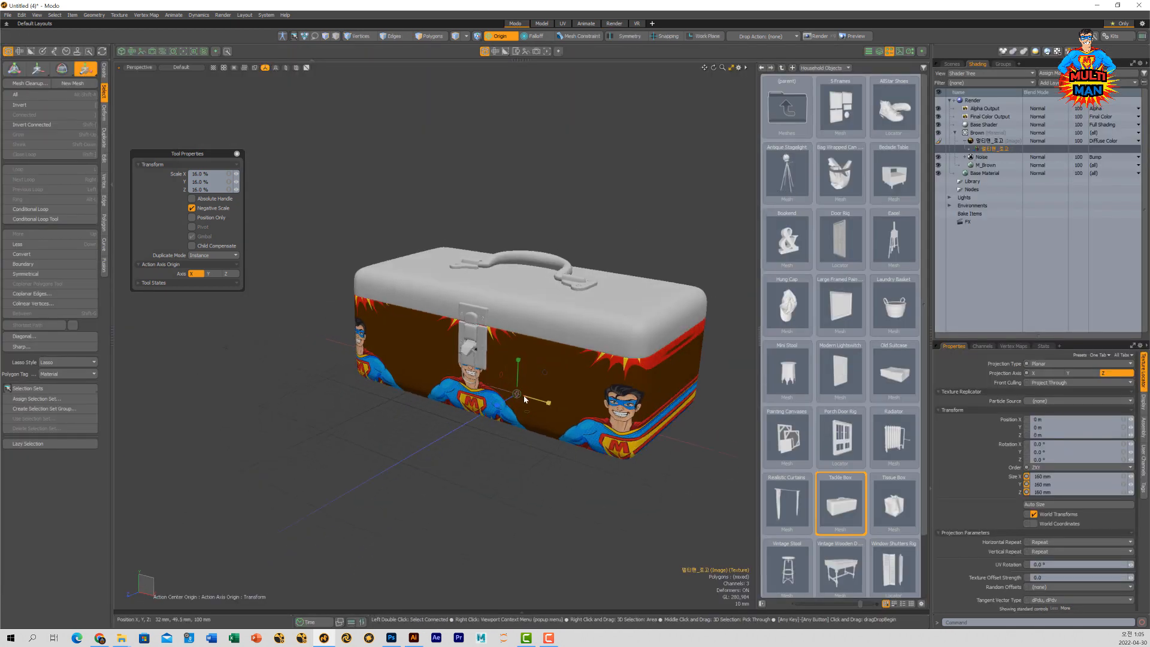
pyautogui.moveTo(517, 394); pyautogui.dragTo(481, 385)
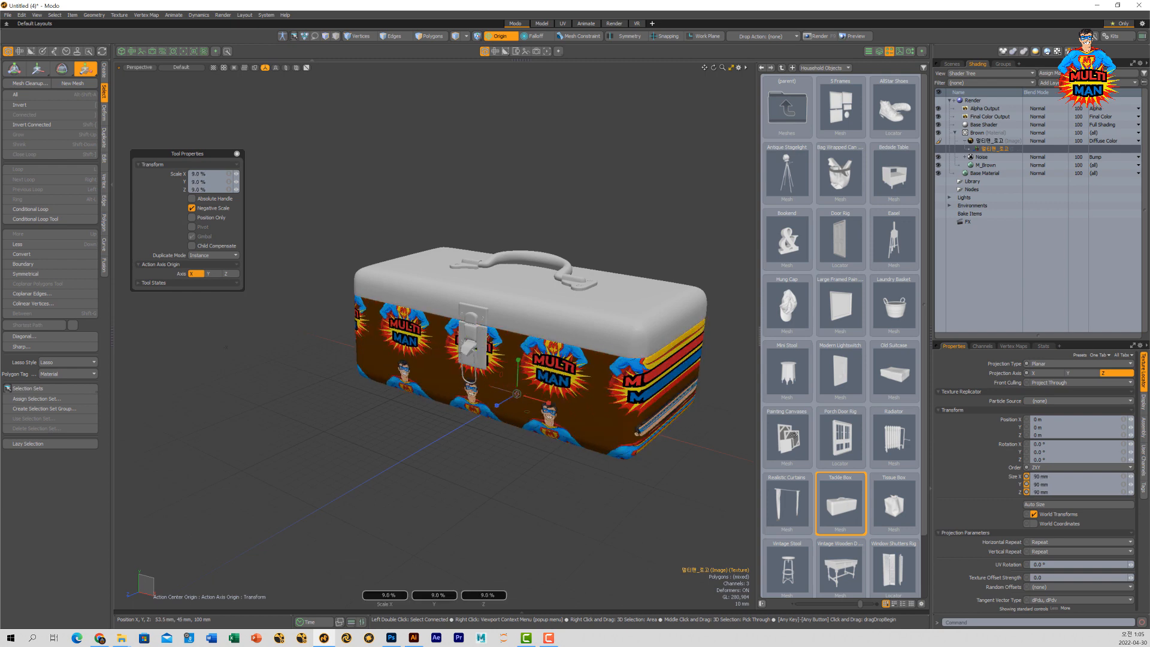
# - Set the logo texture's horizontal and vertical repeat to Reset
pyautogui.click(1051, 542)
pyautogui.click(1050, 535)
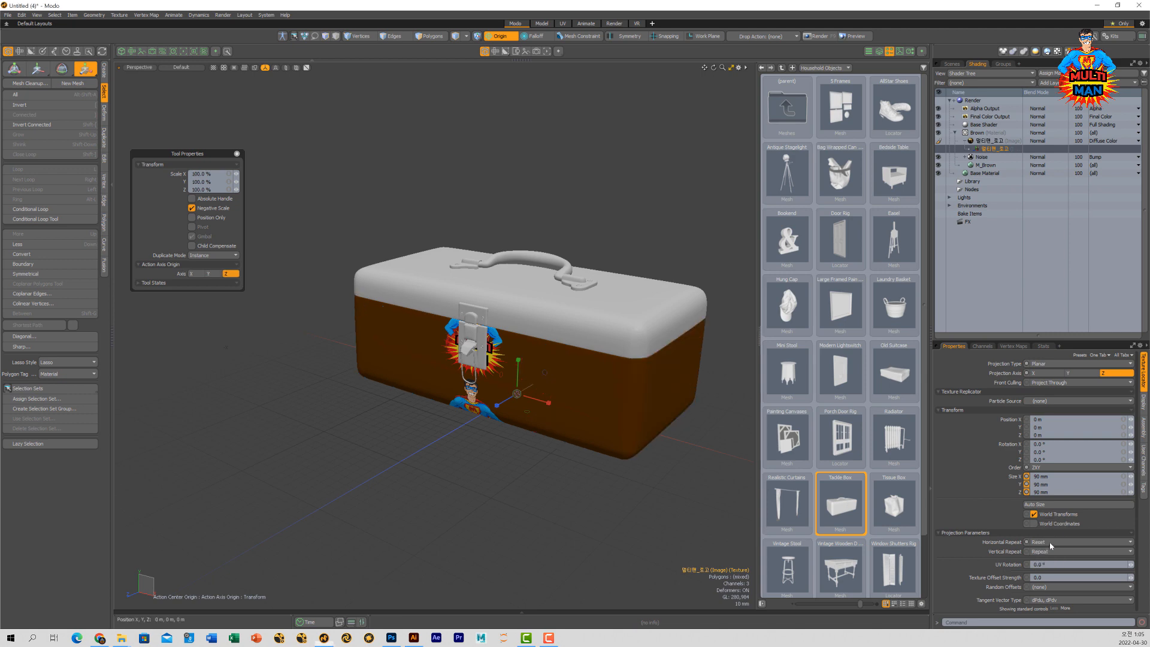
pyautogui.click(1051, 551)
pyautogui.click(1049, 544)
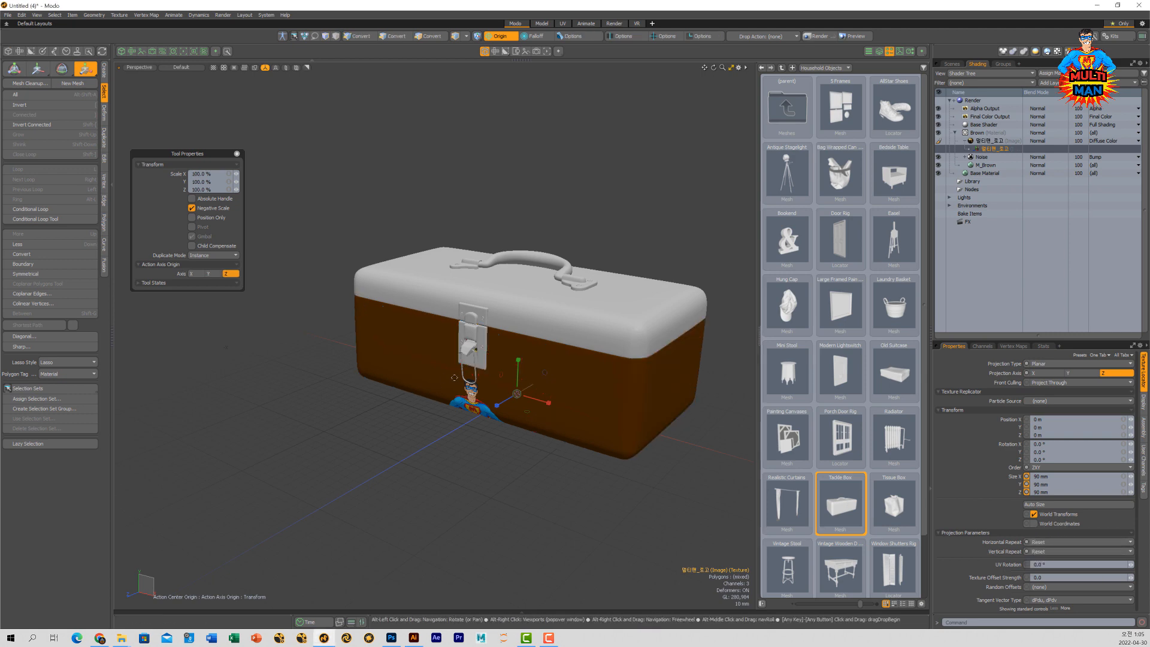
# - Move the logo beside the latch at about X -86.28 mm, Y 54.45 mm and scale it uniformly to about 80.1 mm
pyautogui.keyDown('alt'); pyautogui.keyDown('shift'); pyautogui.moveTo(455, 378); pyautogui.dragTo(502, 368); pyautogui.keyUp('shift'); pyautogui.keyUp('alt')
pyautogui.press('w')
pyautogui.keyDown('alt'); pyautogui.moveTo(419, 393); pyautogui.dragTo(445, 377); pyautogui.keyUp('alt')
pyautogui.press('e')
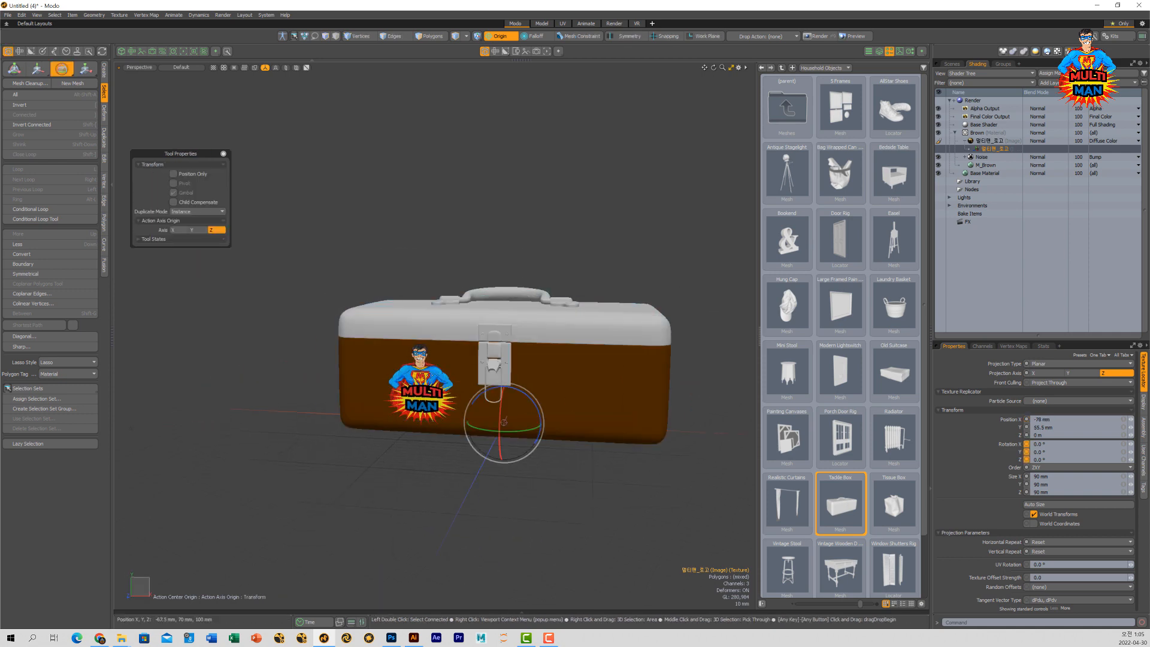
pyautogui.press('r')
pyautogui.press('w')
pyautogui.keyDown('alt'); pyautogui.moveTo(505, 441); pyautogui.dragTo(525, 384); pyautogui.keyUp('alt')
pyautogui.press('r')
pyautogui.press('w')
pyautogui.moveTo(551, 423); pyautogui.dragTo(504, 382)
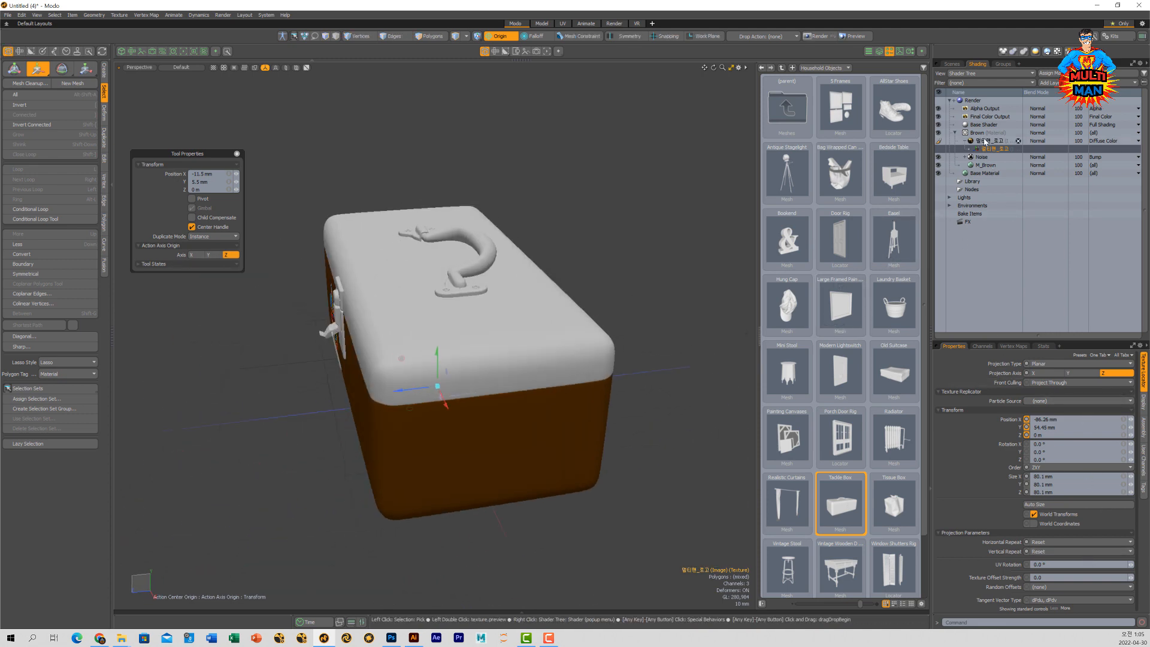
# - Set the logo image layer's front culling to Cull Backfacing and view the box front
pyautogui.click(1012, 141)
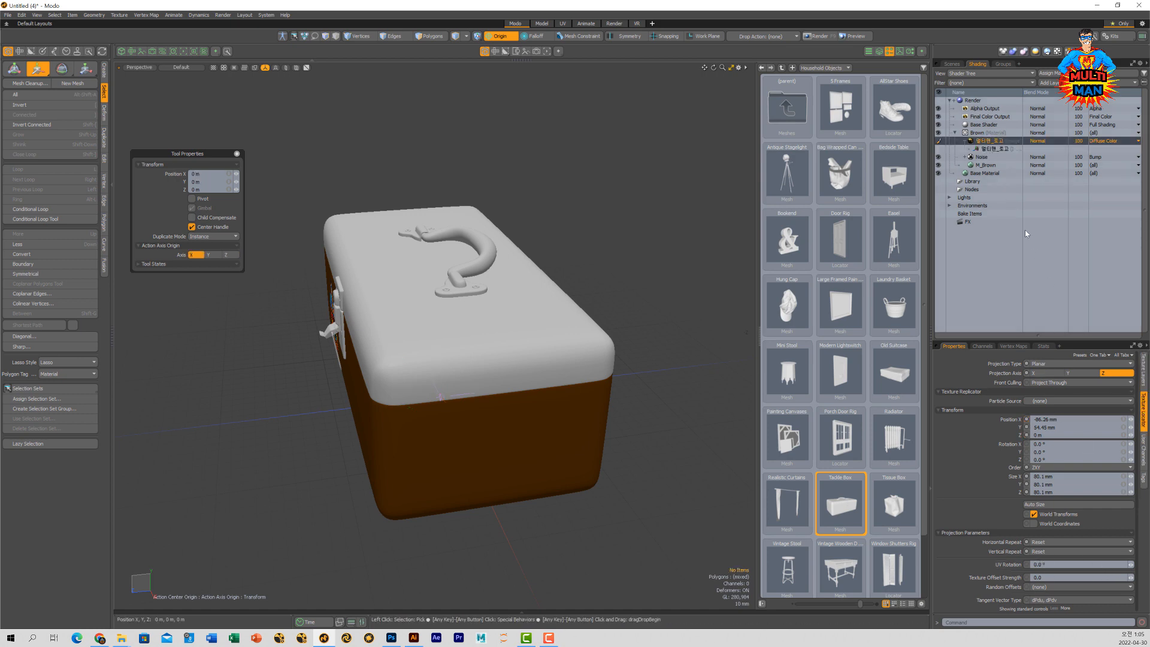
pyautogui.click(1052, 383)
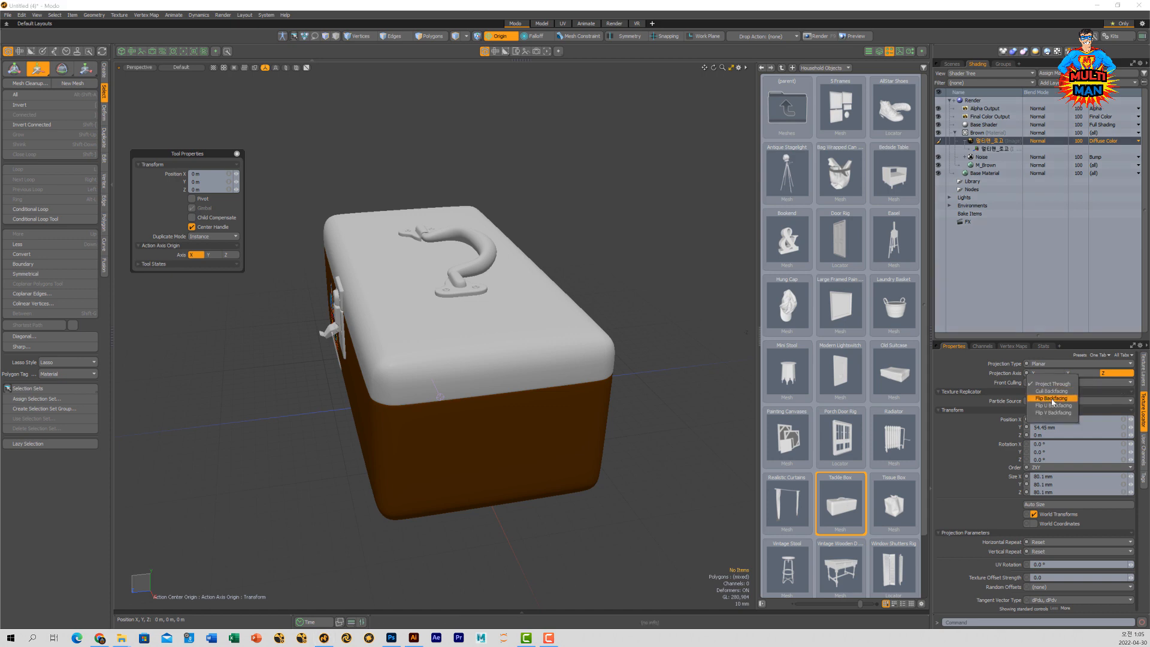
pyautogui.click(1052, 392)
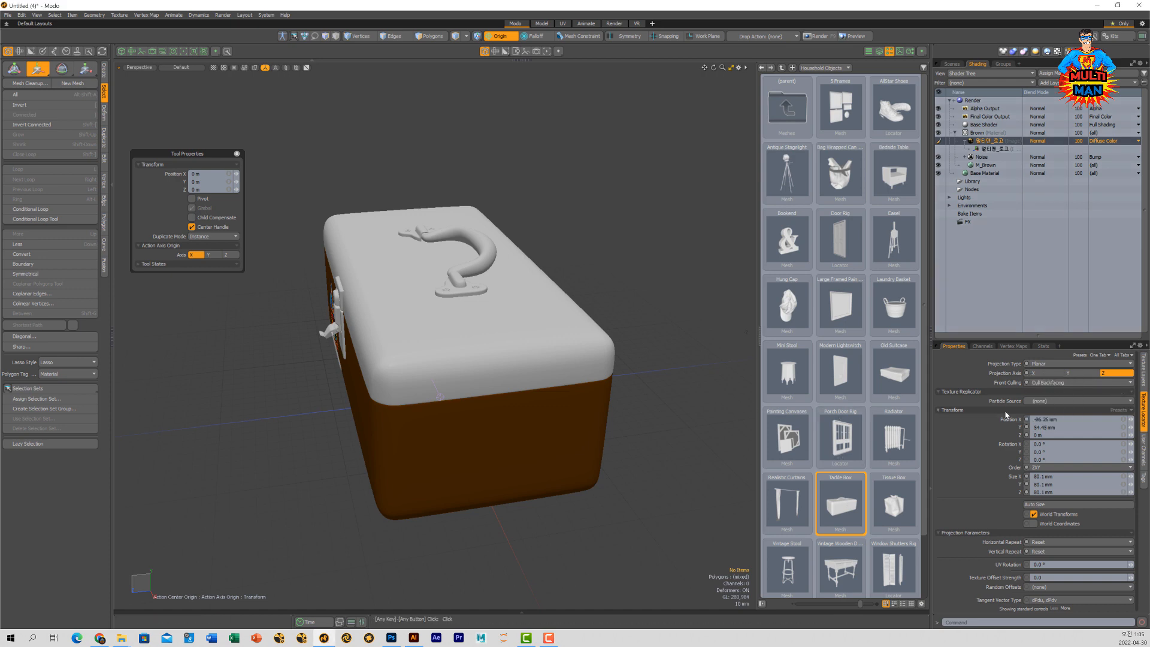
pyautogui.moveTo(589, 425)
pyautogui.keyDown('alt'); pyautogui.mouseDown()
pyautogui.moveTo(562, 419)
pyautogui.moveTo(604, 407)
pyautogui.moveTo(605, 427)
pyautogui.mouseUp(); pyautogui.keyUp('alt')
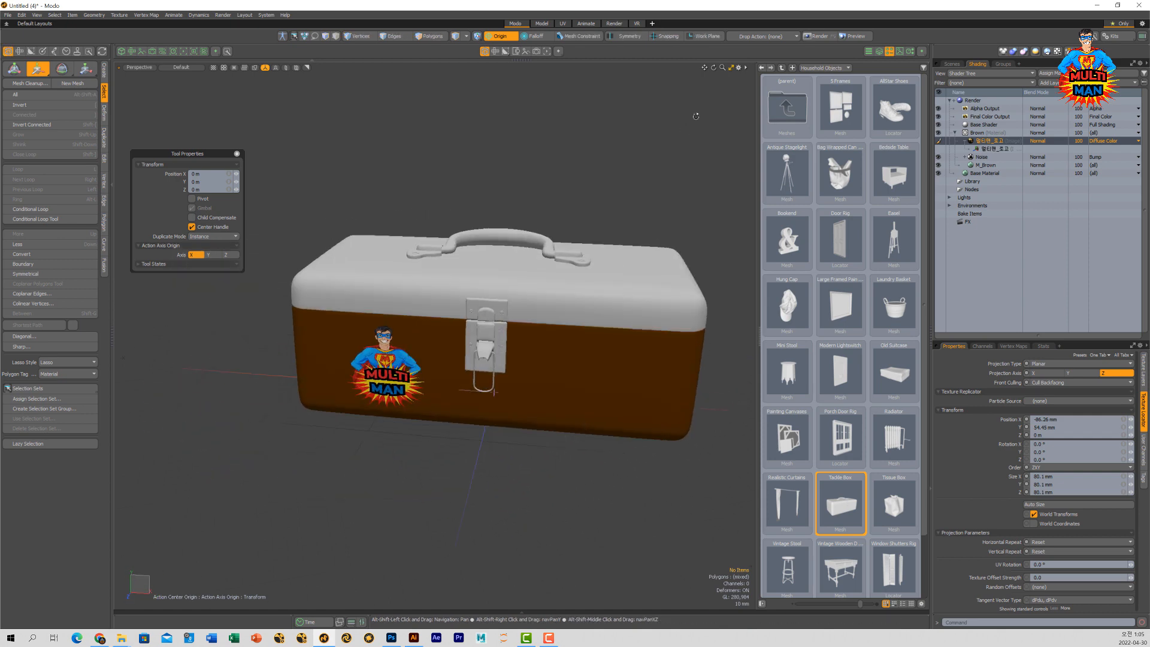
# - Switch to the Render layout, drop the move tool and inspect the logo on the box in the render preview from another angle
pyautogui.click(614, 23)
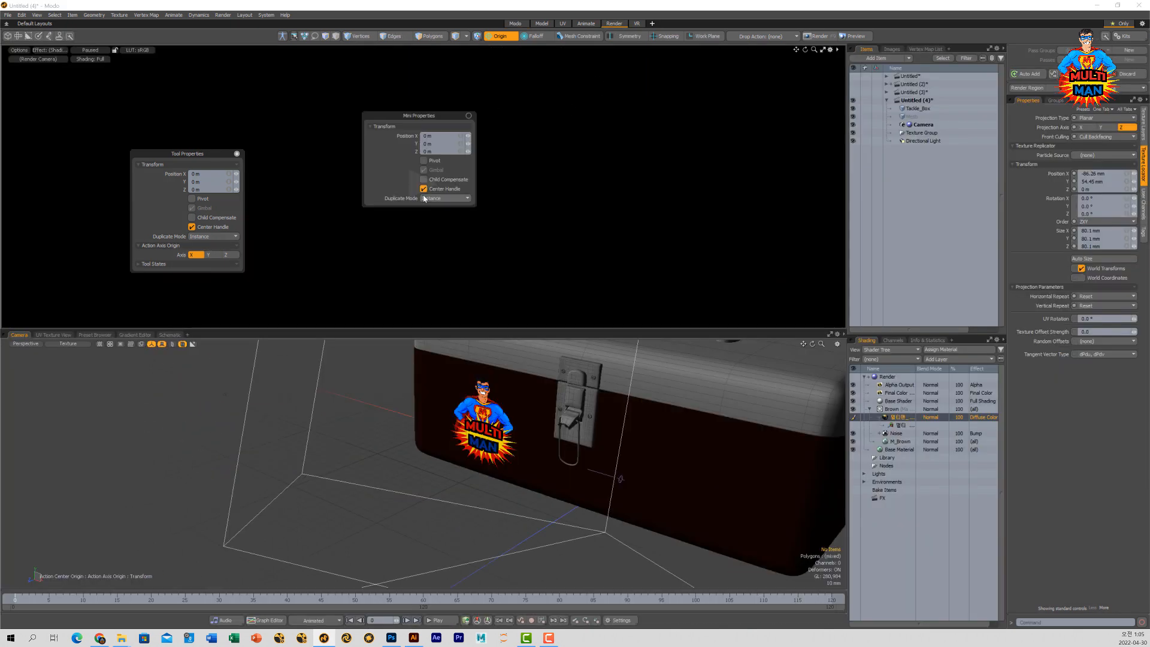
pyautogui.click(426, 188)
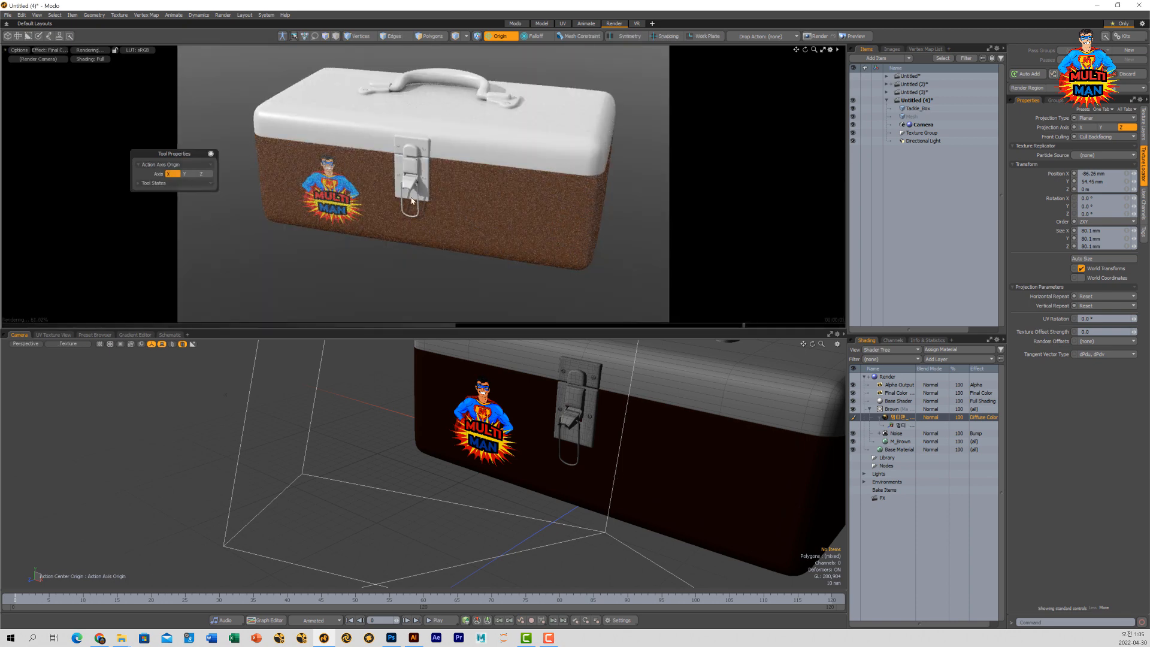
pyautogui.keyDown('alt'); pyautogui.moveTo(596, 239); pyautogui.dragTo(499, 227); pyautogui.keyUp('alt')
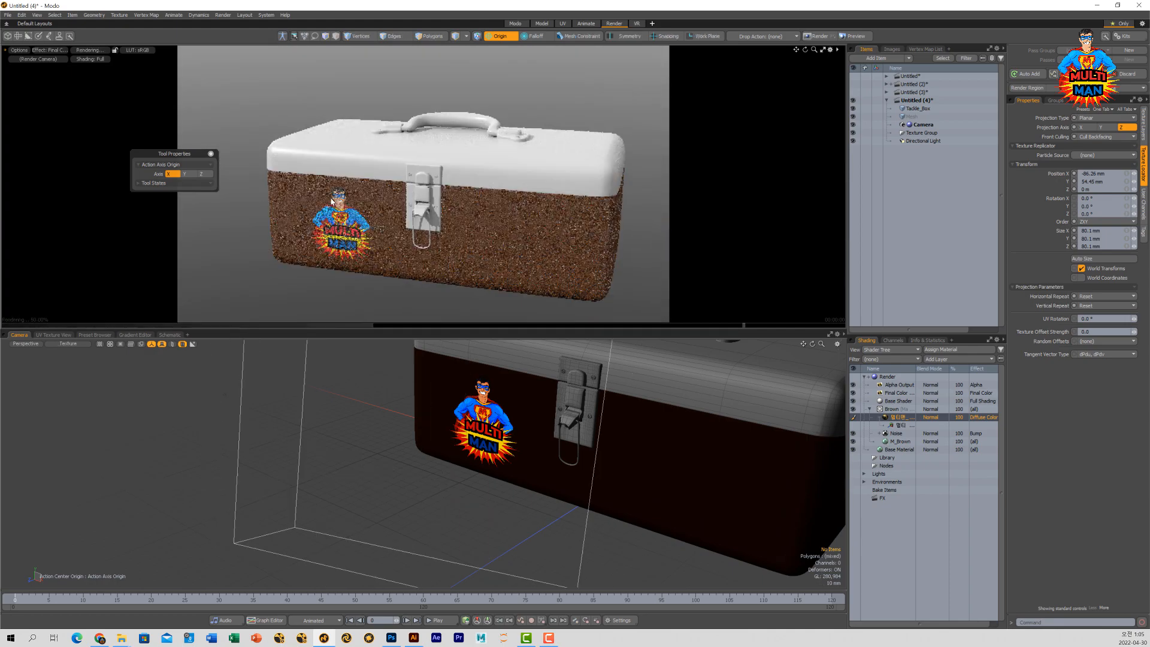
# - Switch to the Modo 16 What's New page in the browser and play the Intel Denoiser Update video from 0:16
pyautogui.click(107, 634)
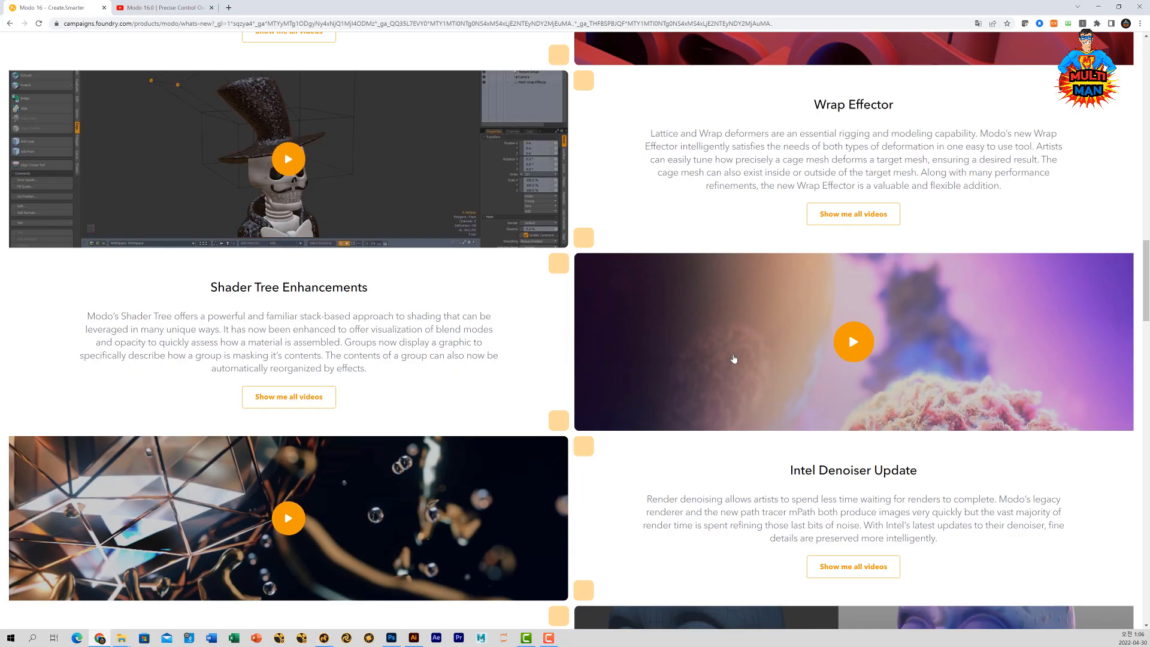
pyautogui.scroll(-2, 734, 359)
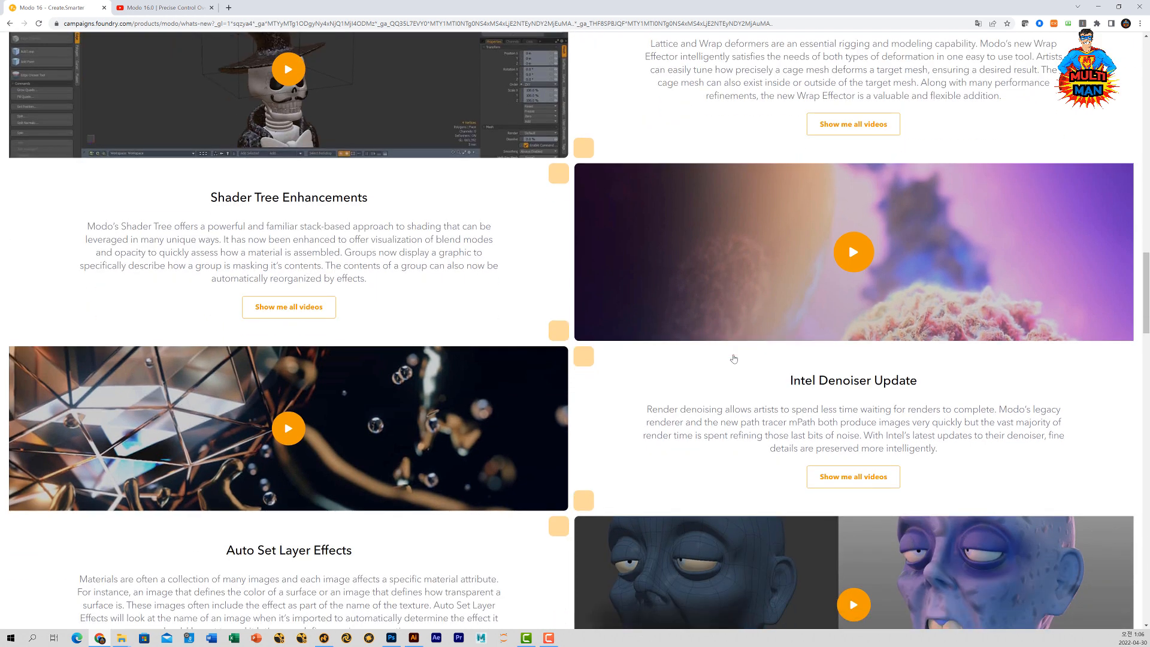
pyautogui.scroll(-1, 733, 358)
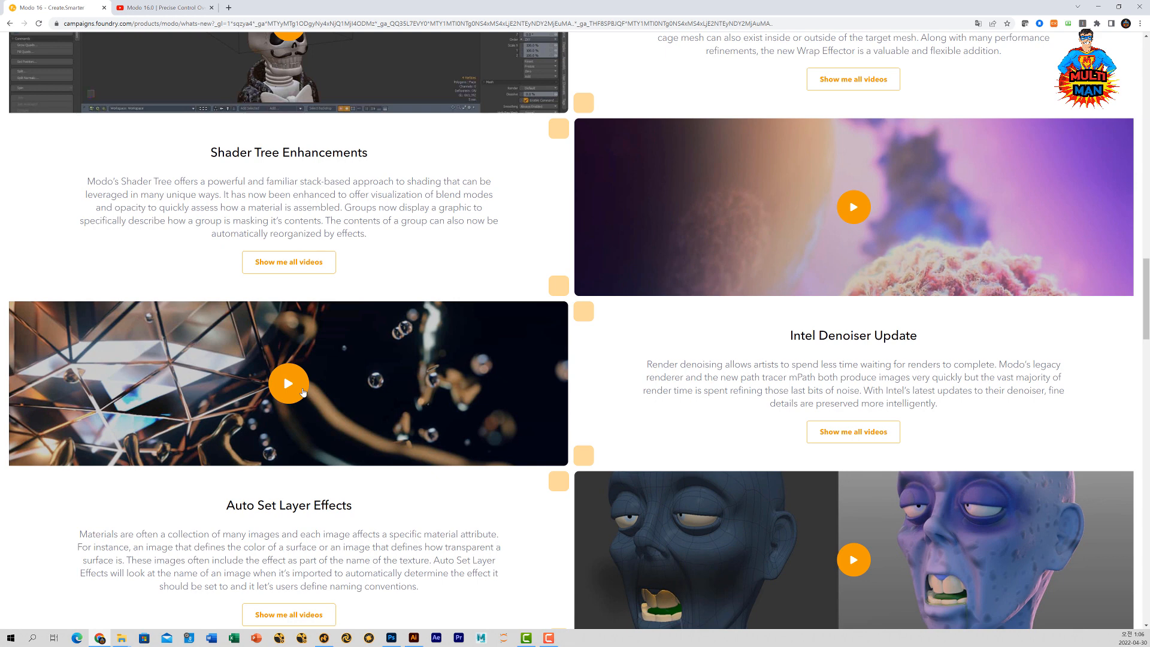
pyautogui.click(303, 393)
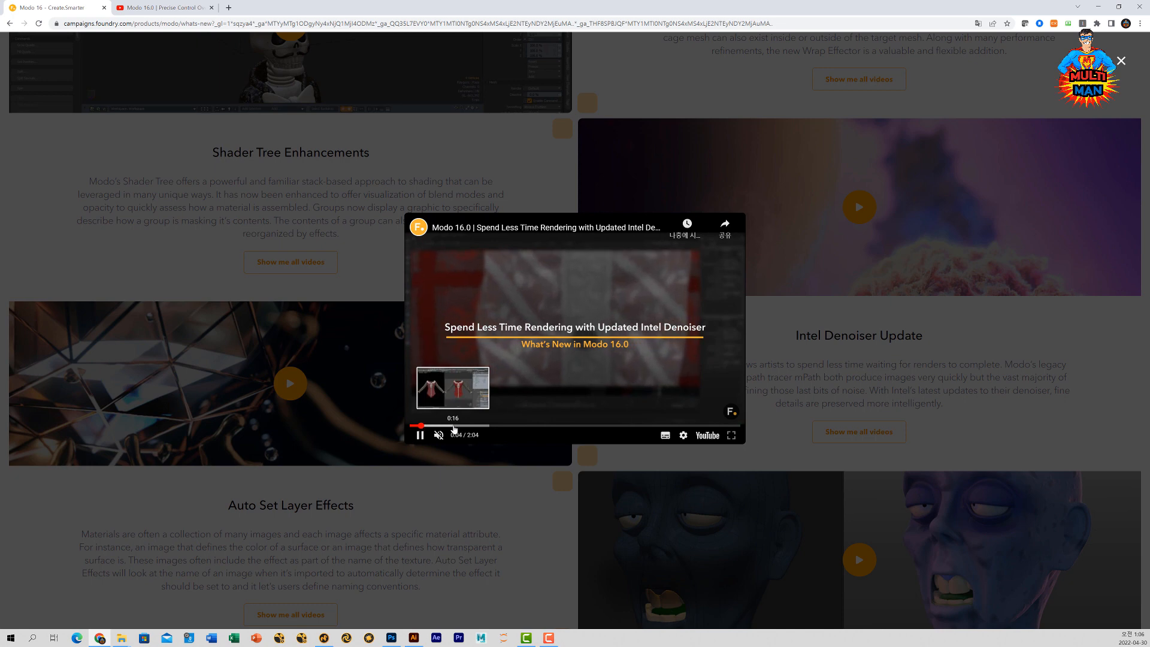
pyautogui.click(454, 425)
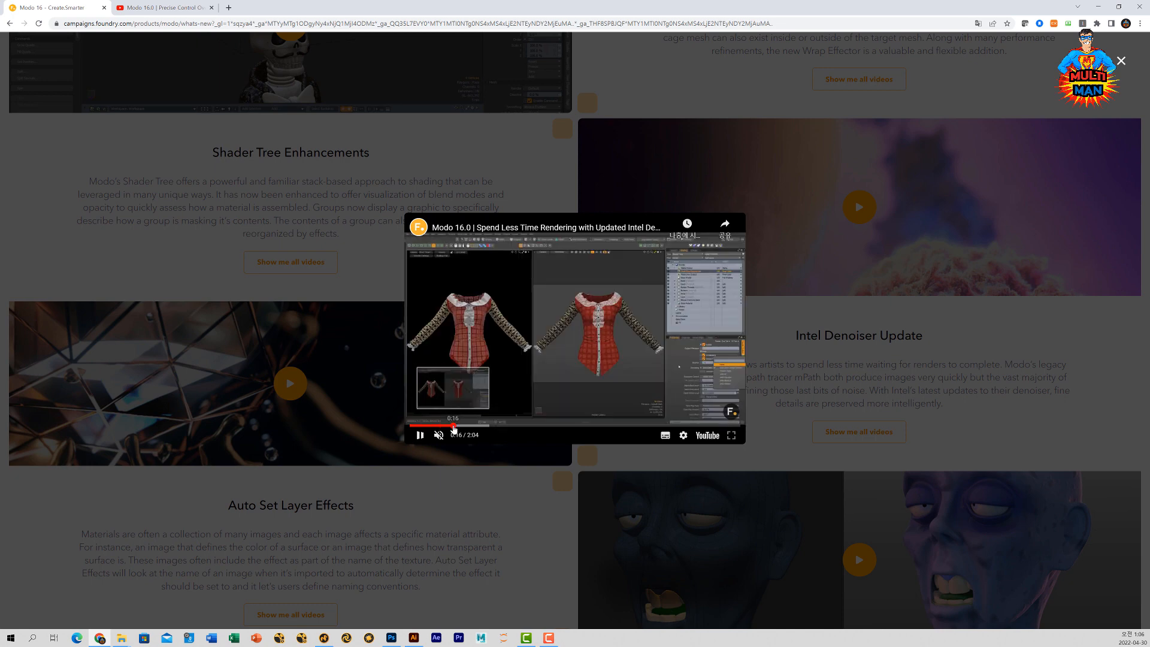
# - Open the Intel Denoiser video on YouTube and examine the denoising settings full screen from about 0:18
pyautogui.click(721, 437)
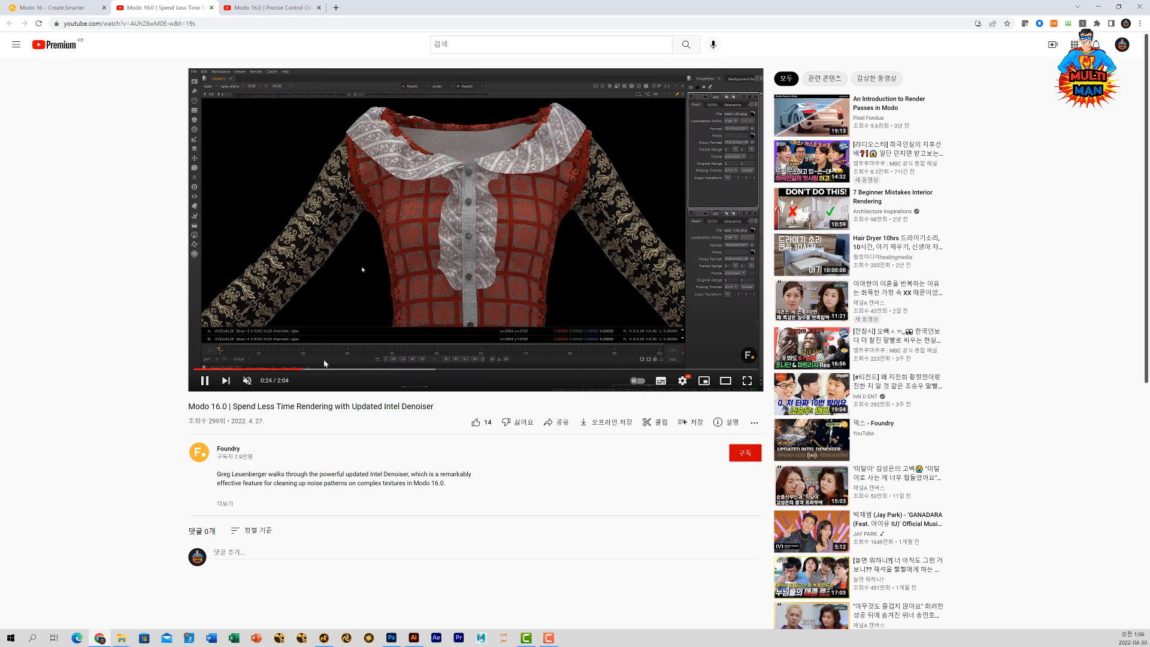
pyautogui.click(279, 370)
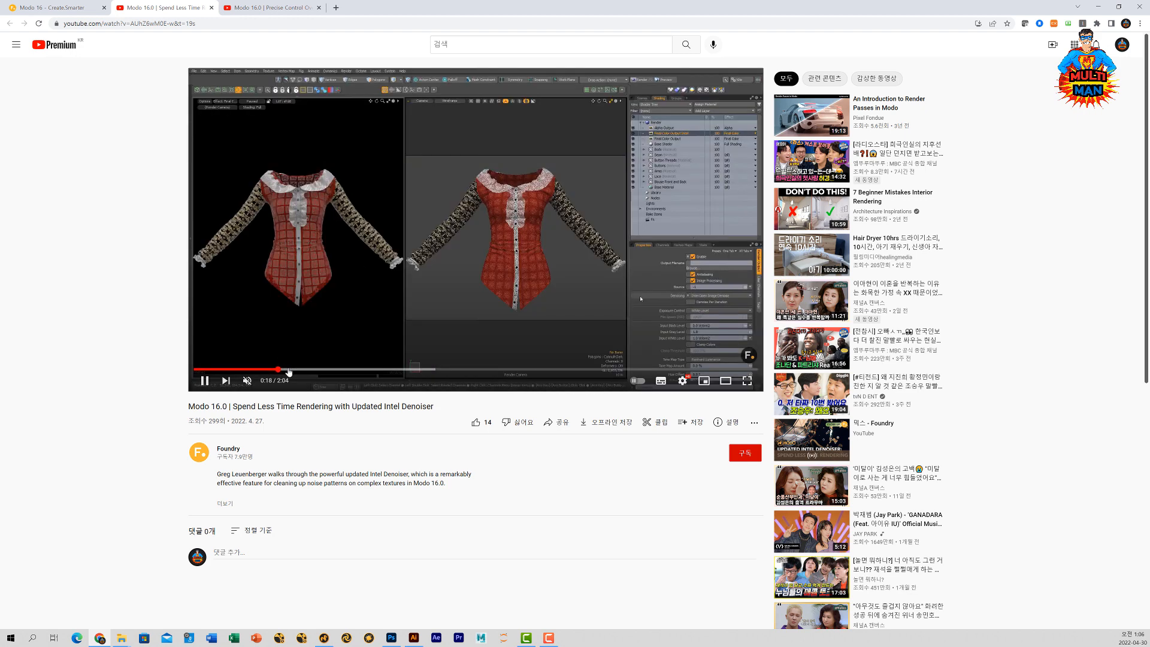
pyautogui.click(204, 380)
pyautogui.click(747, 381)
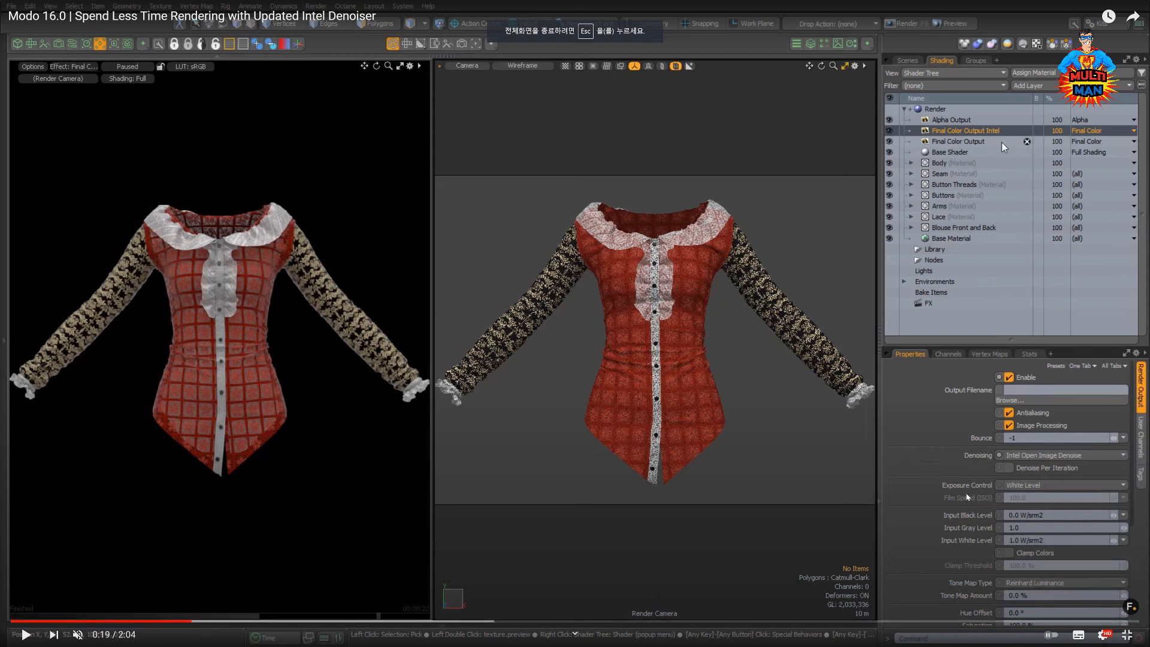
pyautogui.click(847, 527)
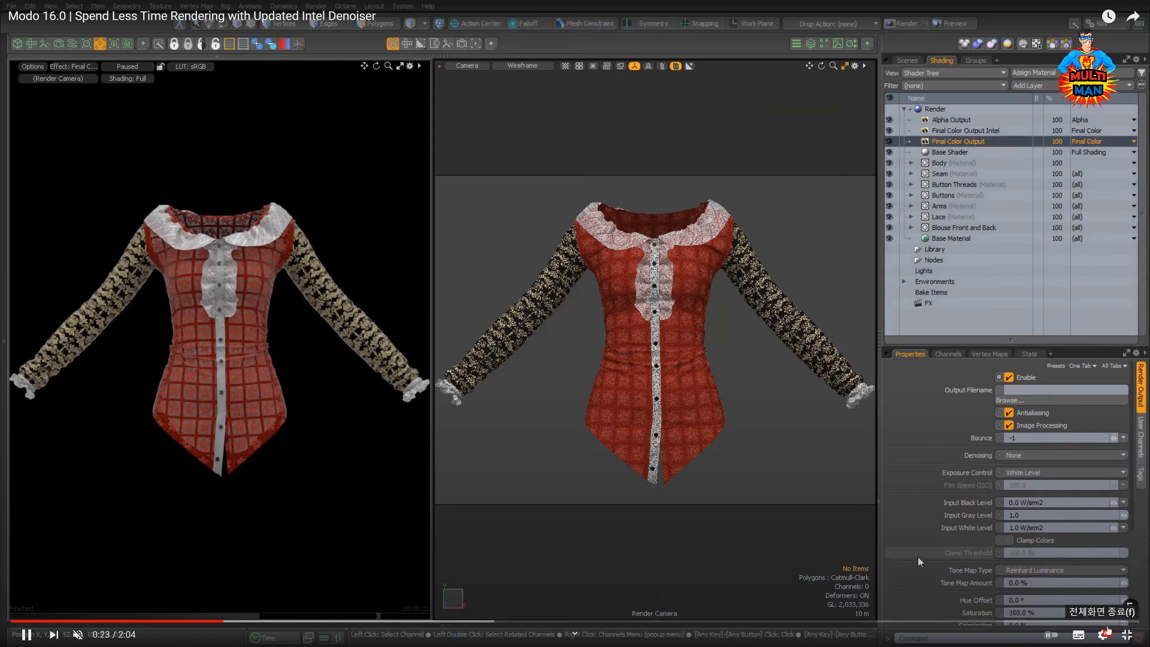
pyautogui.click(1126, 635)
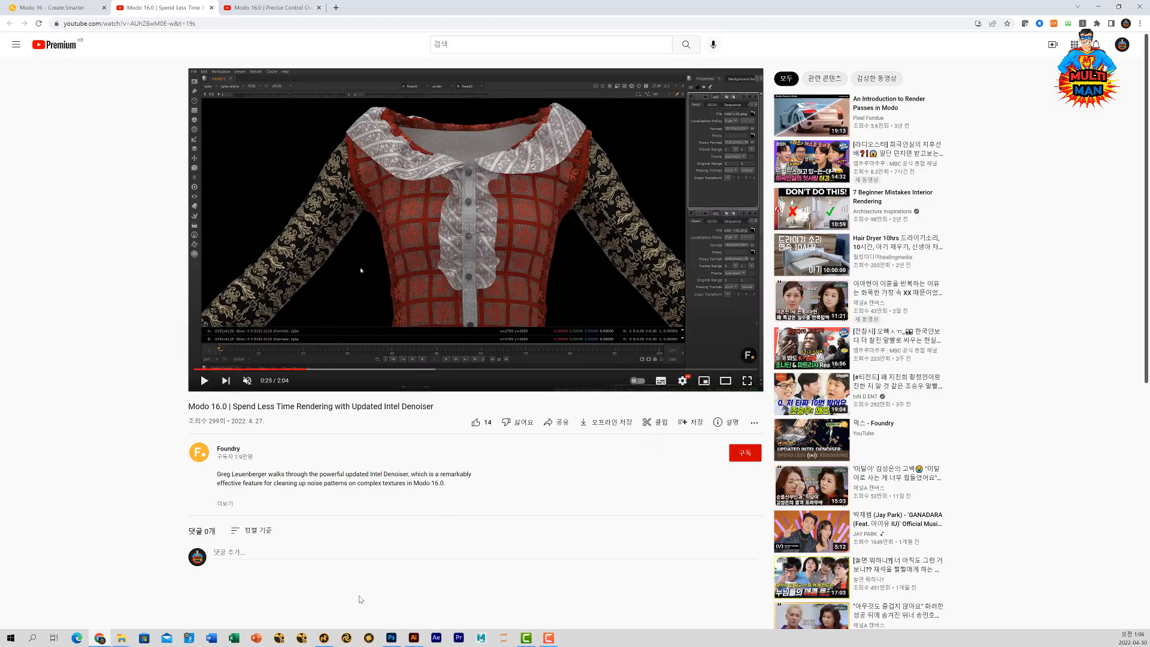
# - Return to the What's New page, close the denoiser video and open the Auto Set Layer Effects video on YouTube
pyautogui.click(55, 9)
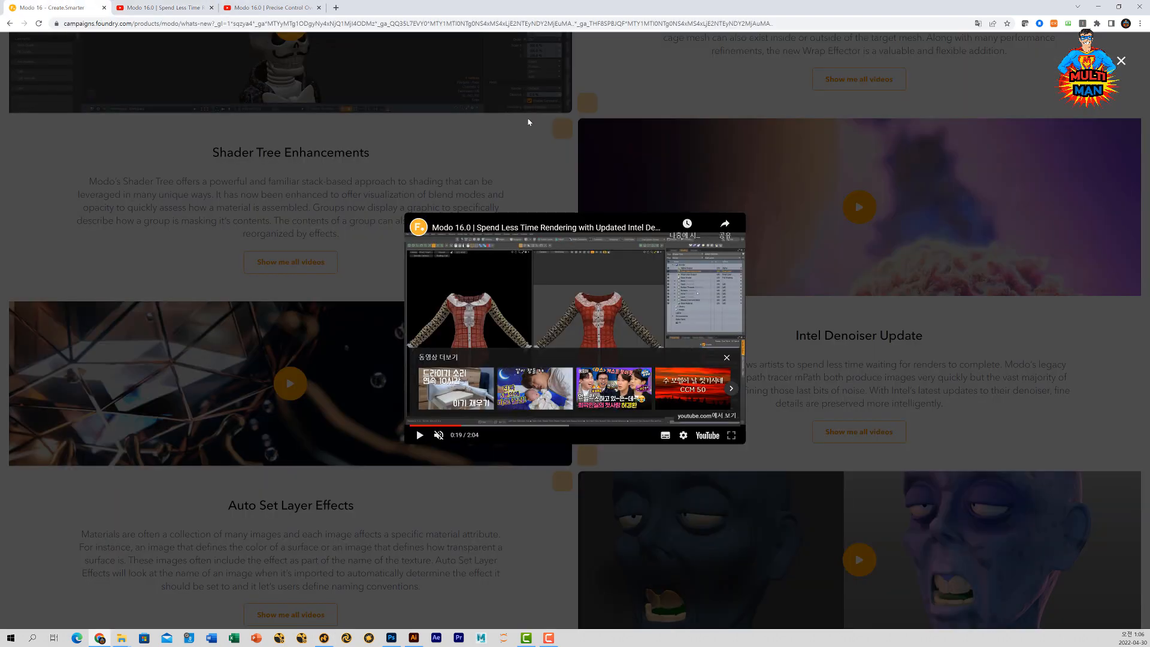
pyautogui.click(949, 310)
pyautogui.scroll(-3, 786, 359)
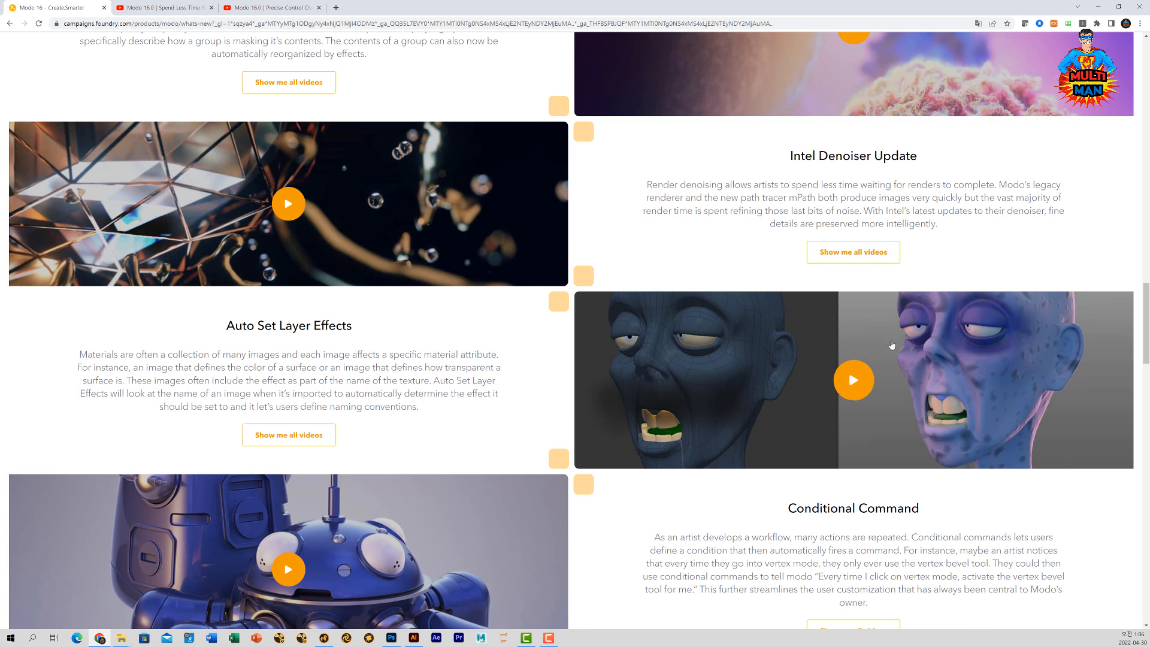
pyautogui.scroll(-1, 891, 345)
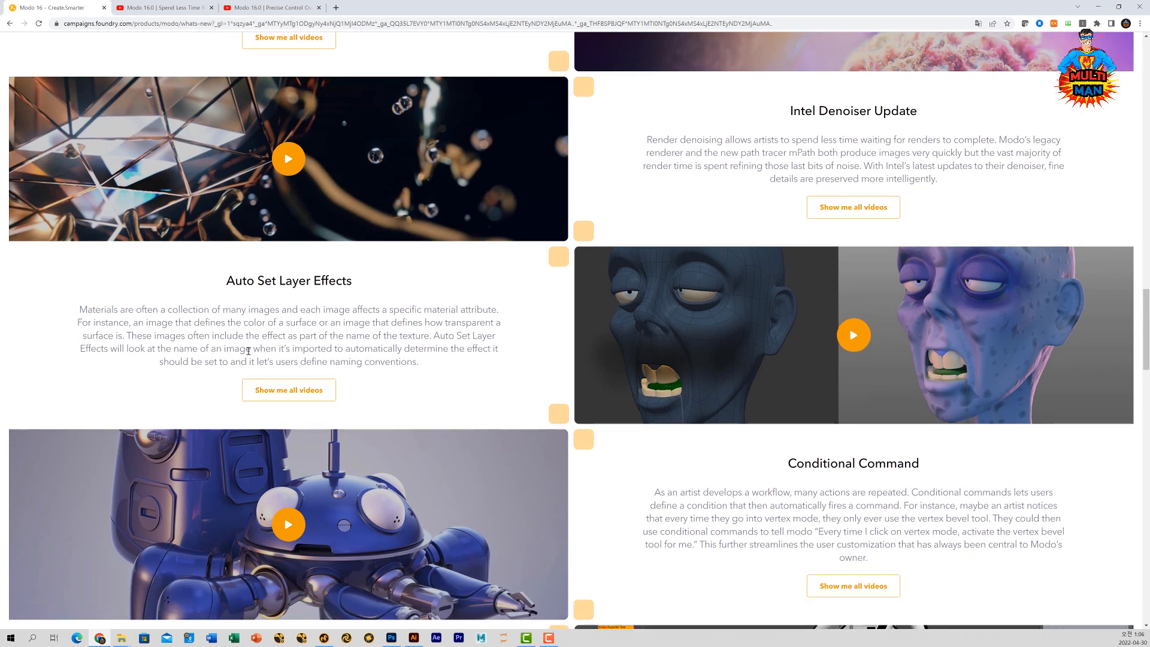
pyautogui.click(855, 357)
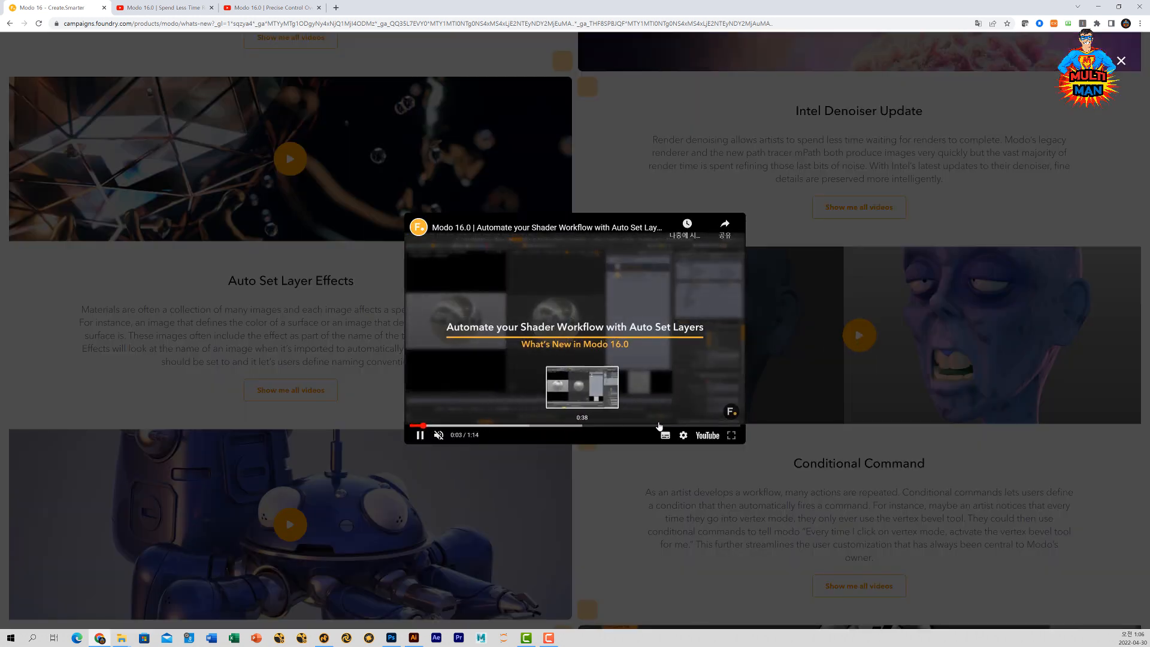
pyautogui.click(708, 436)
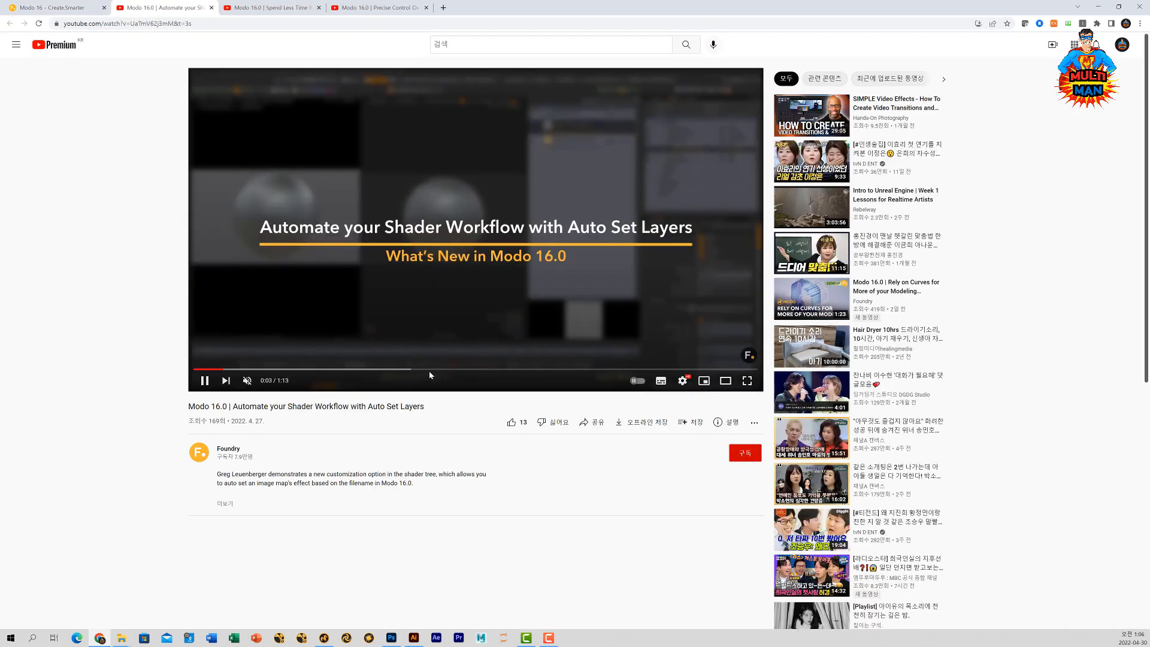
# - Watch the Auto Set Layers demonstration full screen, skipping ahead to 0:37, and pause it at 1:02
pyautogui.click(438, 372)
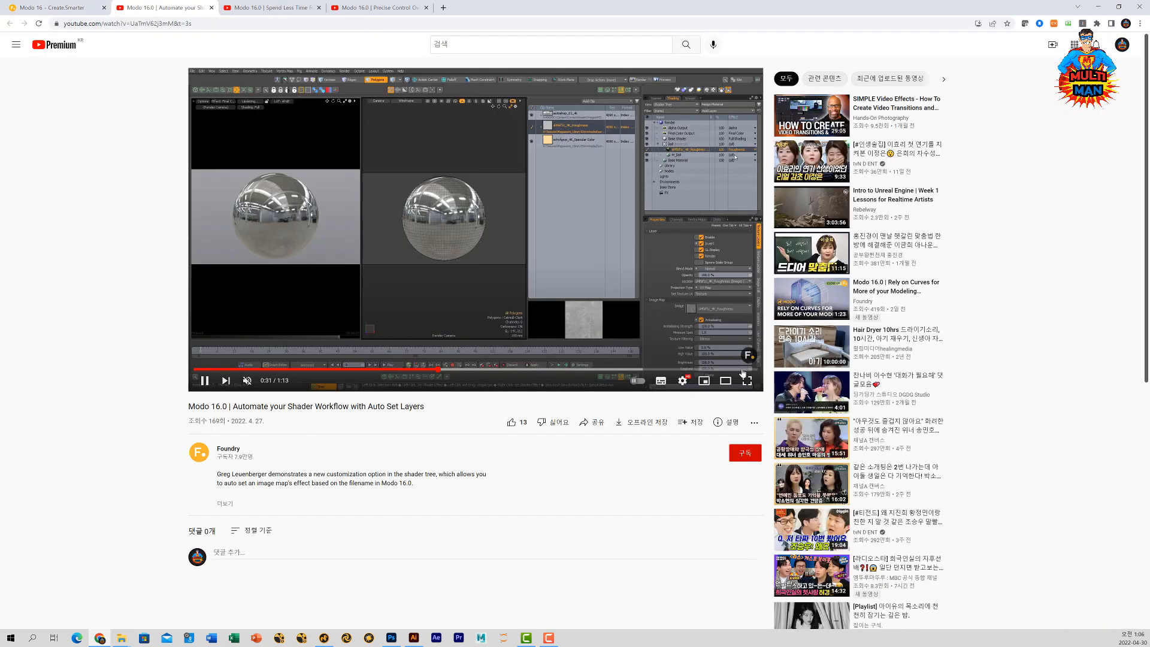
pyautogui.click(747, 382)
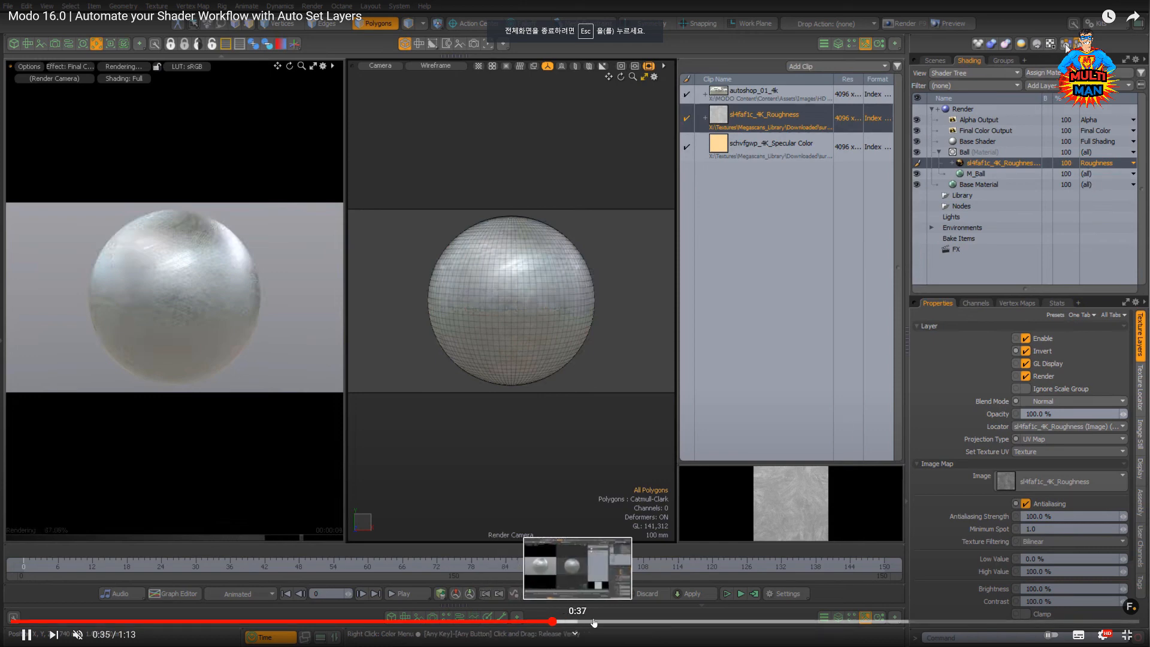
pyautogui.click(594, 621)
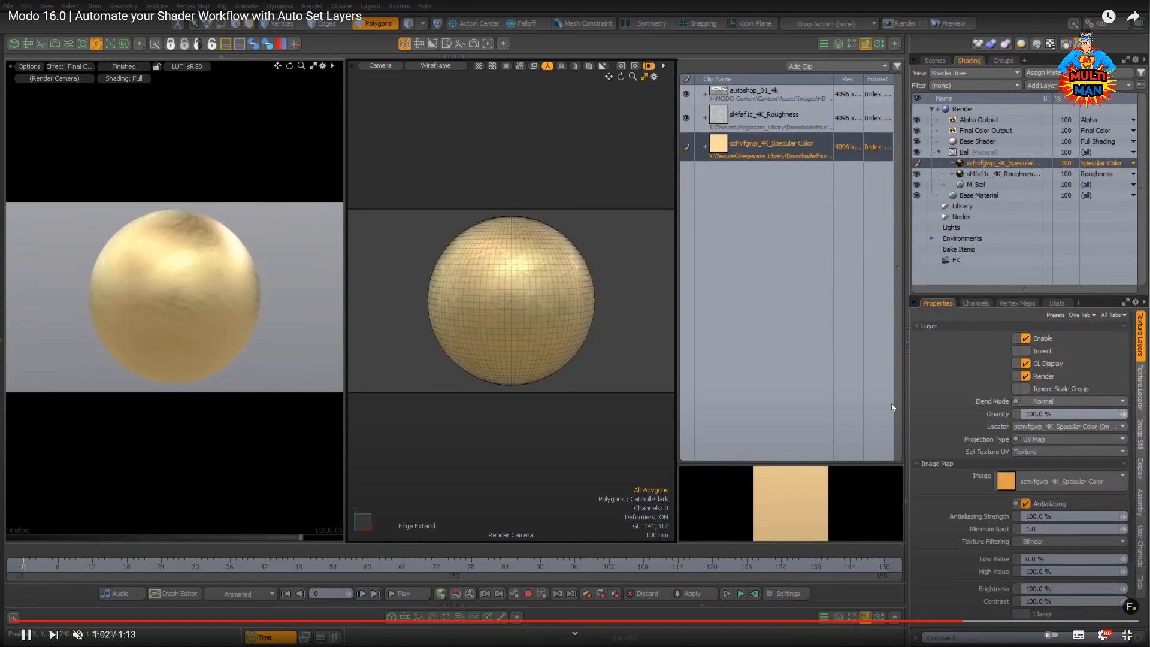
pyautogui.press('space')
pyautogui.press('Escape')
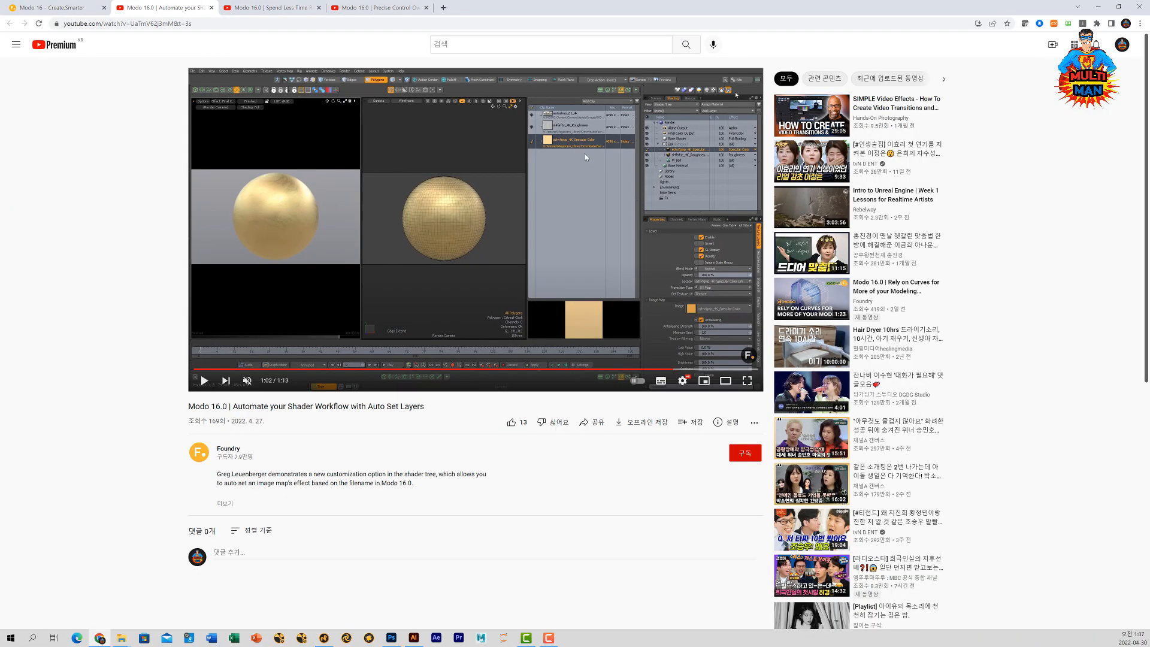
# - Return to the What's New page, close the Auto Set Layers video and open the Conditional Commands video on YouTube
pyautogui.click(41, 8)
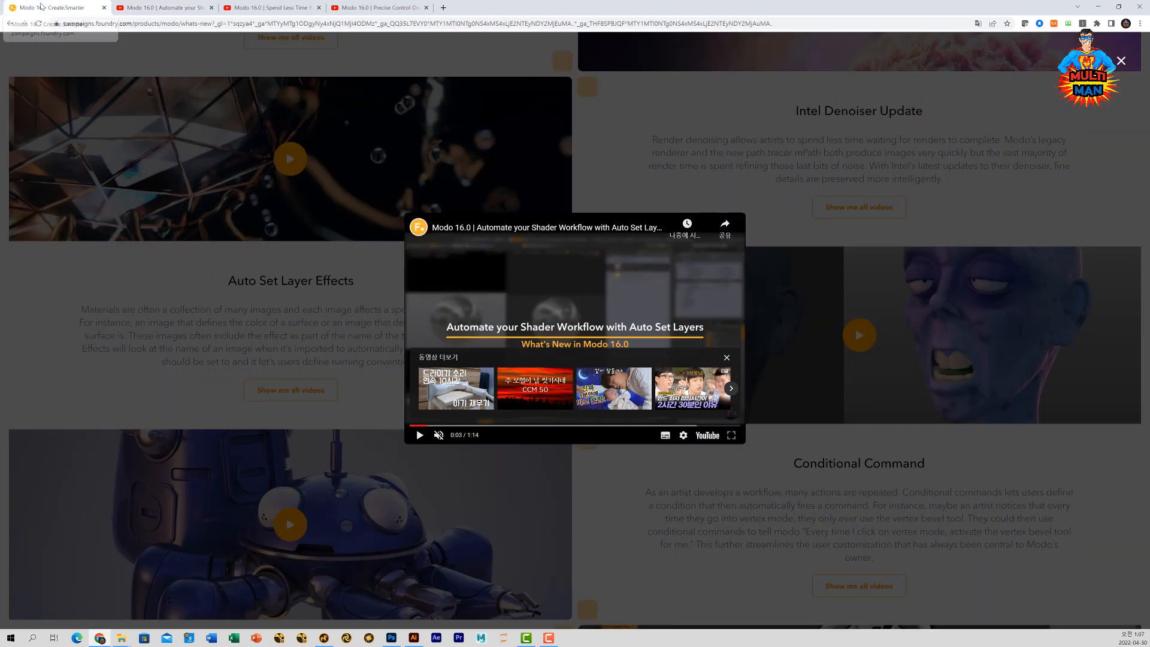
pyautogui.click(745, 475)
pyautogui.scroll(-2, 848, 403)
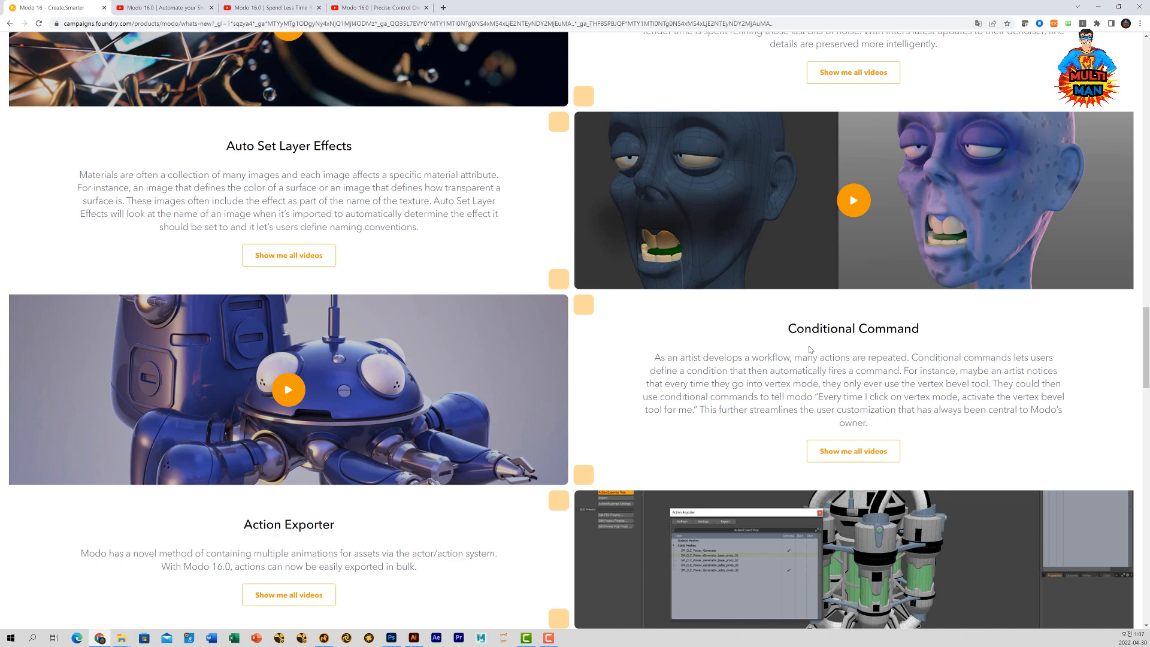
pyautogui.click(288, 390)
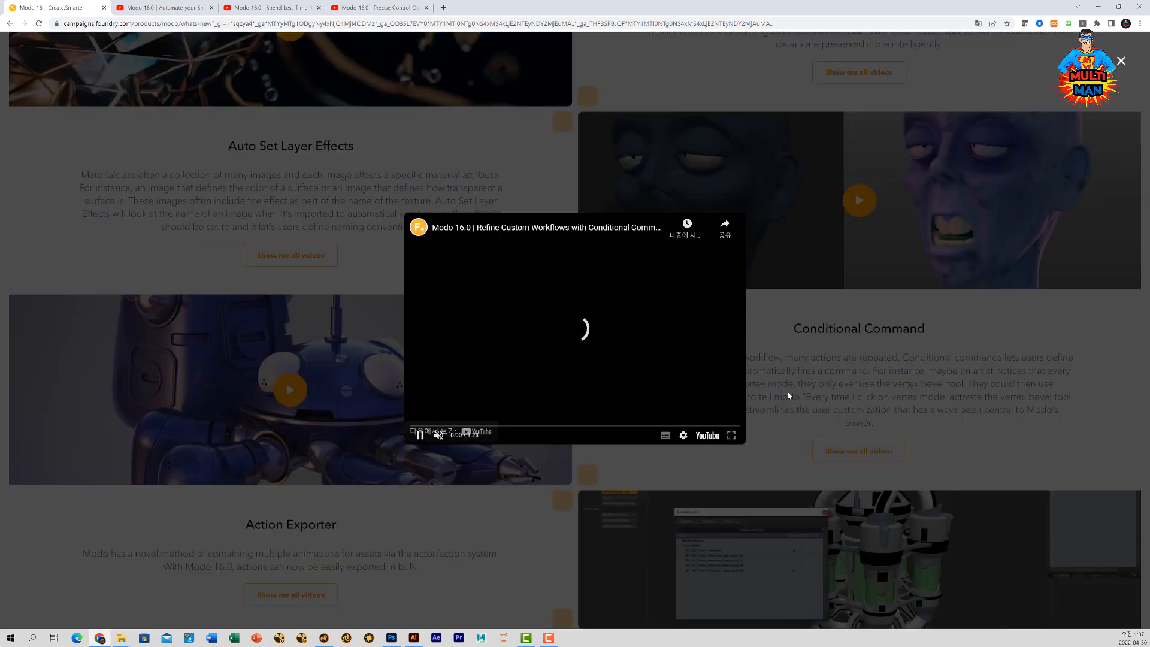
pyautogui.click(708, 434)
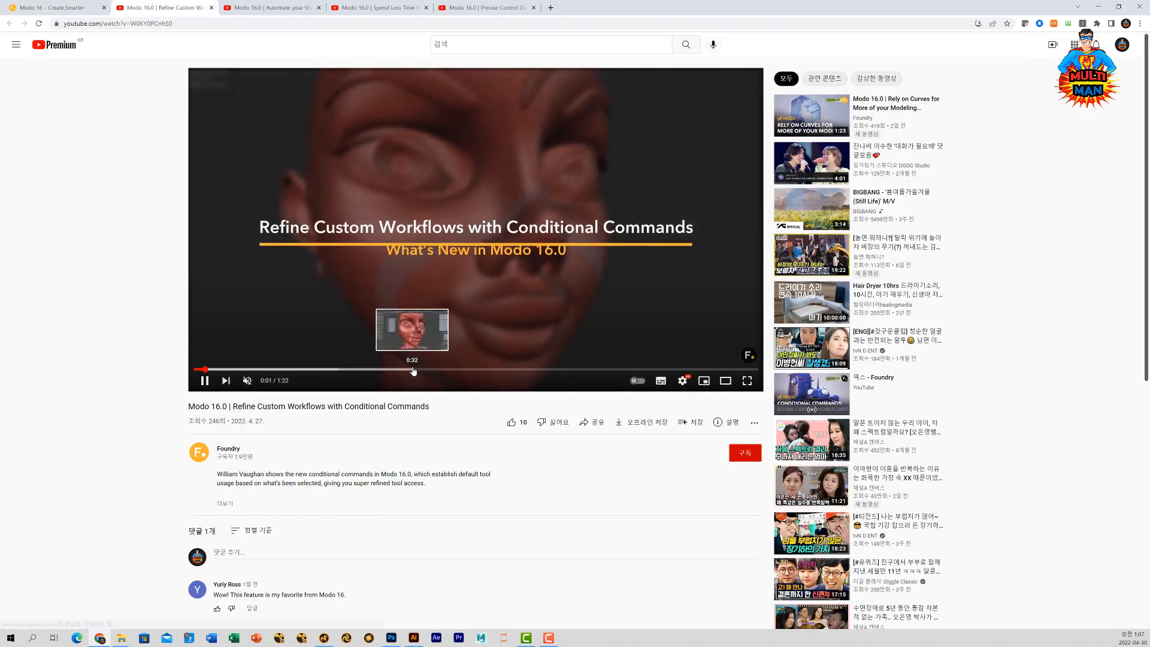
# - Watch the Conditional Commands demonstration full screen, skipping ahead from about 0:32, and pause it near the end
pyautogui.click(413, 370)
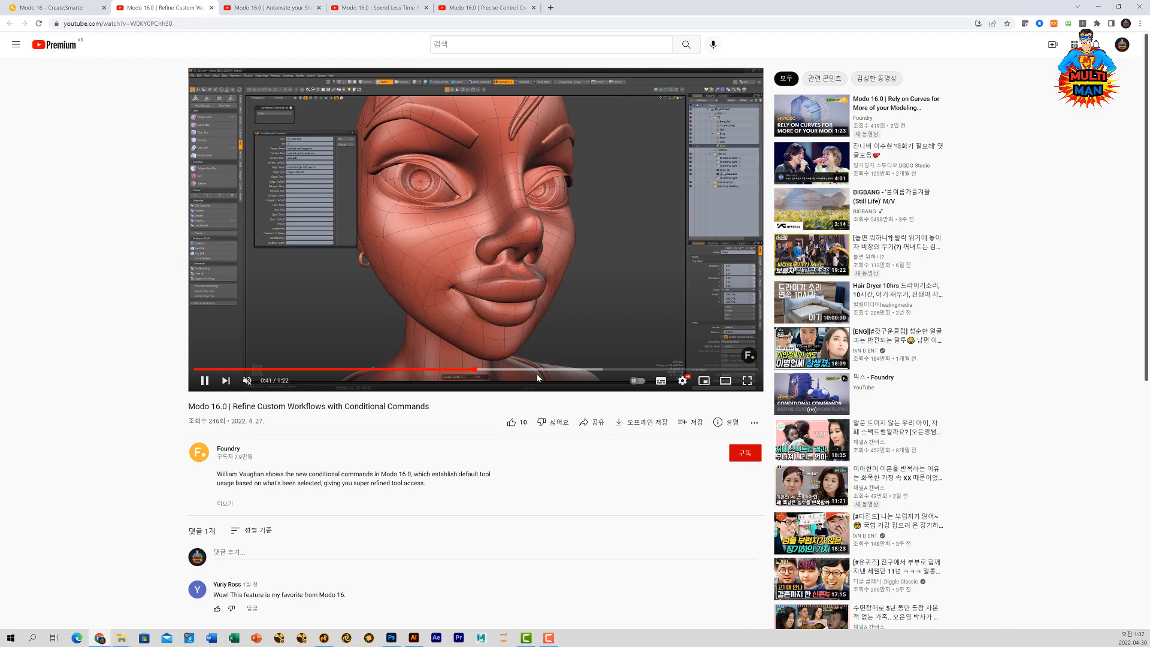
pyautogui.click(747, 381)
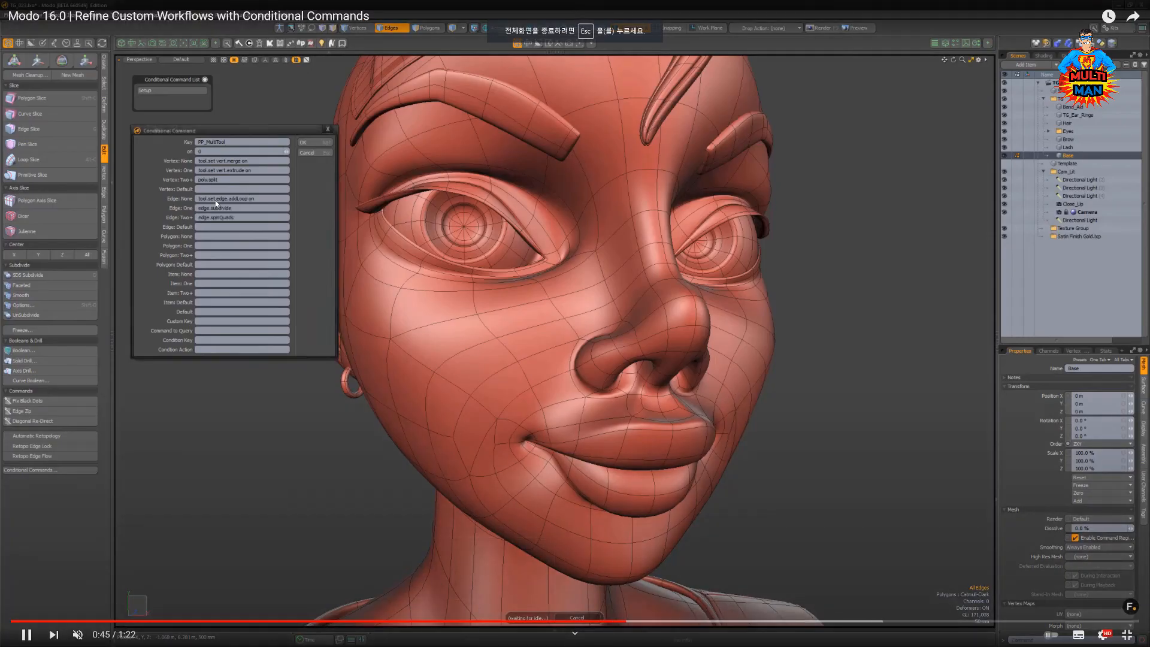
pyautogui.click(722, 621)
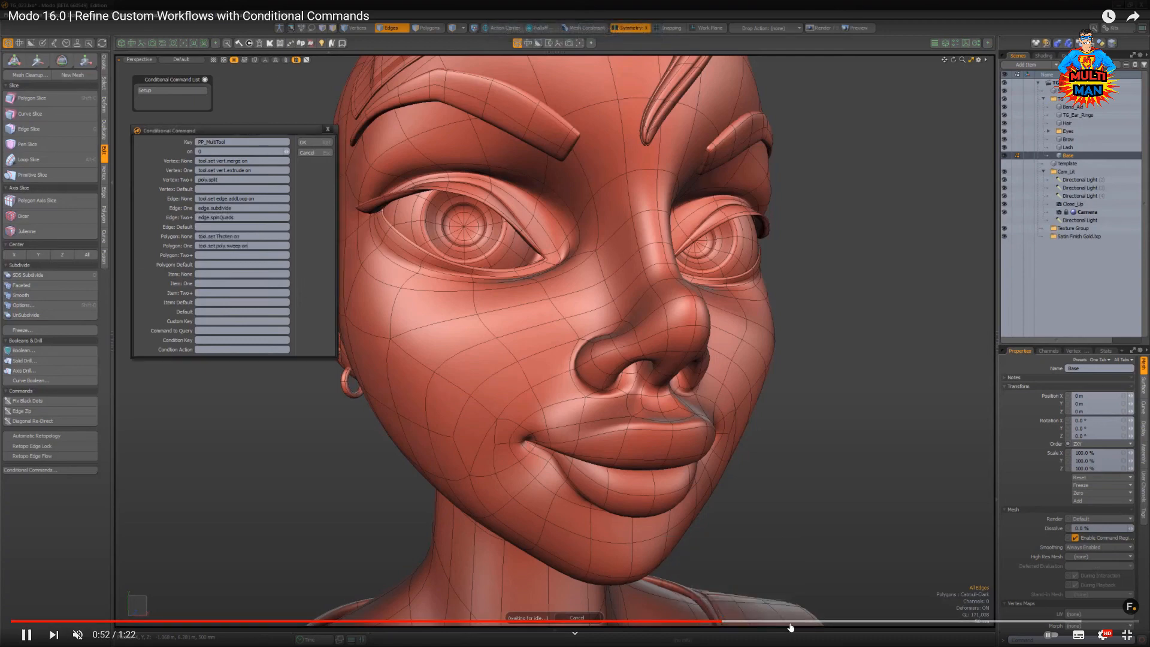
pyautogui.click(861, 623)
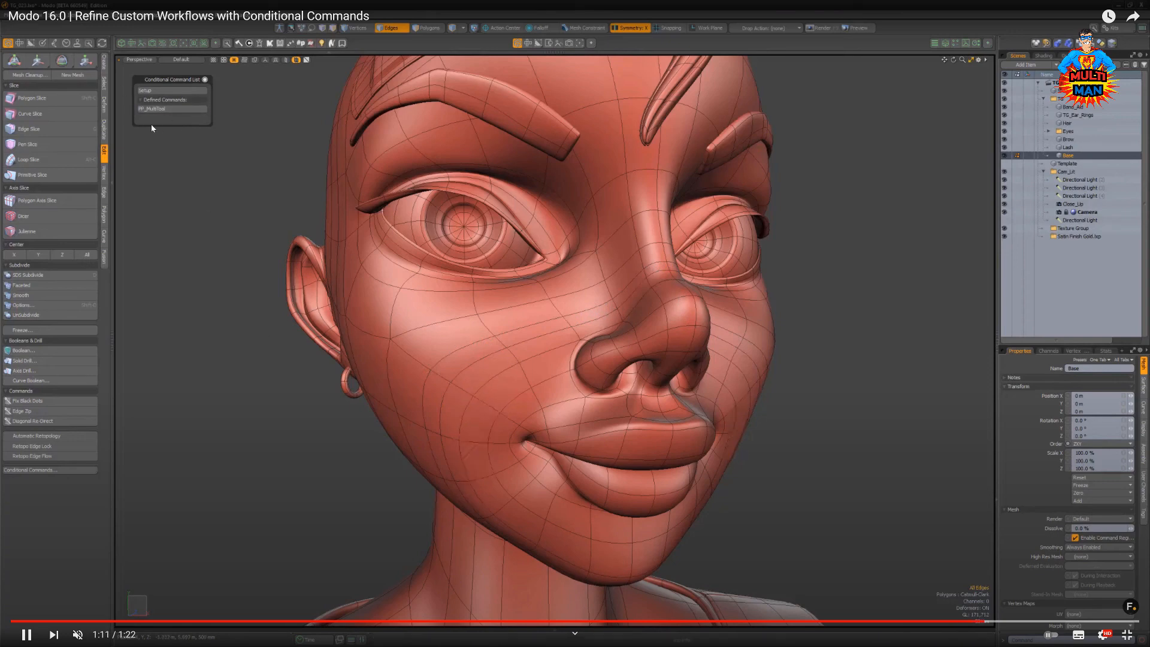
pyautogui.press('Escape')
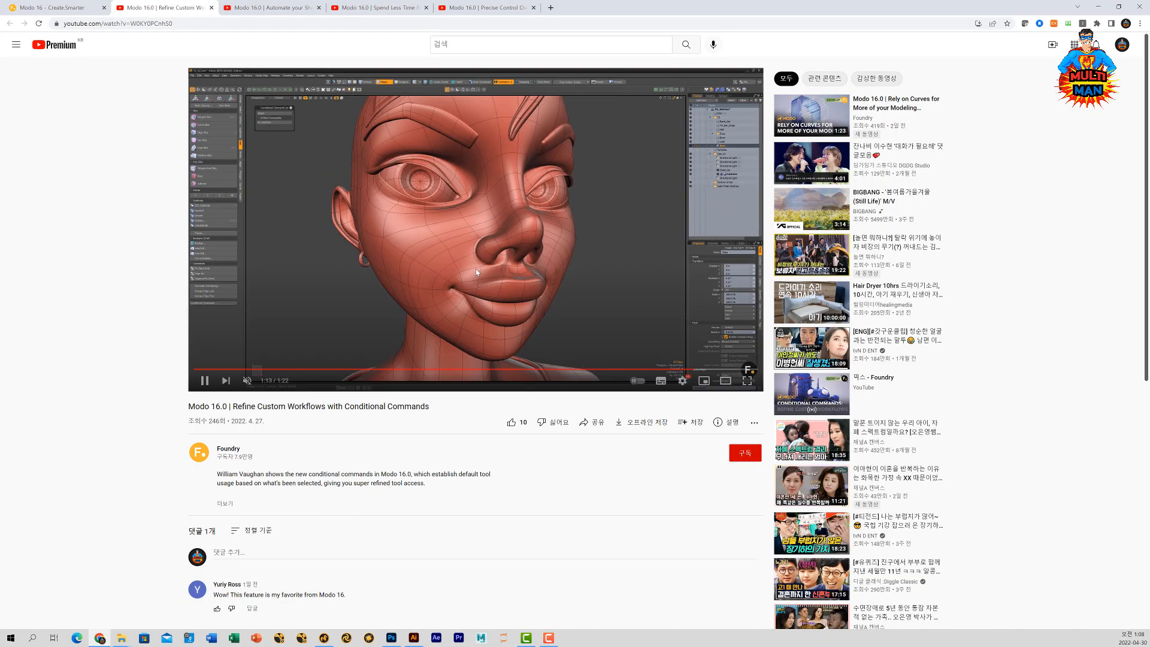
pyautogui.click(475, 270)
# - Return to the What's New page, close the video and examine the remaining features from Action Exporter to Non-Photorealistic Rendering 2 Kit
pyautogui.click(36, 9)
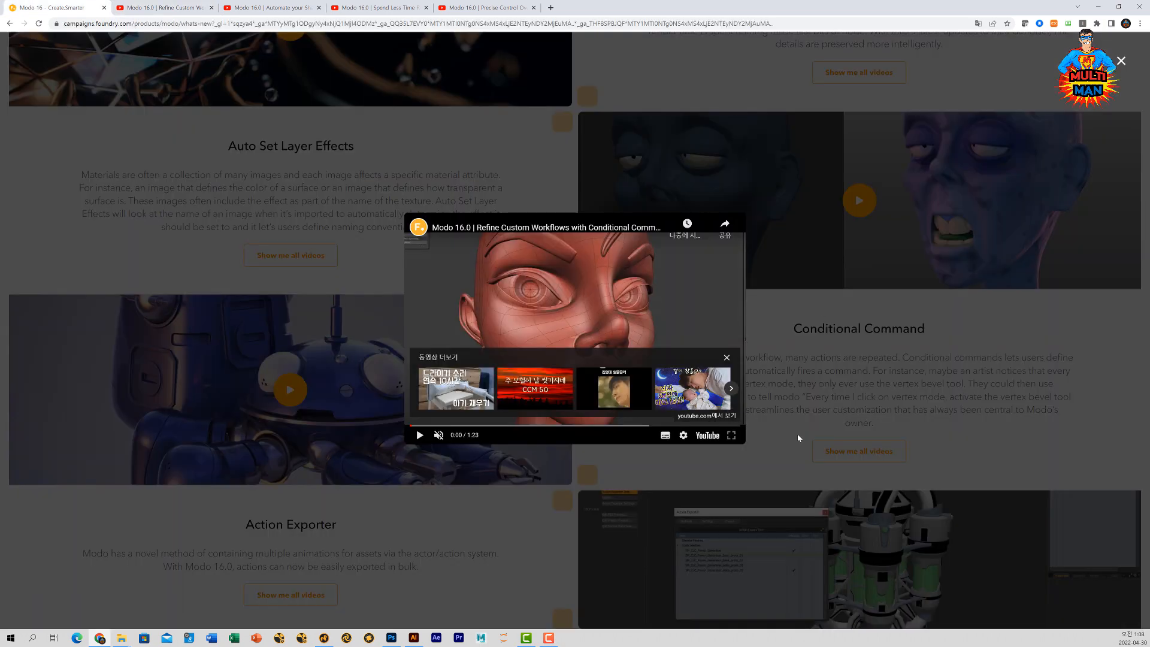
pyautogui.click(860, 393)
pyautogui.scroll(-3, 880, 404)
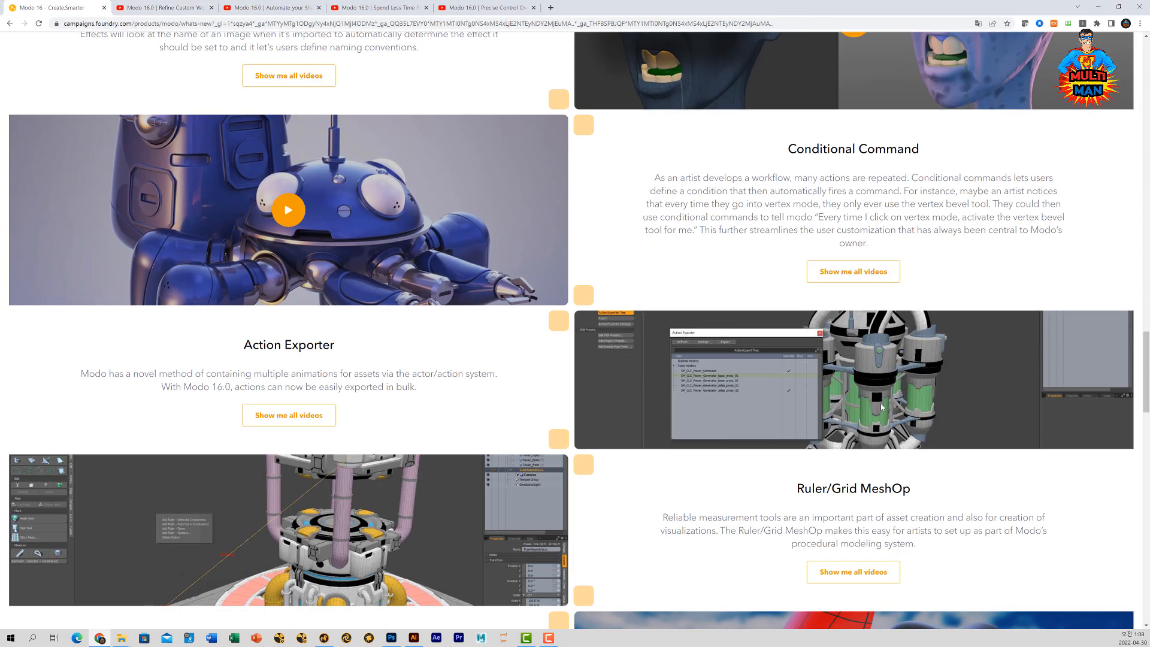
pyautogui.scroll(-1, 881, 404)
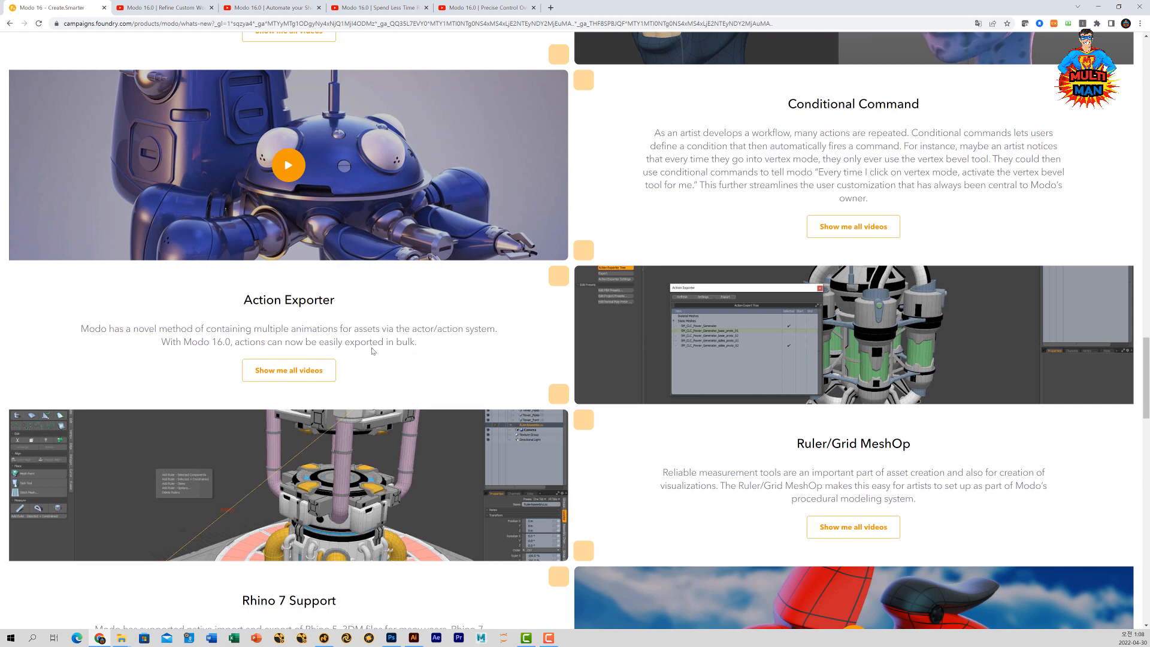
pyautogui.scroll(-2, 424, 347)
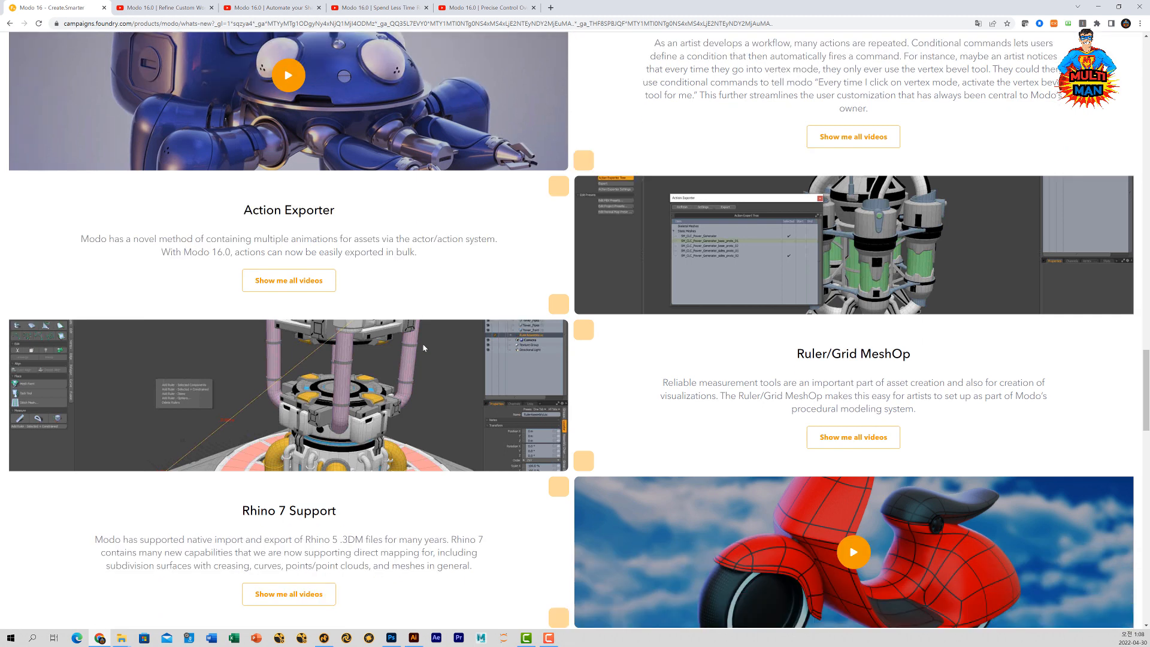
pyautogui.scroll(-1, 424, 346)
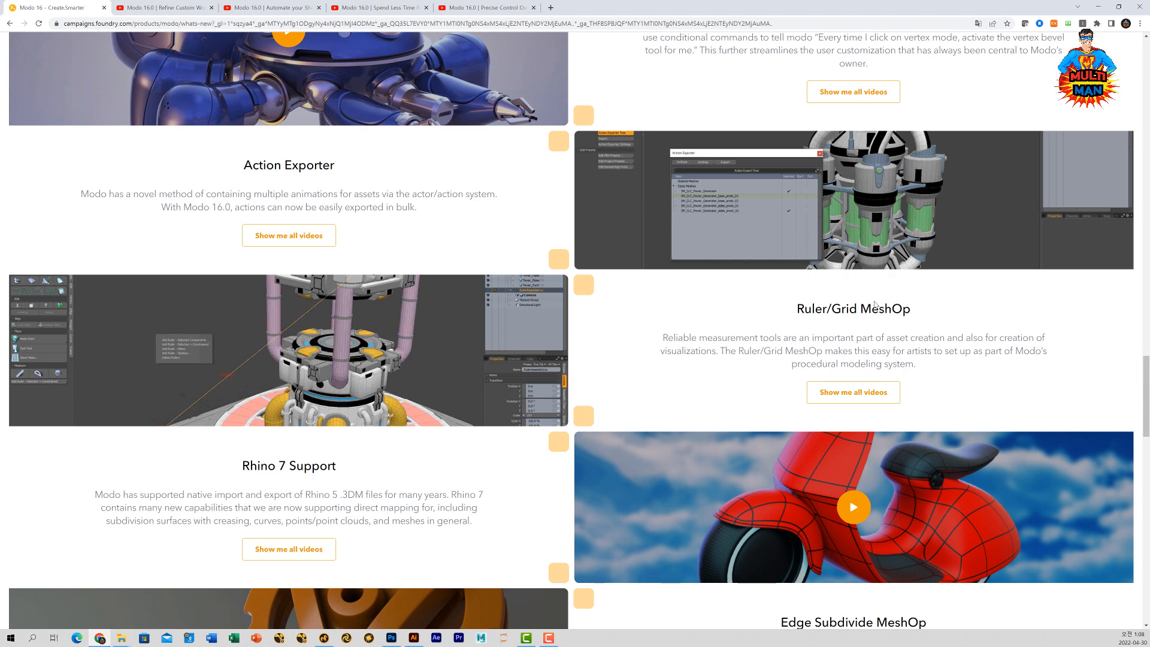
pyautogui.scroll(-3, 814, 333)
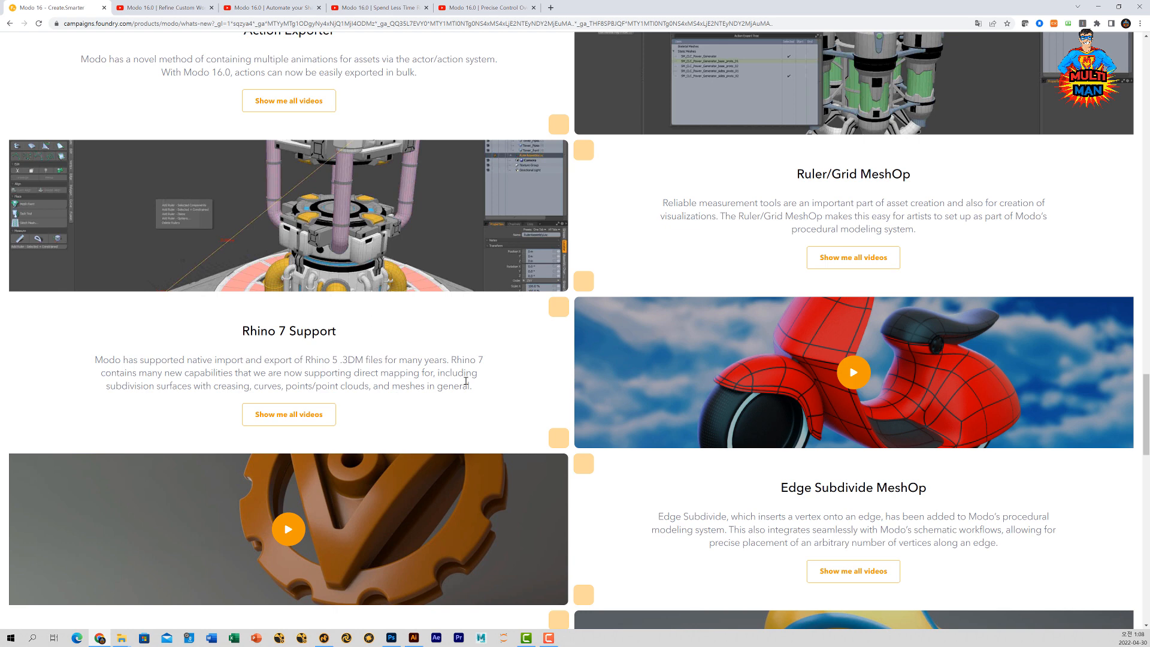
pyautogui.scroll(-3, 749, 425)
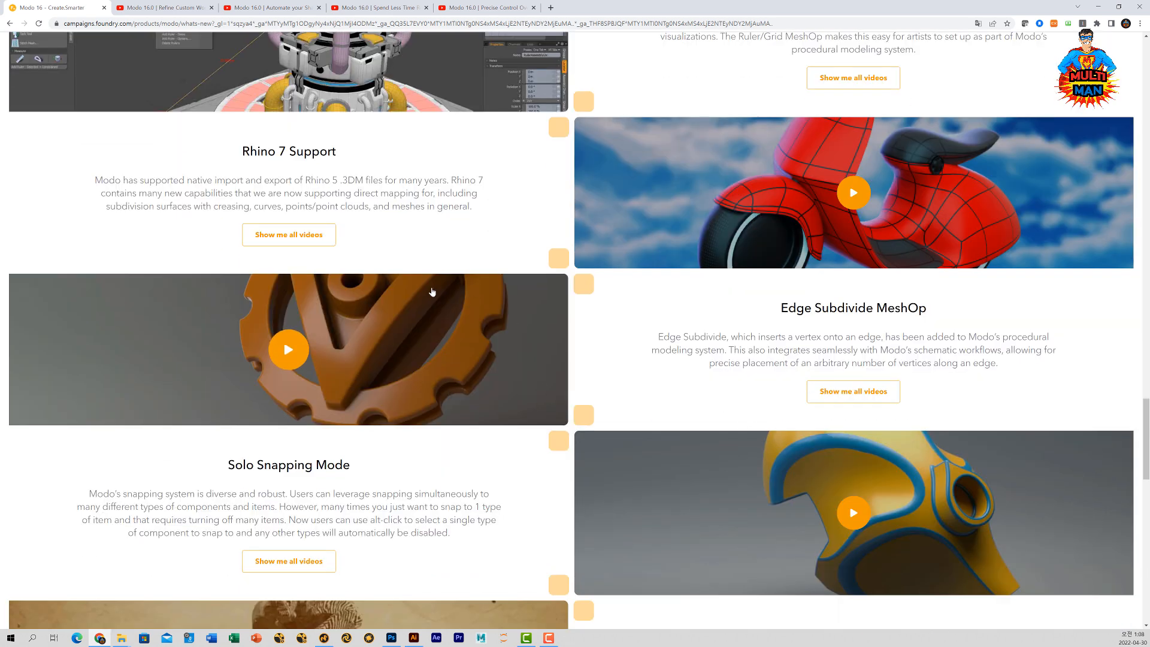
pyautogui.scroll(-5, 432, 292)
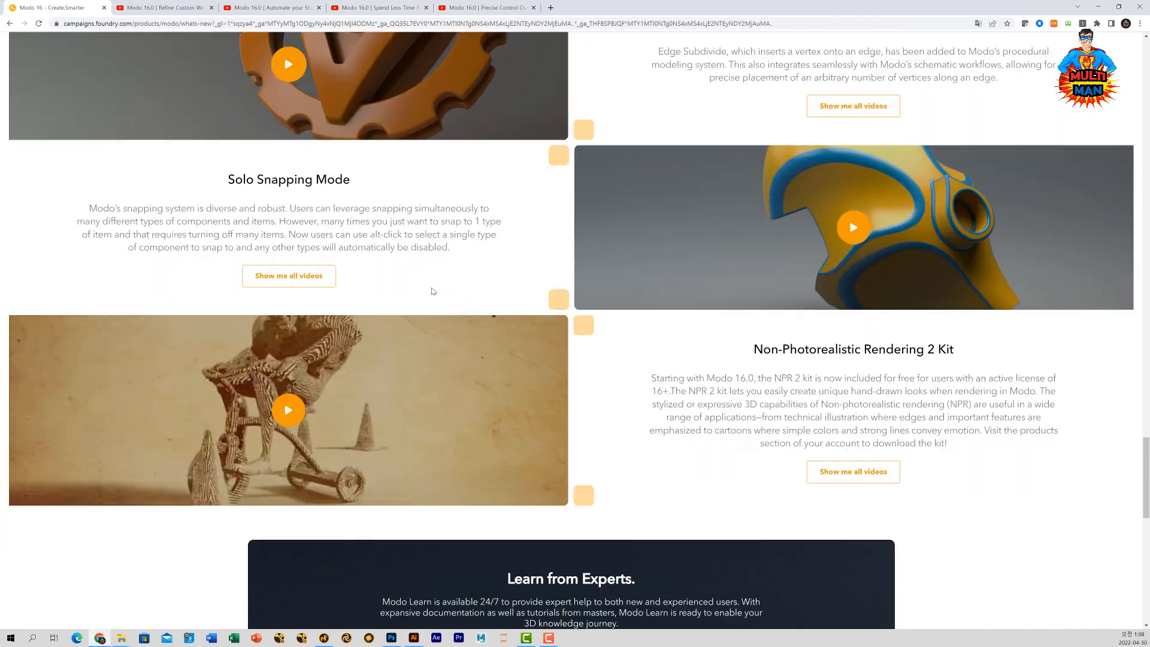
pyautogui.scroll(17, 453, 325)
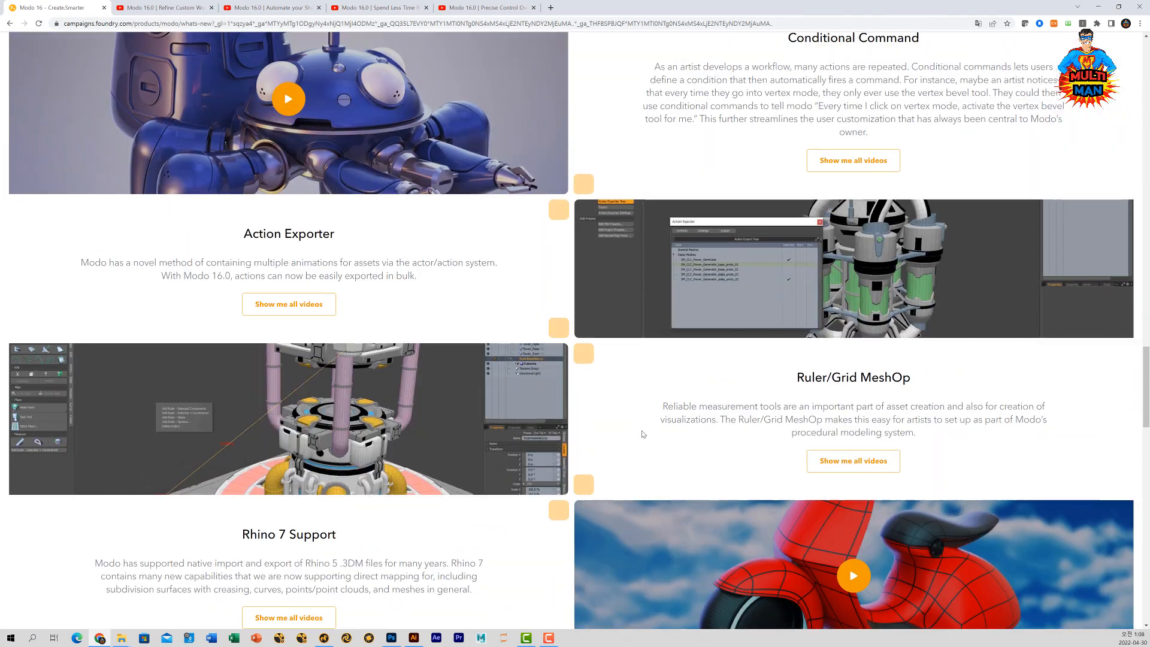
pyautogui.scroll(18, 643, 434)
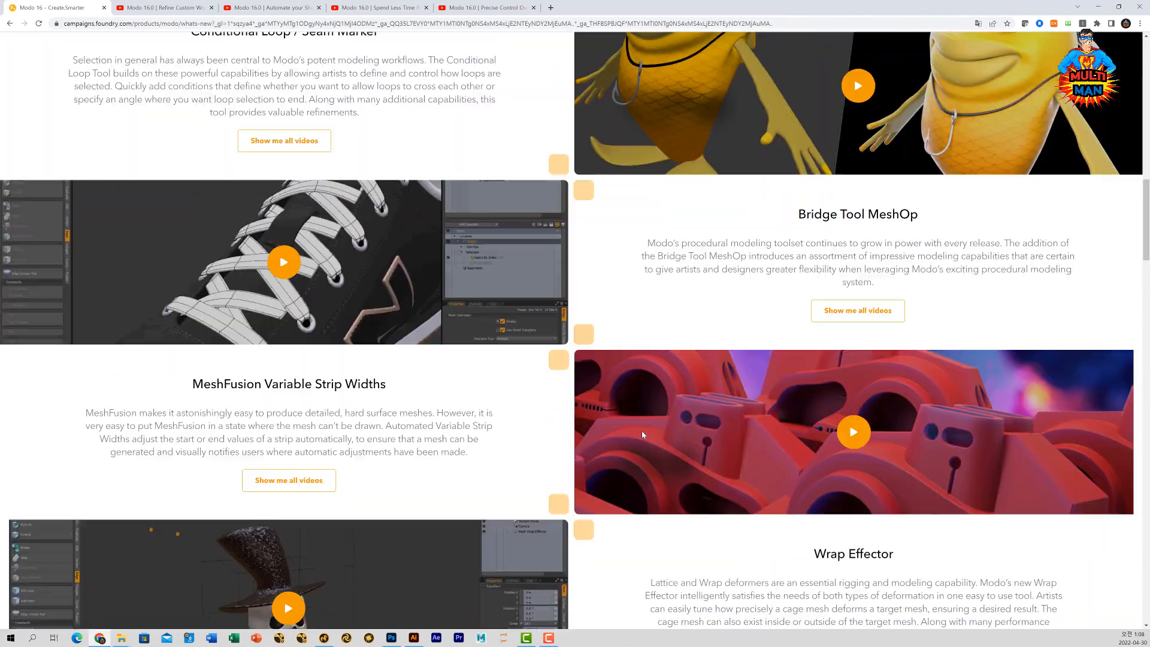
pyautogui.scroll(15, 642, 434)
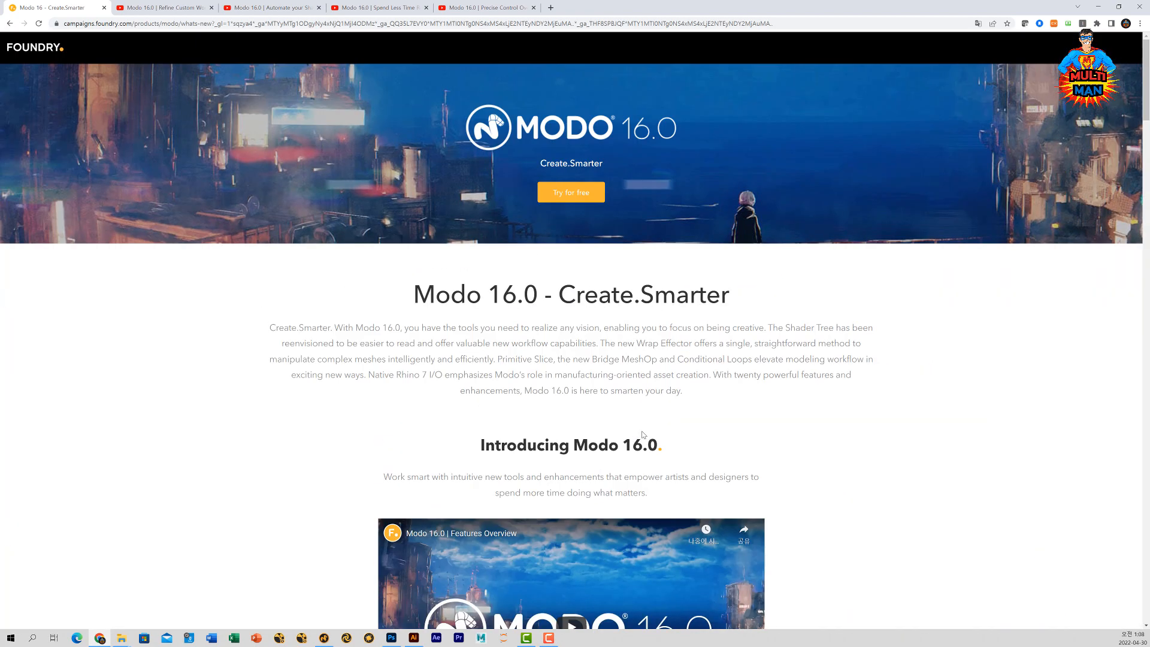
# - Go to the Foundry home page and open the Modo product's free trial page
pyautogui.click(39, 51)
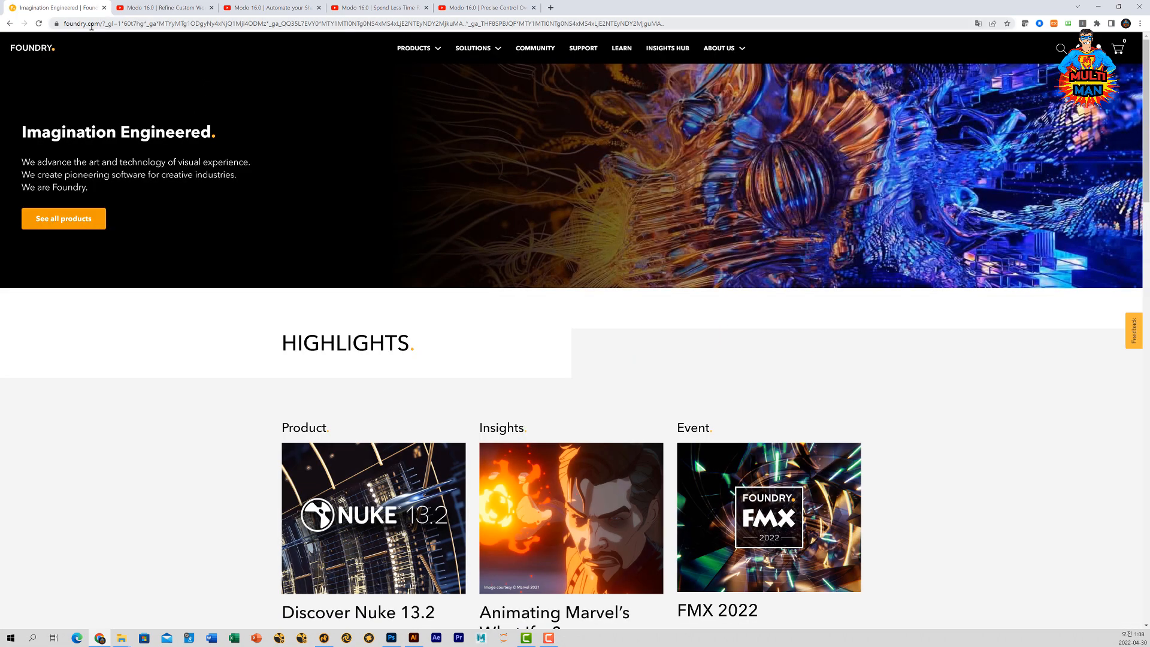
pyautogui.click(412, 50)
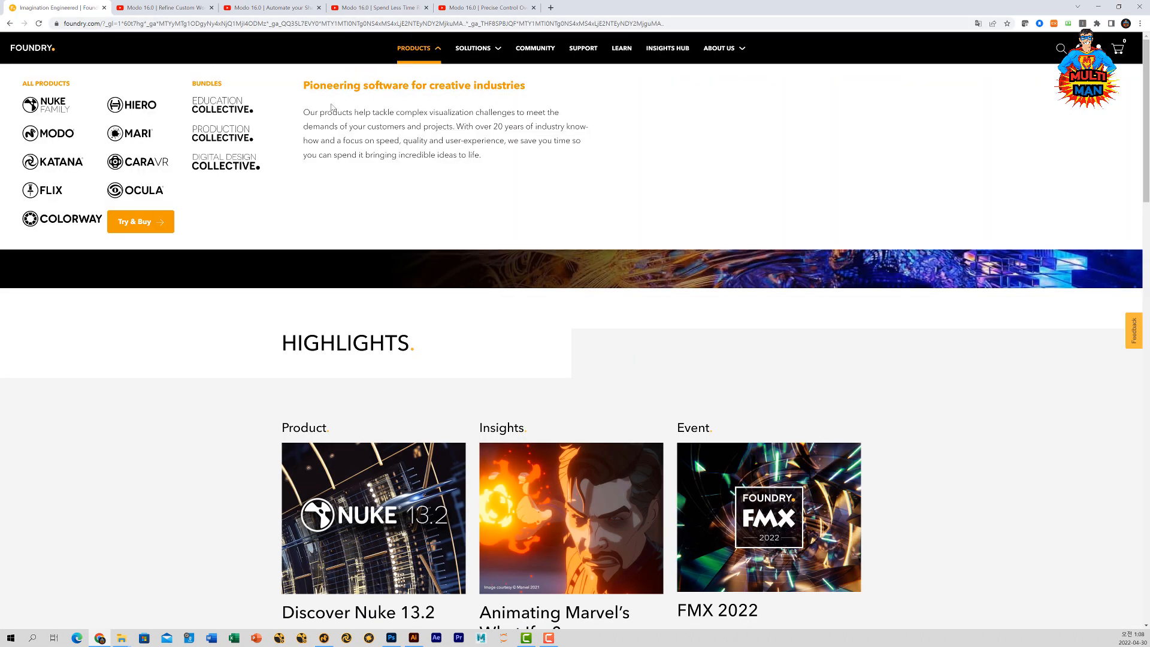
pyautogui.click(238, 171)
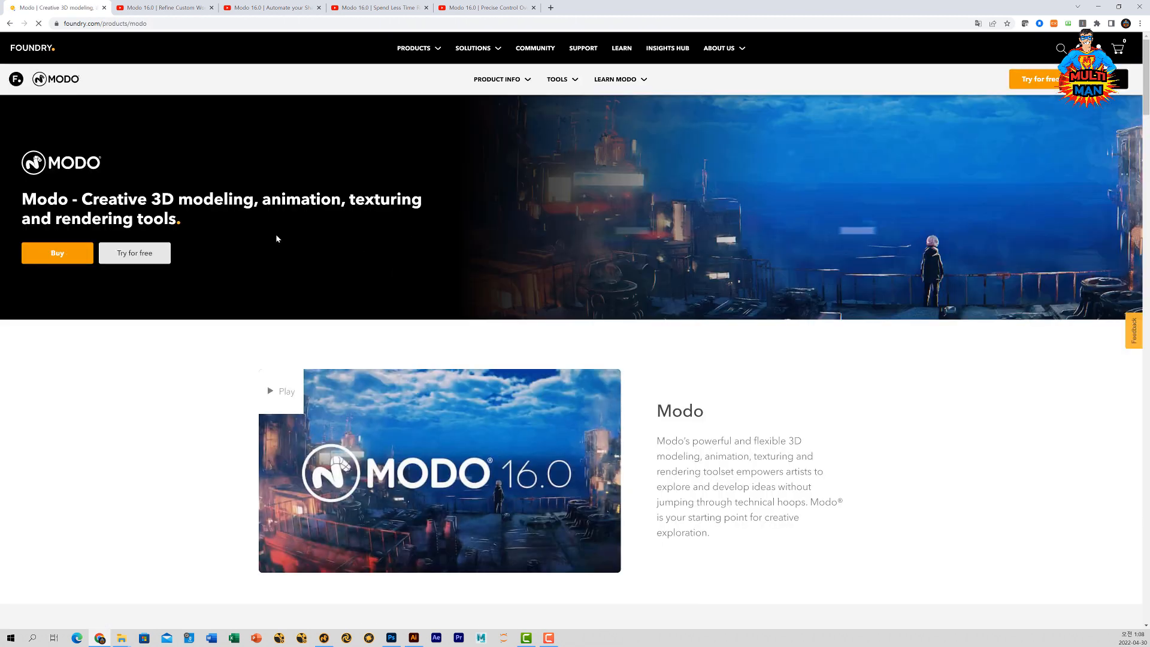
pyautogui.click(128, 254)
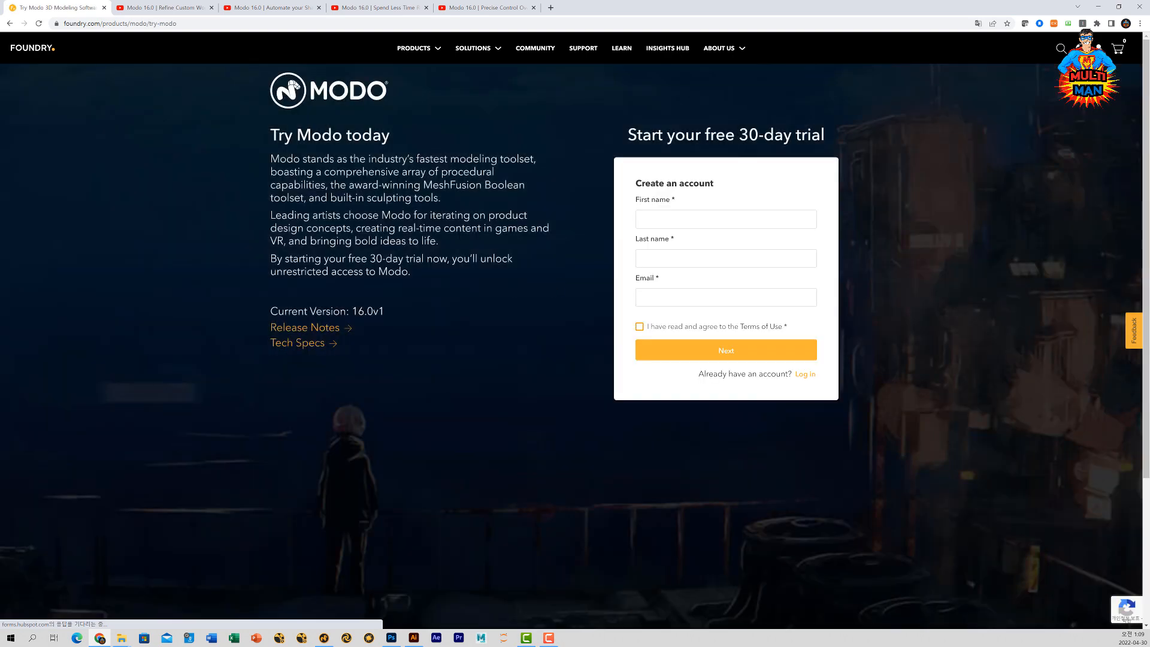
# - Highlight the 30-day trial wording in the description and the sign-up heading, and clear the selection
pyautogui.moveTo(369, 258); pyautogui.dragTo(427, 259)
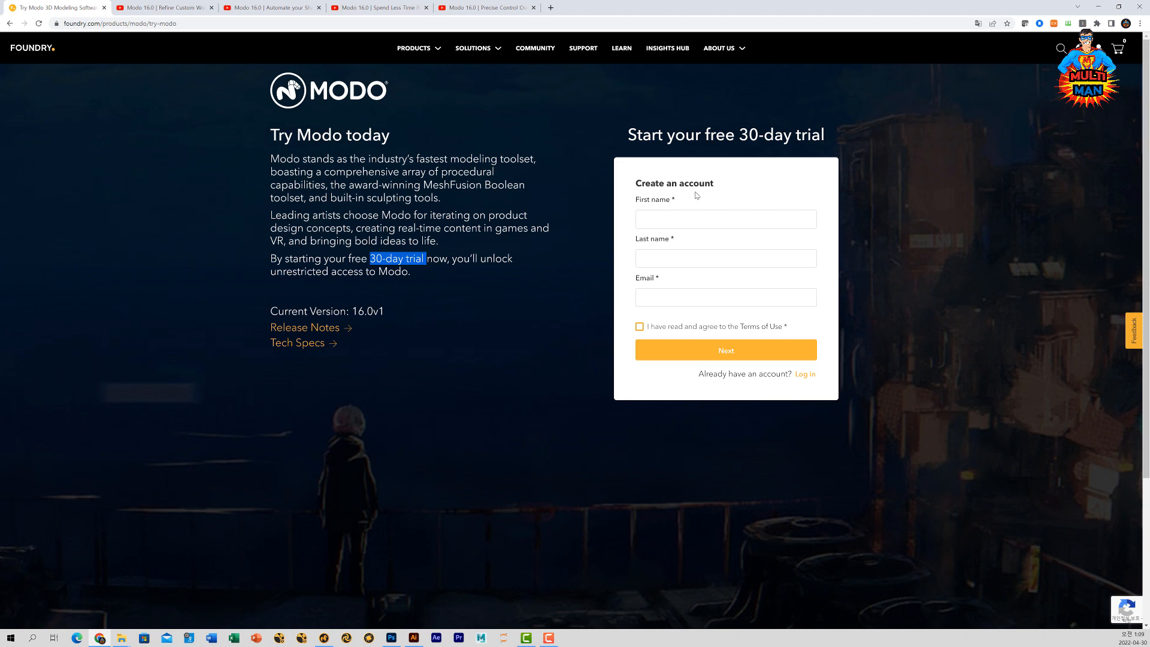
pyautogui.moveTo(725, 135); pyautogui.dragTo(685, 134)
pyautogui.click(687, 136)
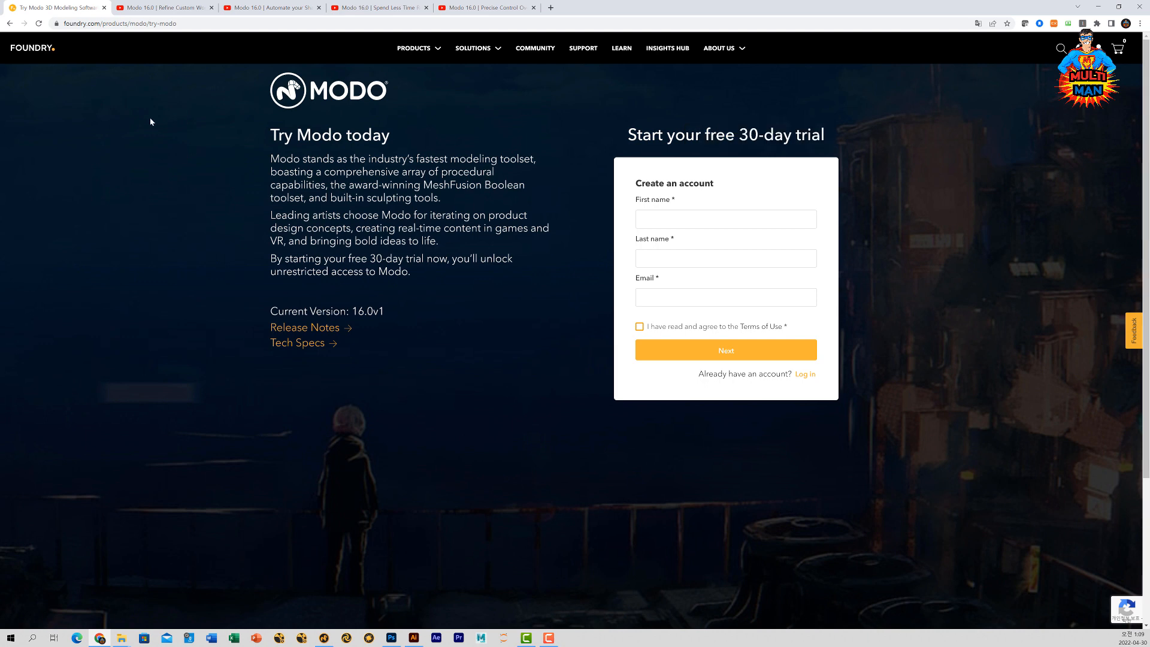
# - Go back to the Modo product page and look through its Features, Benefits and #MADEWITHMODO sections
pyautogui.click(9, 23)
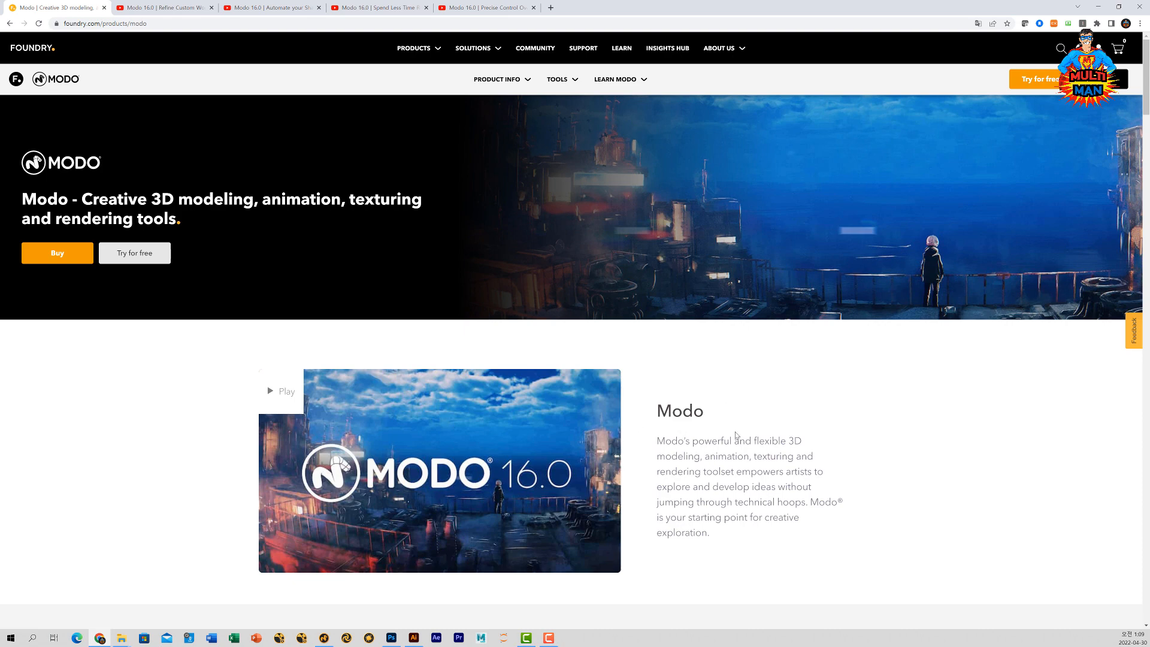
pyautogui.scroll(-3, 713, 447)
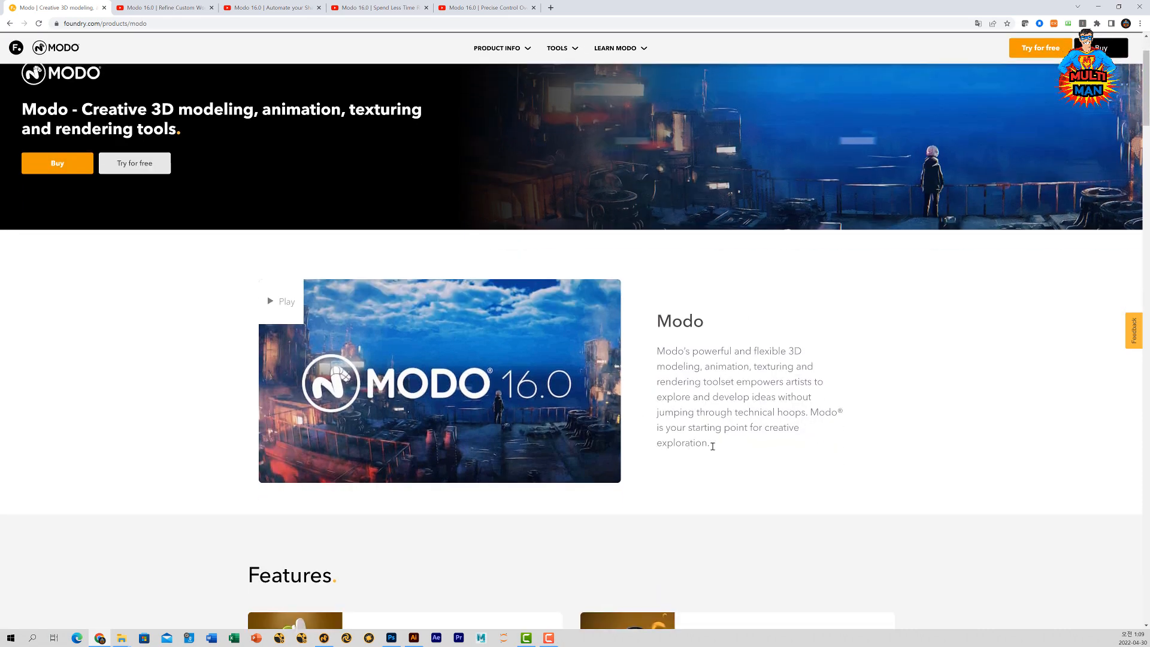
pyautogui.scroll(-3, 713, 449)
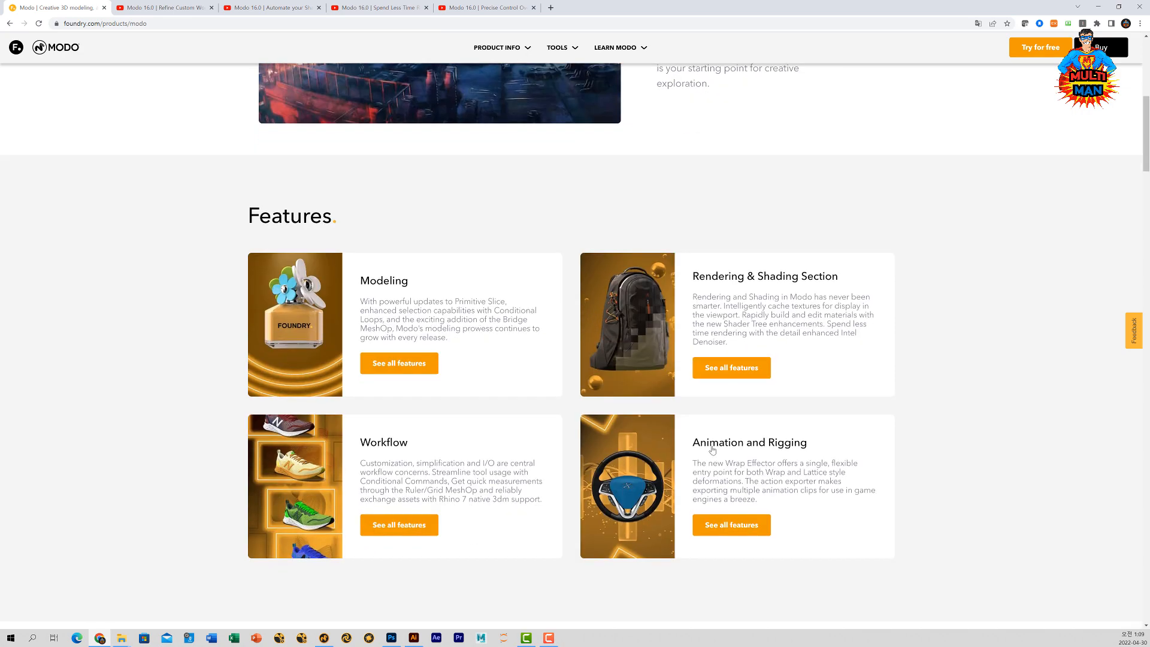
pyautogui.scroll(-6, 713, 449)
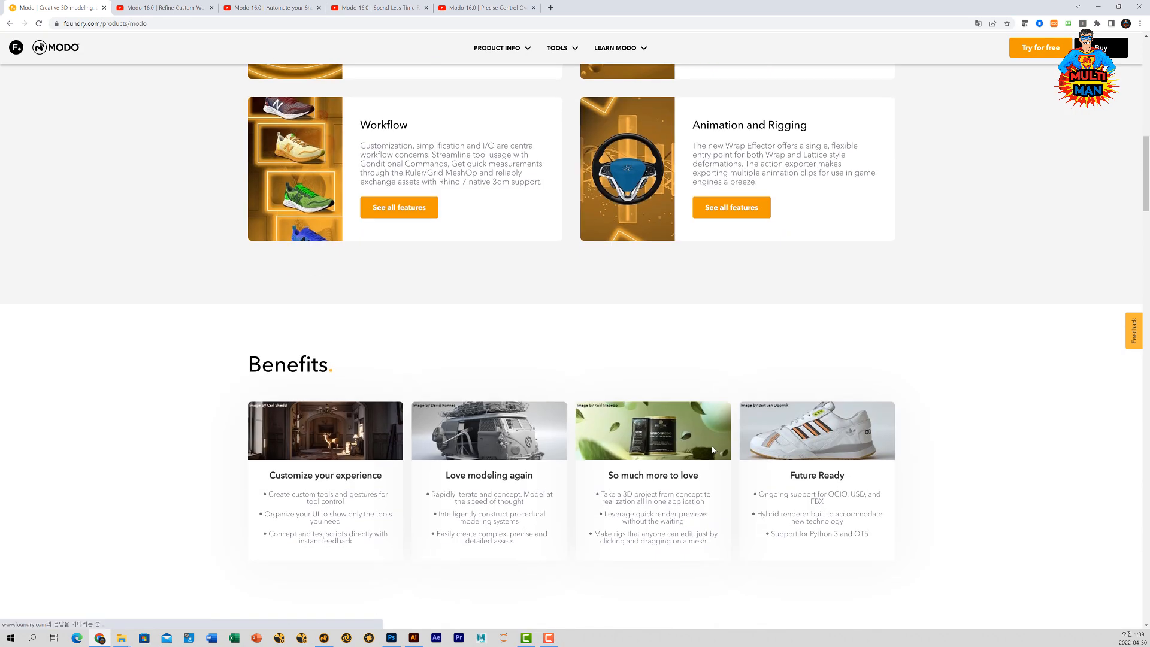
pyautogui.scroll(-13, 713, 449)
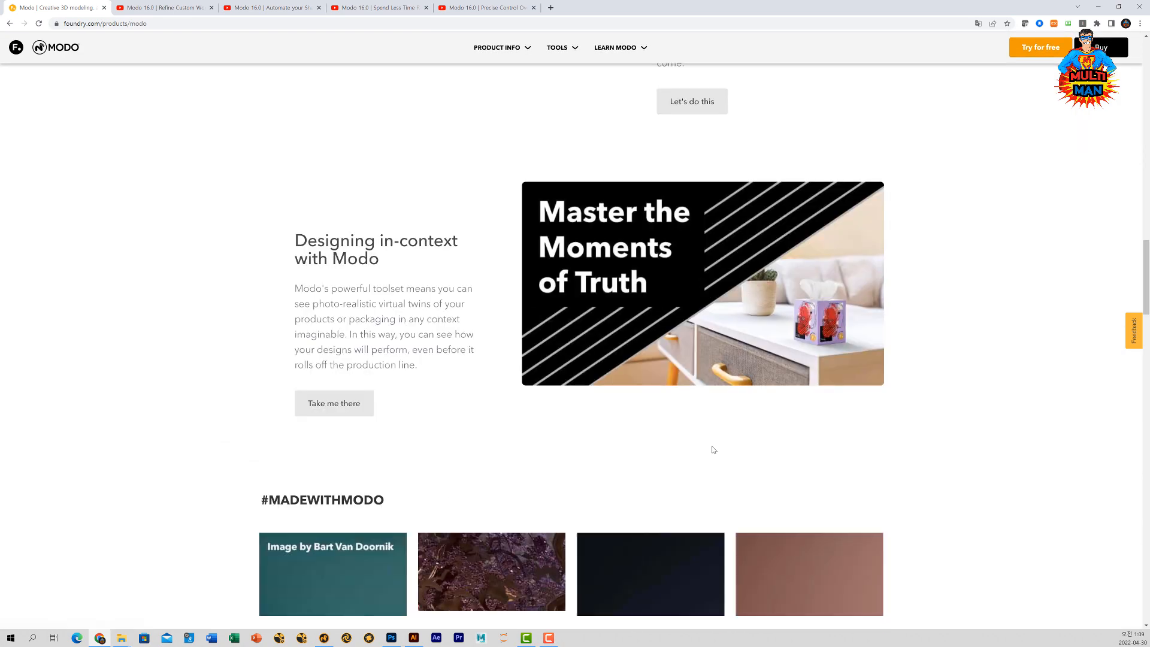
pyautogui.scroll(-4, 713, 449)
pyautogui.scroll(16, 712, 449)
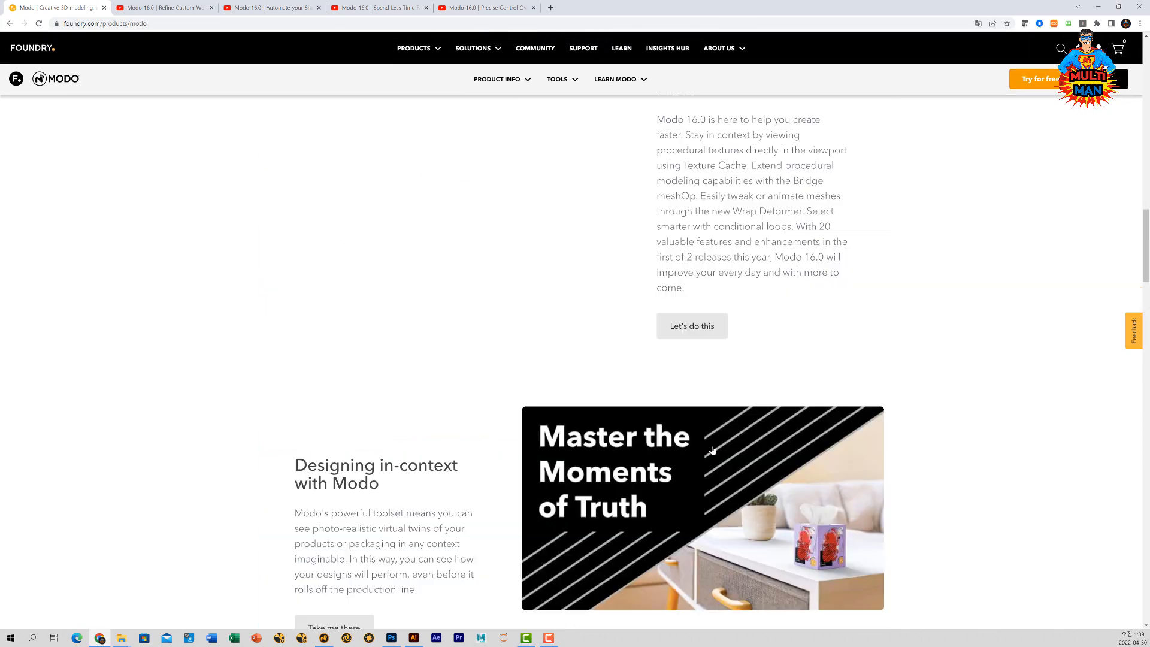
pyautogui.scroll(12, 713, 449)
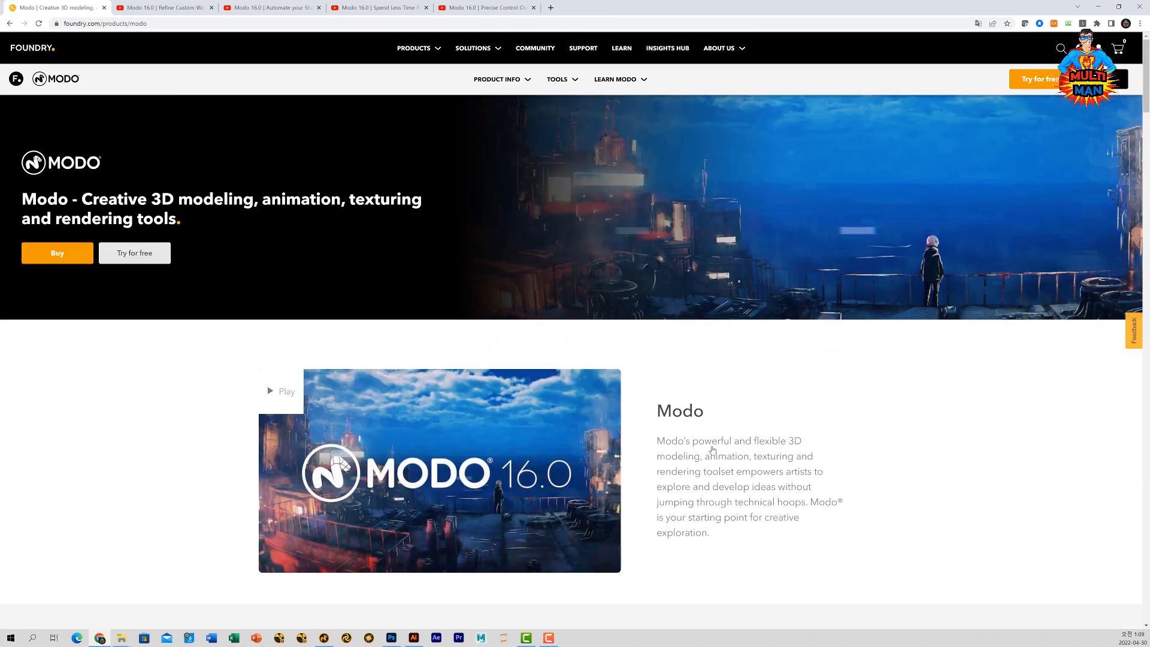